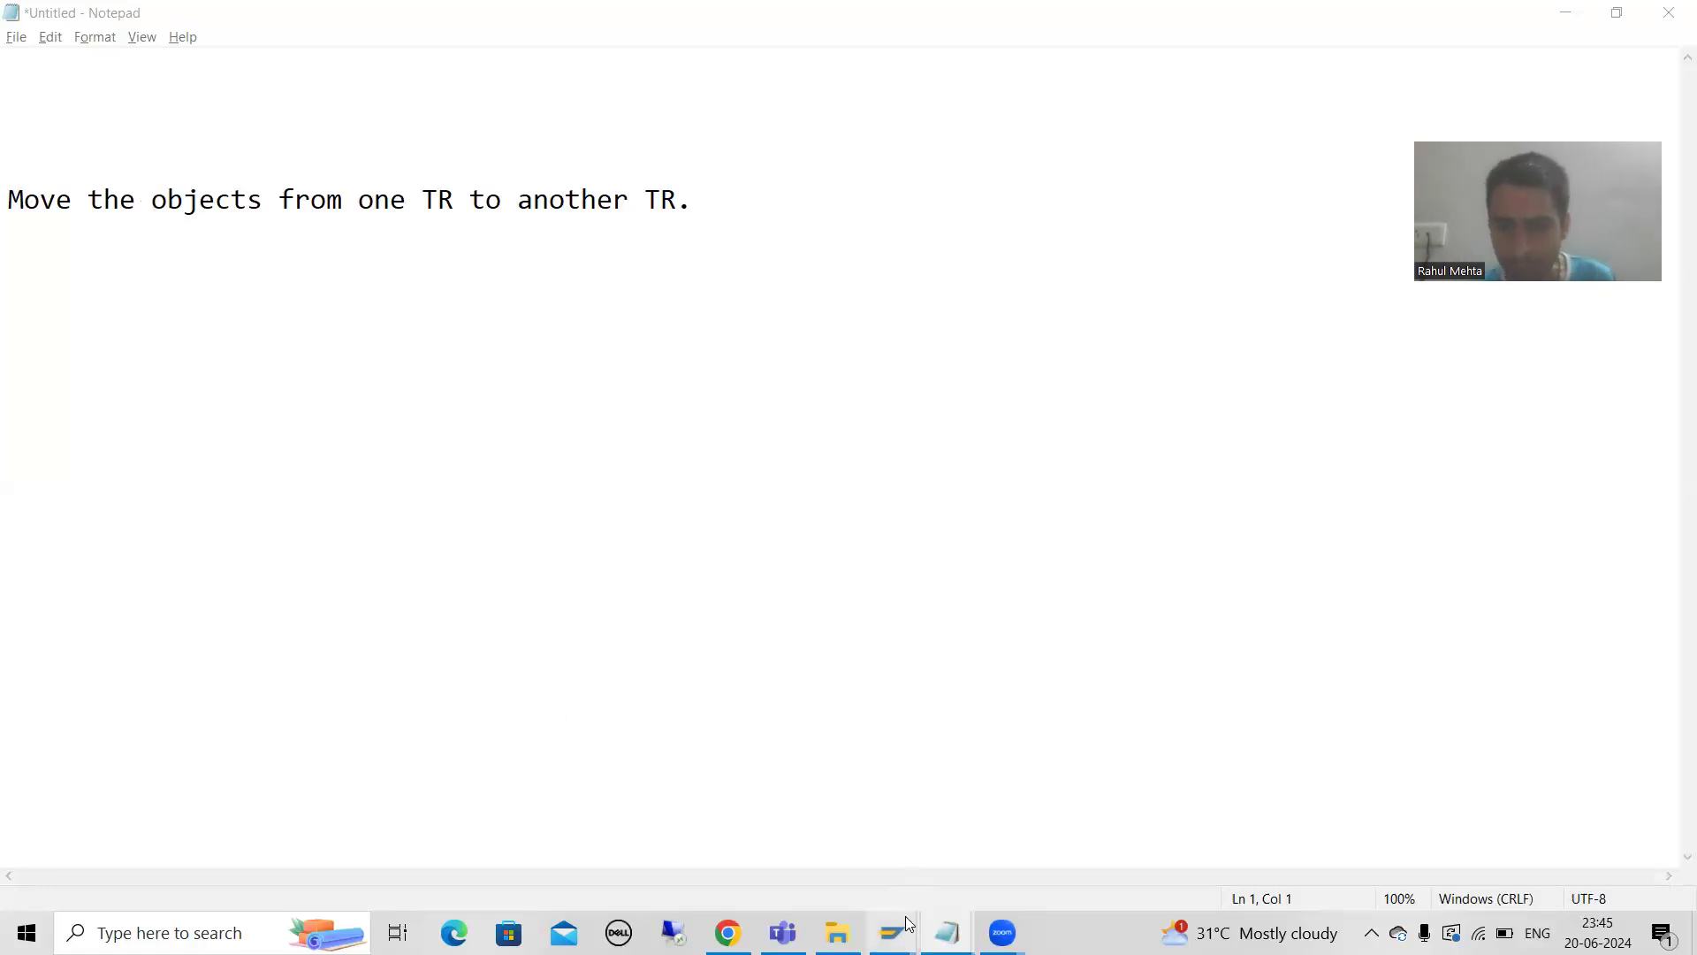
mouse_move(894, 933)
left_click(1057, 862)
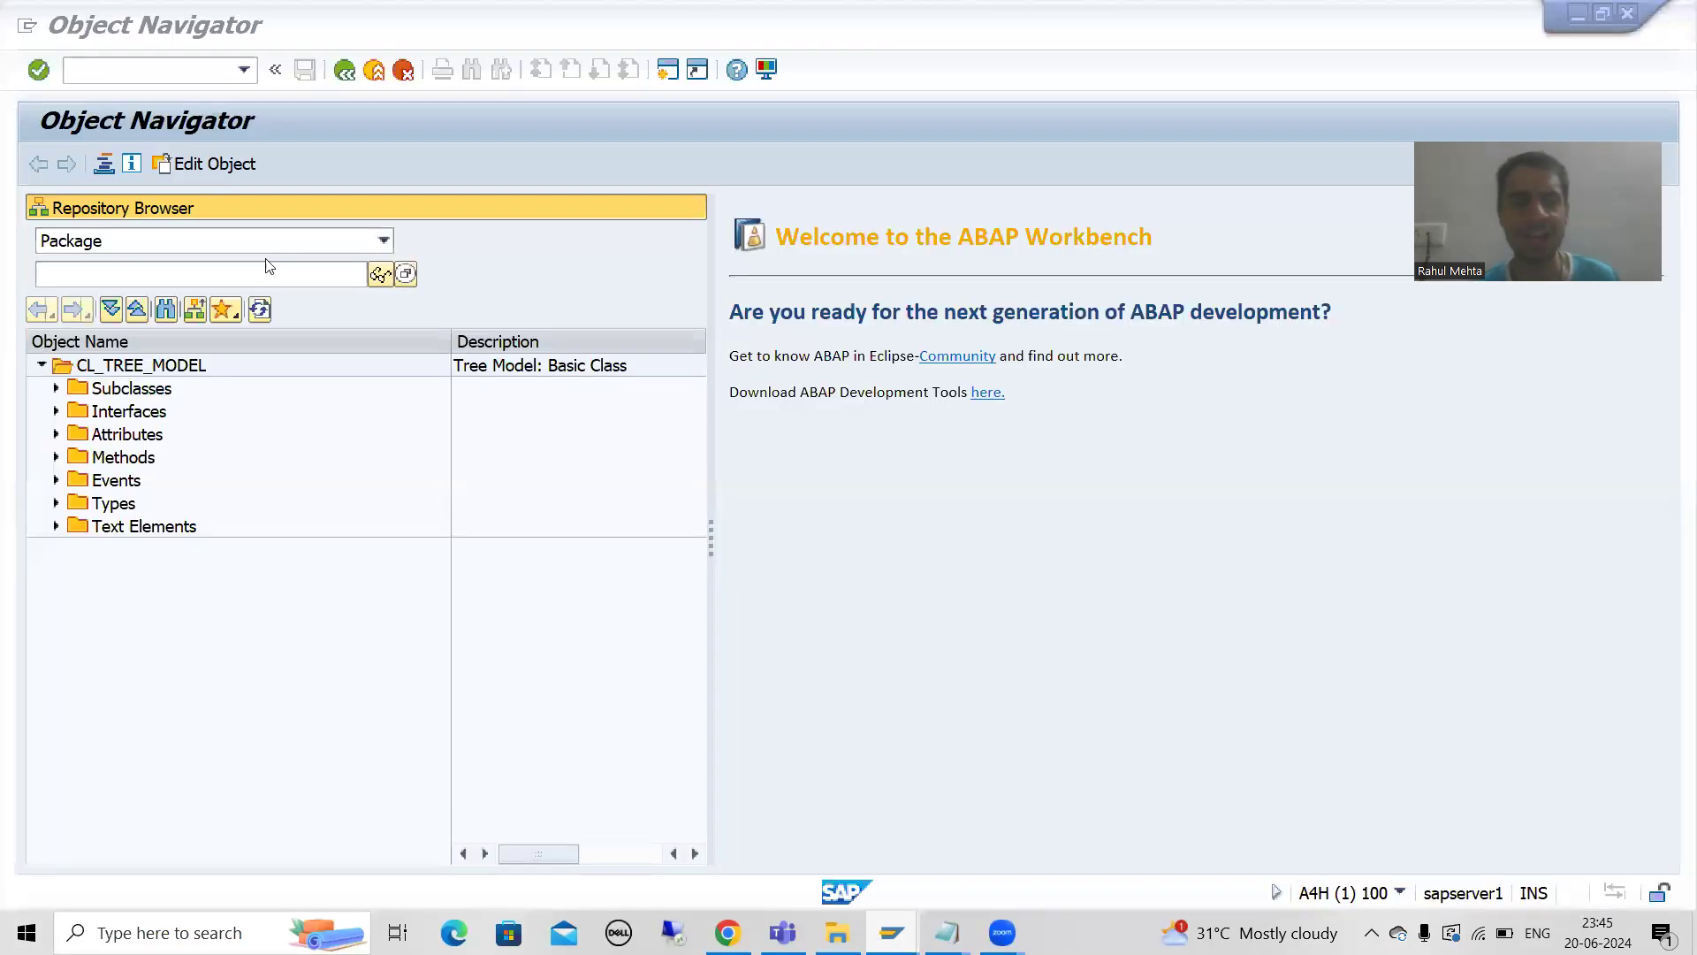
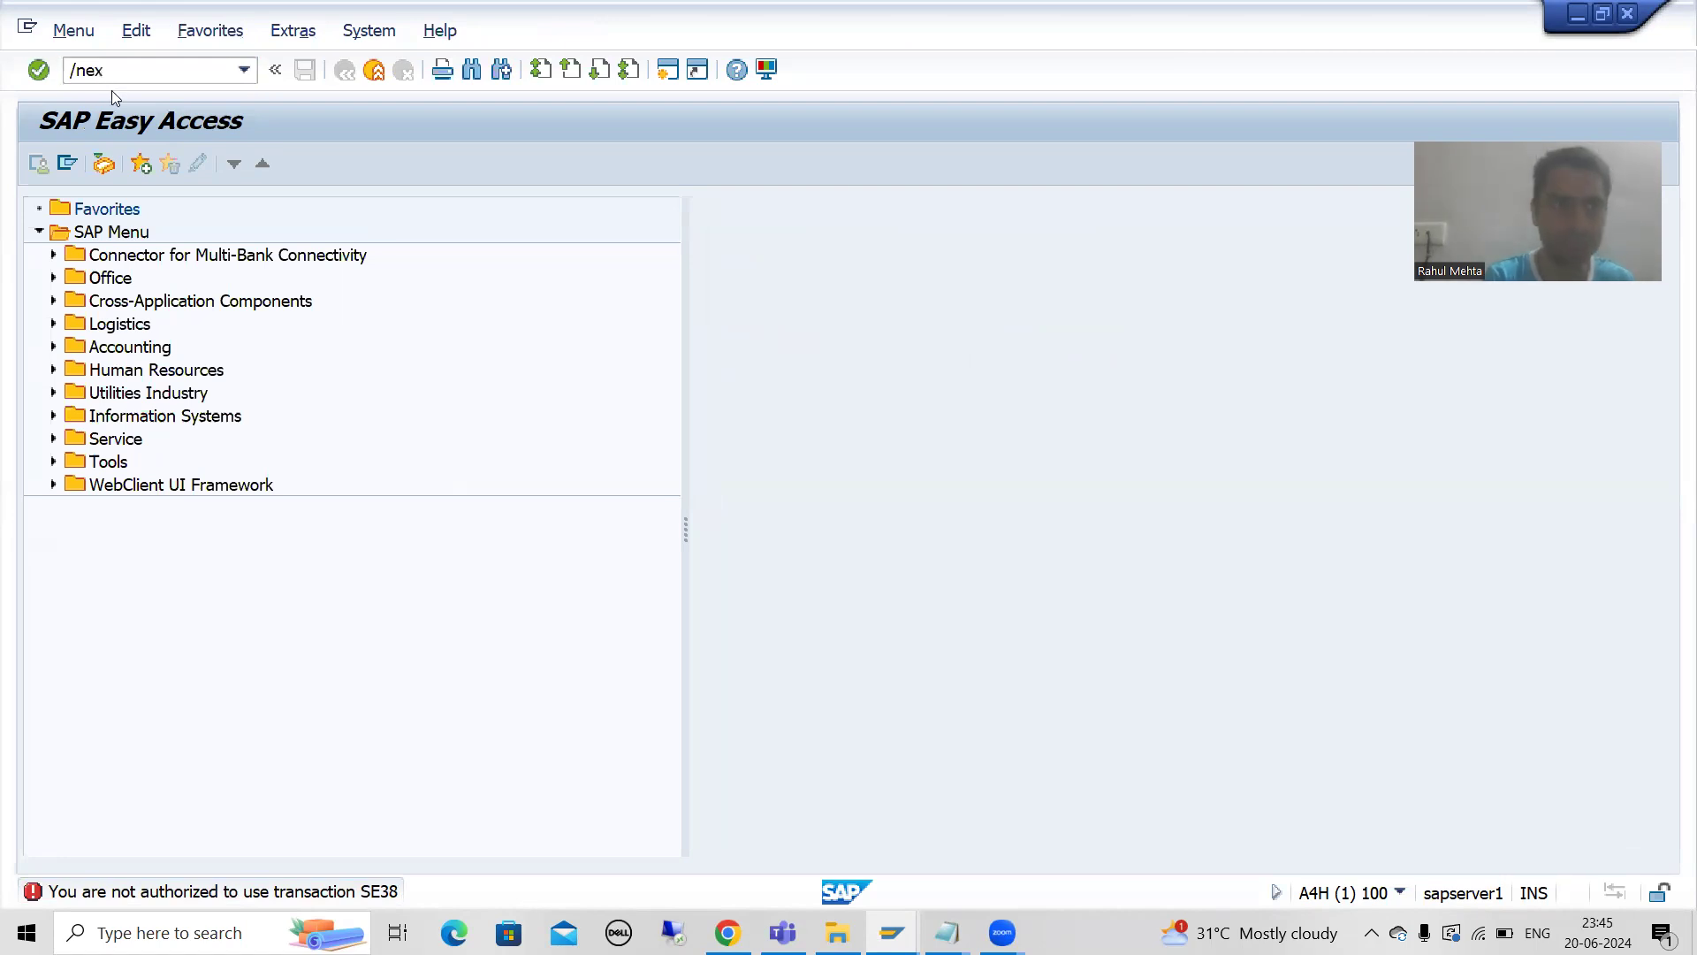
key("alt+Tab")
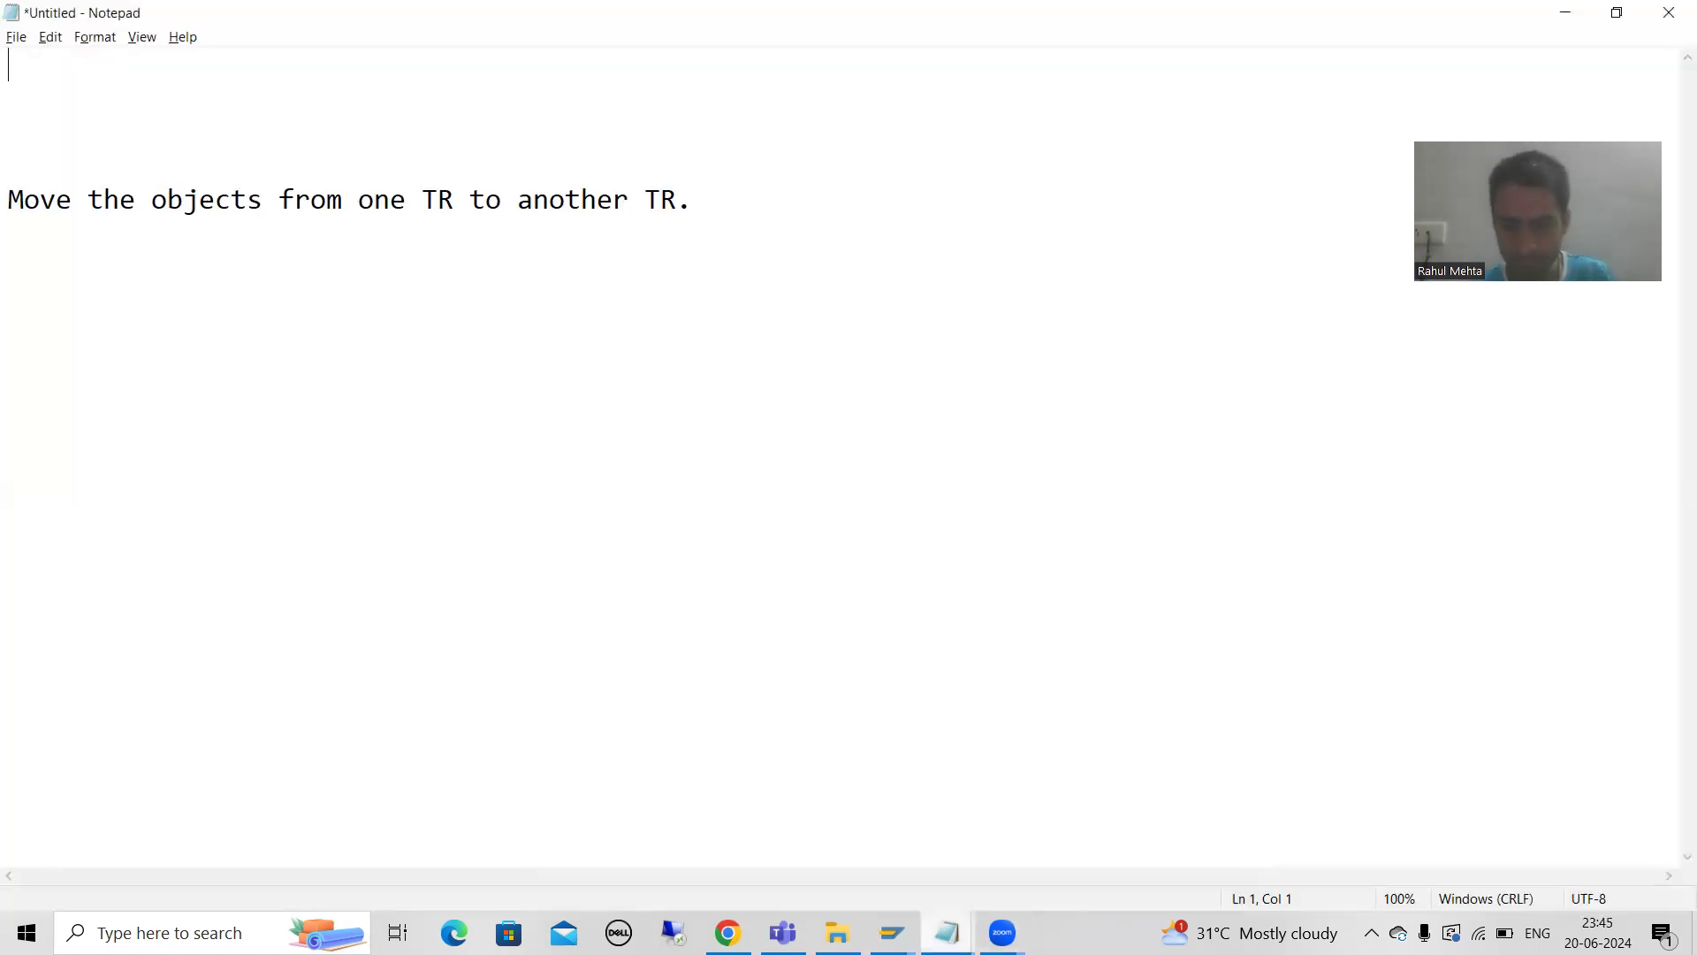
Switch to the SAP session showing package ZPKG_27 and start transaction SE38 in place of the Object Navigator.
mouse_move(891, 932)
left_click(949, 844)
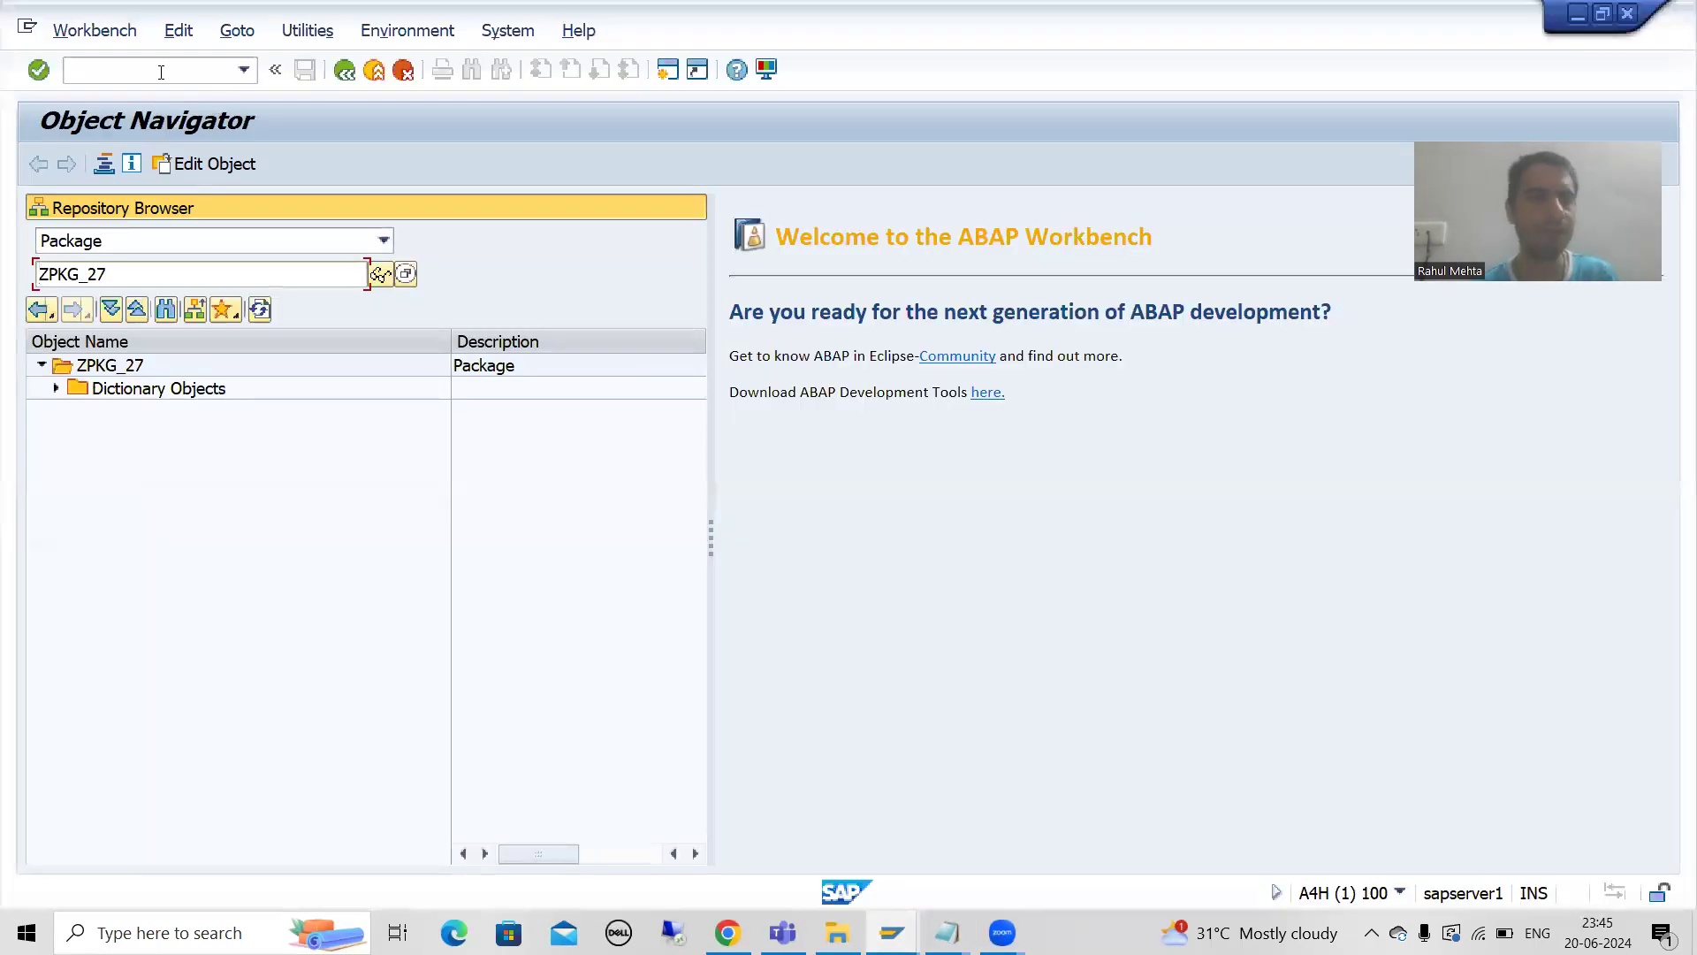
type("/nse38")
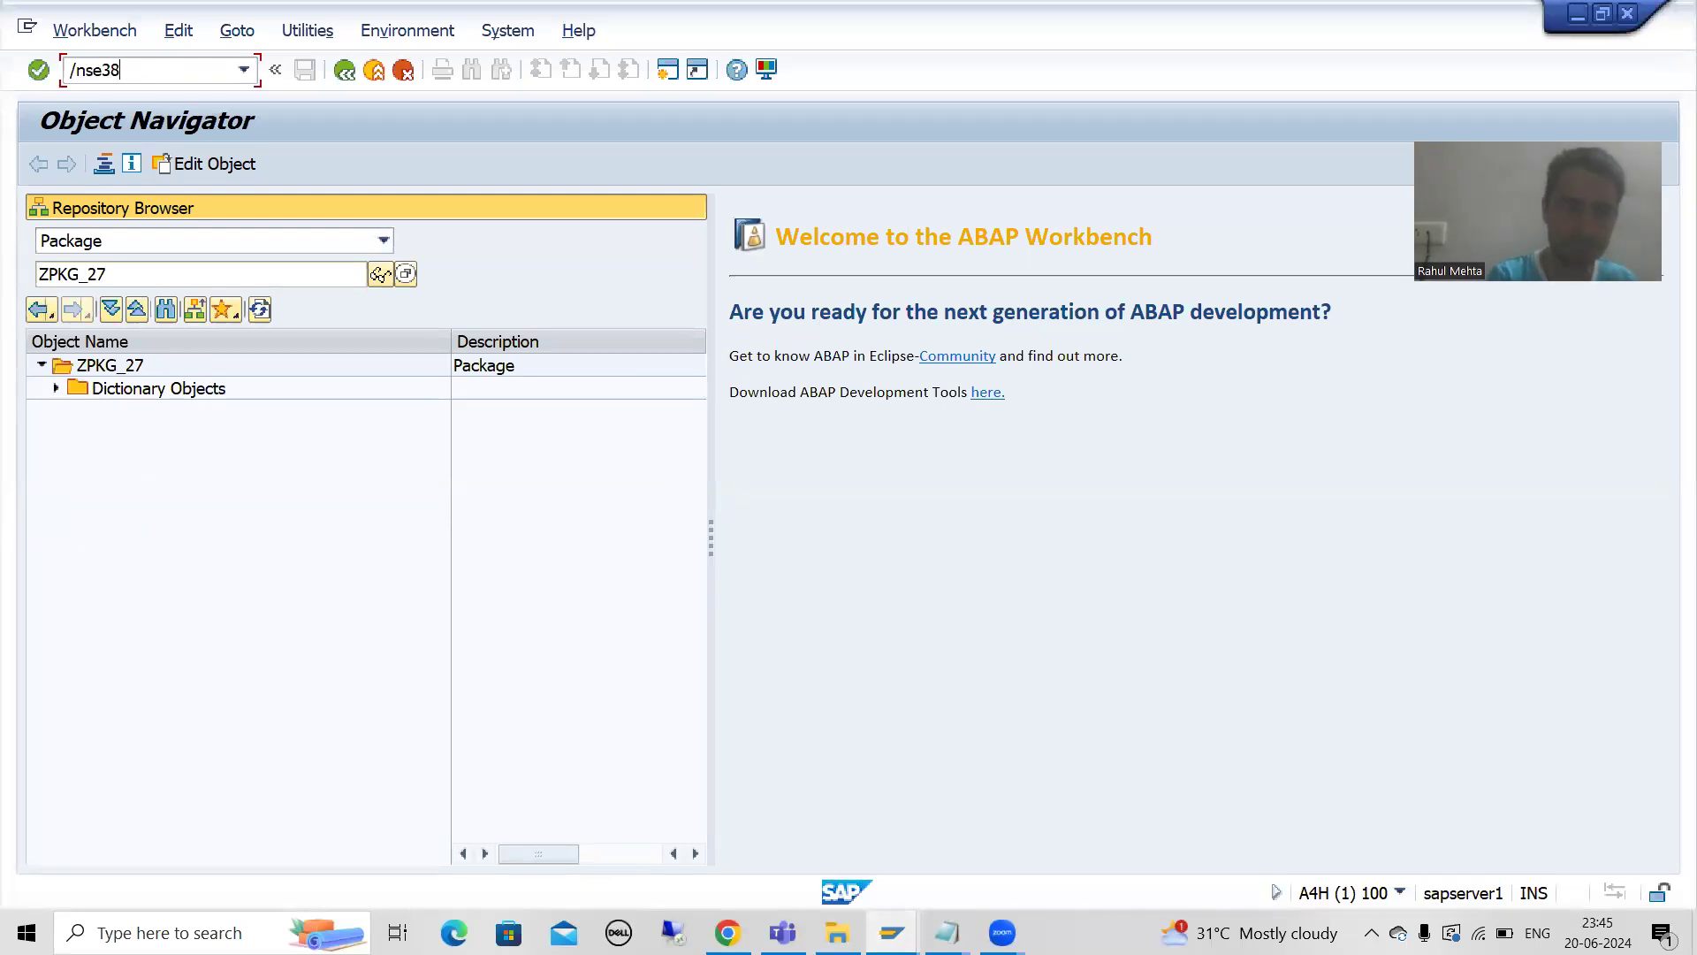
key("Return")
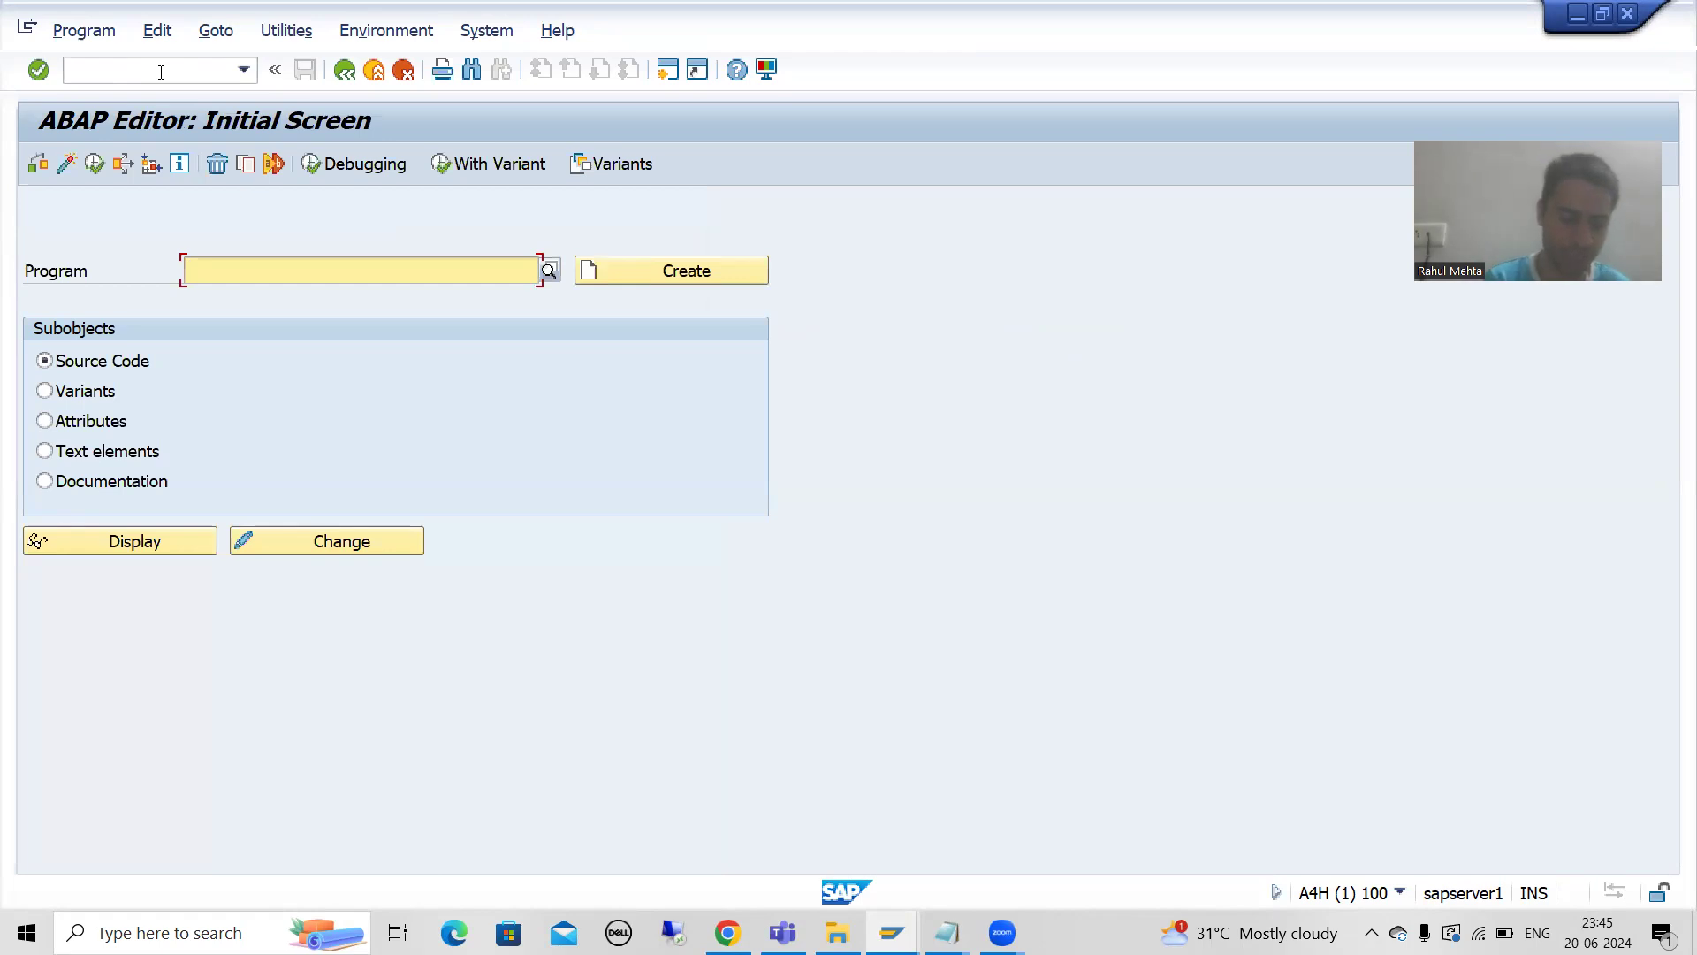
Create a new ABAP program named ZPRG1.
type("ZP")
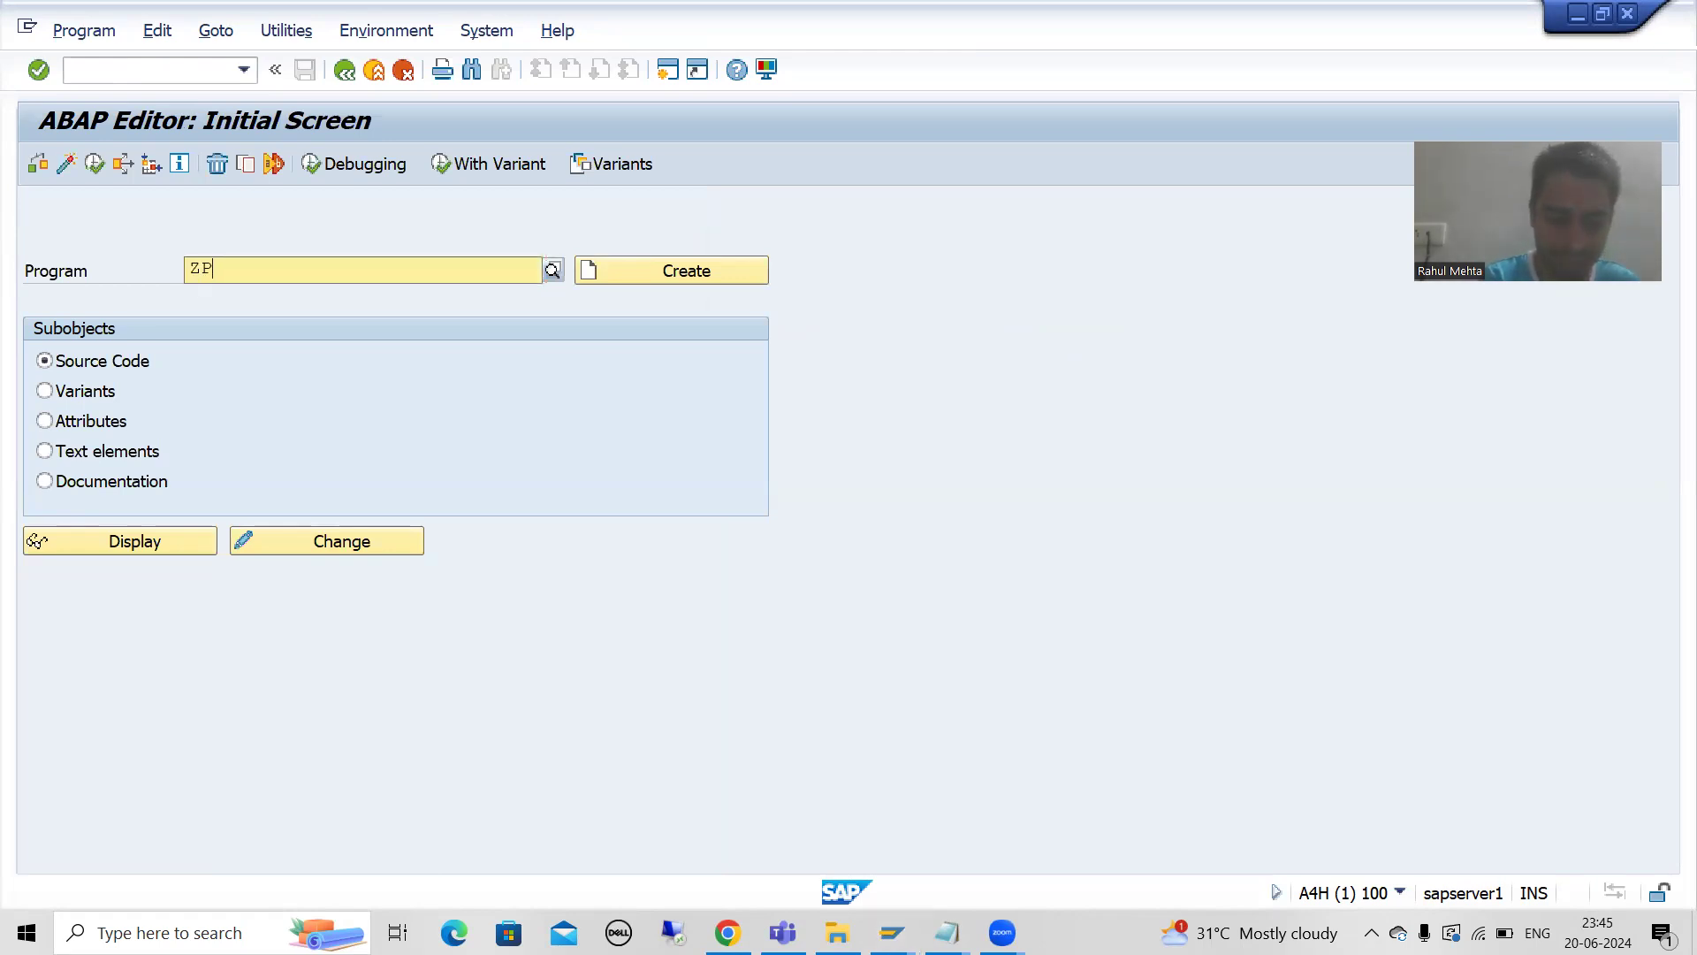
type("RG1")
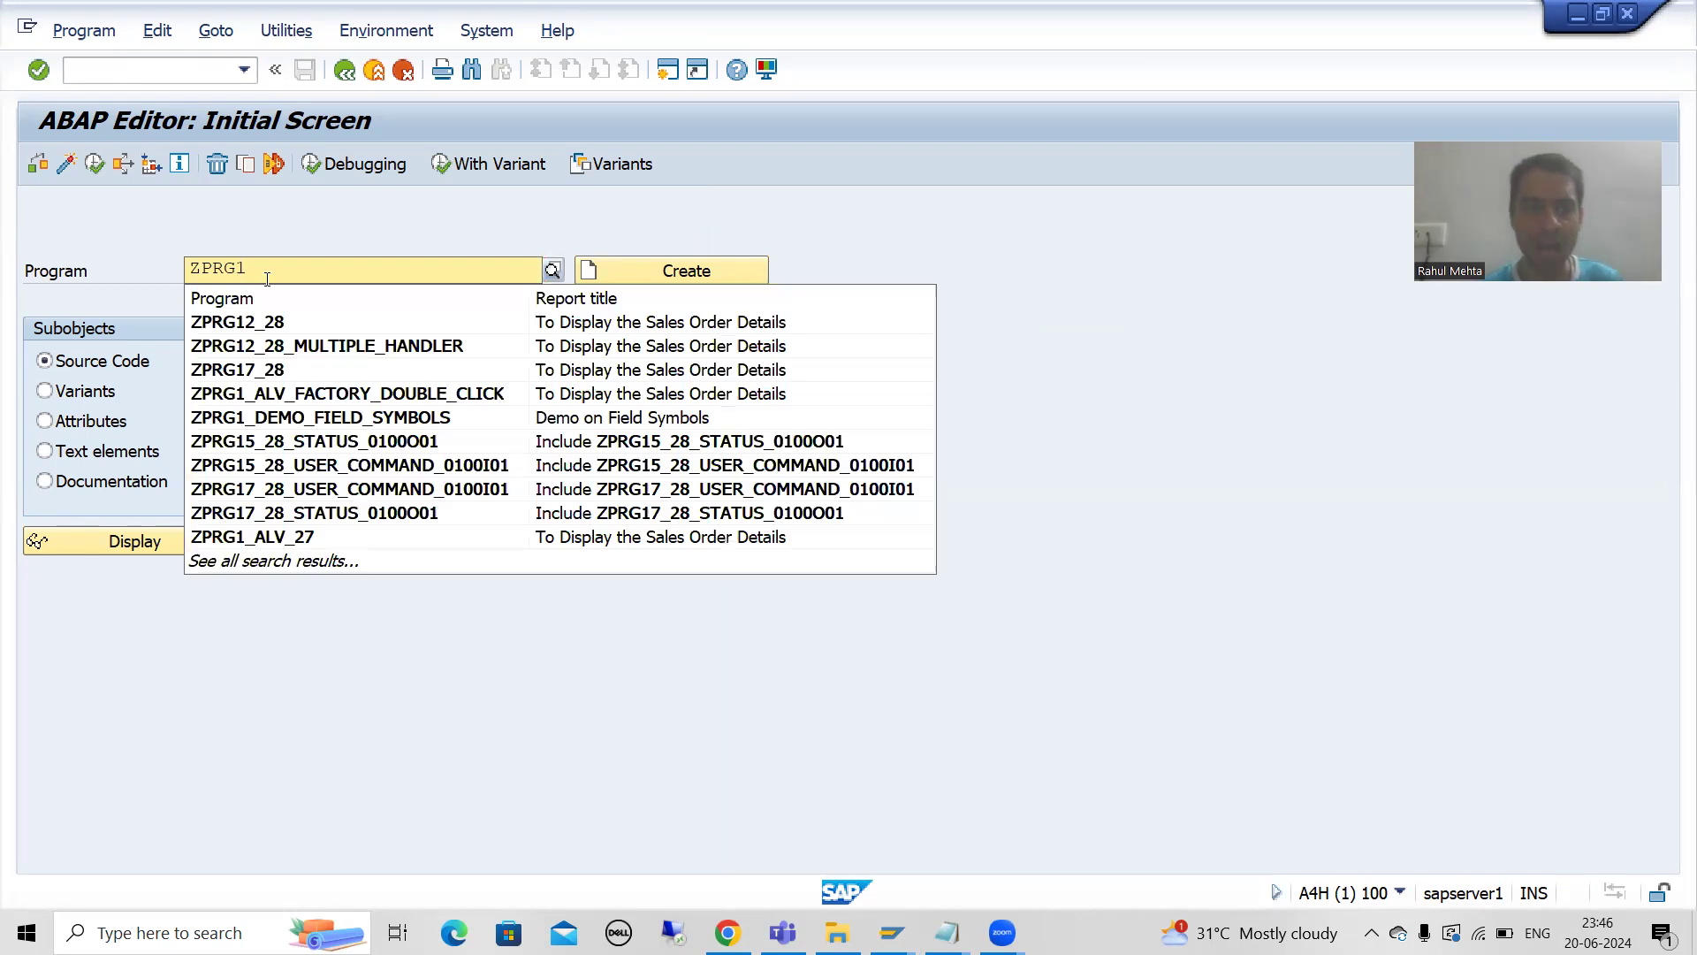
left_click(627, 265)
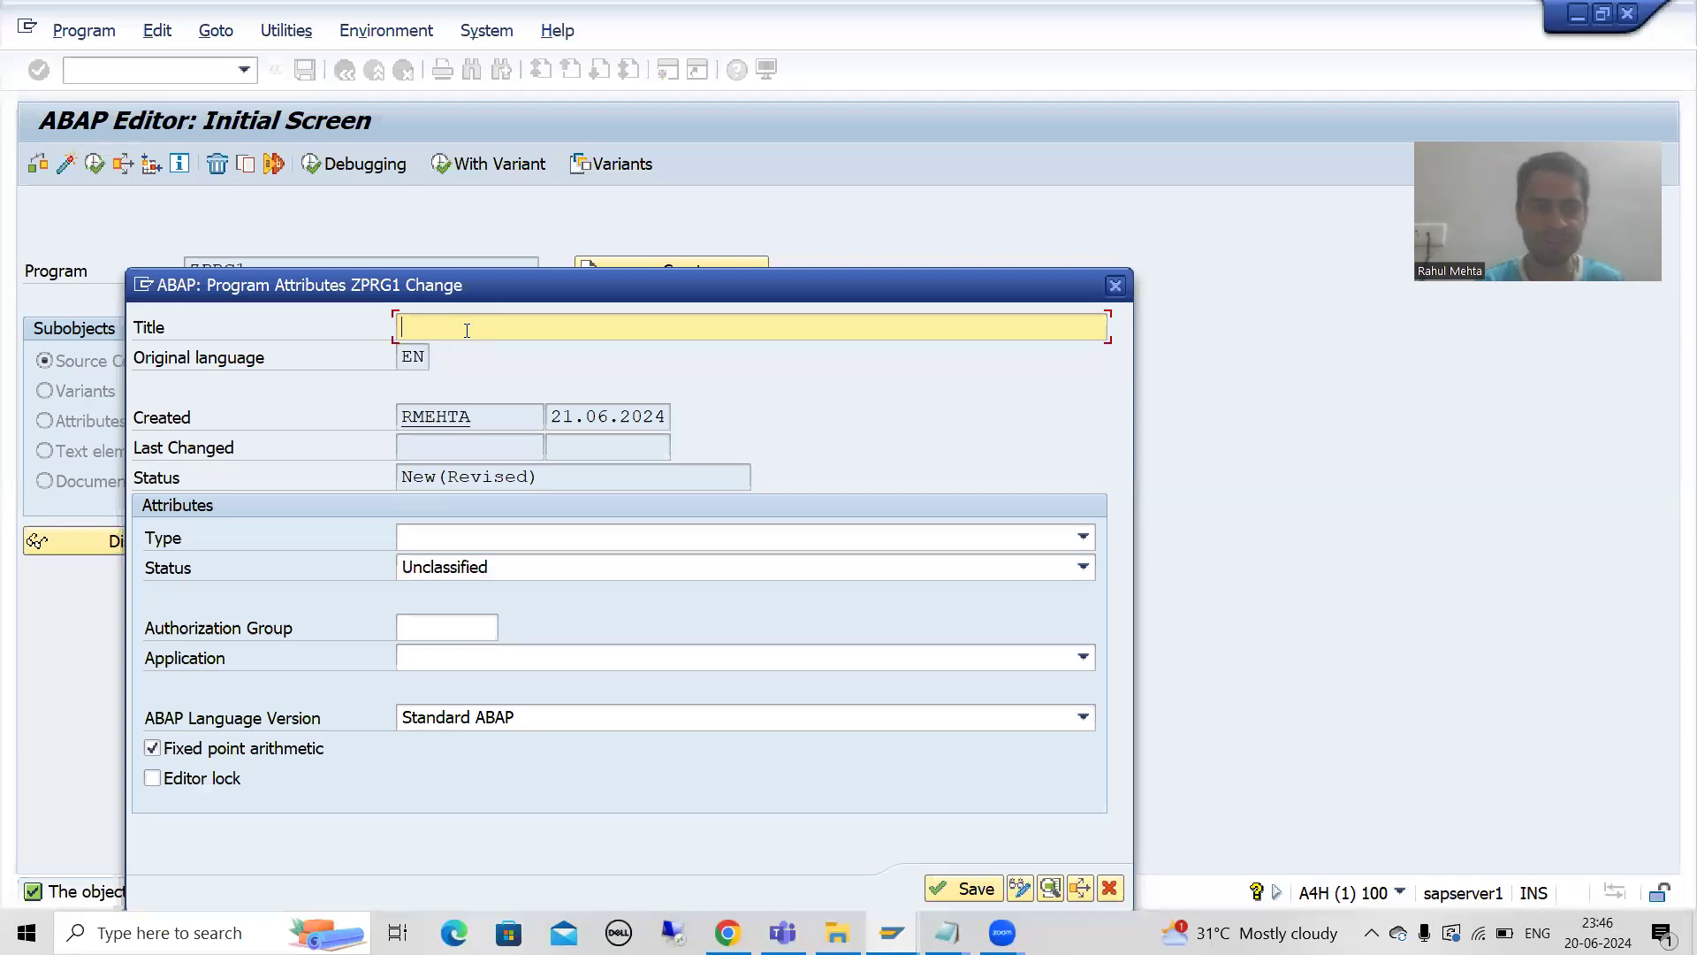
Save the program attributes with the title "Program for Sum of 2 Numbers" and the type Executable program.
type("Program")
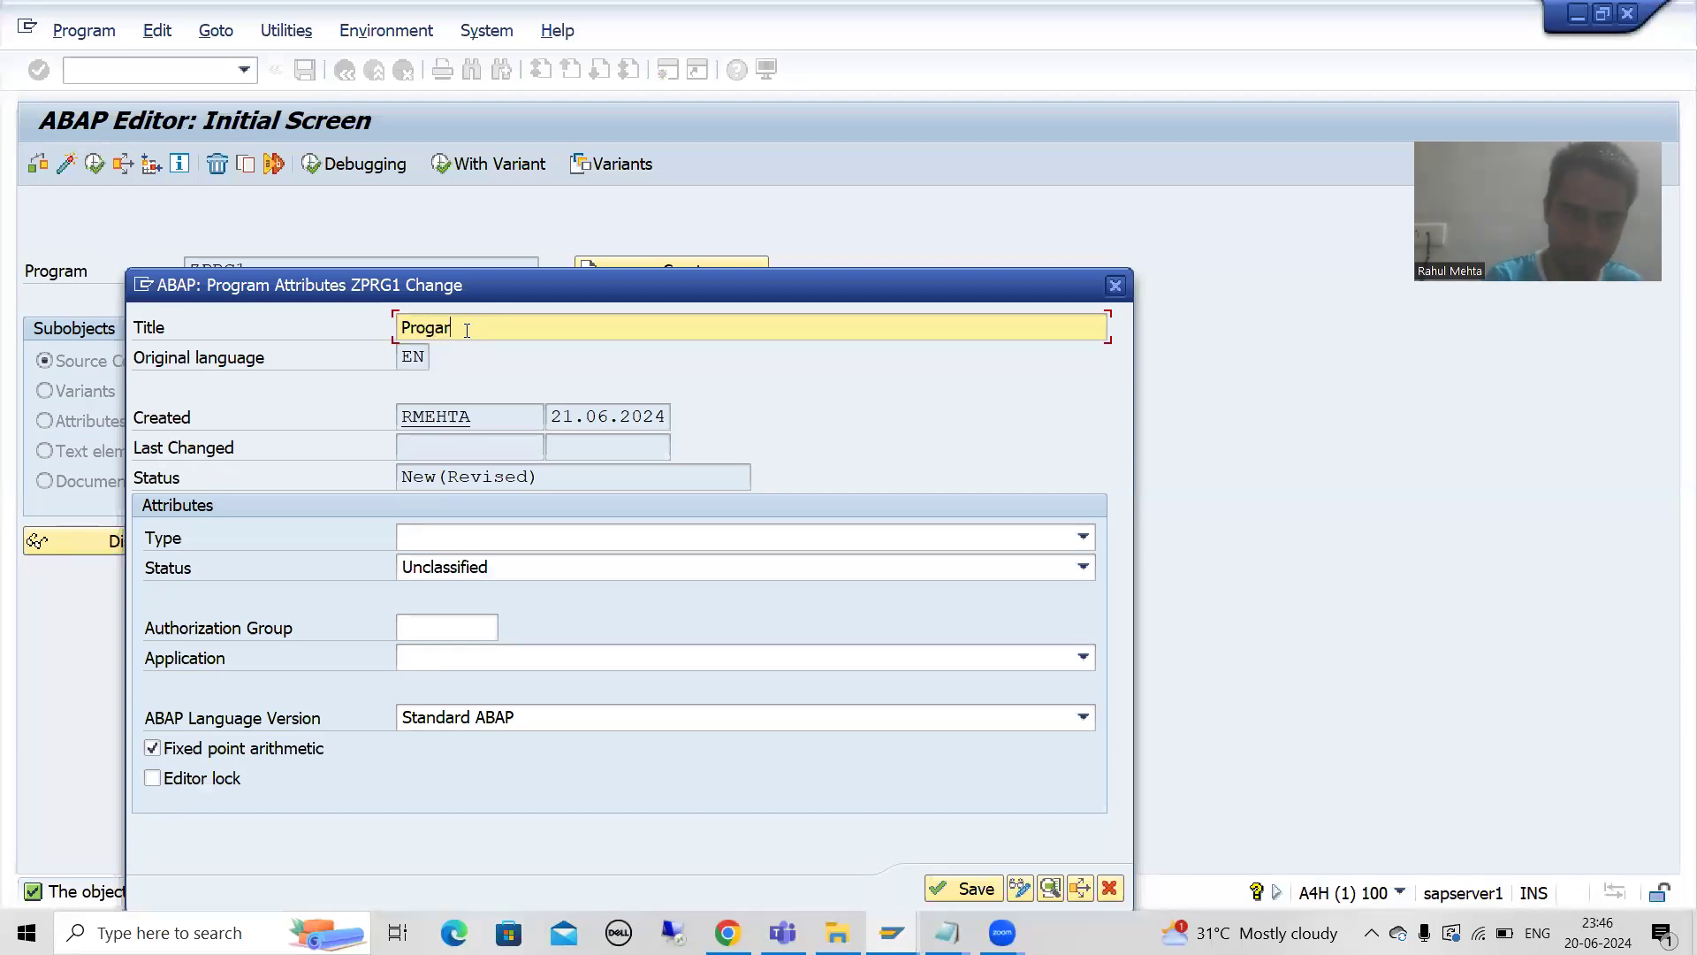
key("BackSpace")
key("BackSpace")
key("BackSpace")
type("ra fom")
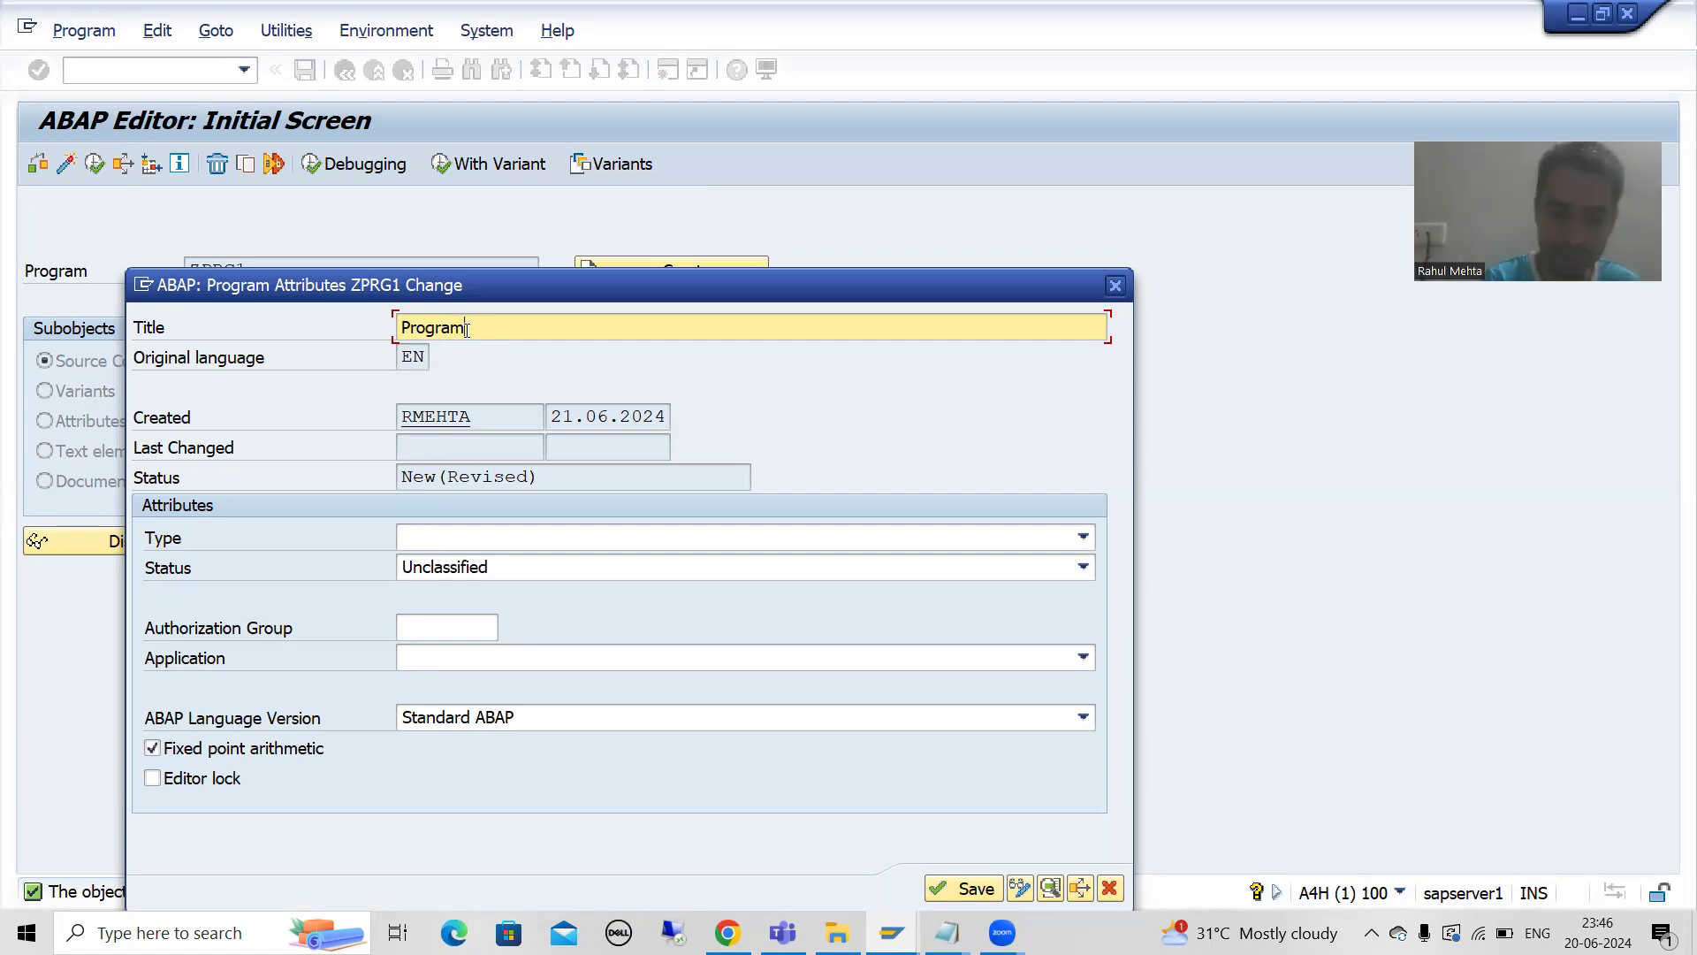
type(" for Sum o")
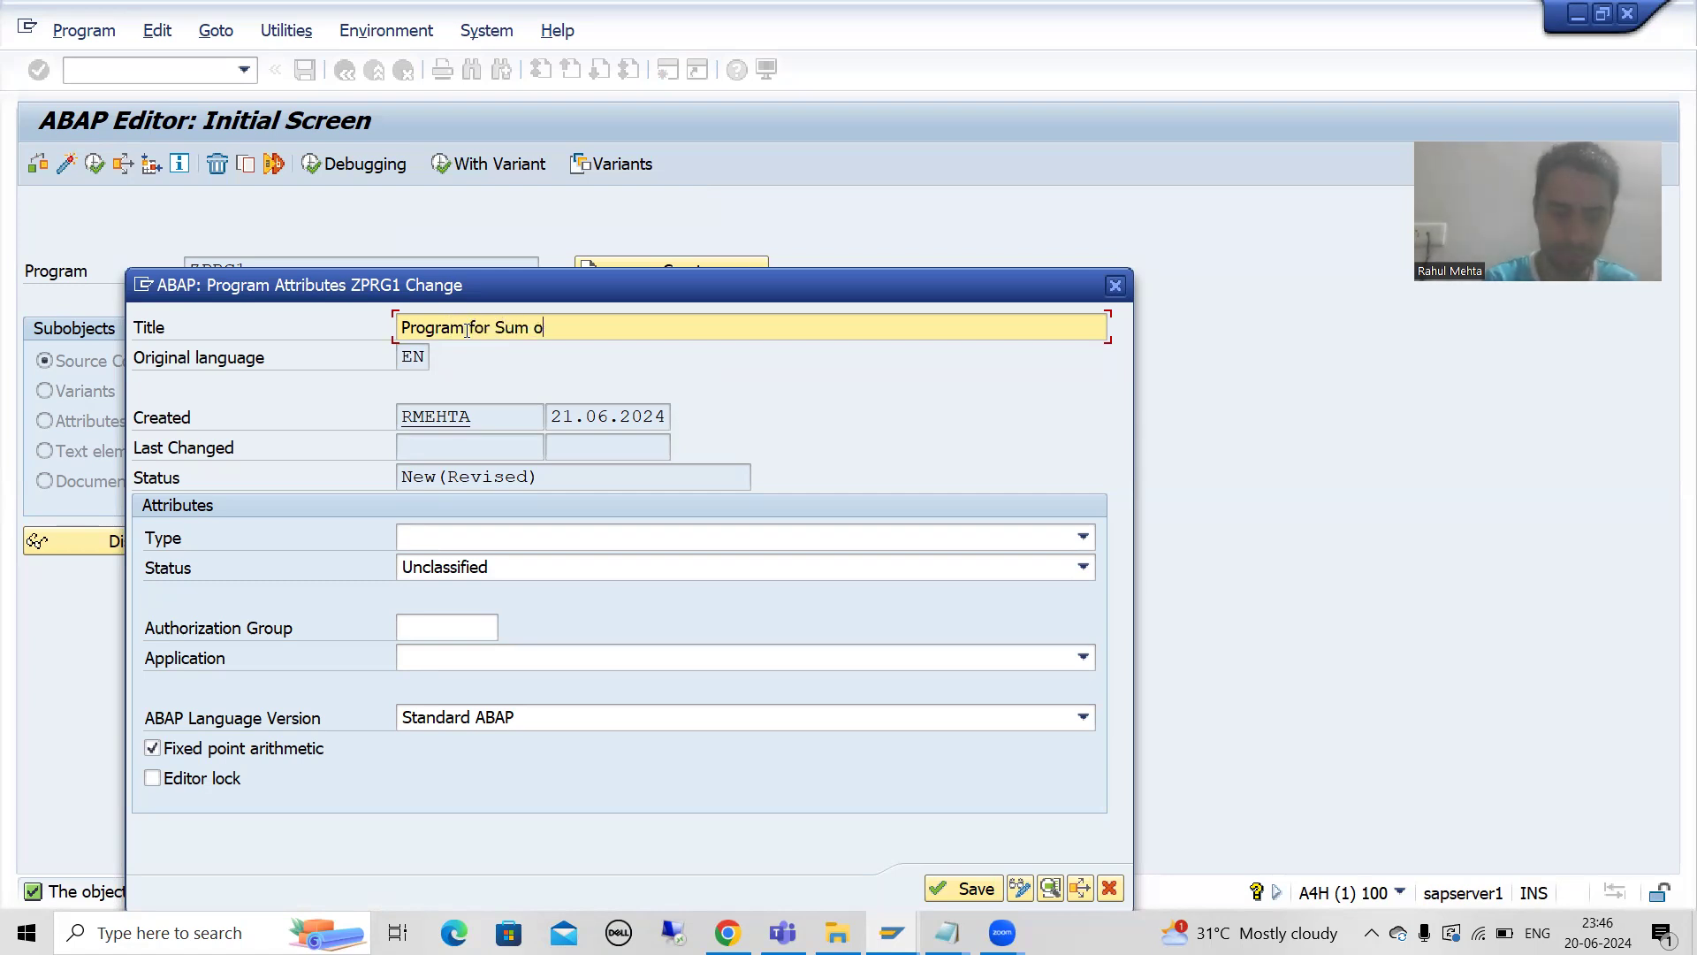
type("f 2 Numbers")
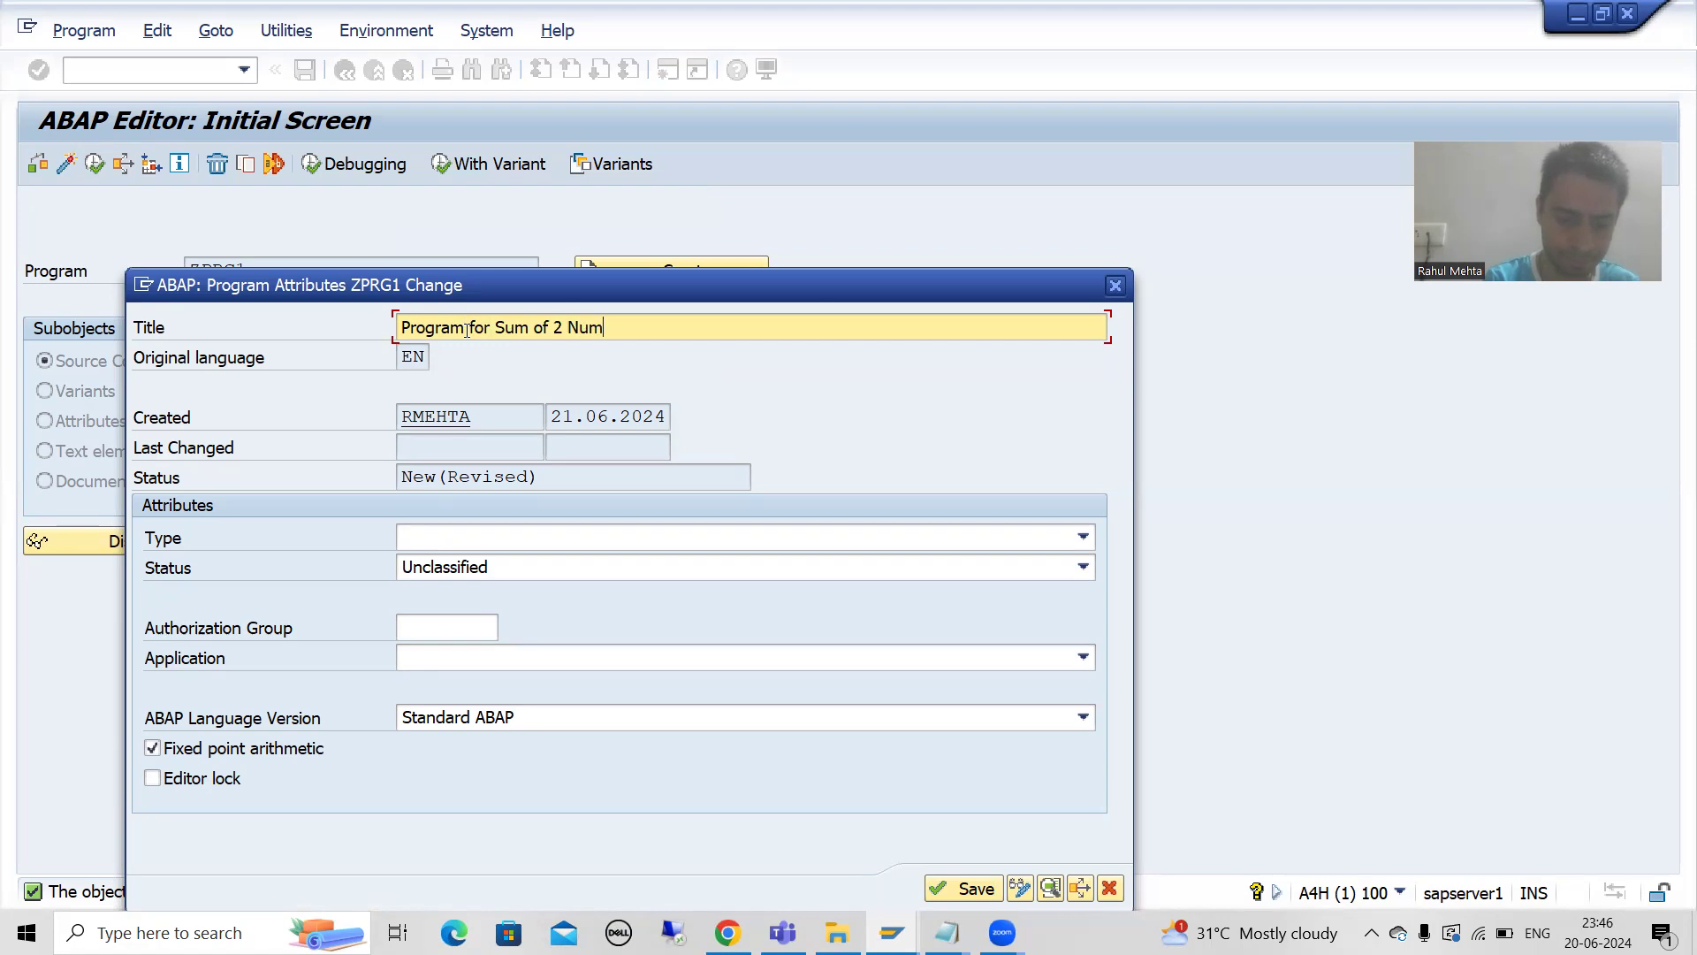
left_click(498, 537)
left_click(493, 561)
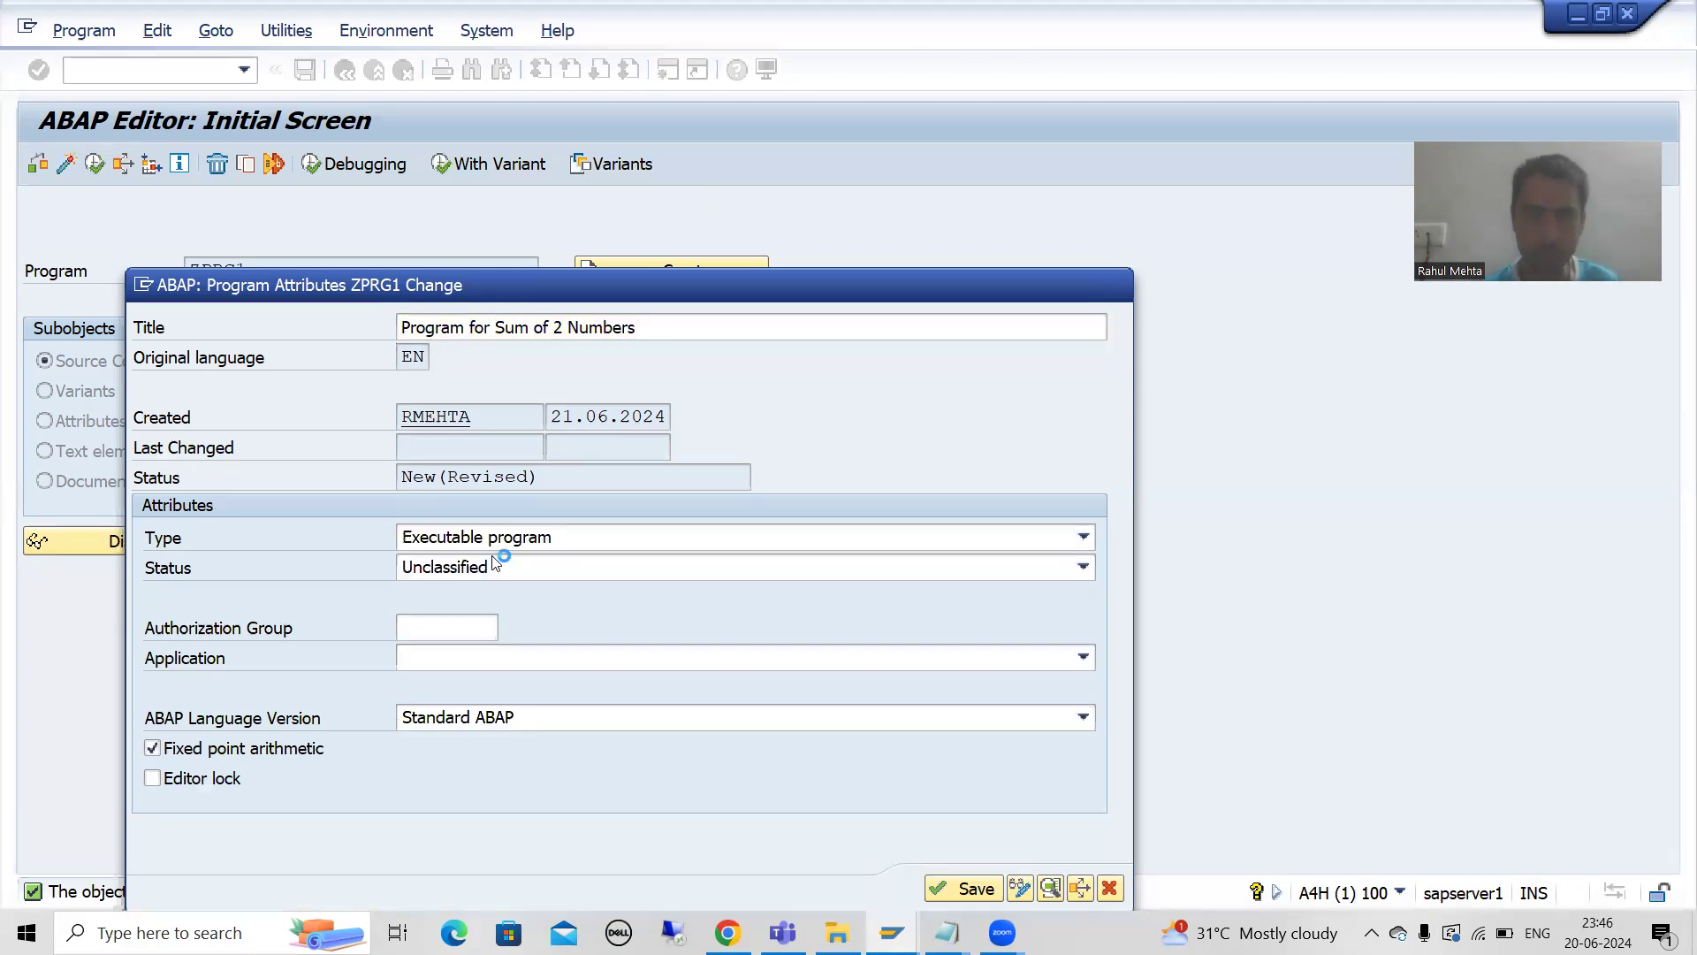
left_click(963, 888)
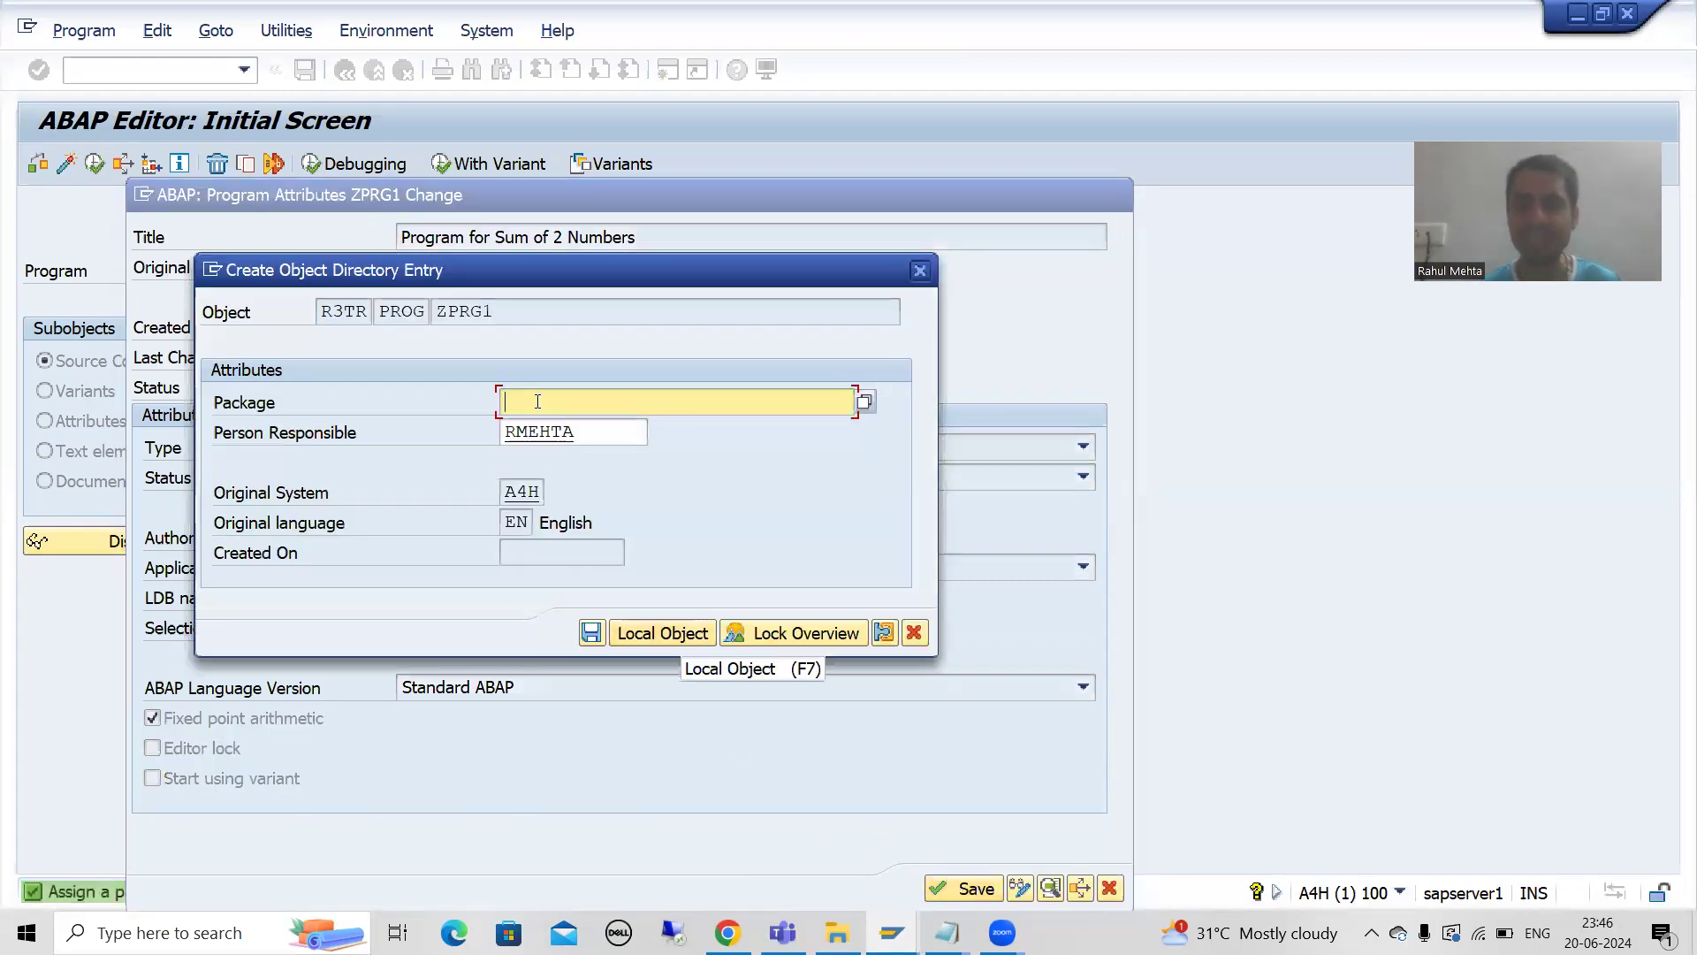
Assign program ZPRG1 to package ZPKG_27 and save the object directory entry.
type("Z")
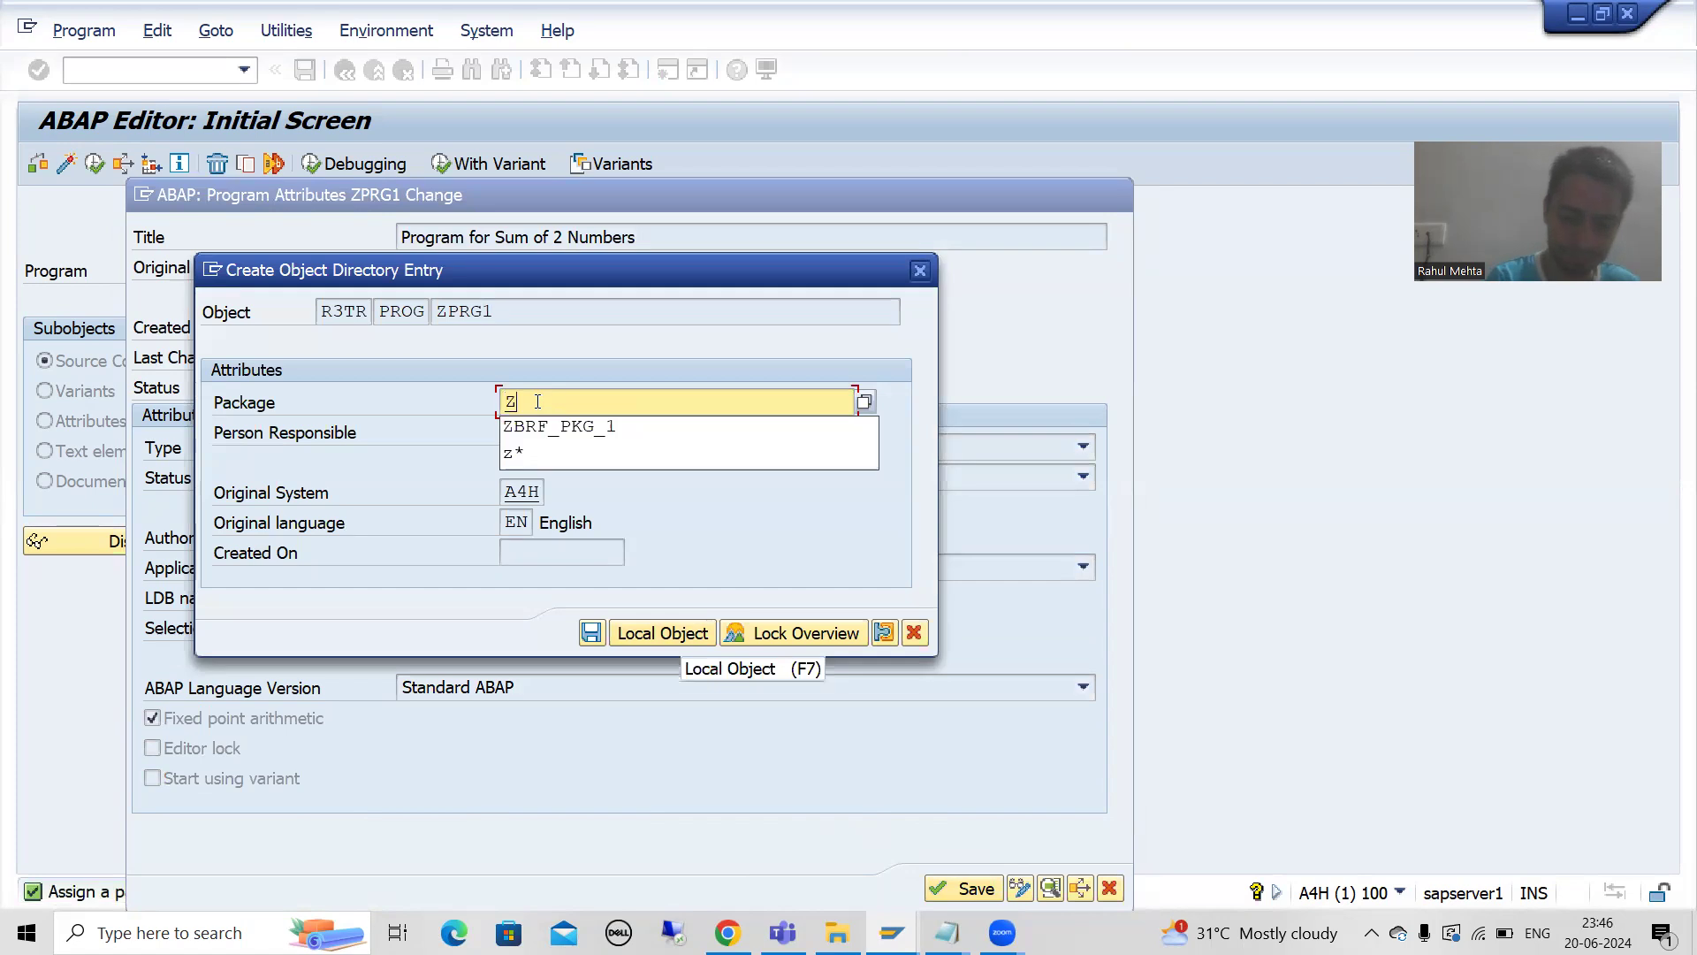
type("PKG_27")
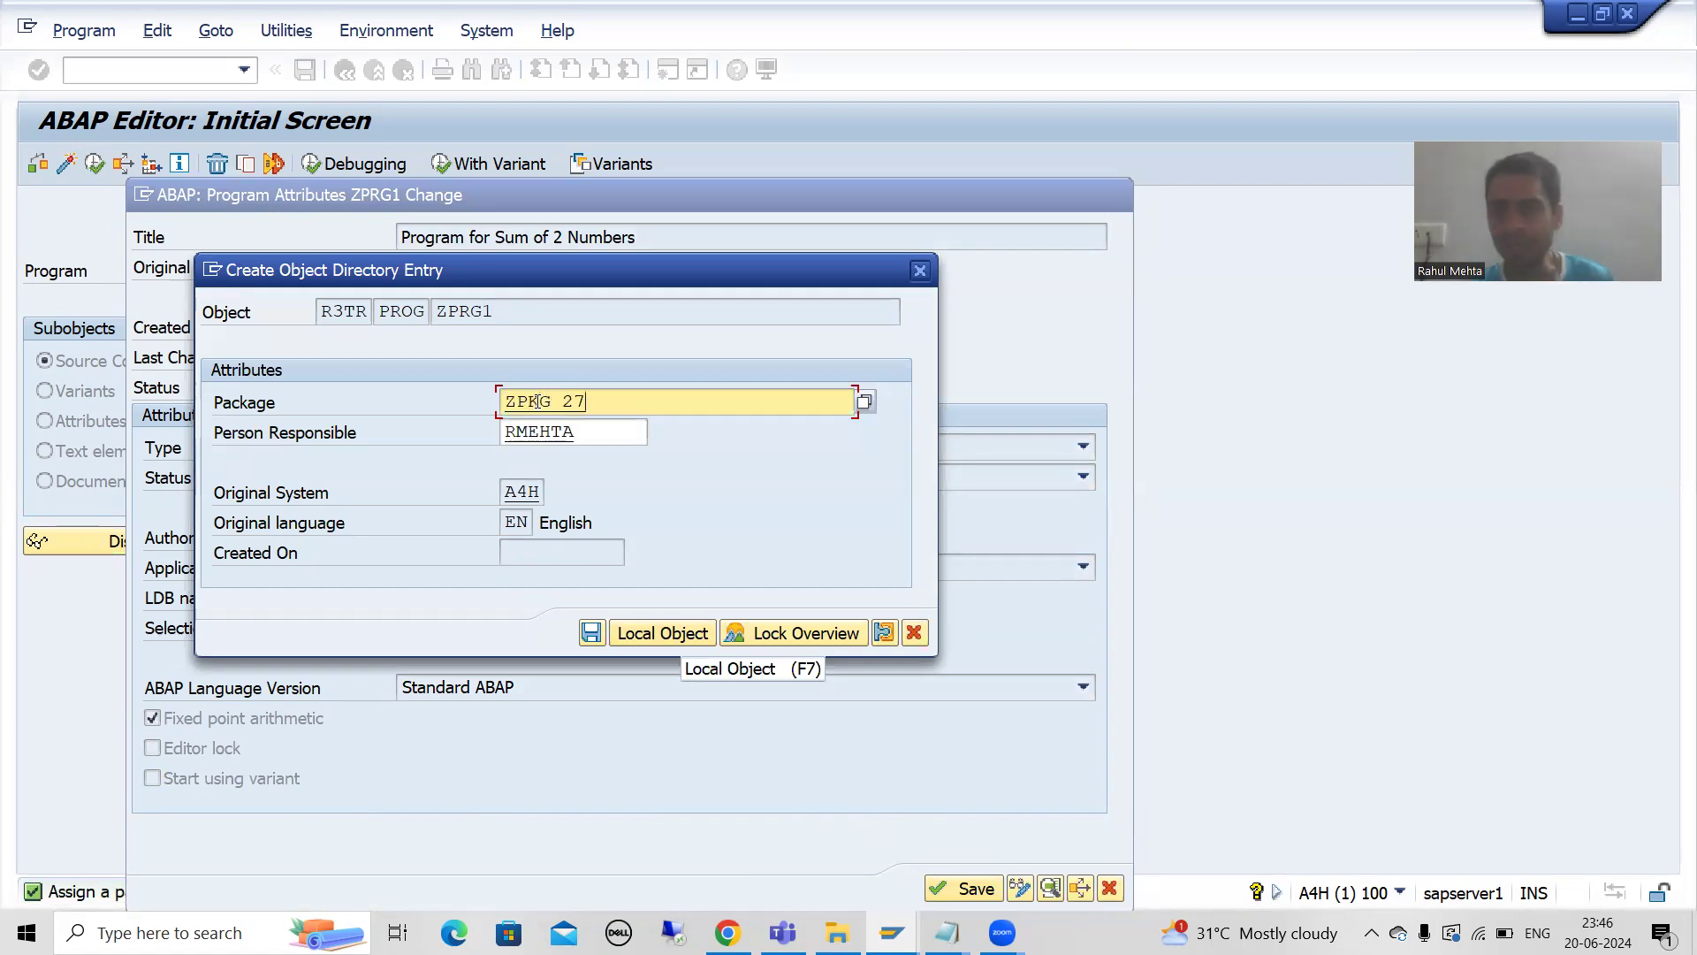
left_click(592, 633)
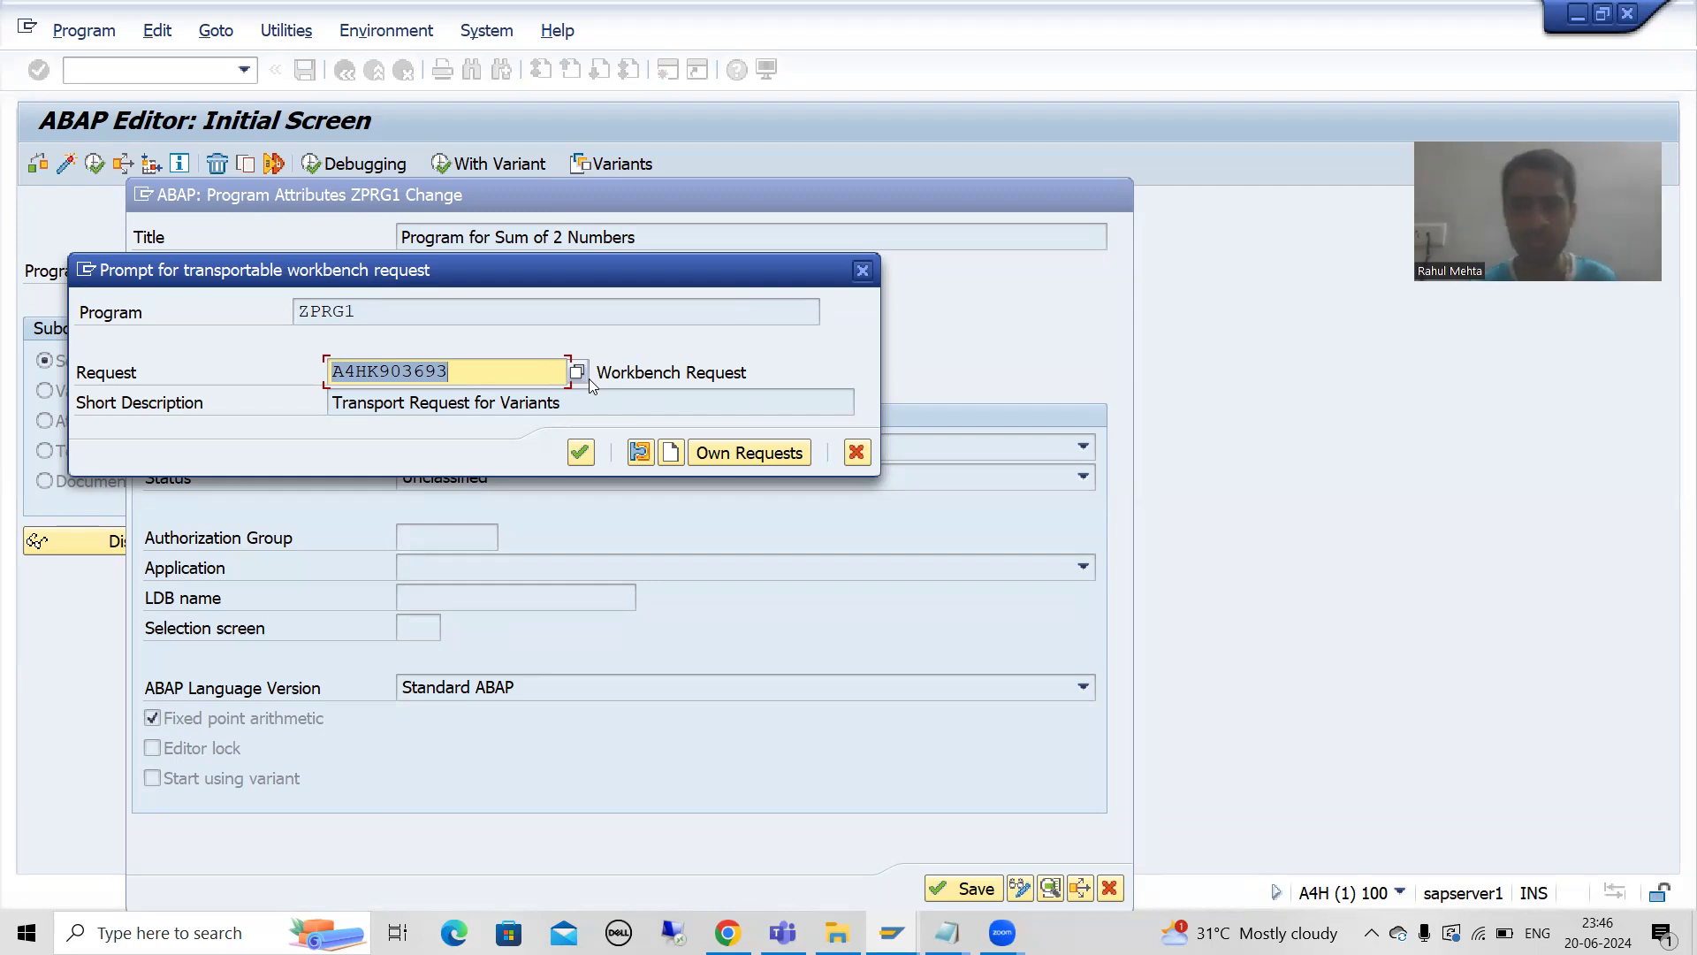
Create a workbench request described as "Requirement 1 : Sum of 2 Numbers" and assign the program to it.
left_click(669, 454)
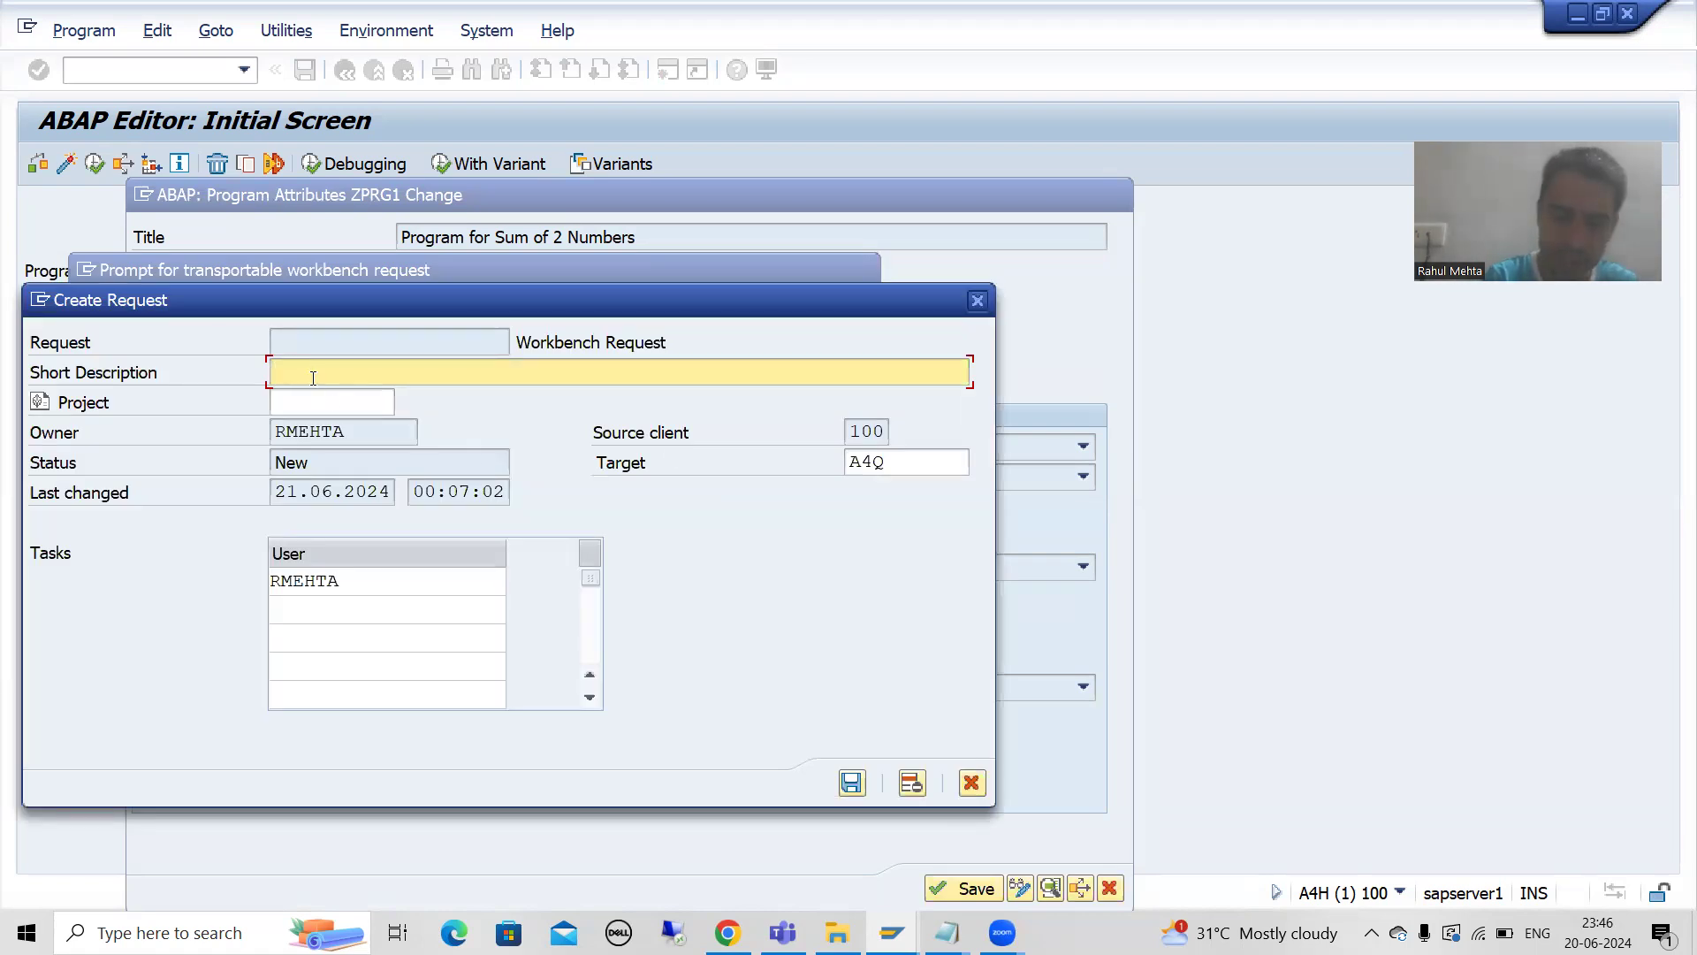
type("Re")
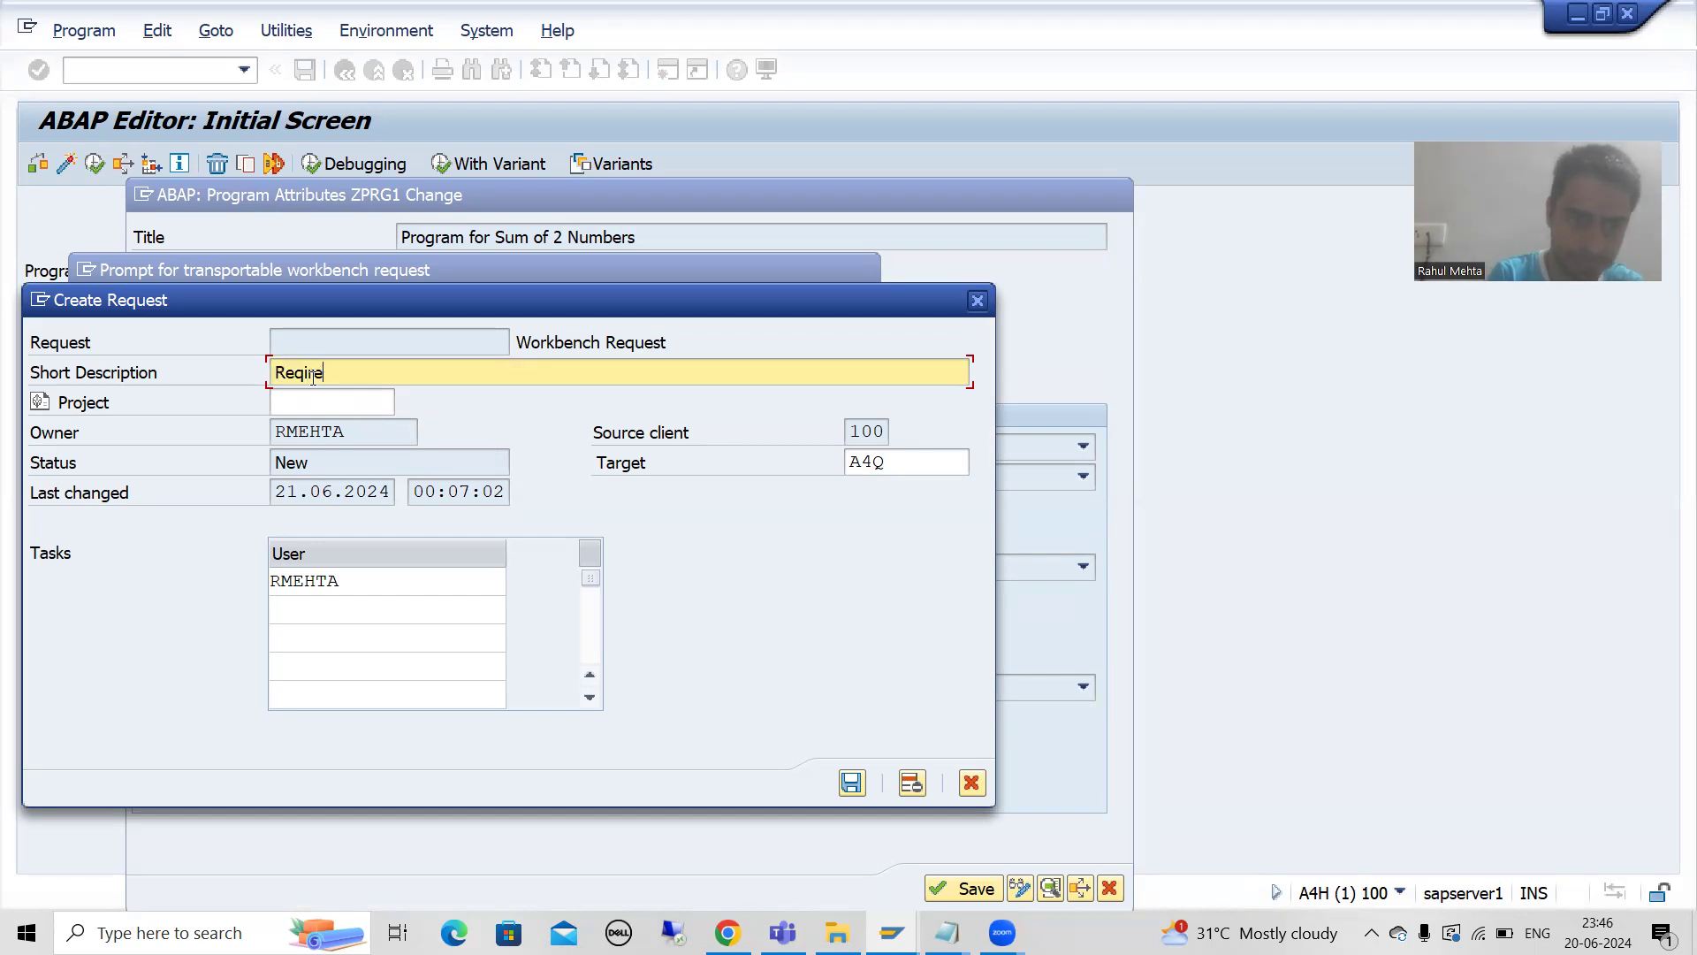
type("qi")
key("BackSpace")
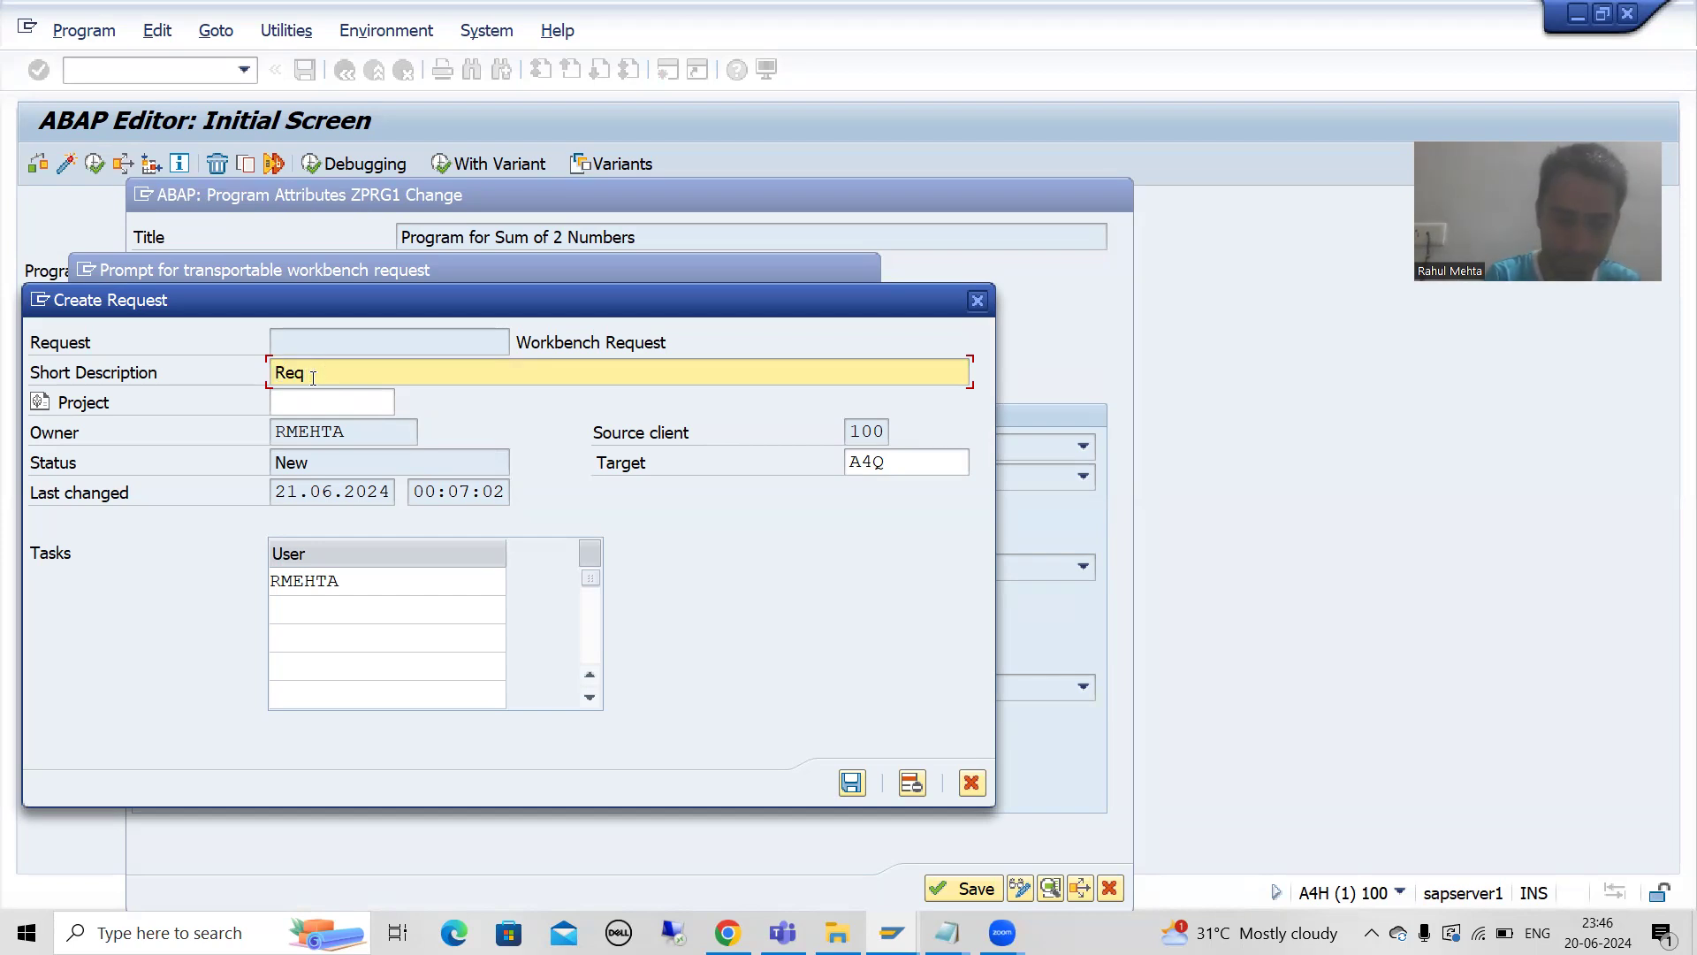
type("uirement 1")
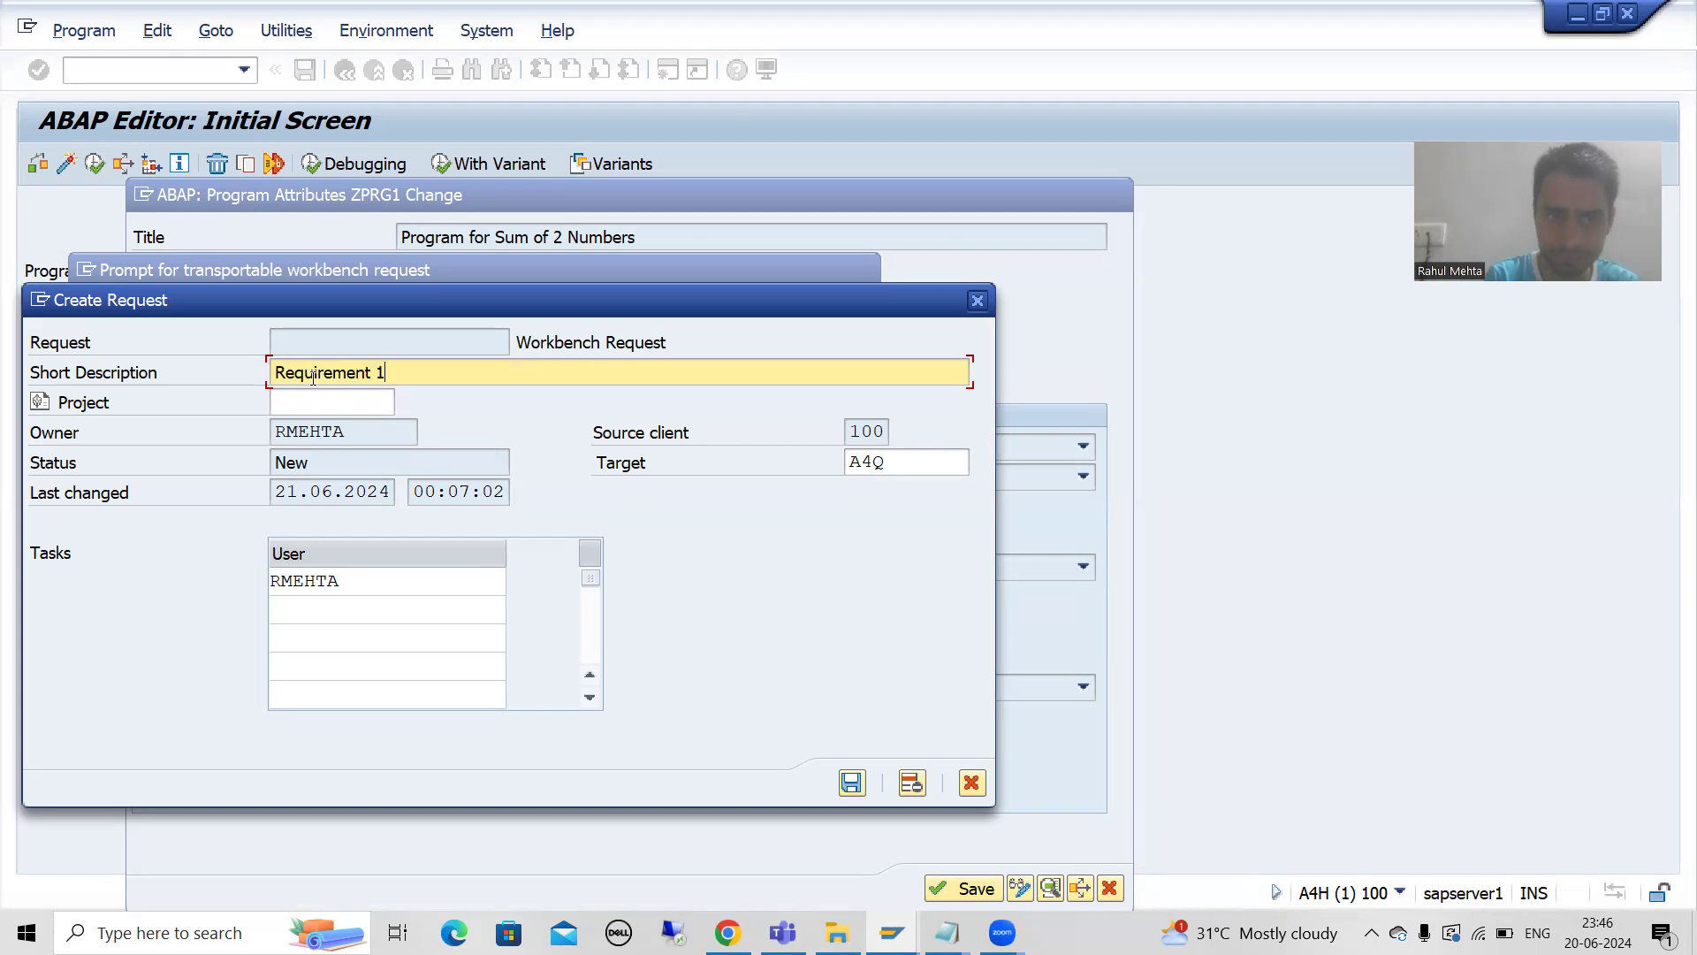
type(" : Sum o")
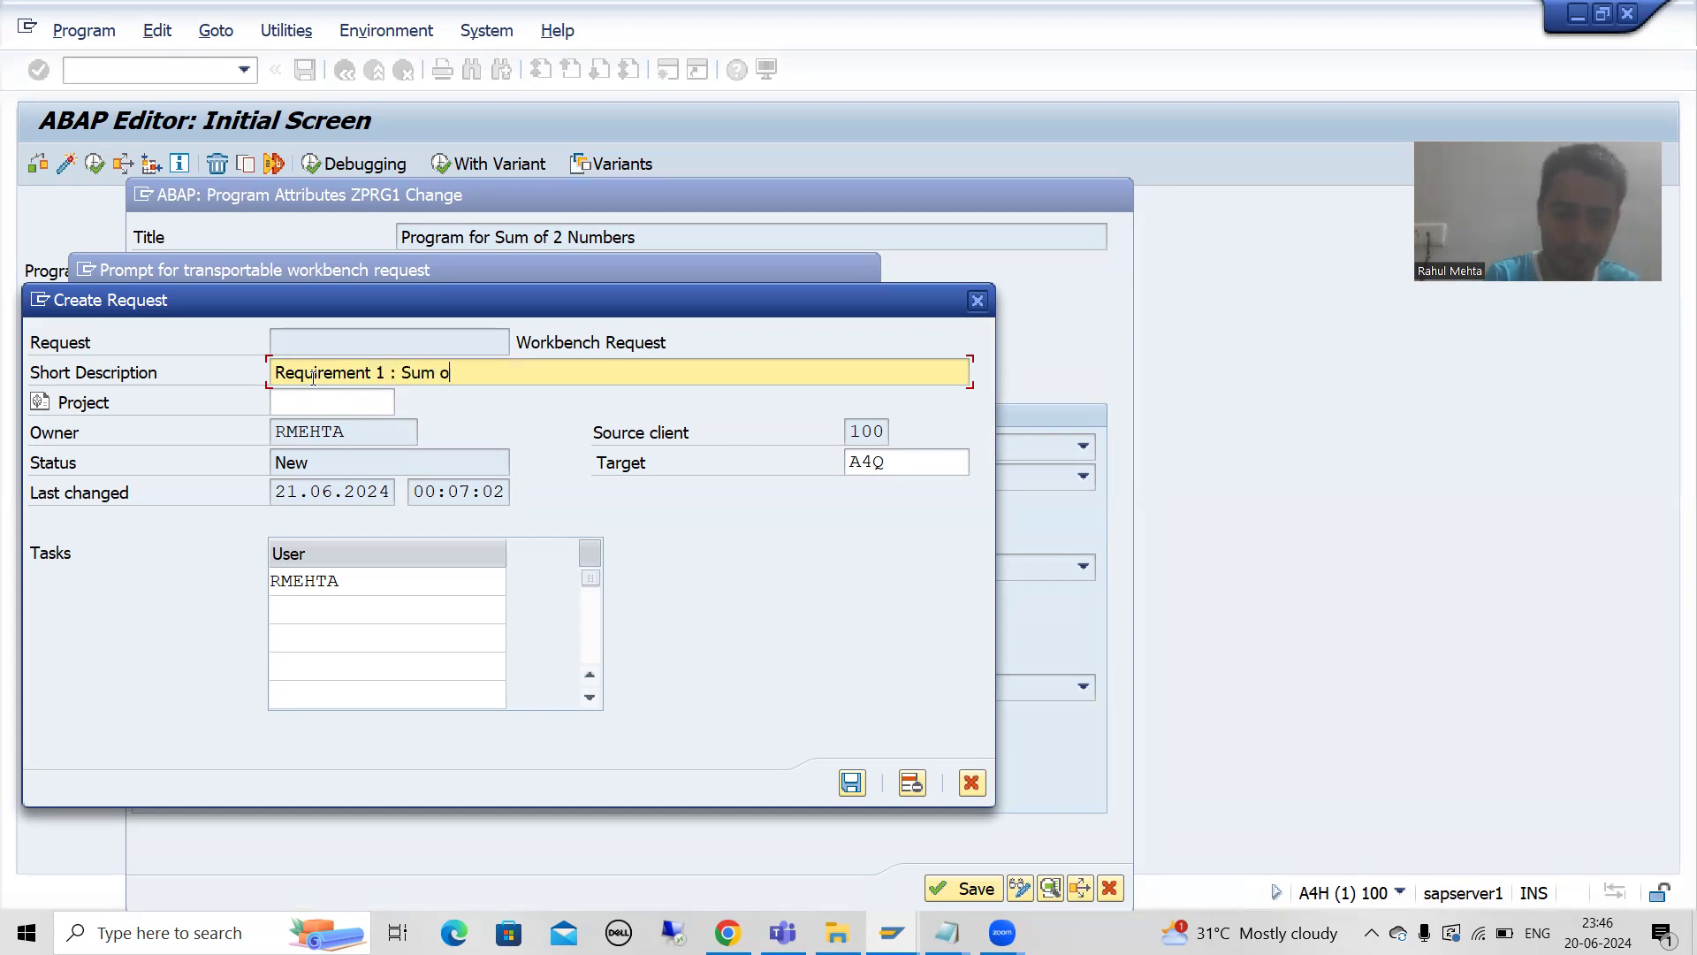
type("f 2 Numbers")
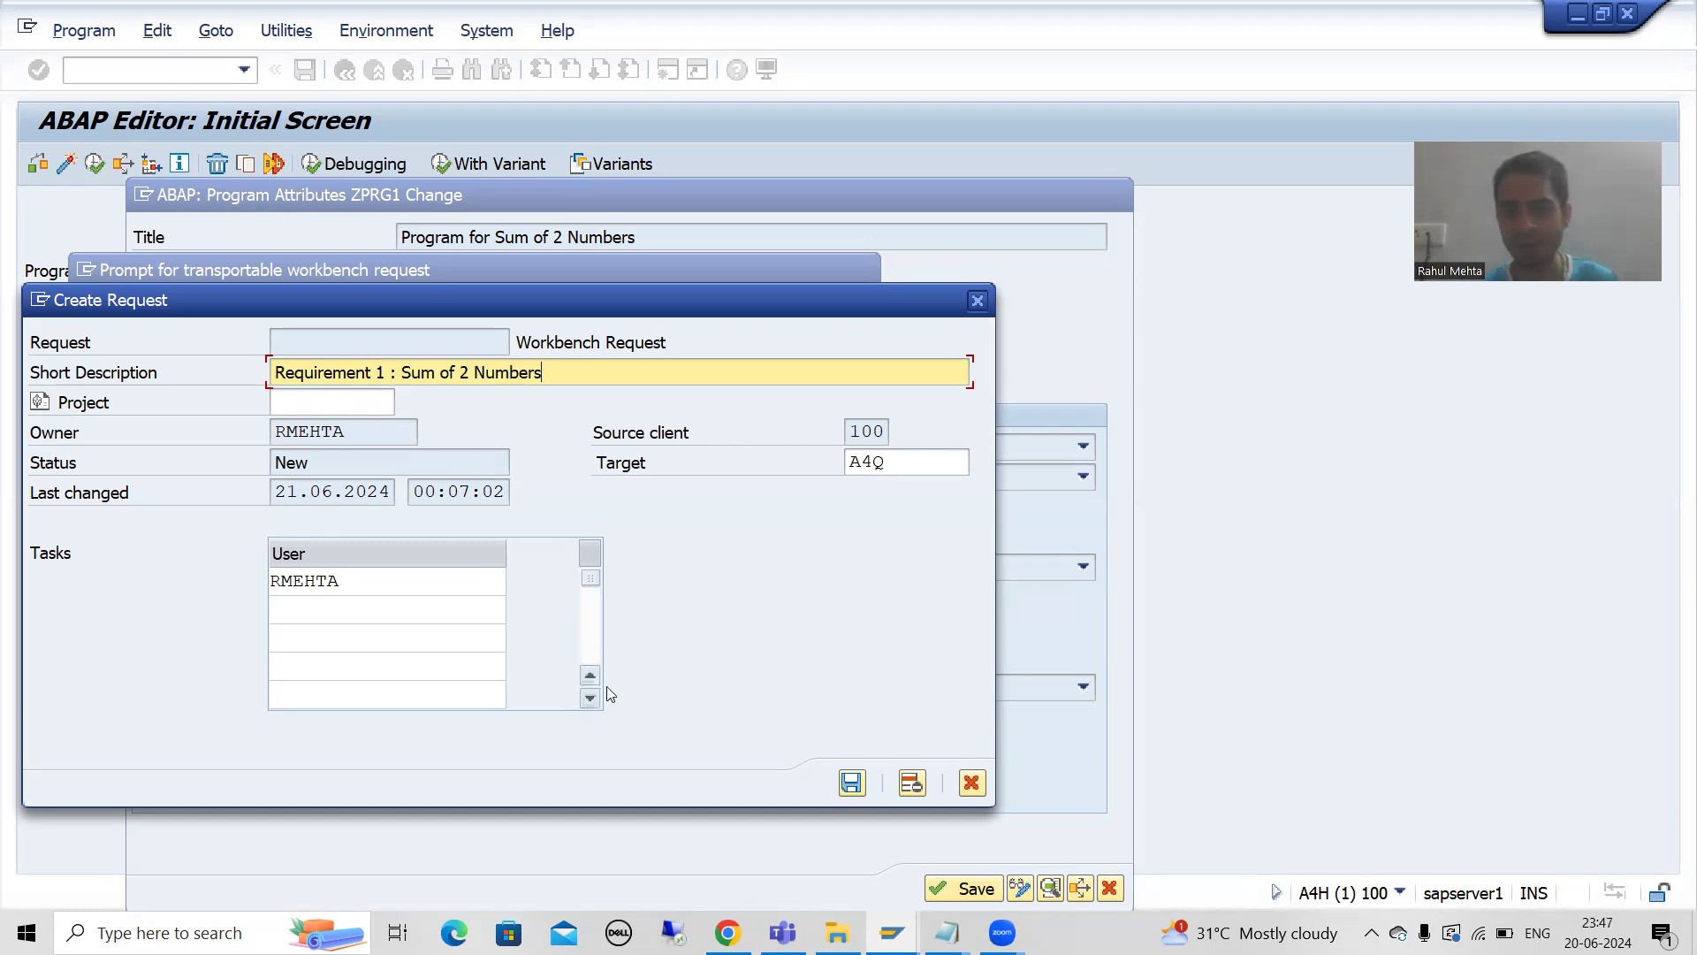
left_click(851, 784)
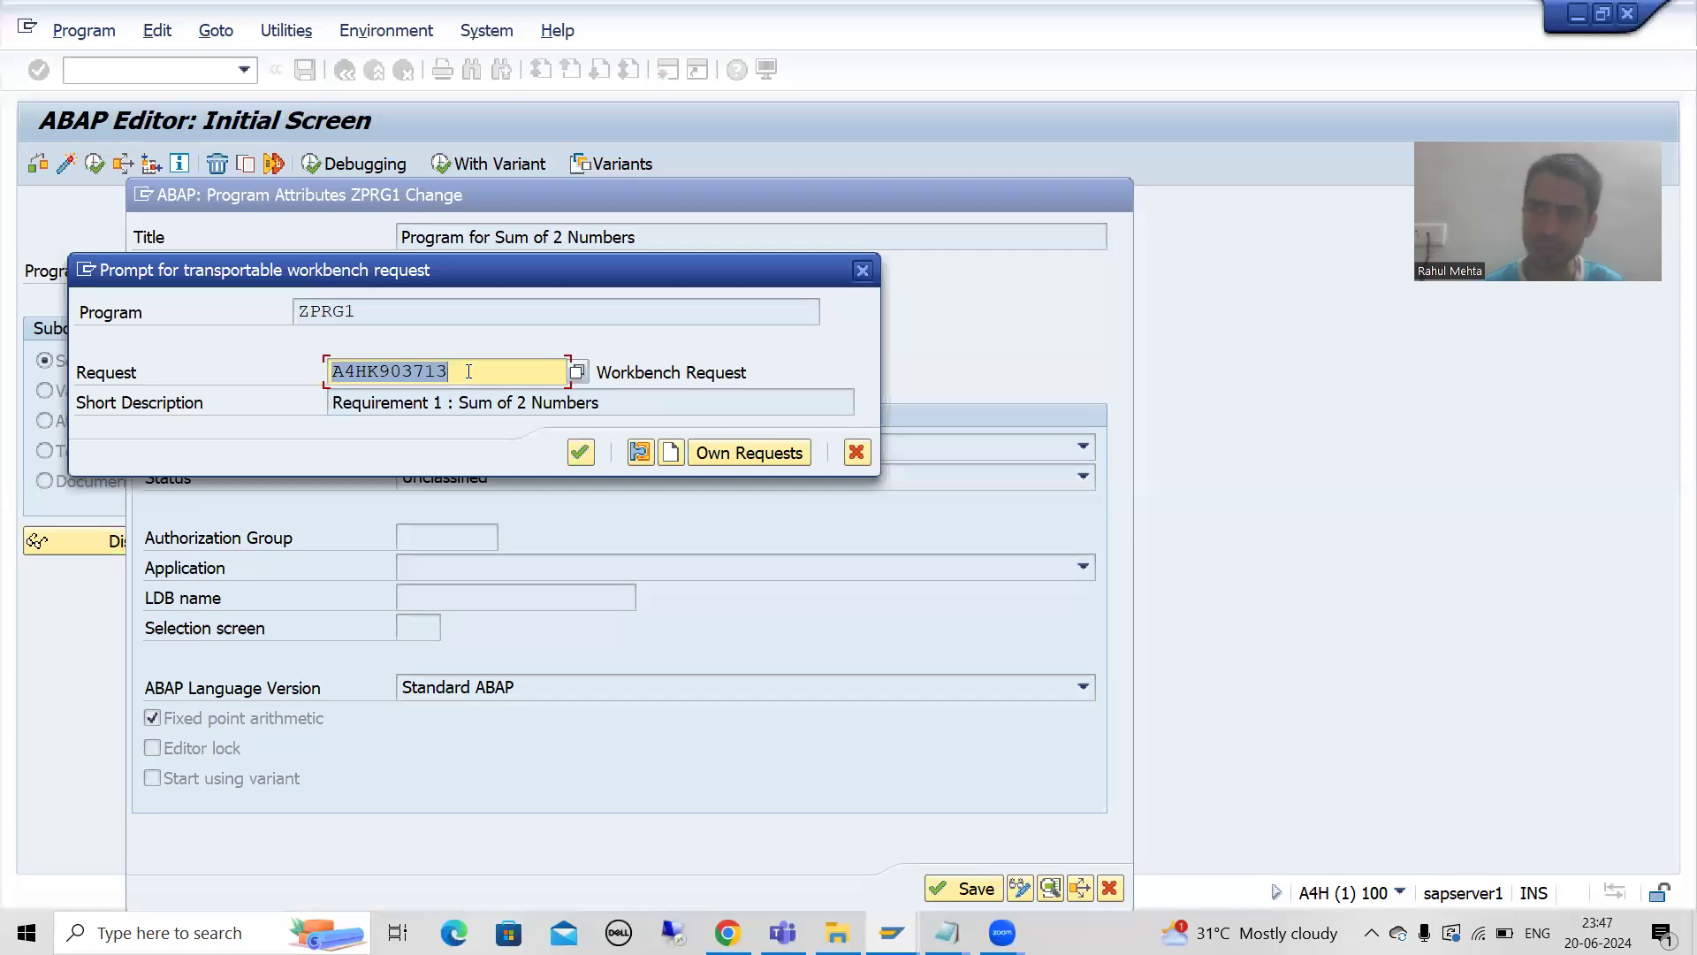
left_click(581, 454)
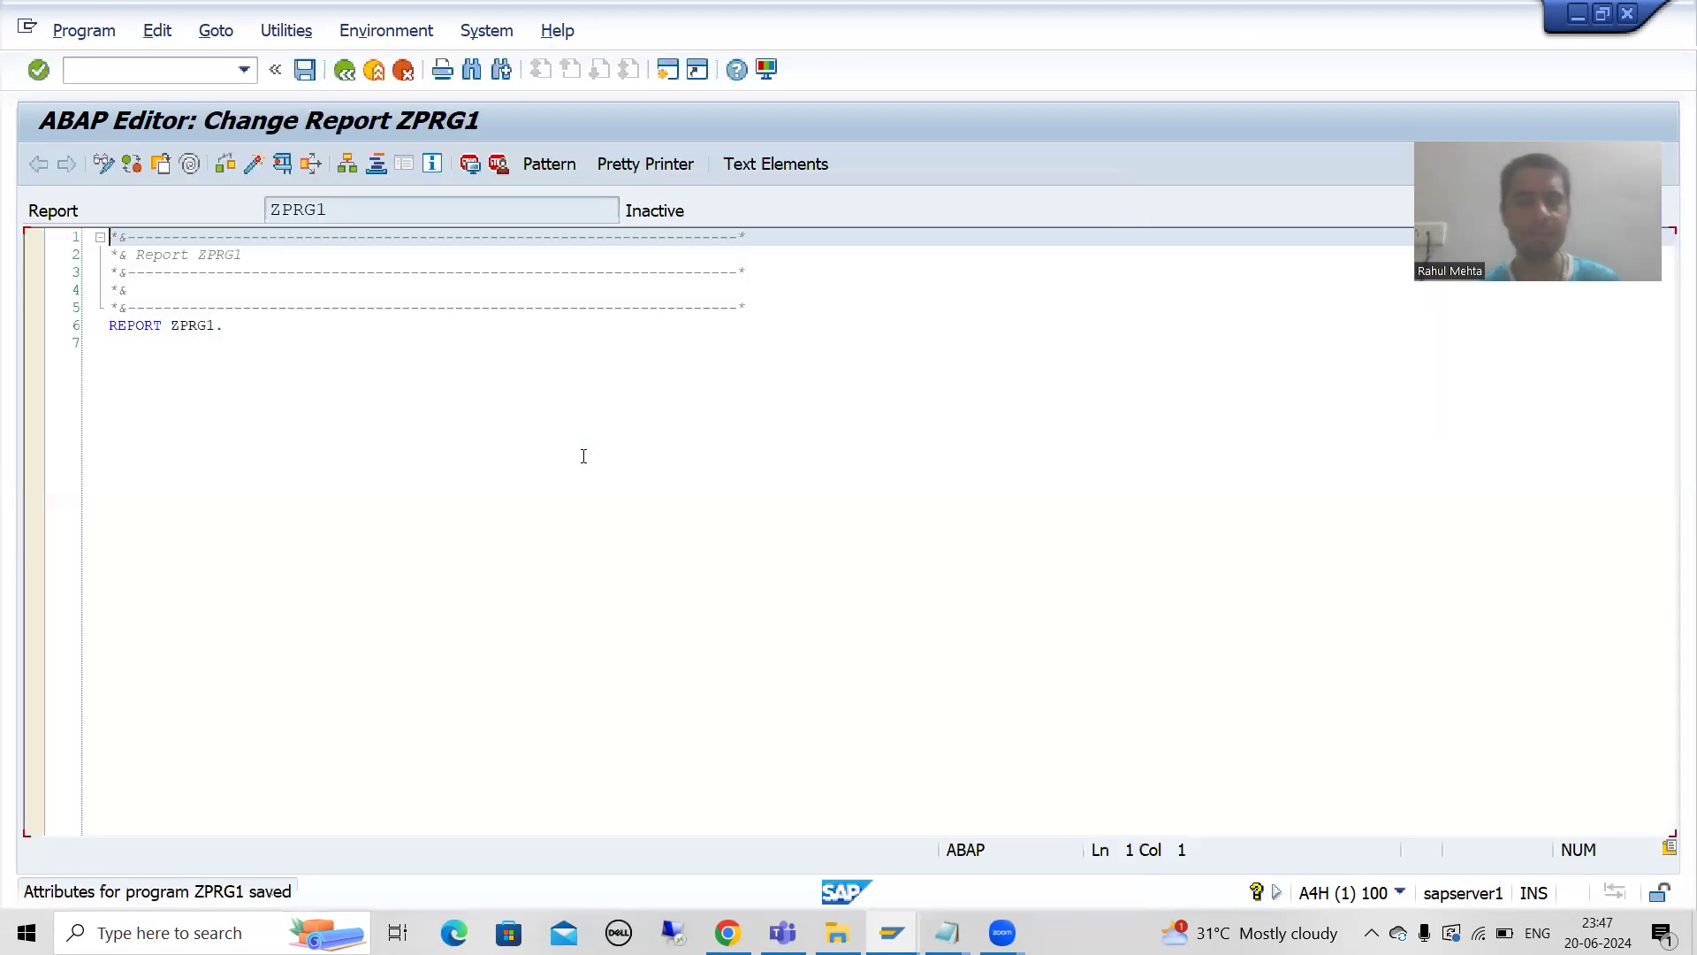
Below the REPORT line, leave blank space and add the statement "PARAMETERS : p_input1 TYPE numc2.".
left_click(357, 359)
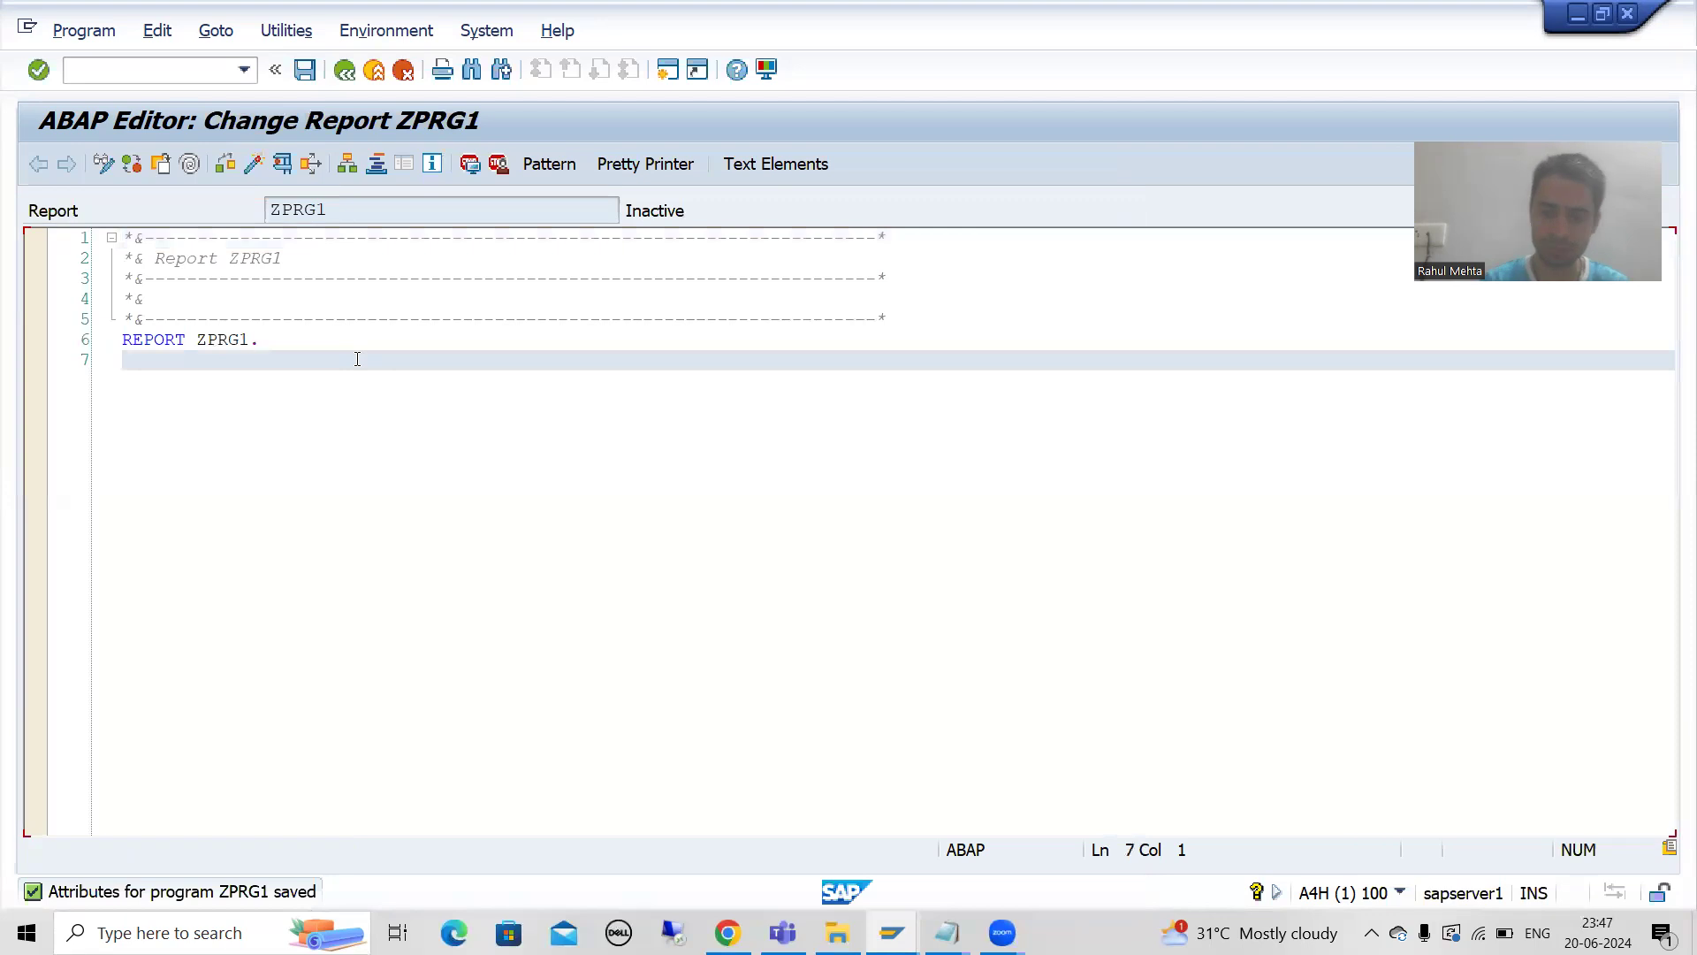
key("Return")
key("Return")
type("PARAMETERS ")
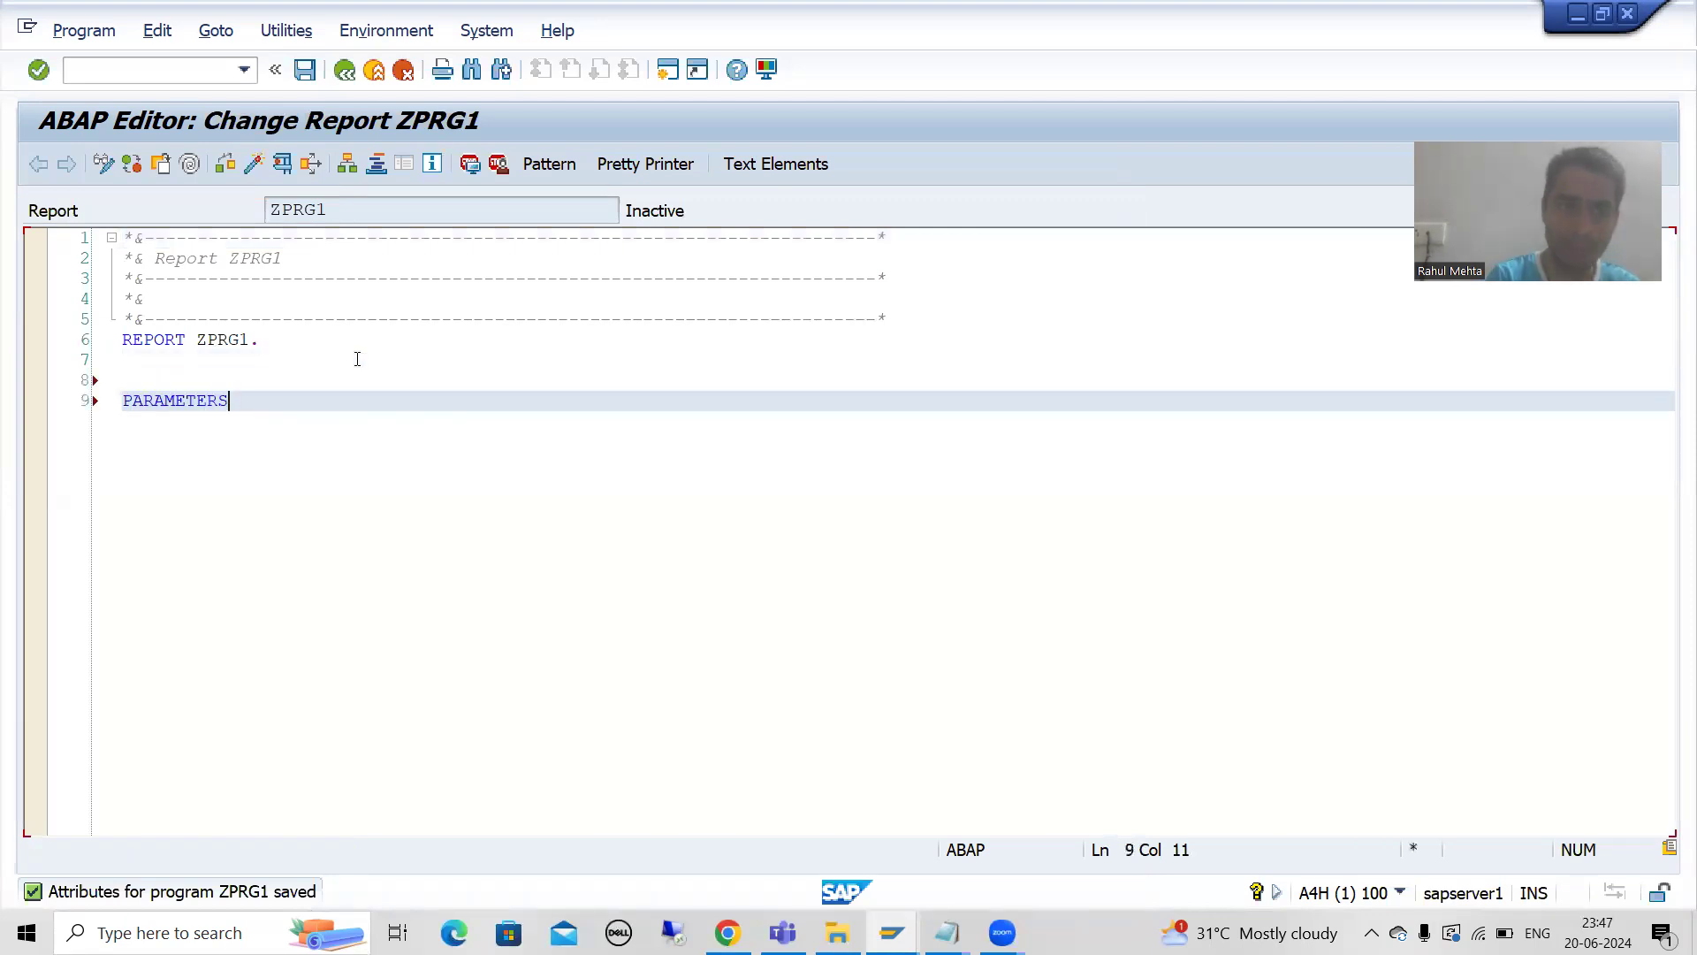
type(": p_")
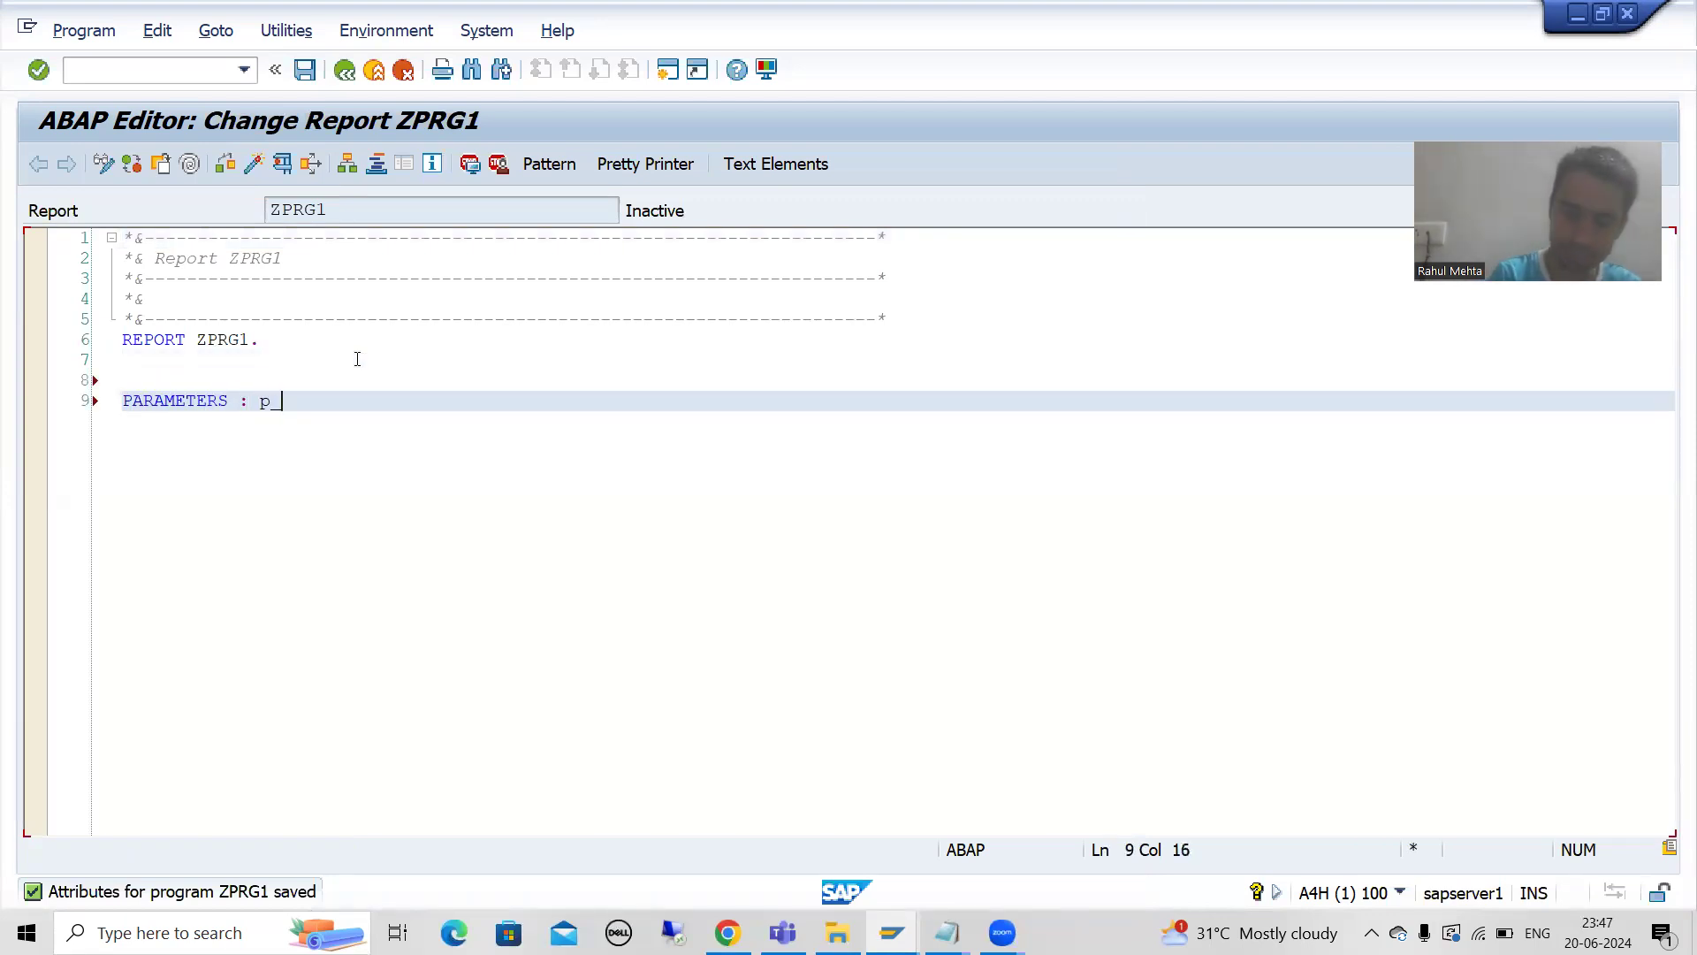
type("input1 TYPE ")
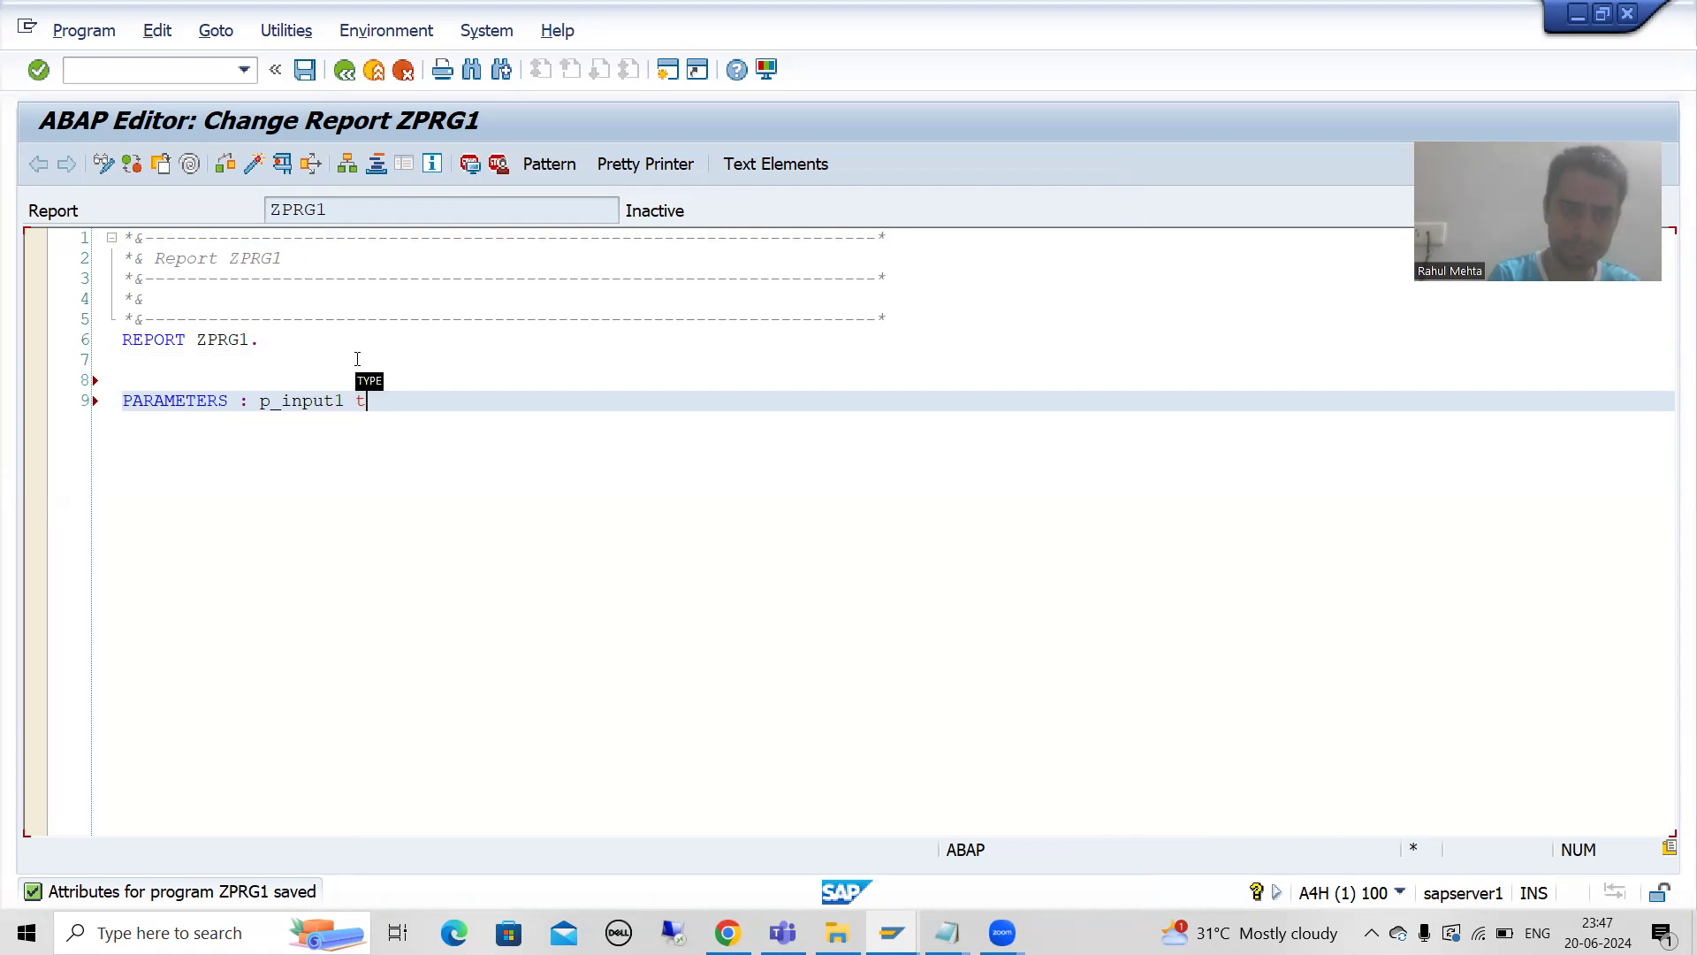
type("numc2.")
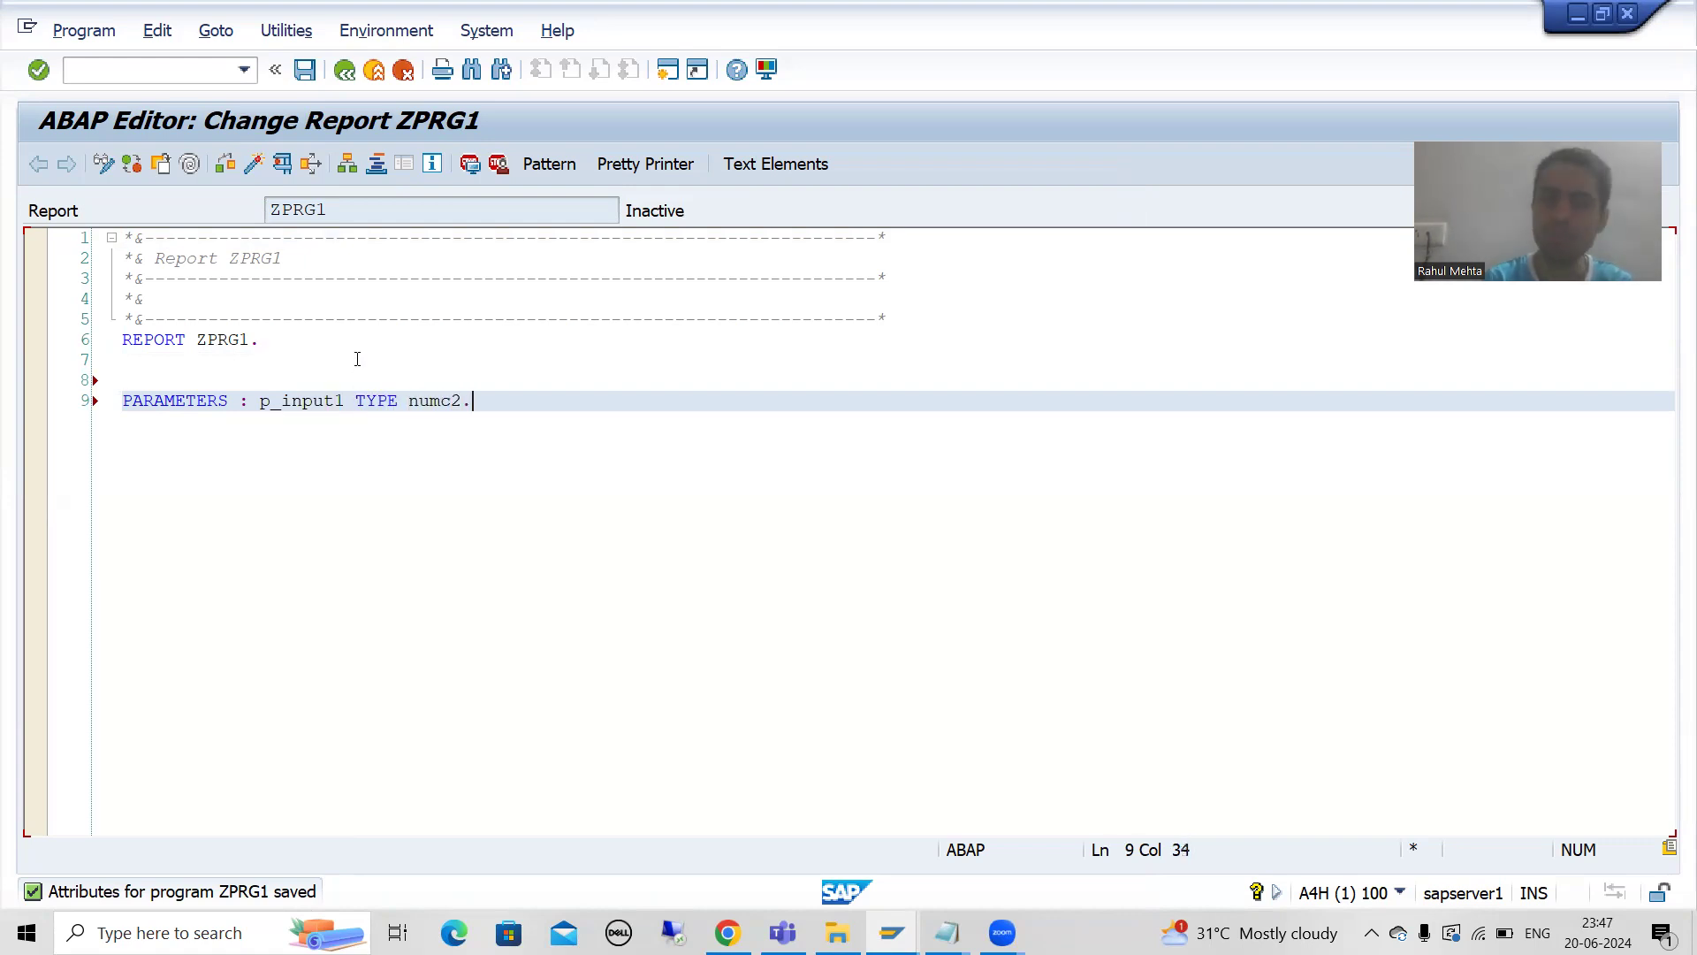
Add the statement "PARAMETERS : p_input2 TYPE numc2." directly below the p_input1 parameter.
key("Return")
type("P")
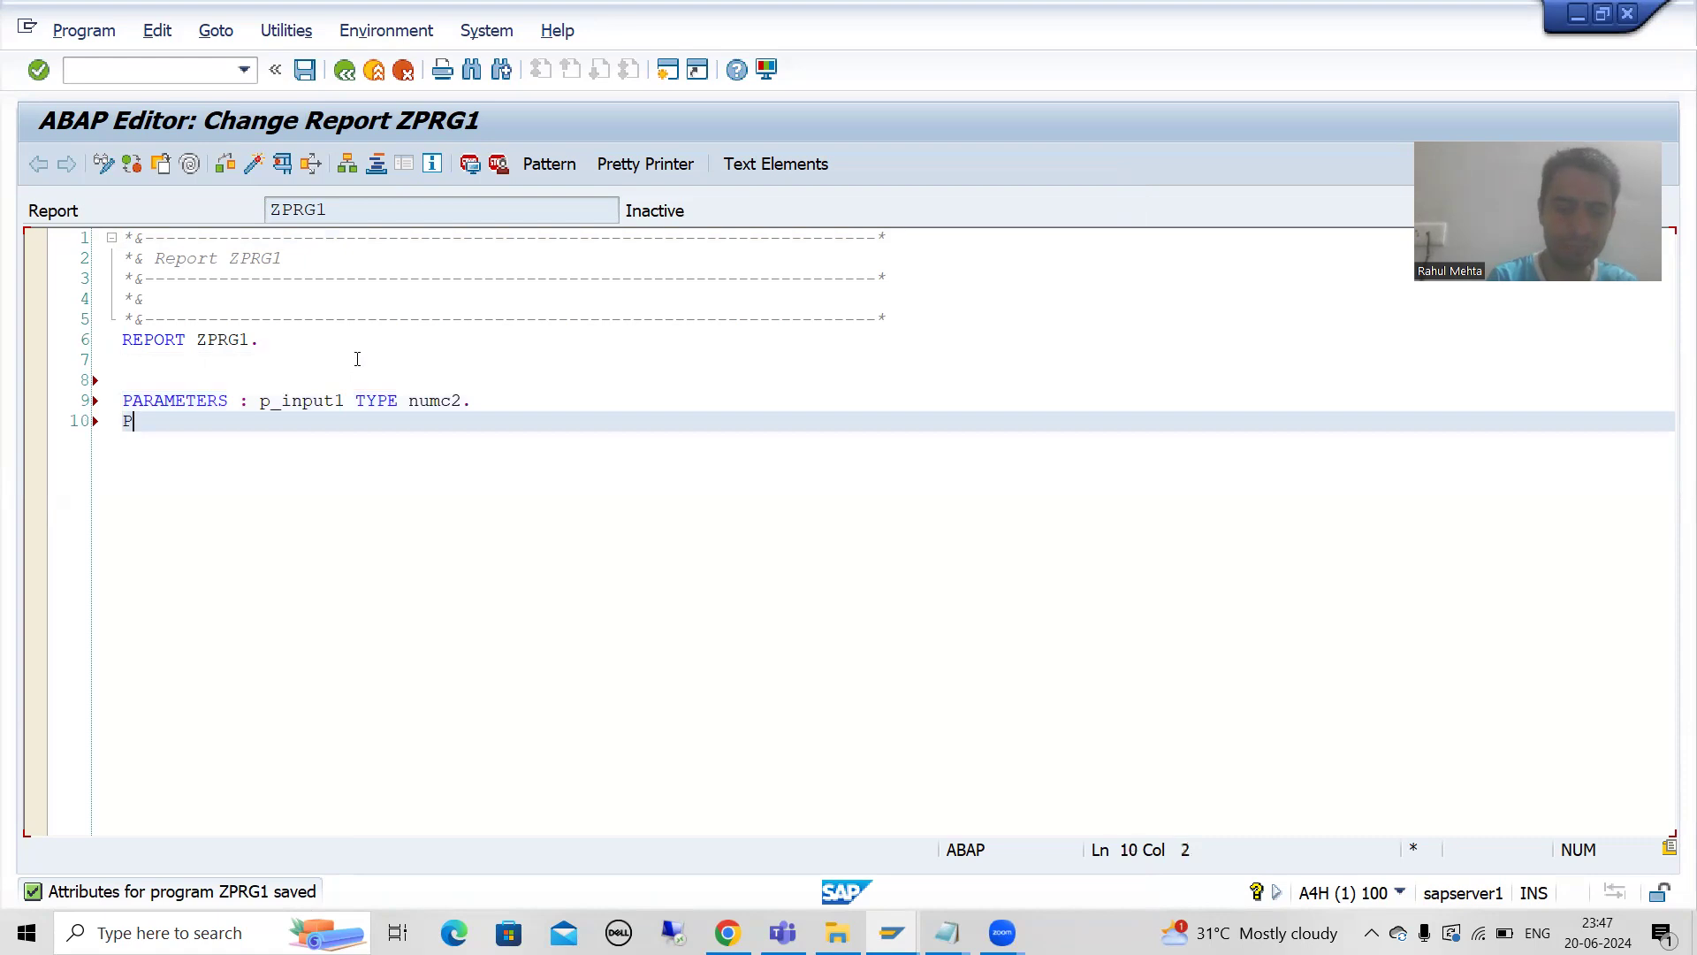
type("ARAMETERS : p_inu")
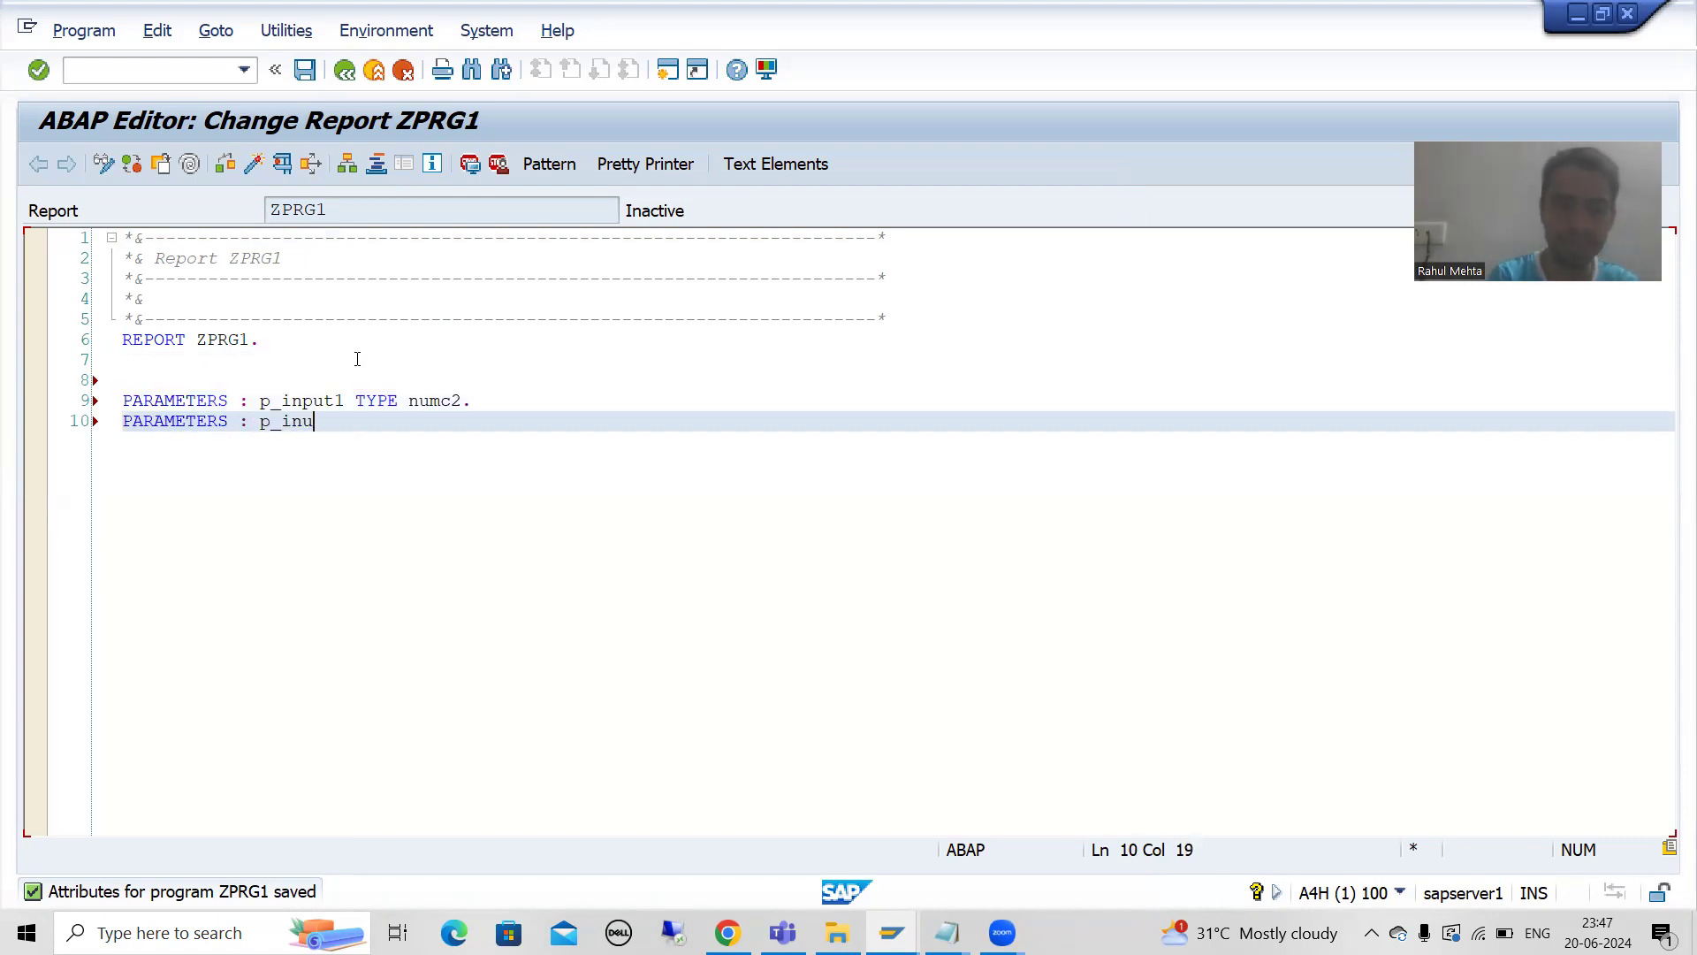
type("oput2")
key("BackSpace")
key("BackSpace")
key("BackSpace")
key("BackSpace")
type("put2")
key("BackSpace")
key("BackSpace")
key("BackSpace")
key("BackSpace")
key("BackSpace")
type("pout2")
key("BackSpace")
key("BackSpace")
key("BackSpace")
key("BackSpace")
key("BackSpace")
type("ut2 t")
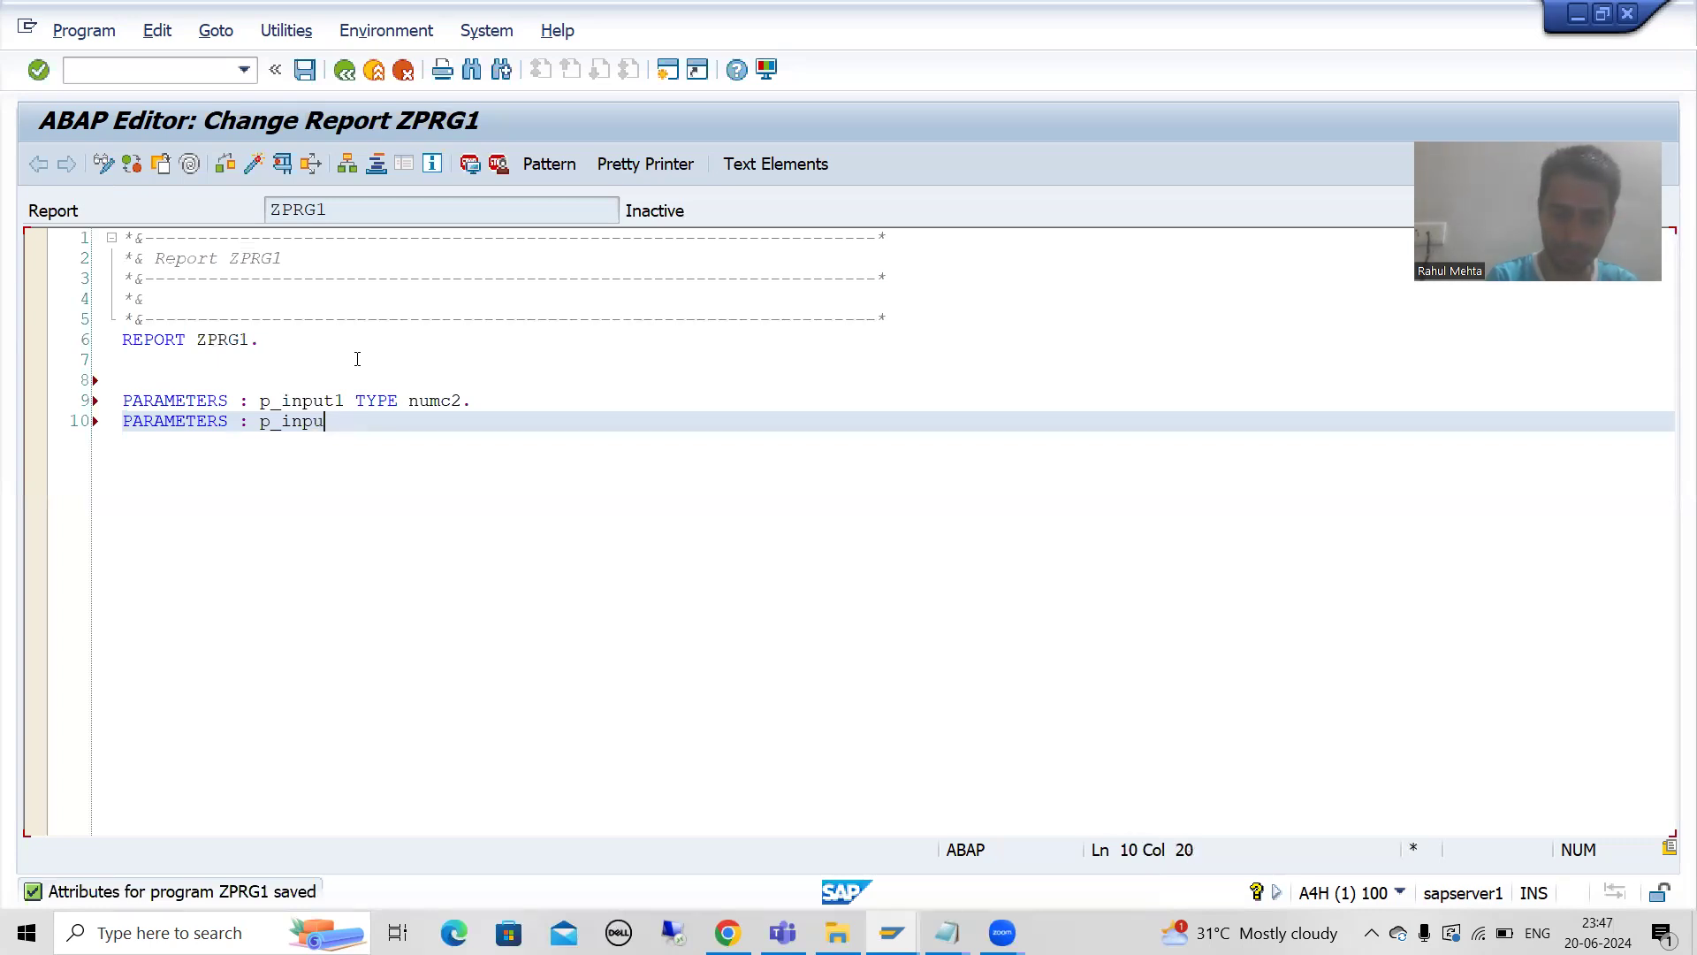
key("Tab")
type("num")
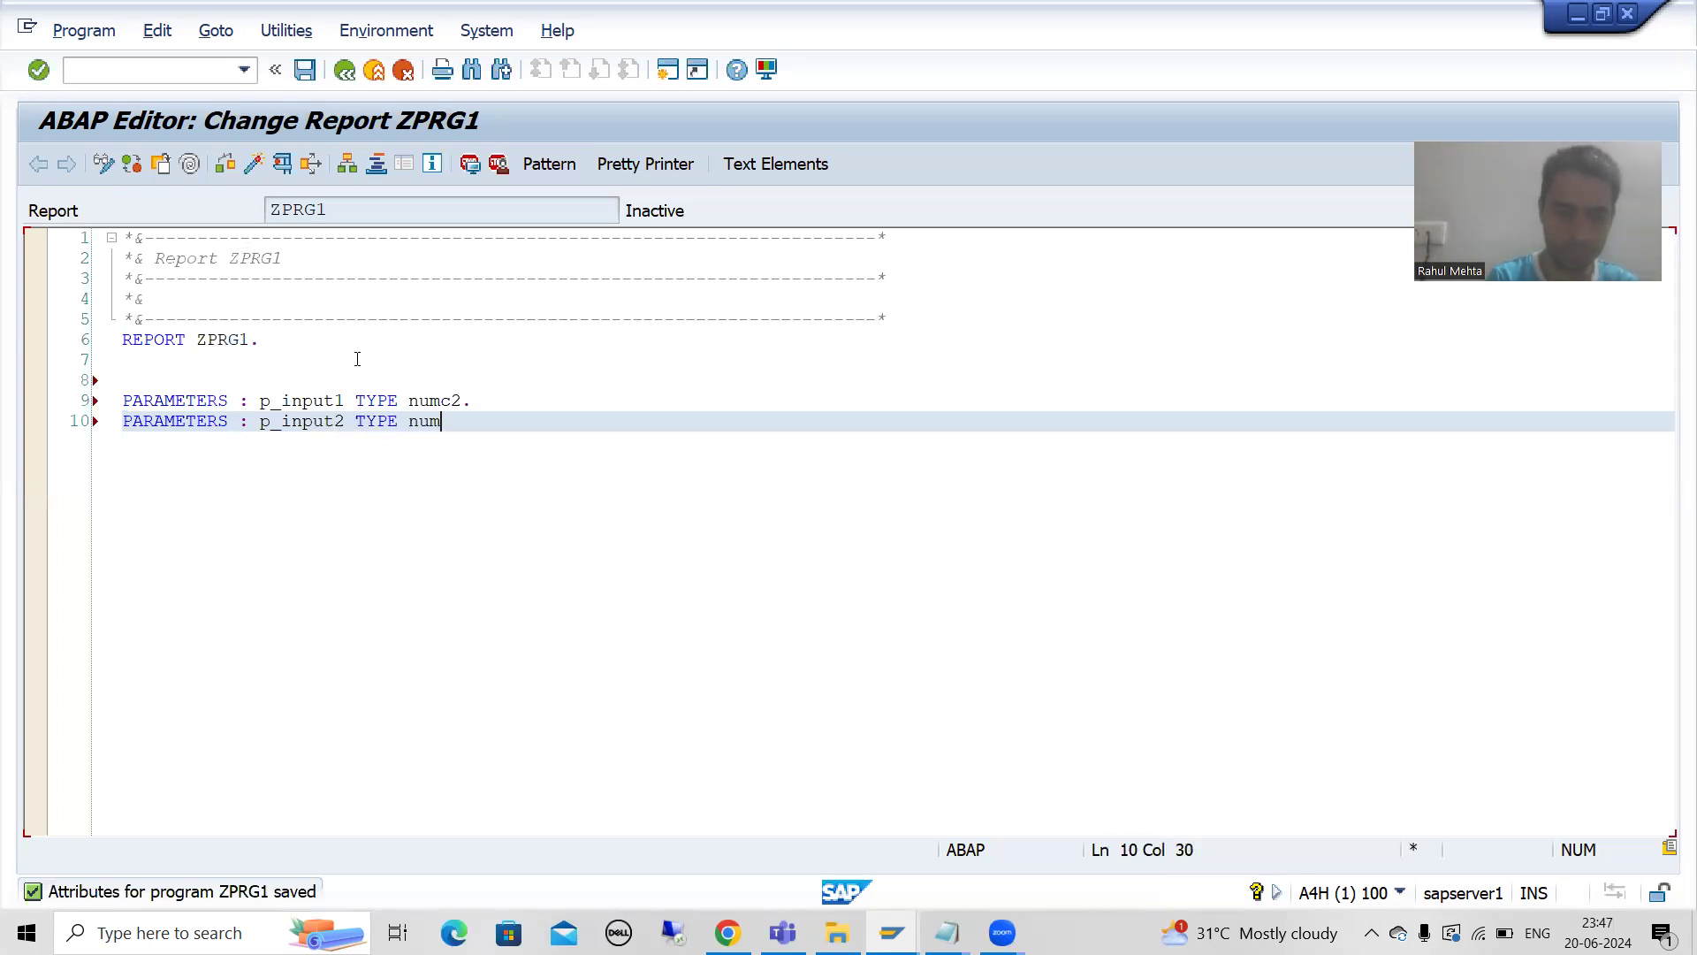
type("c2.")
Below the parameters, after a blank line, add the statement "lv_output = p_input1 + p_input2.".
key("Return")
key("Return")
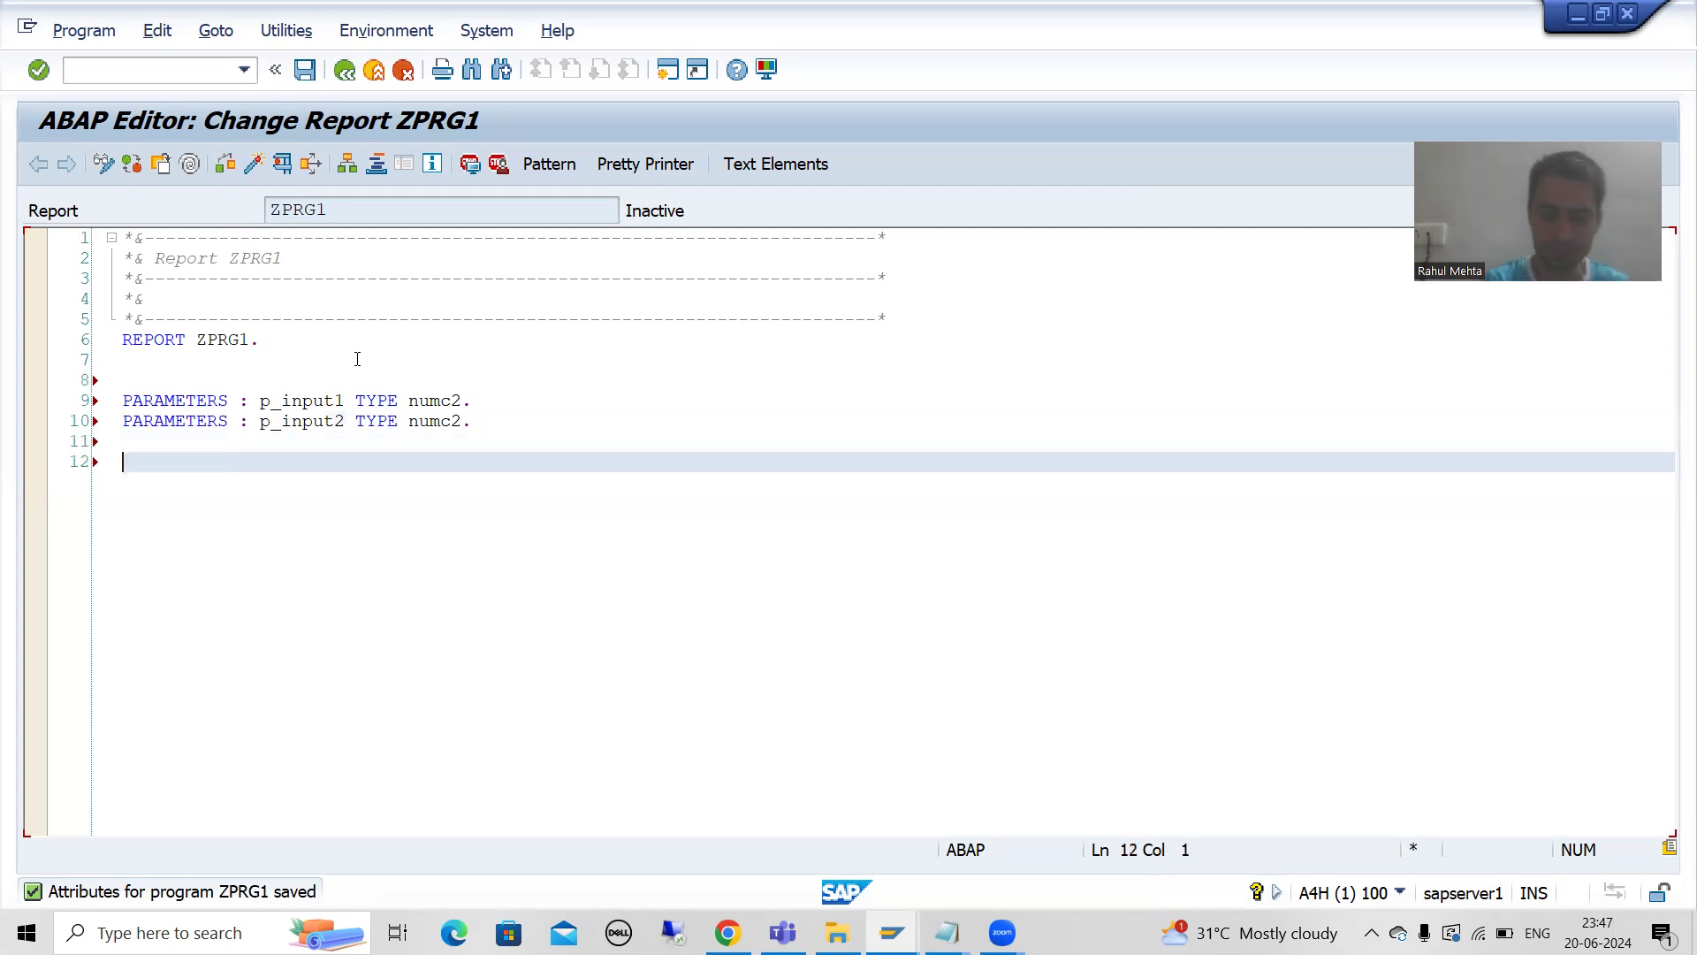
type("lv_output")
key("BackSpace")
key("BackSpace")
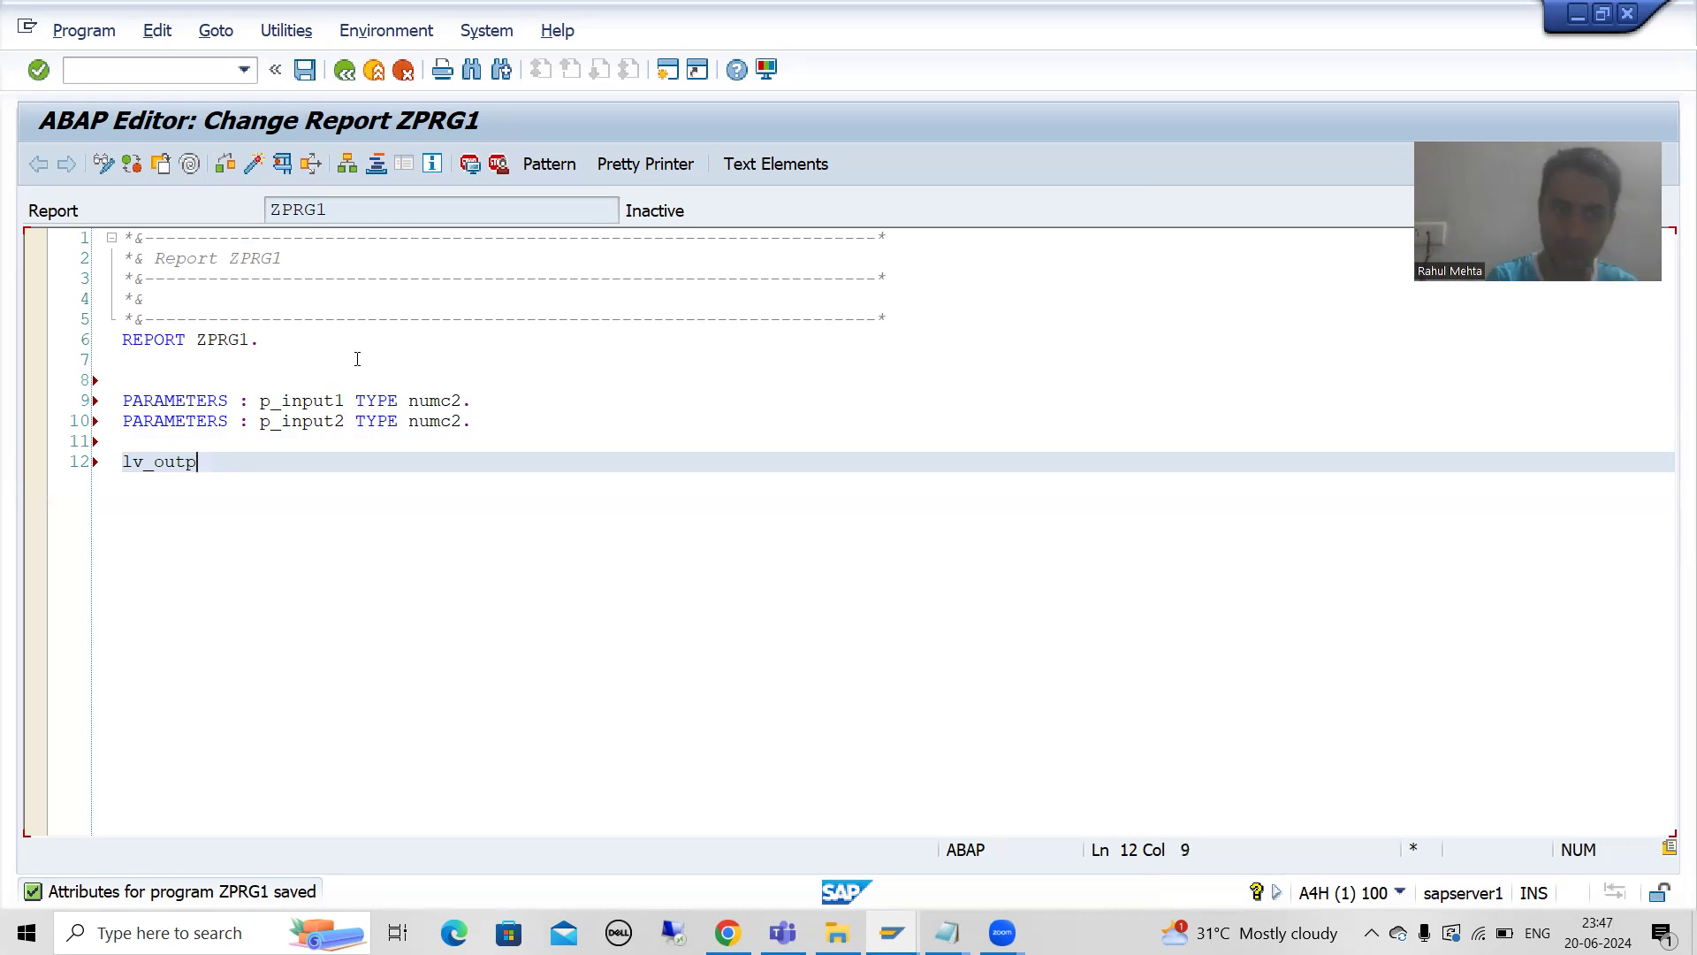
type("ut = p_input1 + p_input2.")
Declare "DATA : lv_output TYPE numc3." between the REPORT line and the parameters, and check and activate the program.
left_click(322, 347)
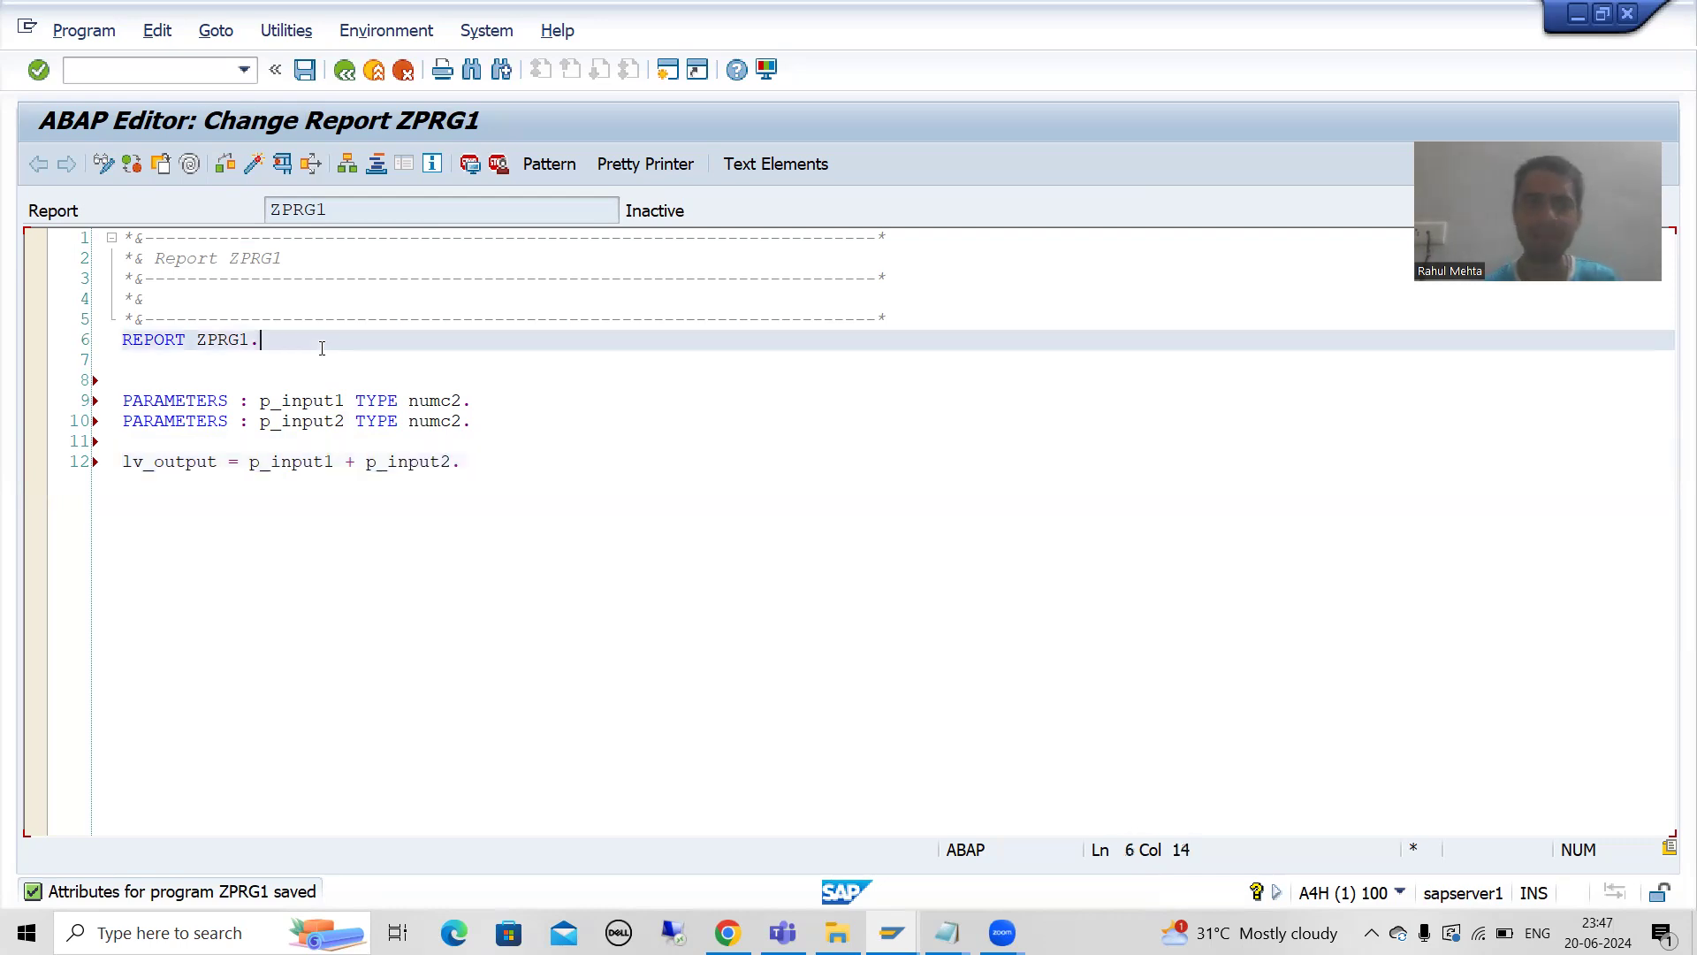
key("Return")
key("Return")
type("DATA : lv")
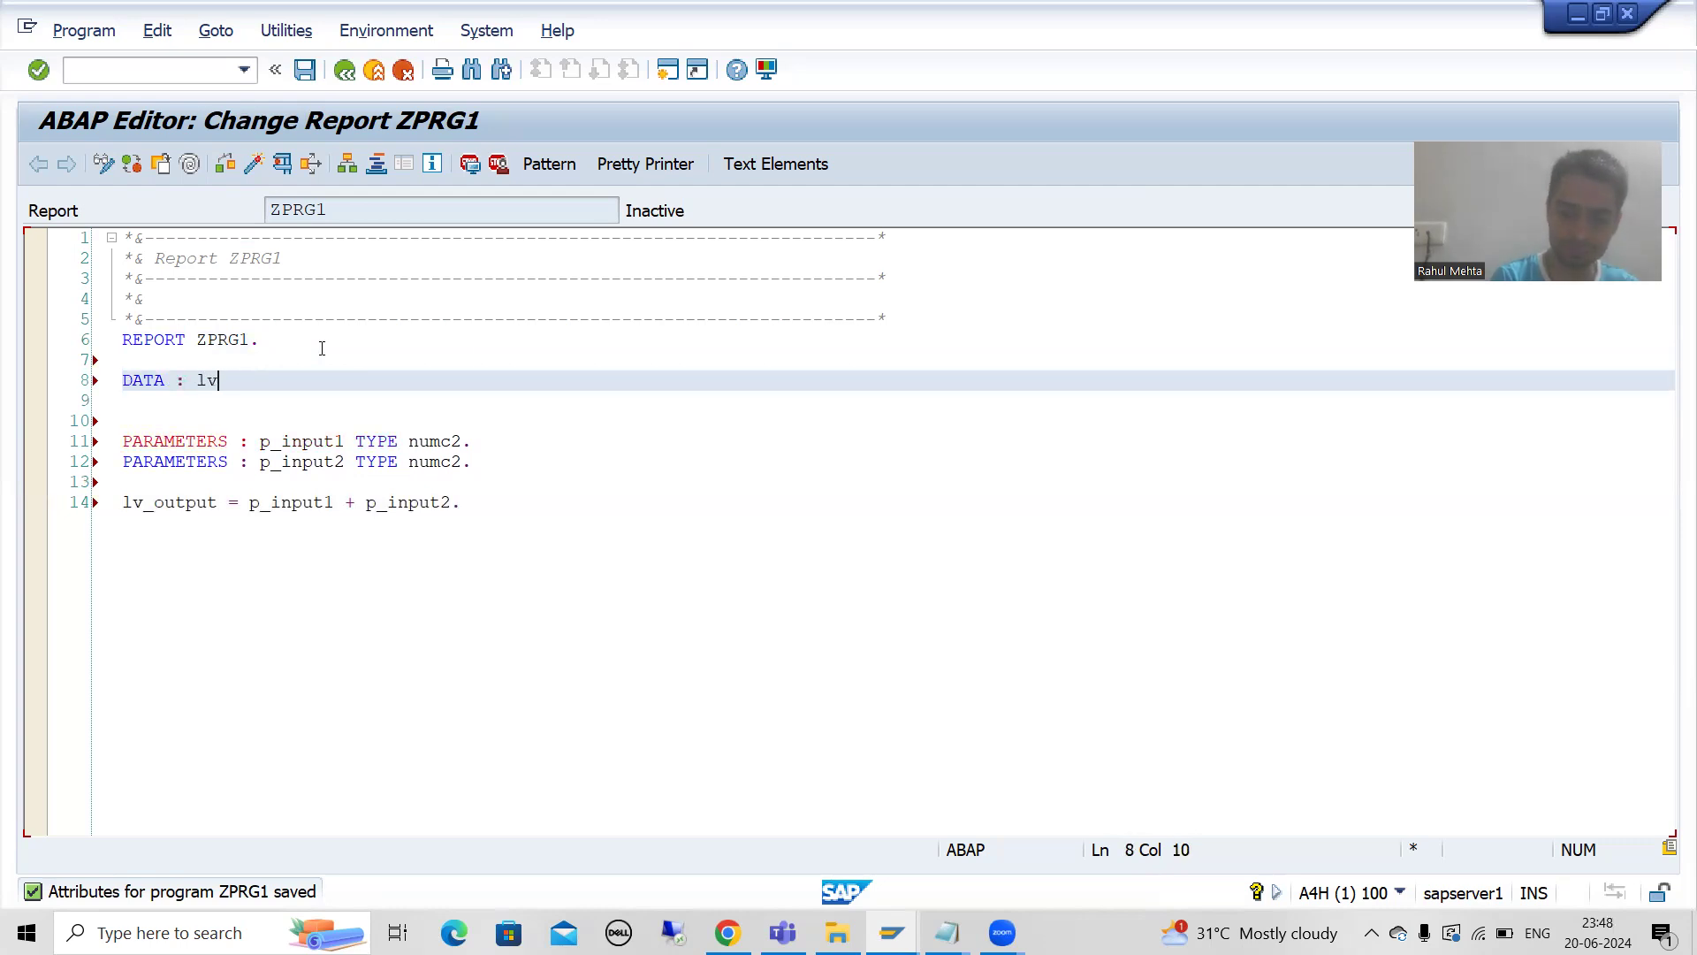
type("_output ")
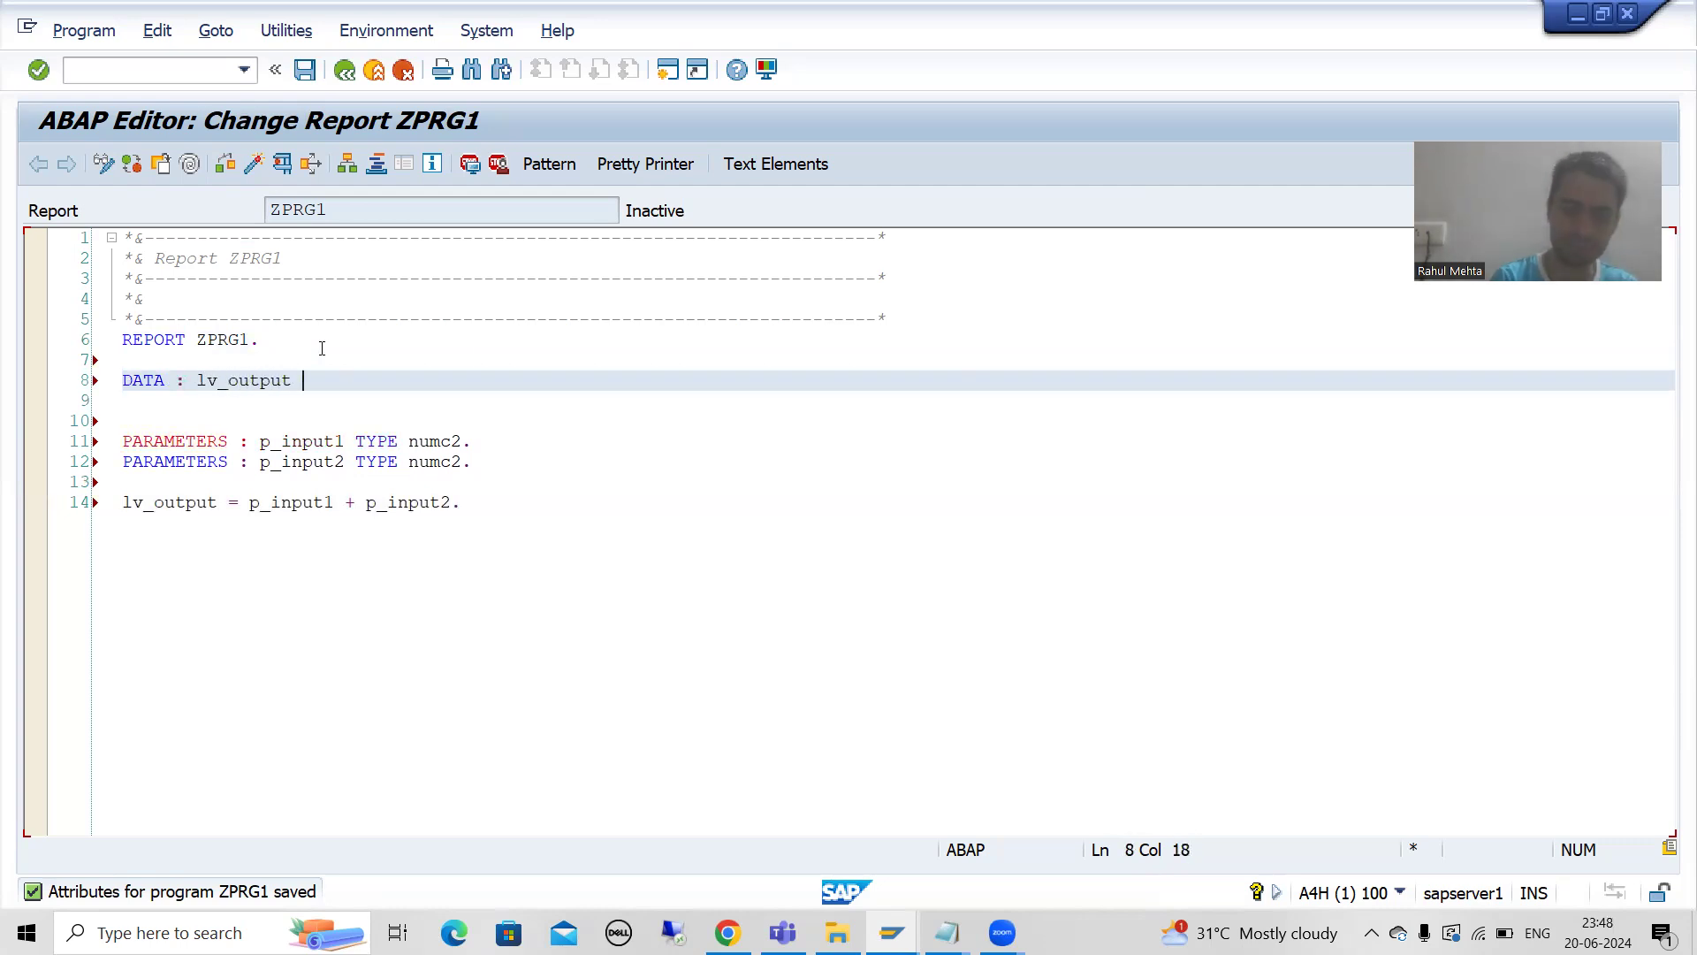
type("TYPE numc3.")
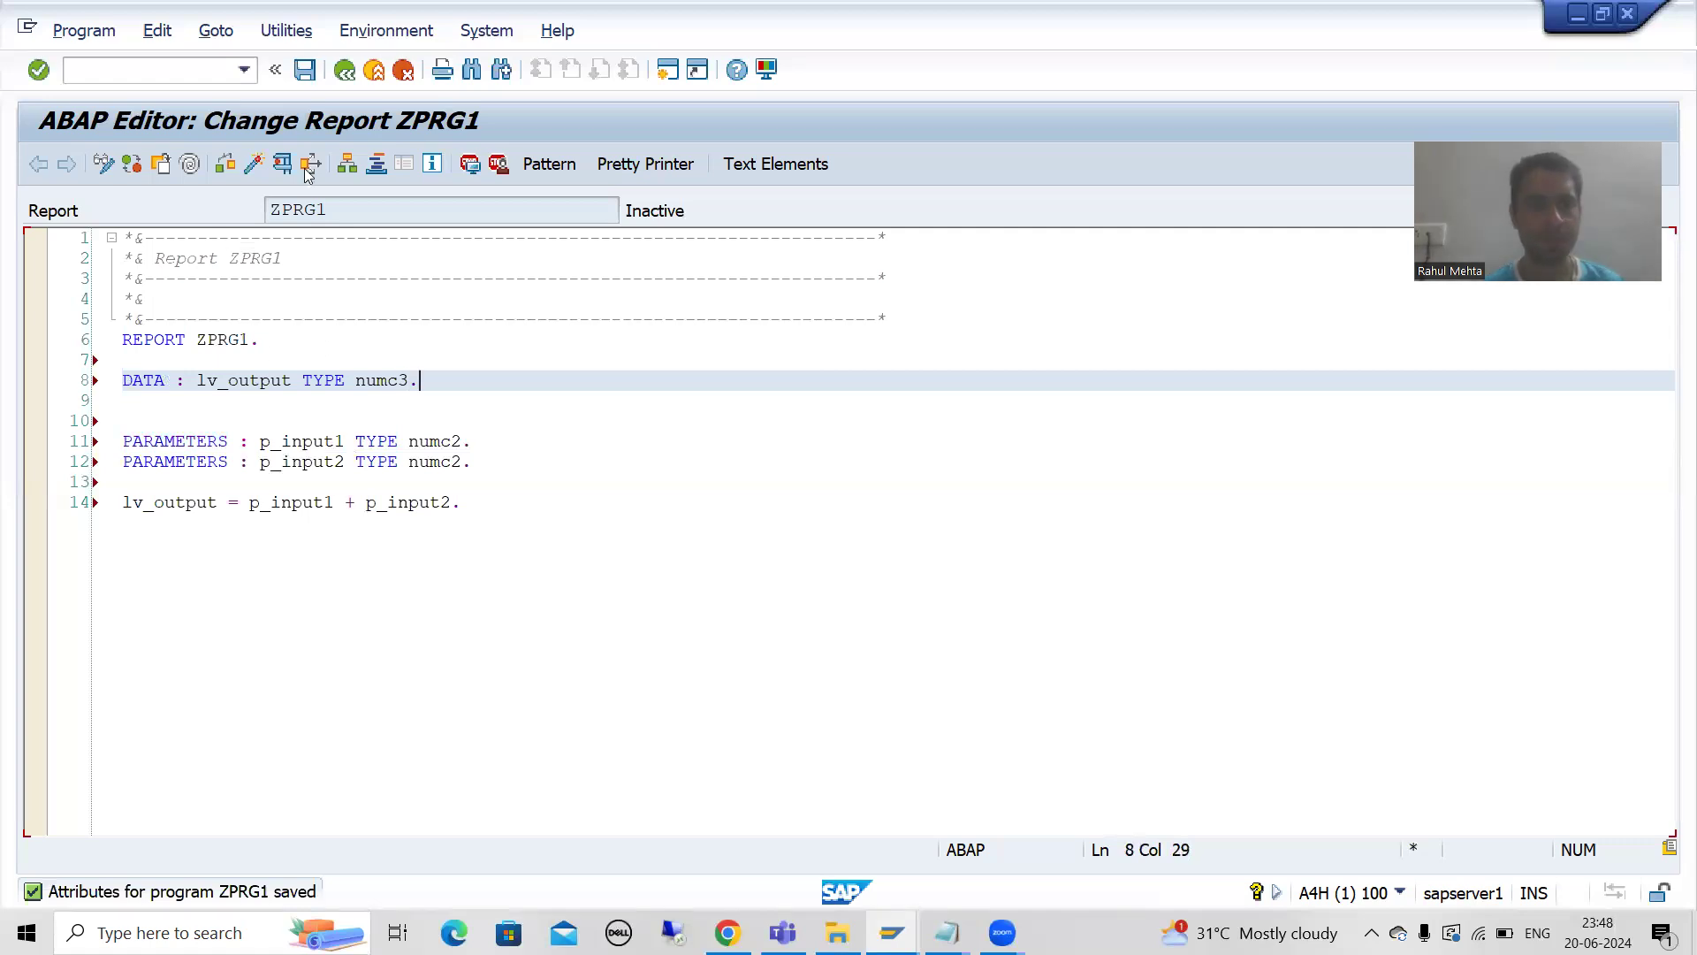
left_click(230, 170)
left_click(255, 170)
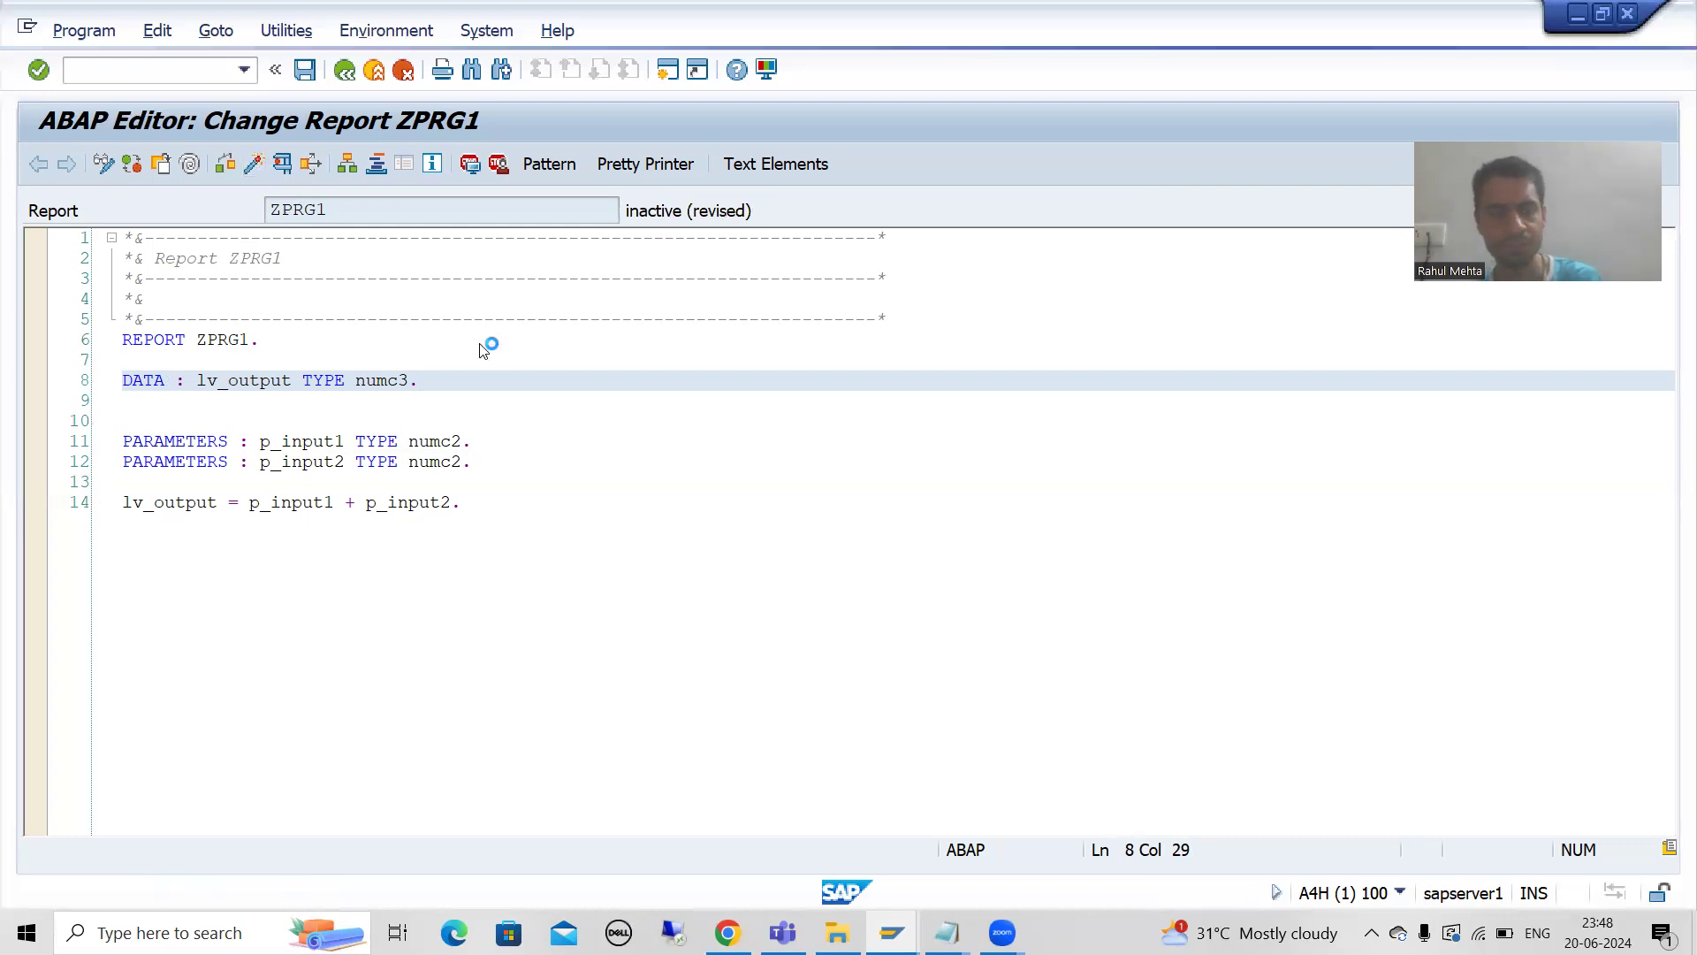
In the program's selection texts, set the text of P_INPUT1 to "First Input".
left_click(215, 31)
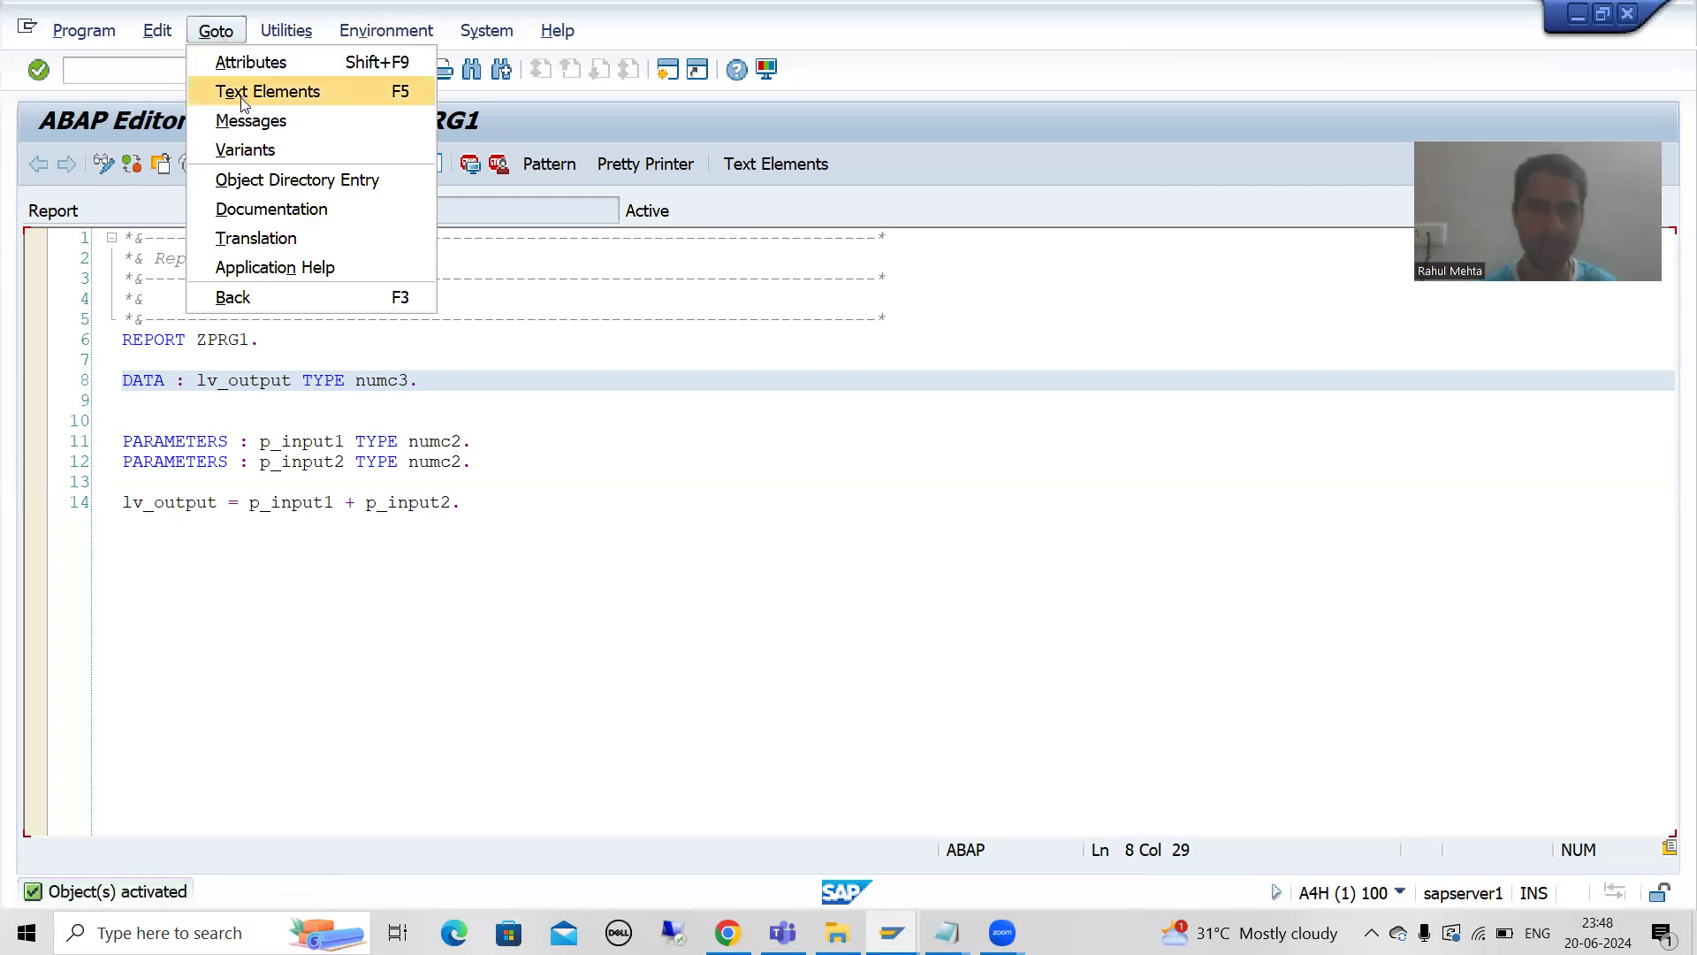
left_click(242, 94)
left_click(254, 244)
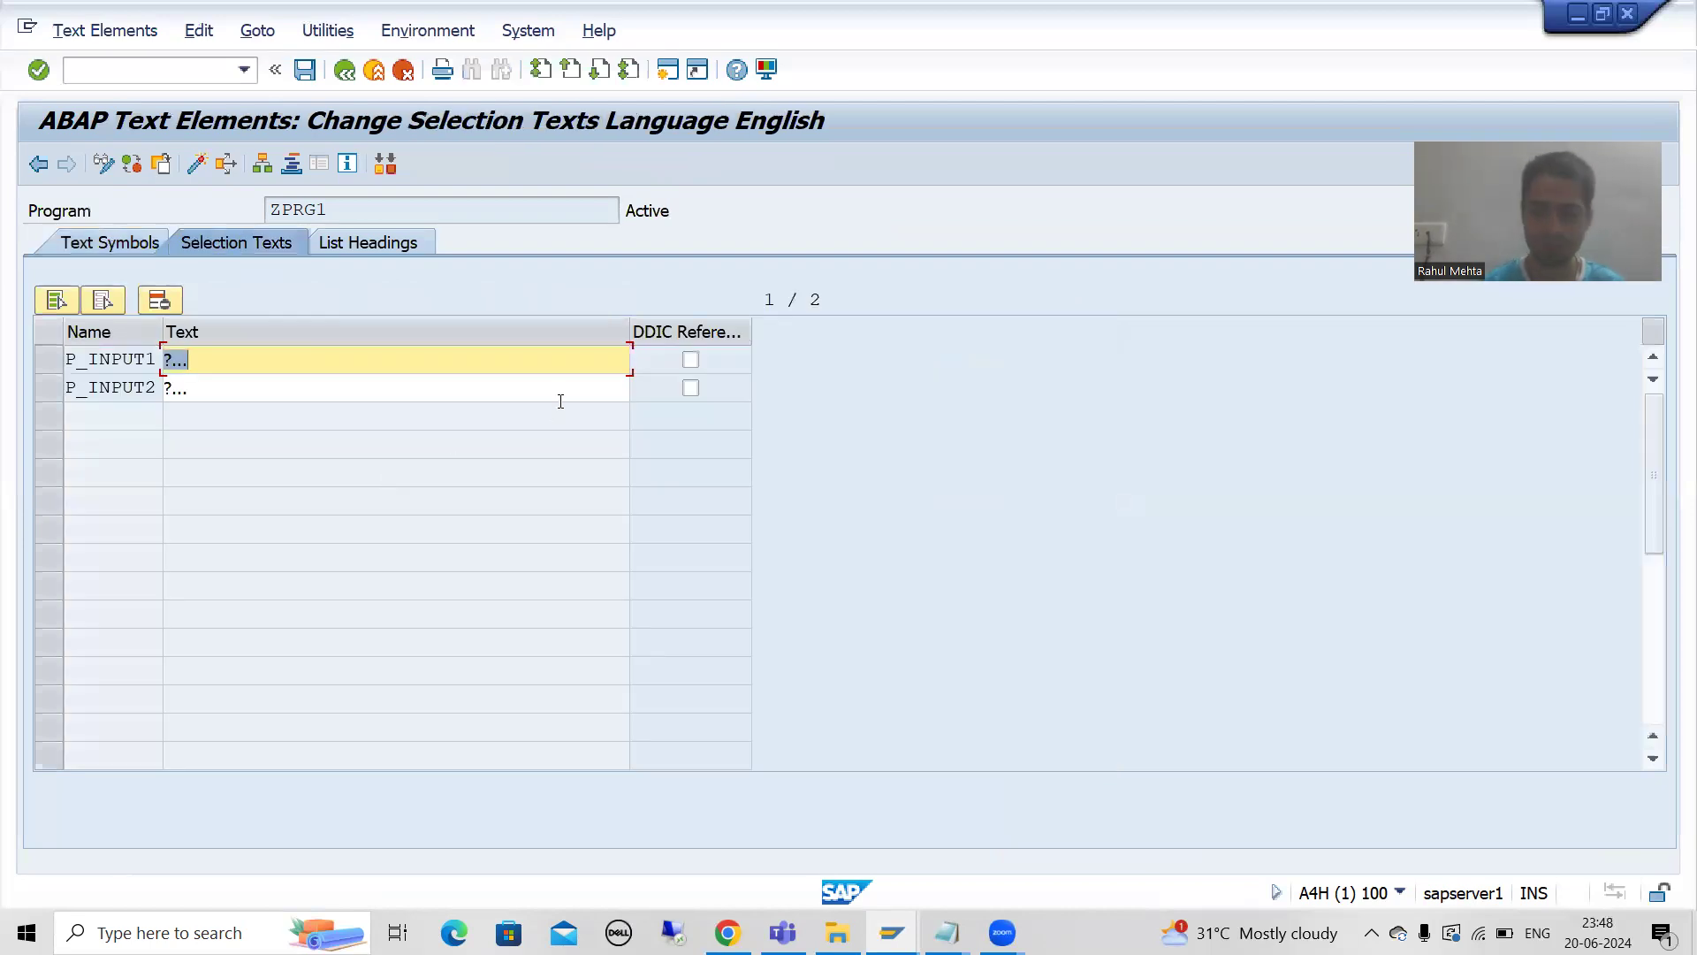
key("BackSpace")
key("Down")
key("Down")
key("Down")
key("Down")
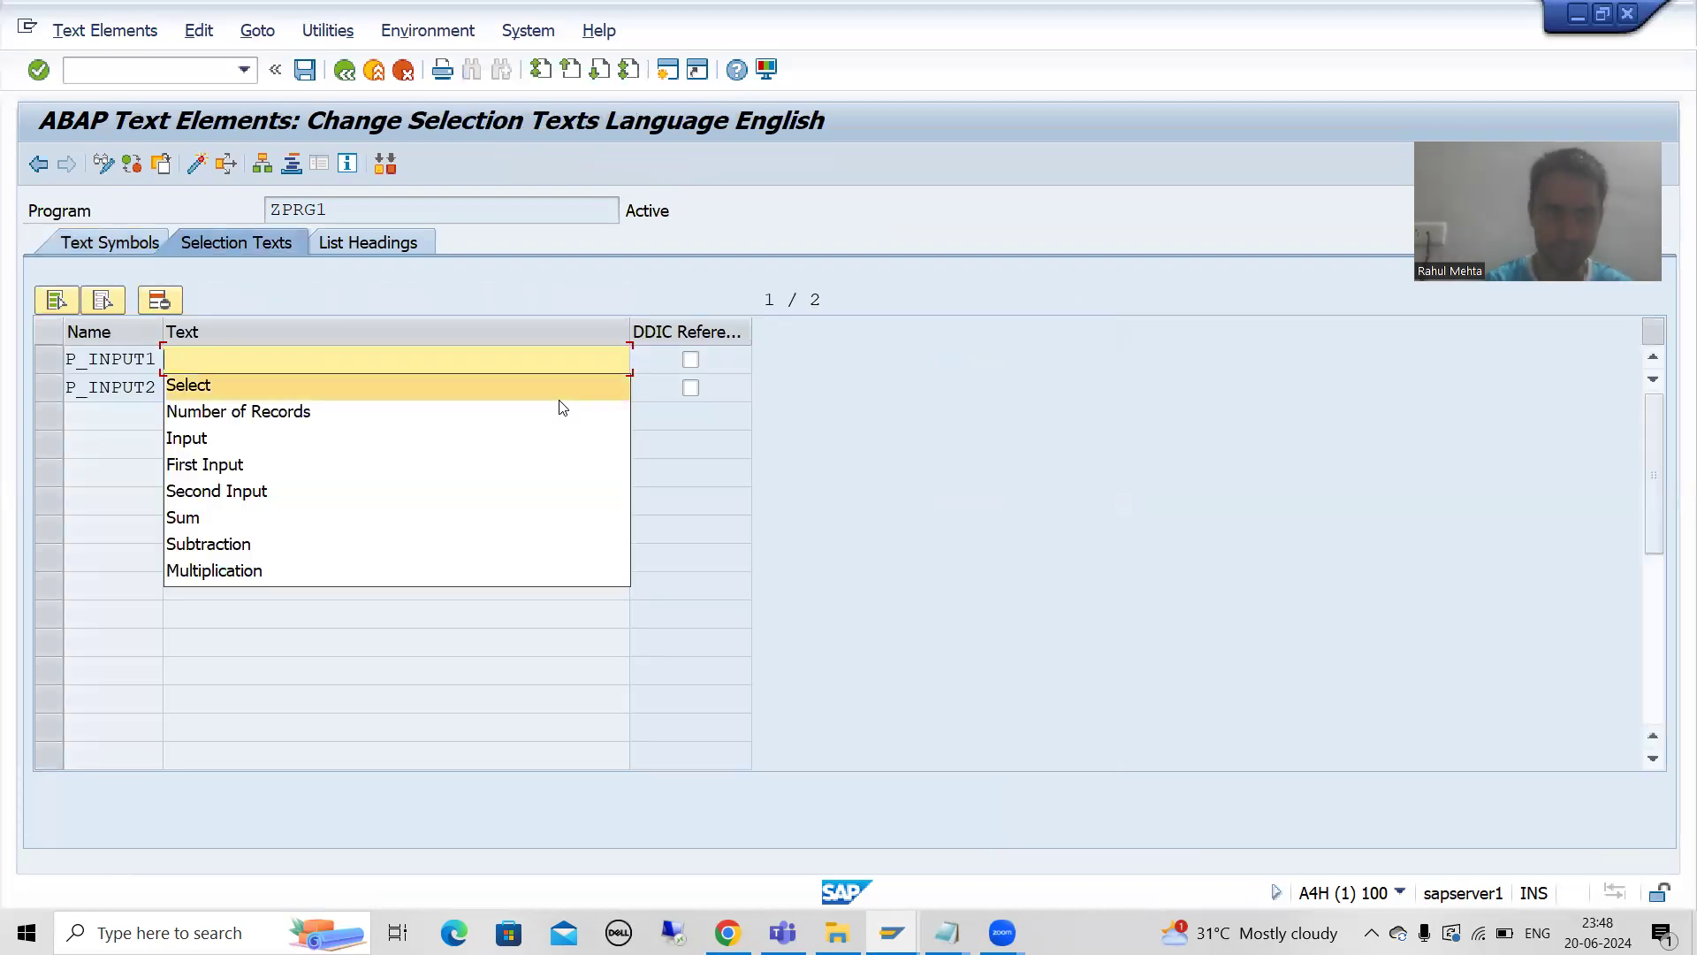
key("Return")
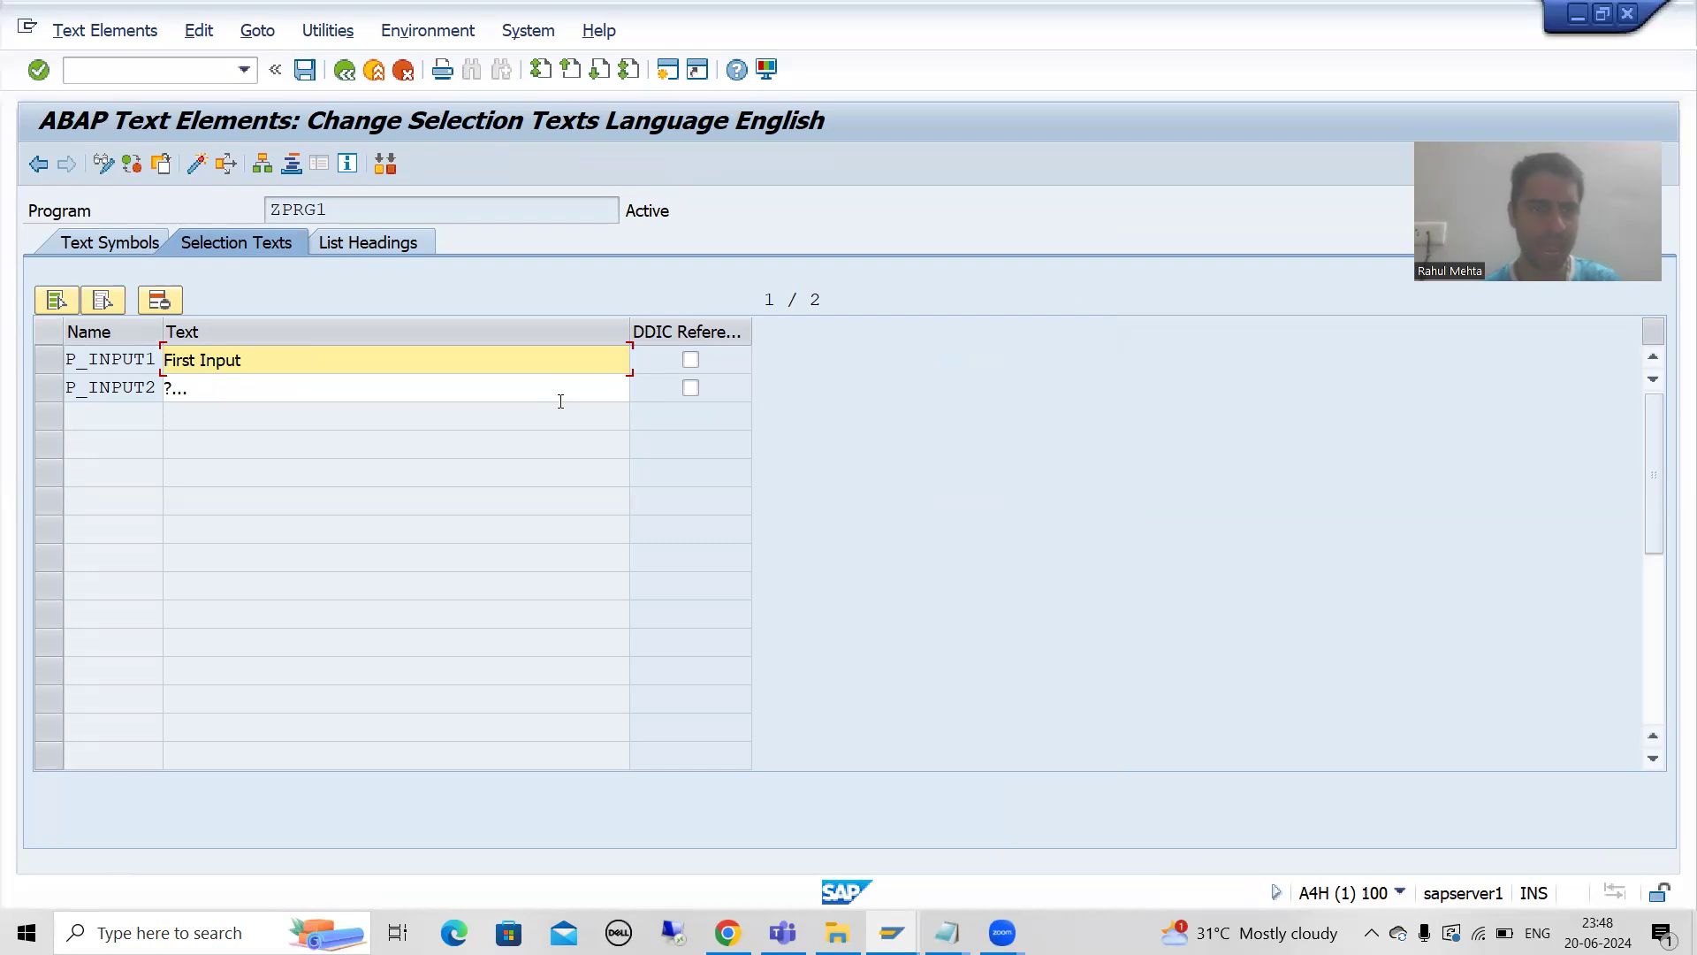
Set the selection text of P_INPUT2 to "Second Input", activate the texts and return to the source code.
left_click(349, 394)
key("BackSpace")
key("BackSpace")
key("BackSpace")
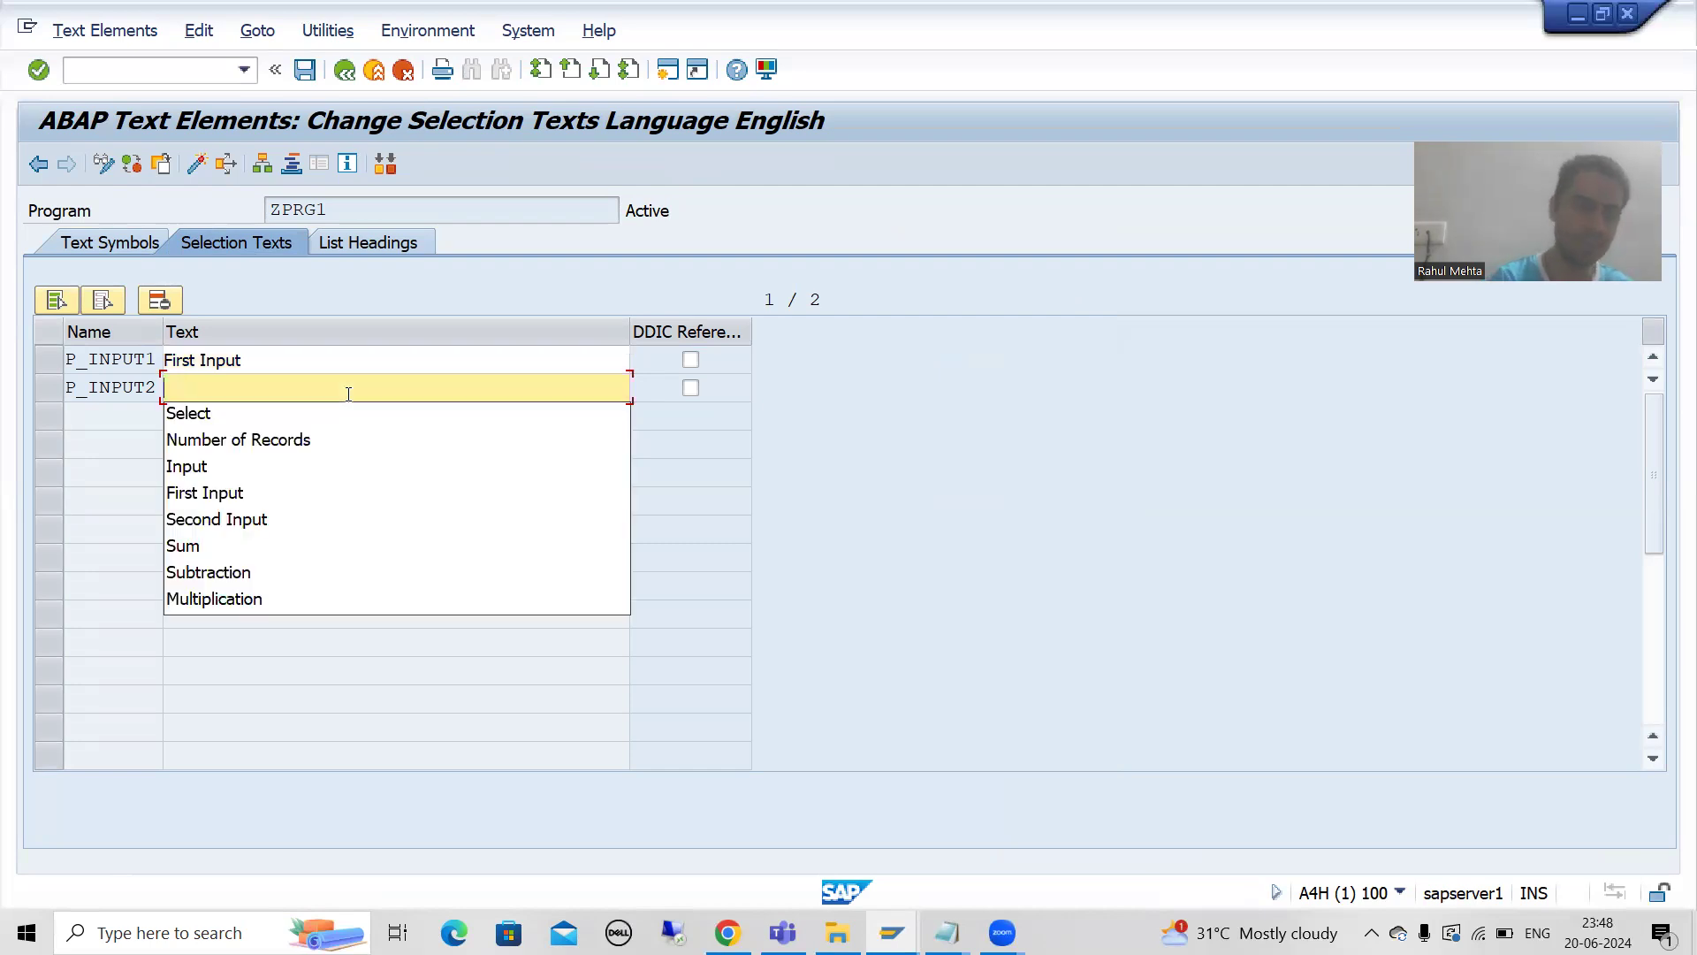
key("Down")
key("Down")
key("Down")
key("Down")
key("Down")
key("Return")
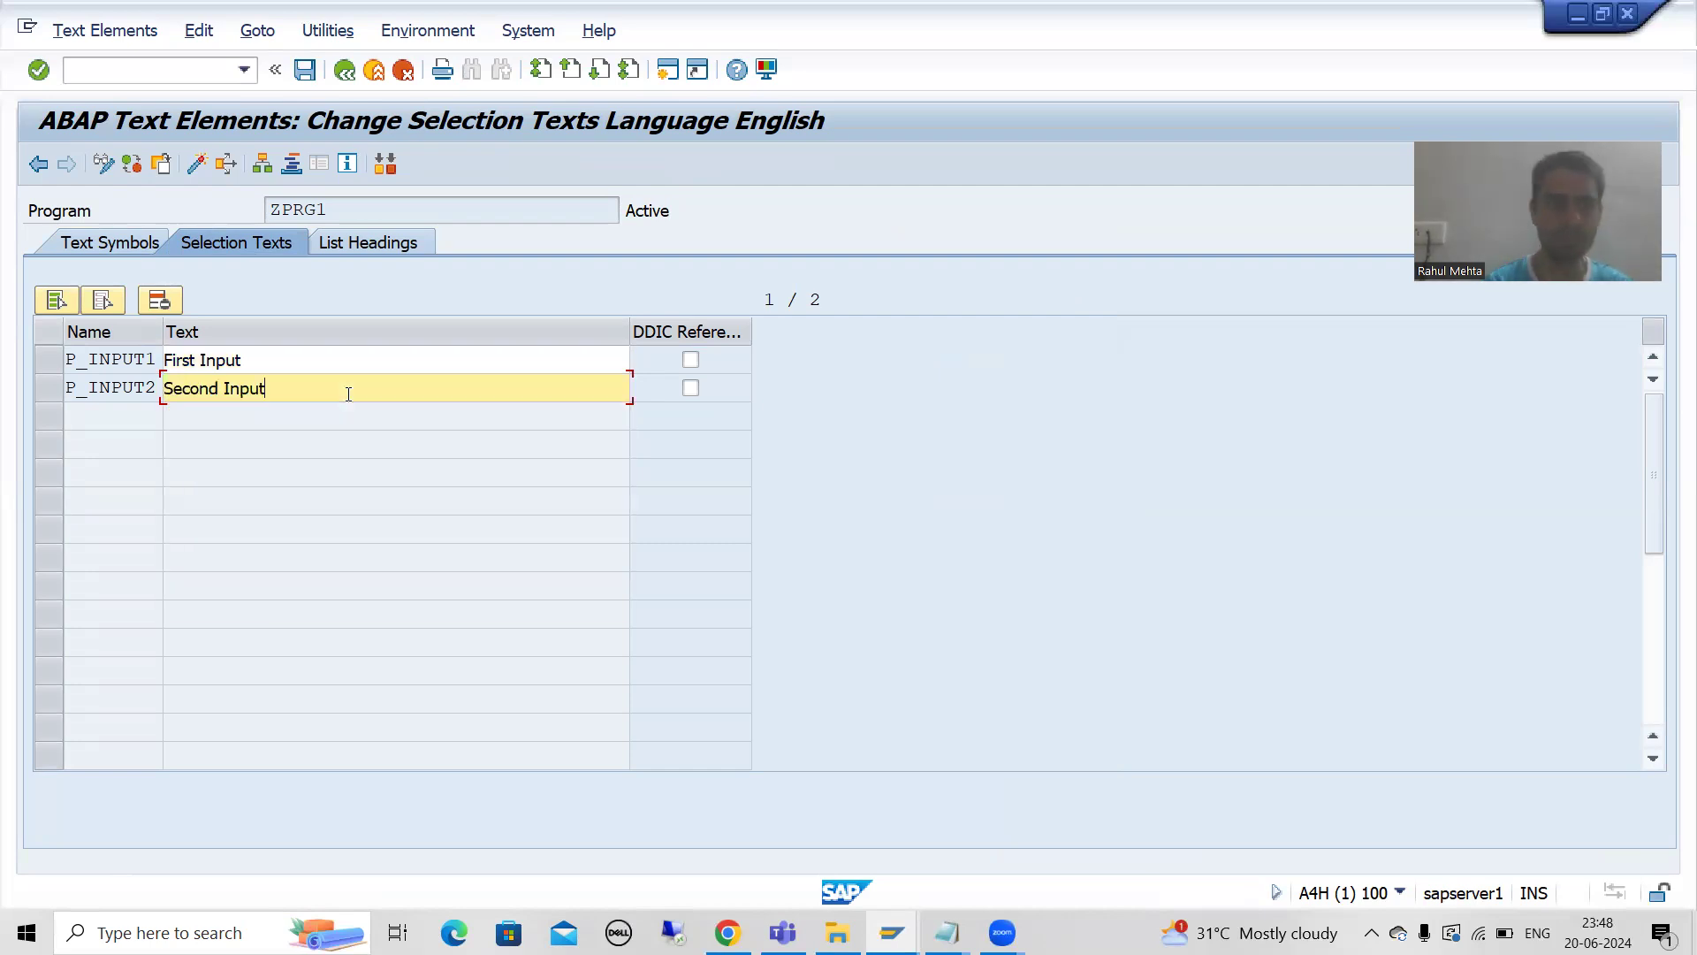
left_click(196, 163)
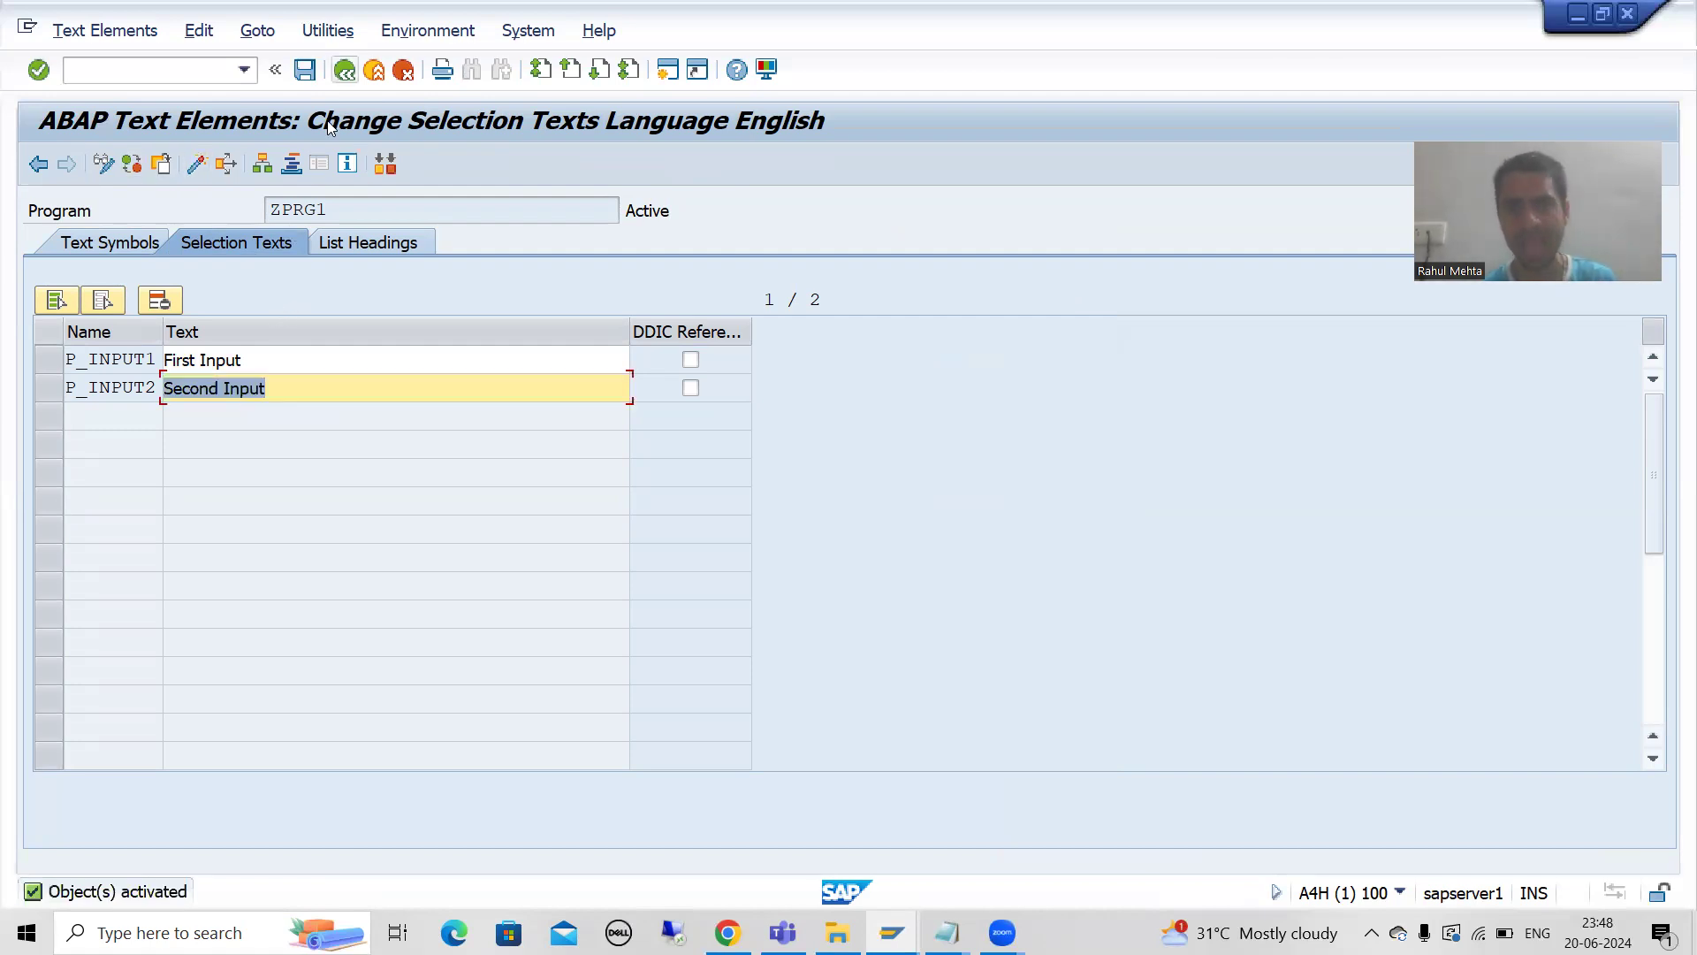
key("F3")
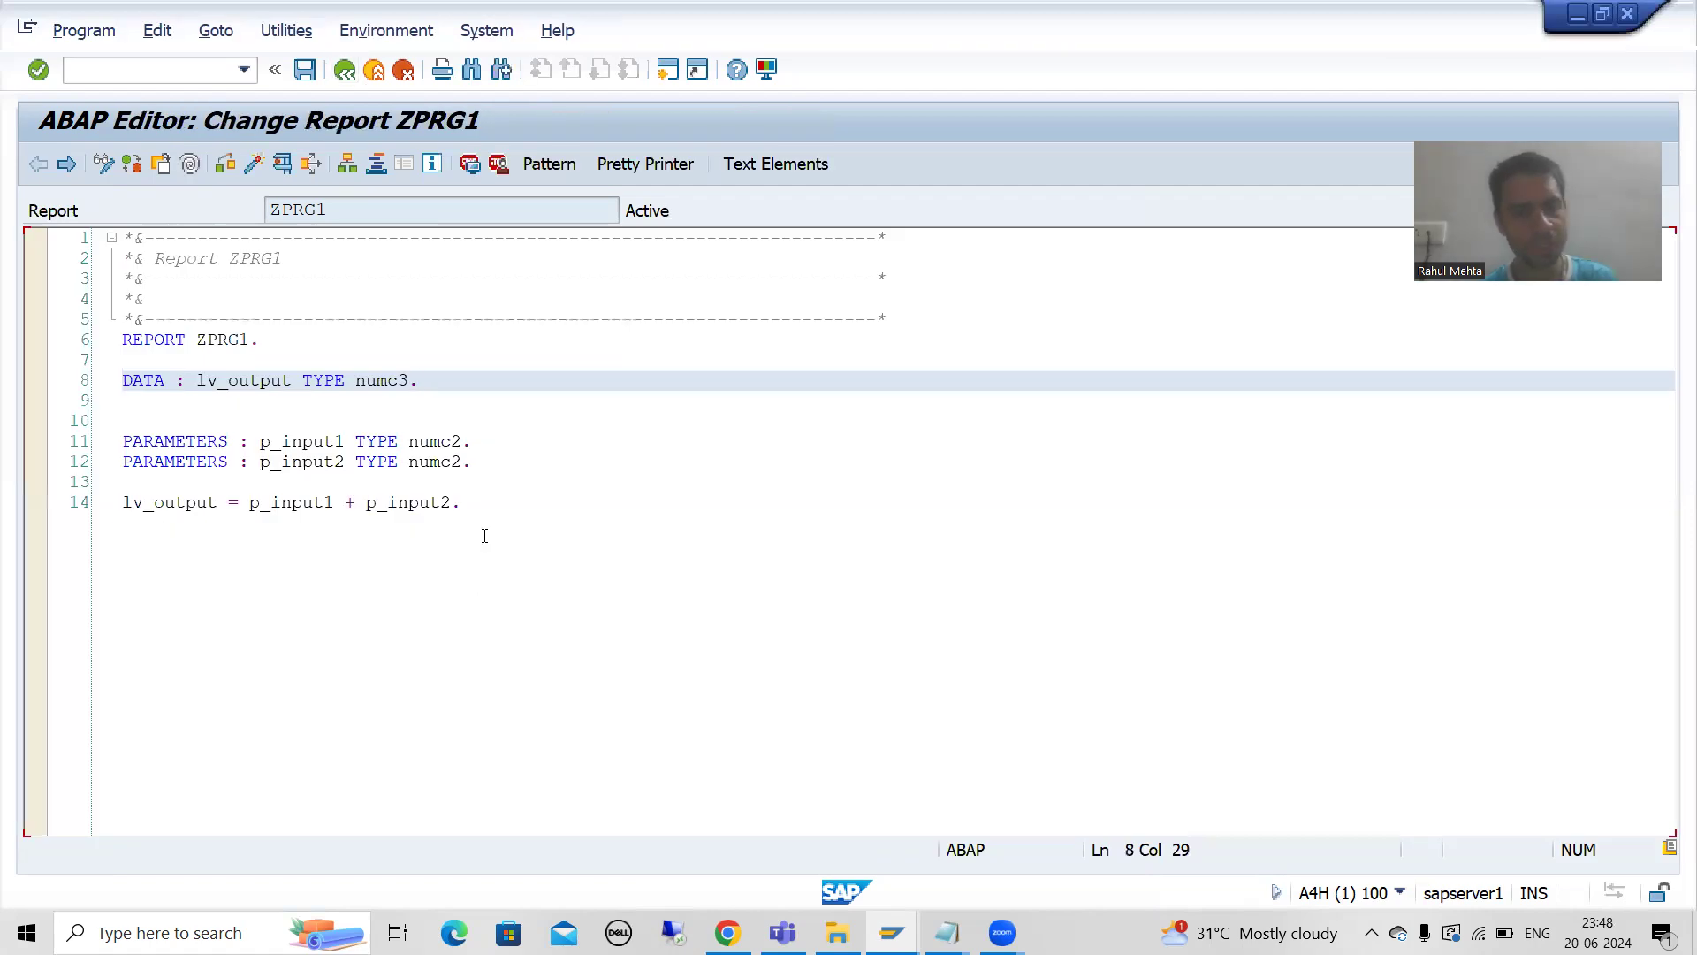
After the sum statement, leave a blank line, add "WRITE : lv_output." and activate the program.
left_click(478, 503)
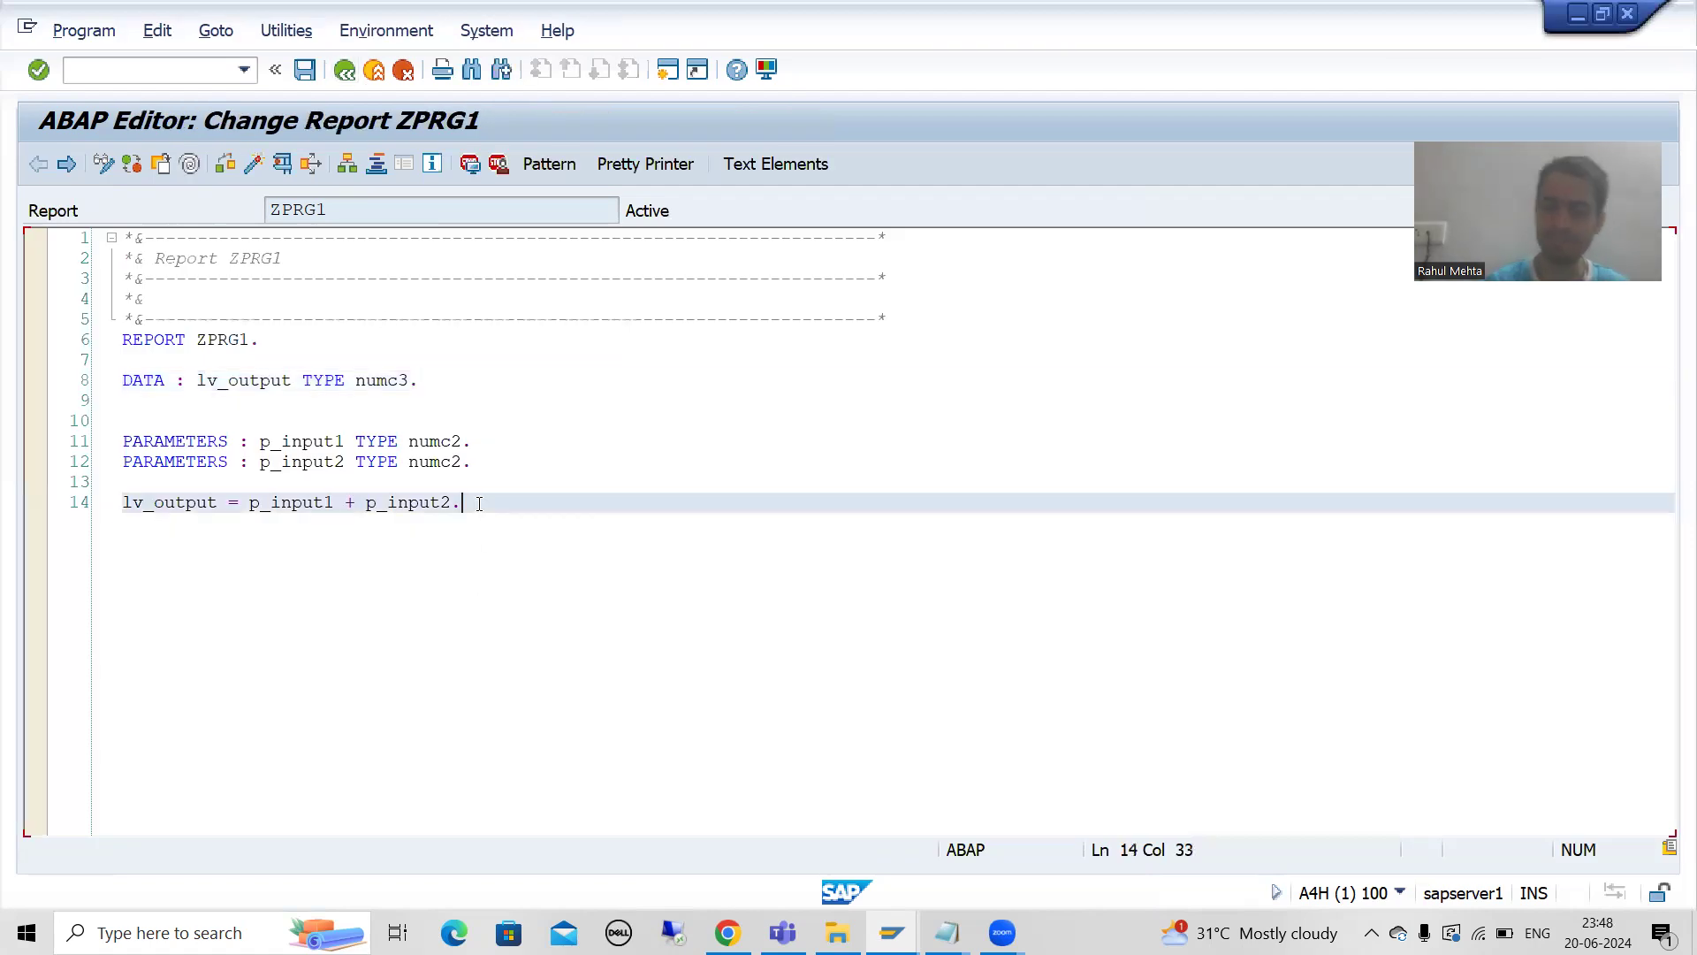
key("Return")
key("Return")
type("WRITE ")
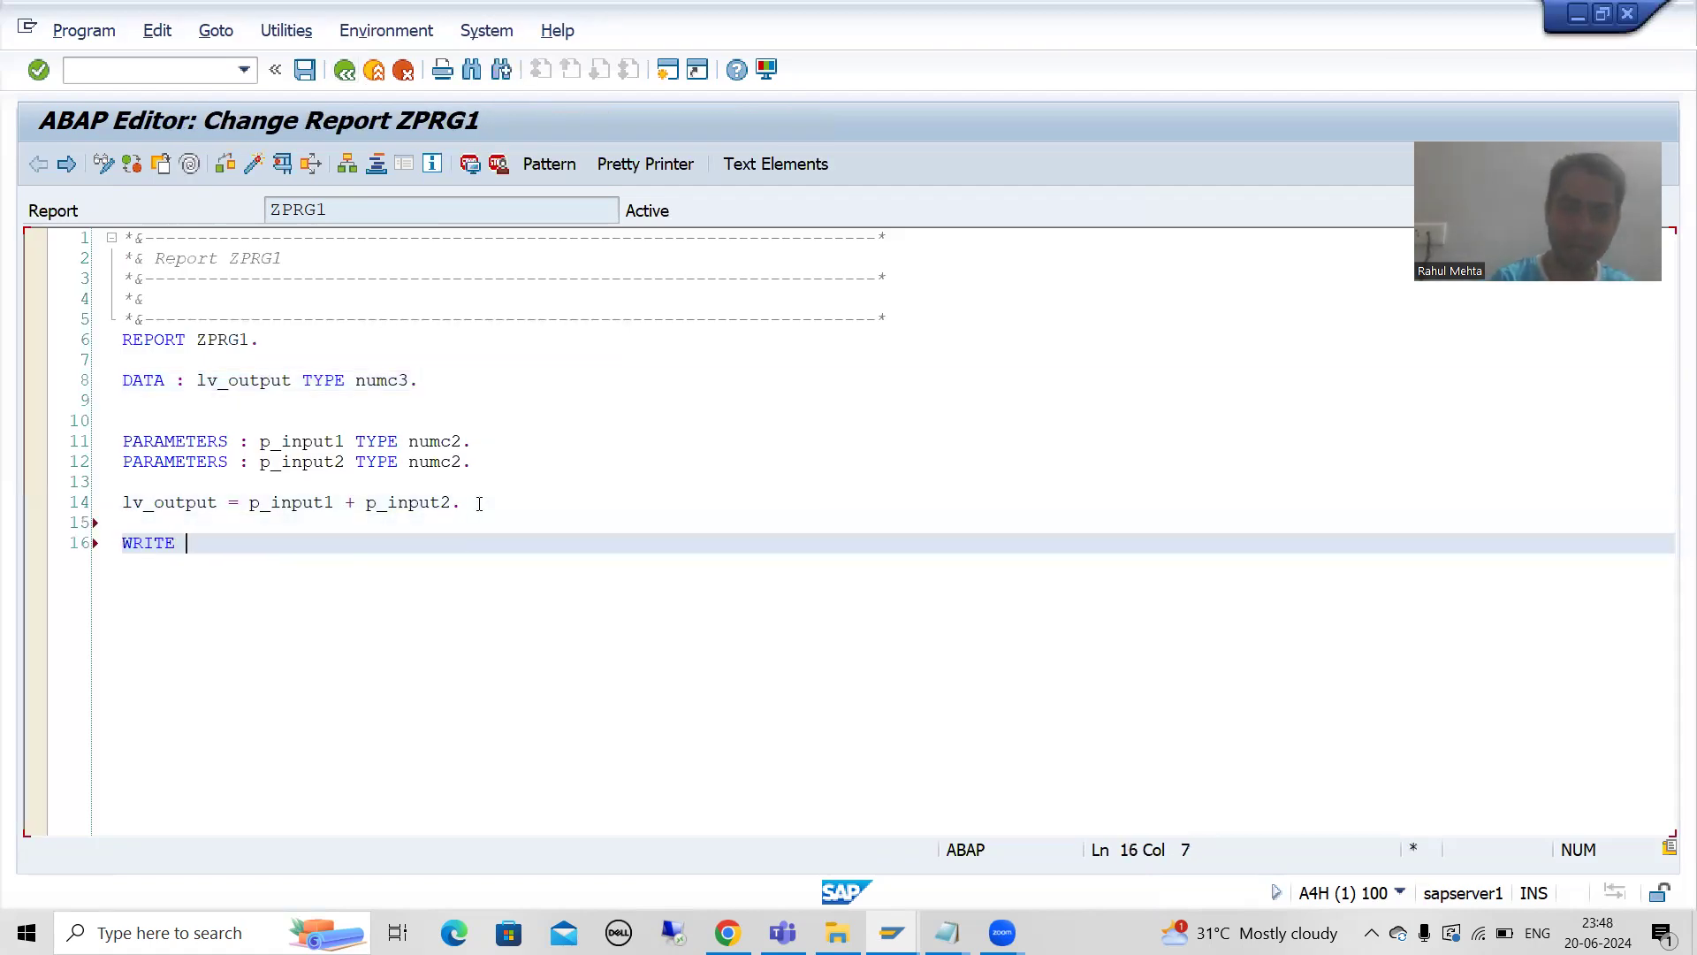
type(": lv_o")
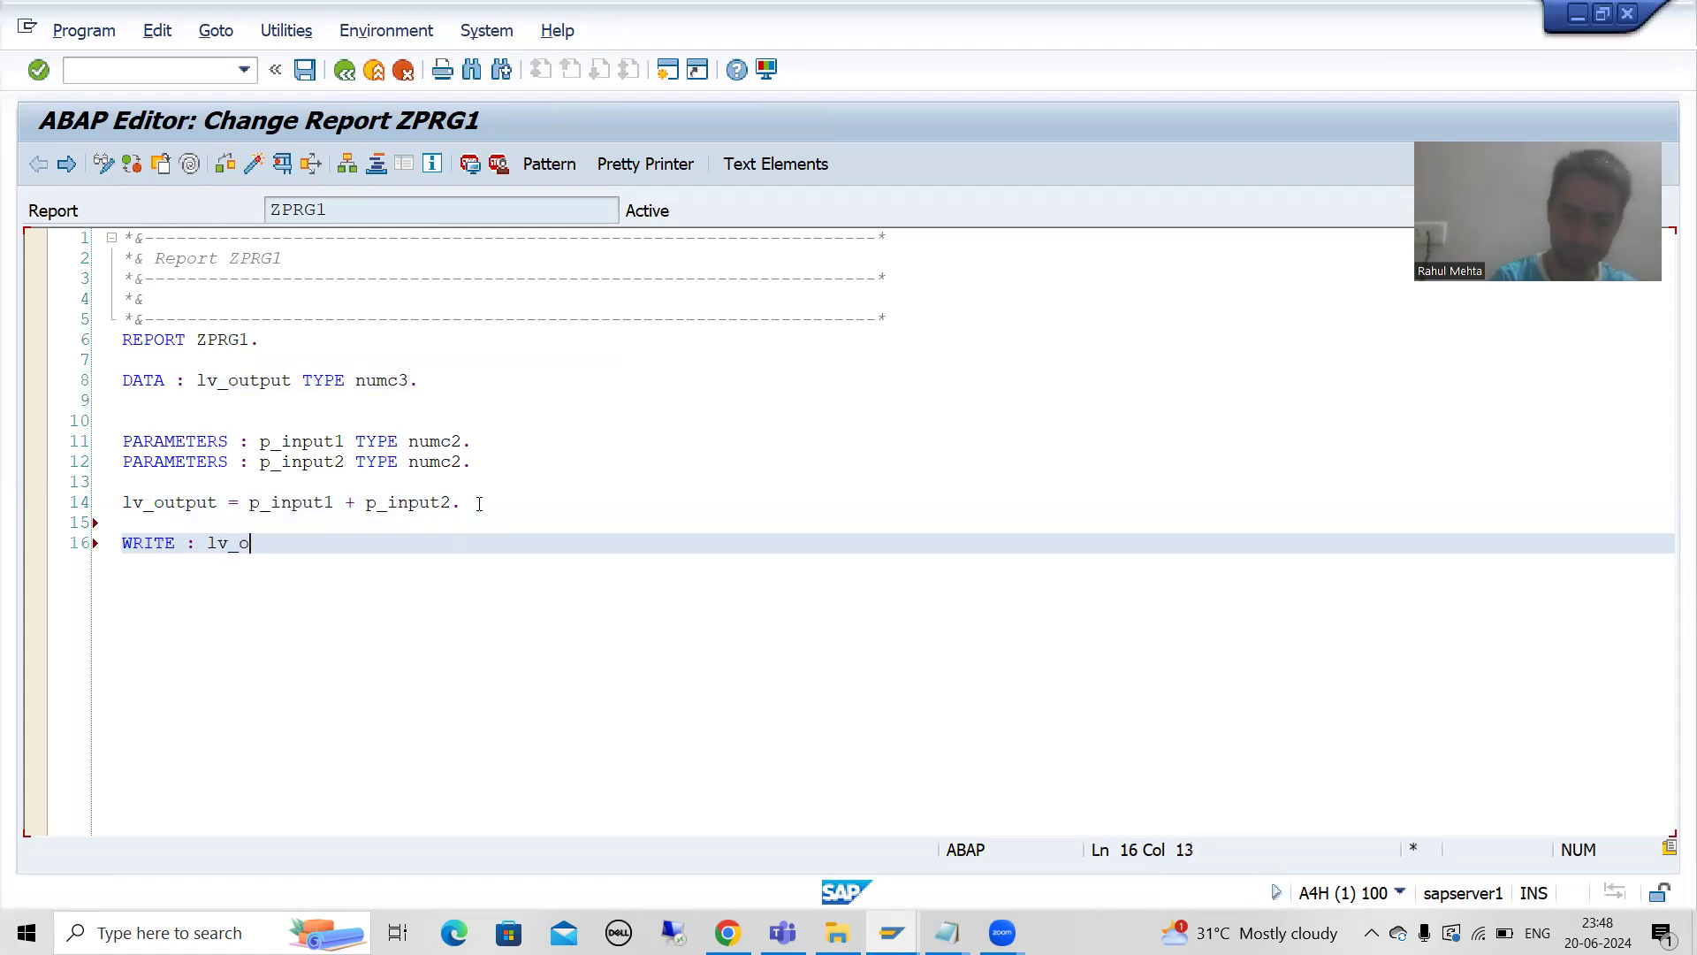
type("utput.")
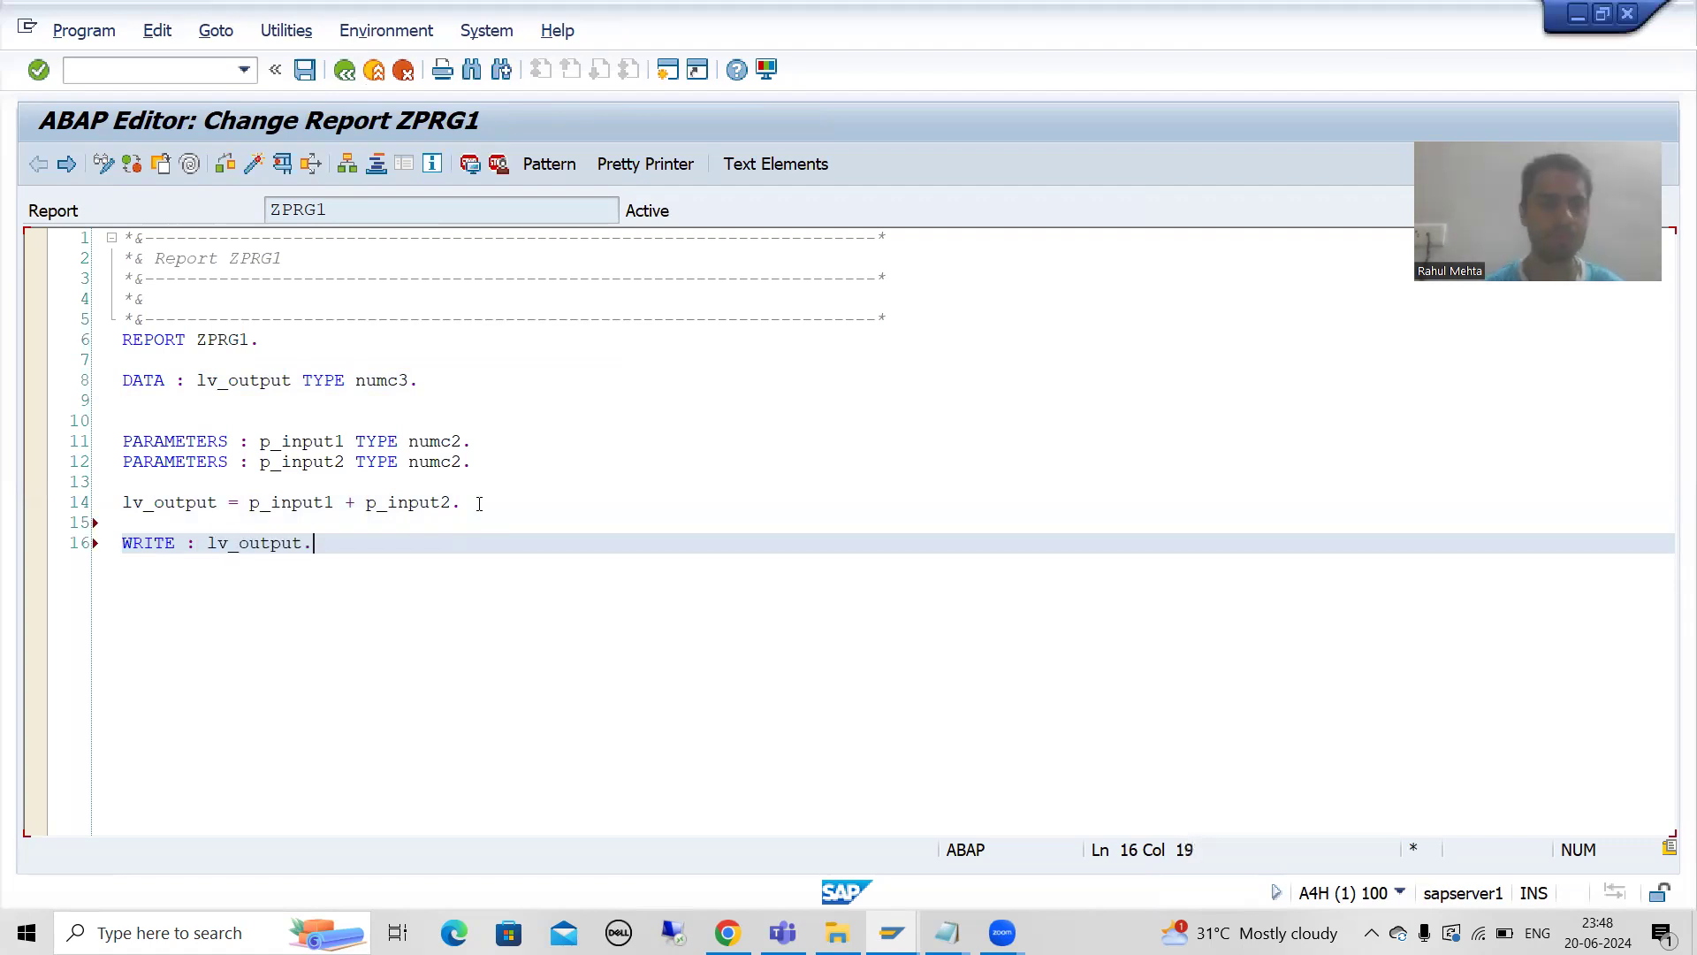
left_click(253, 164)
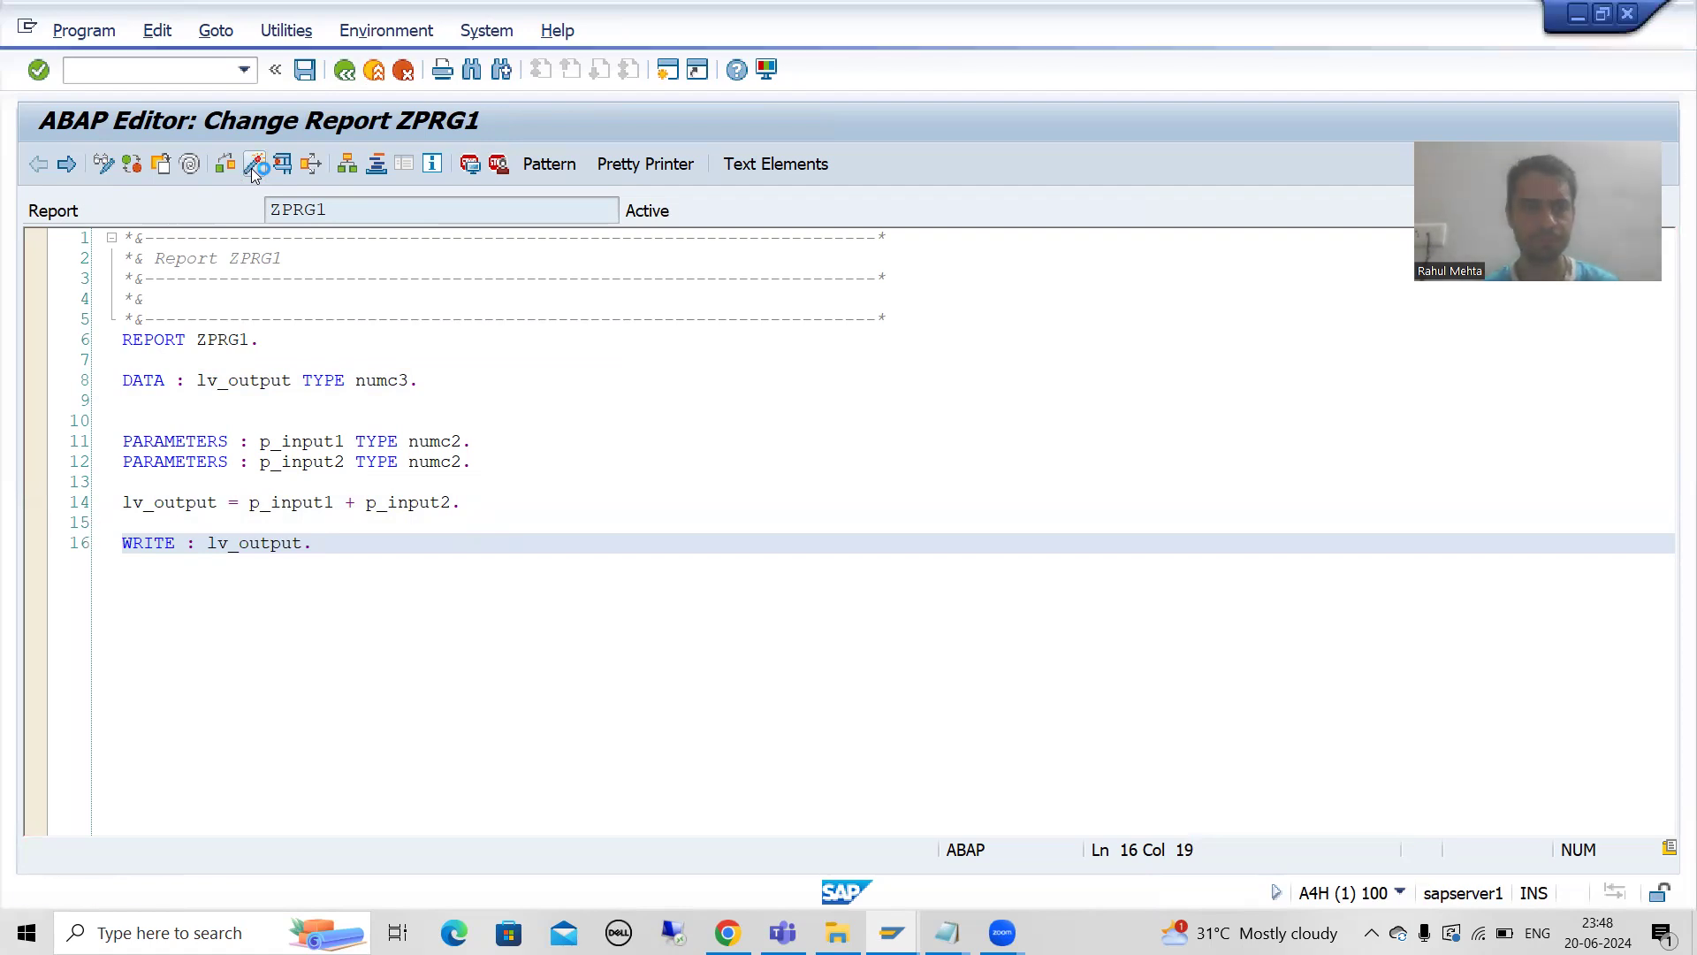
Test-run the program with First Input 10 and Second Input 20, and return to the source code.
left_click(276, 171)
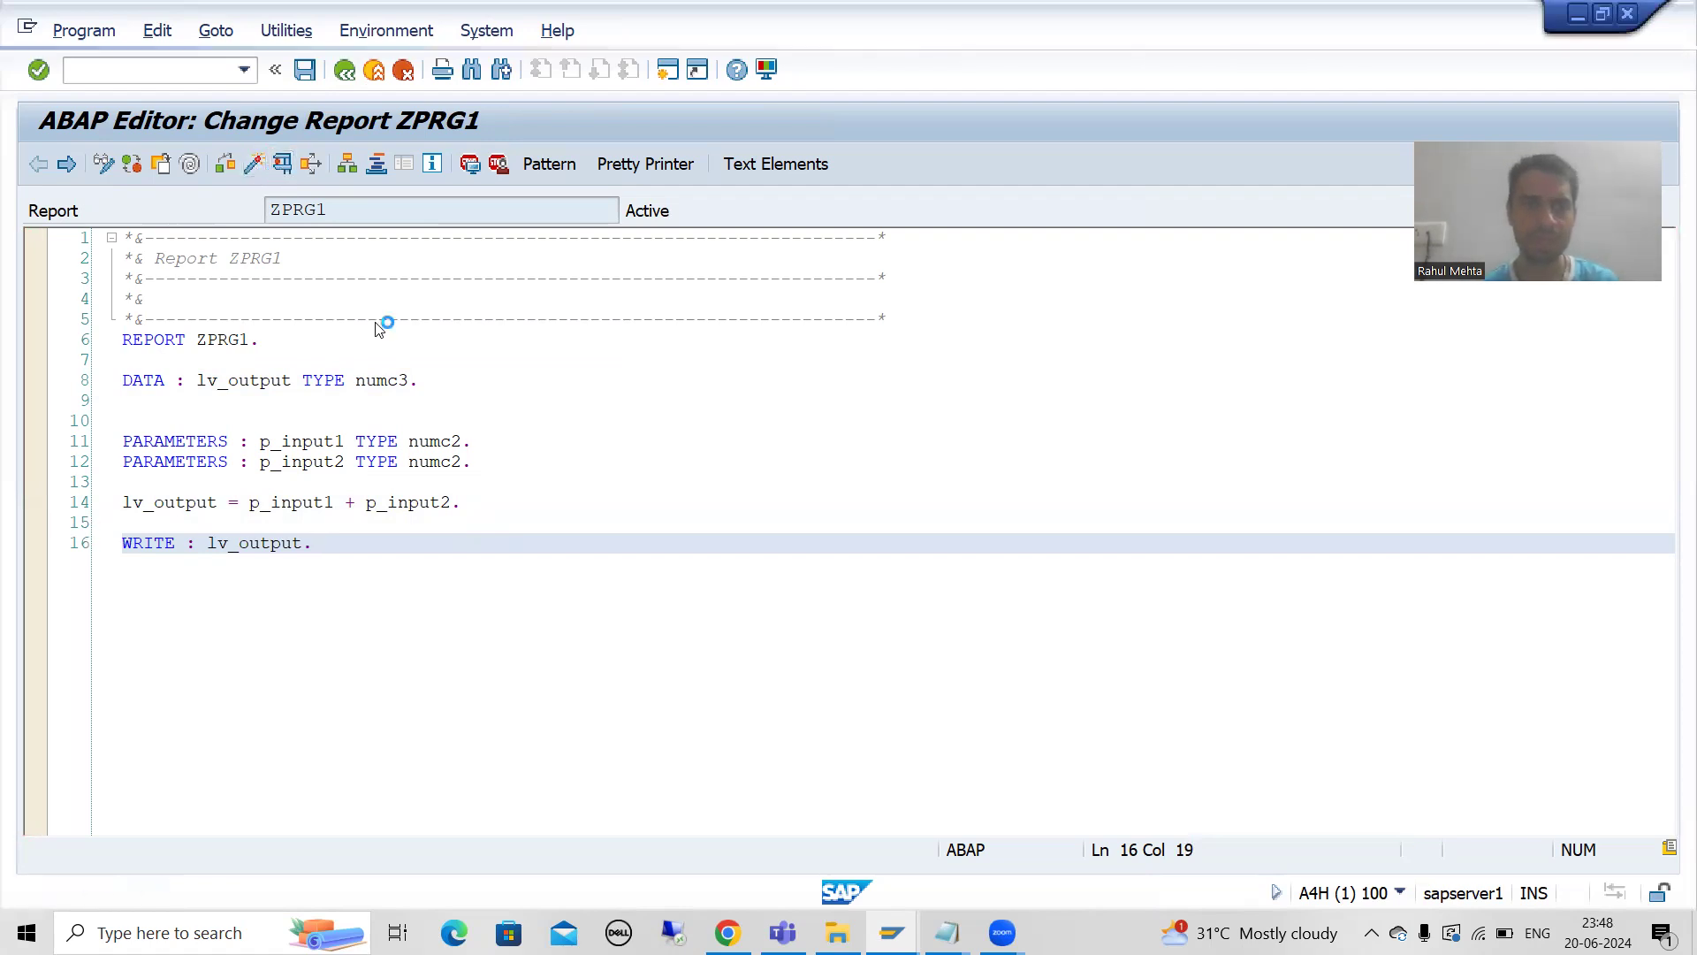
type("10")
key("Tab")
type("20")
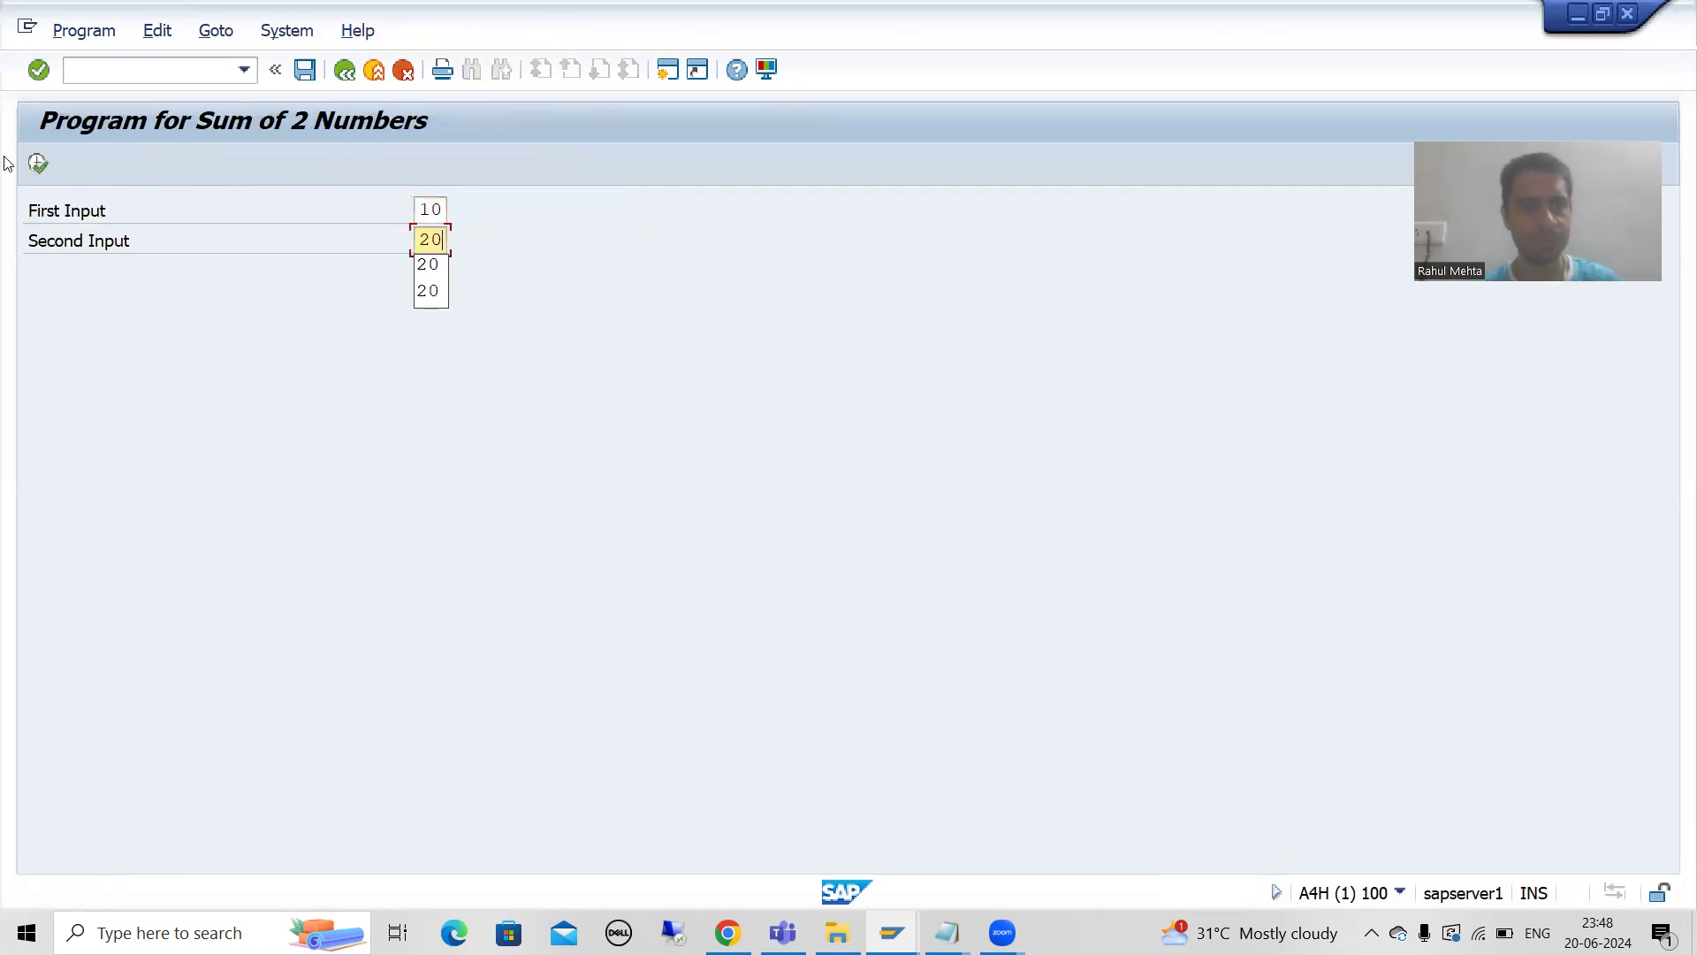
left_click(37, 163)
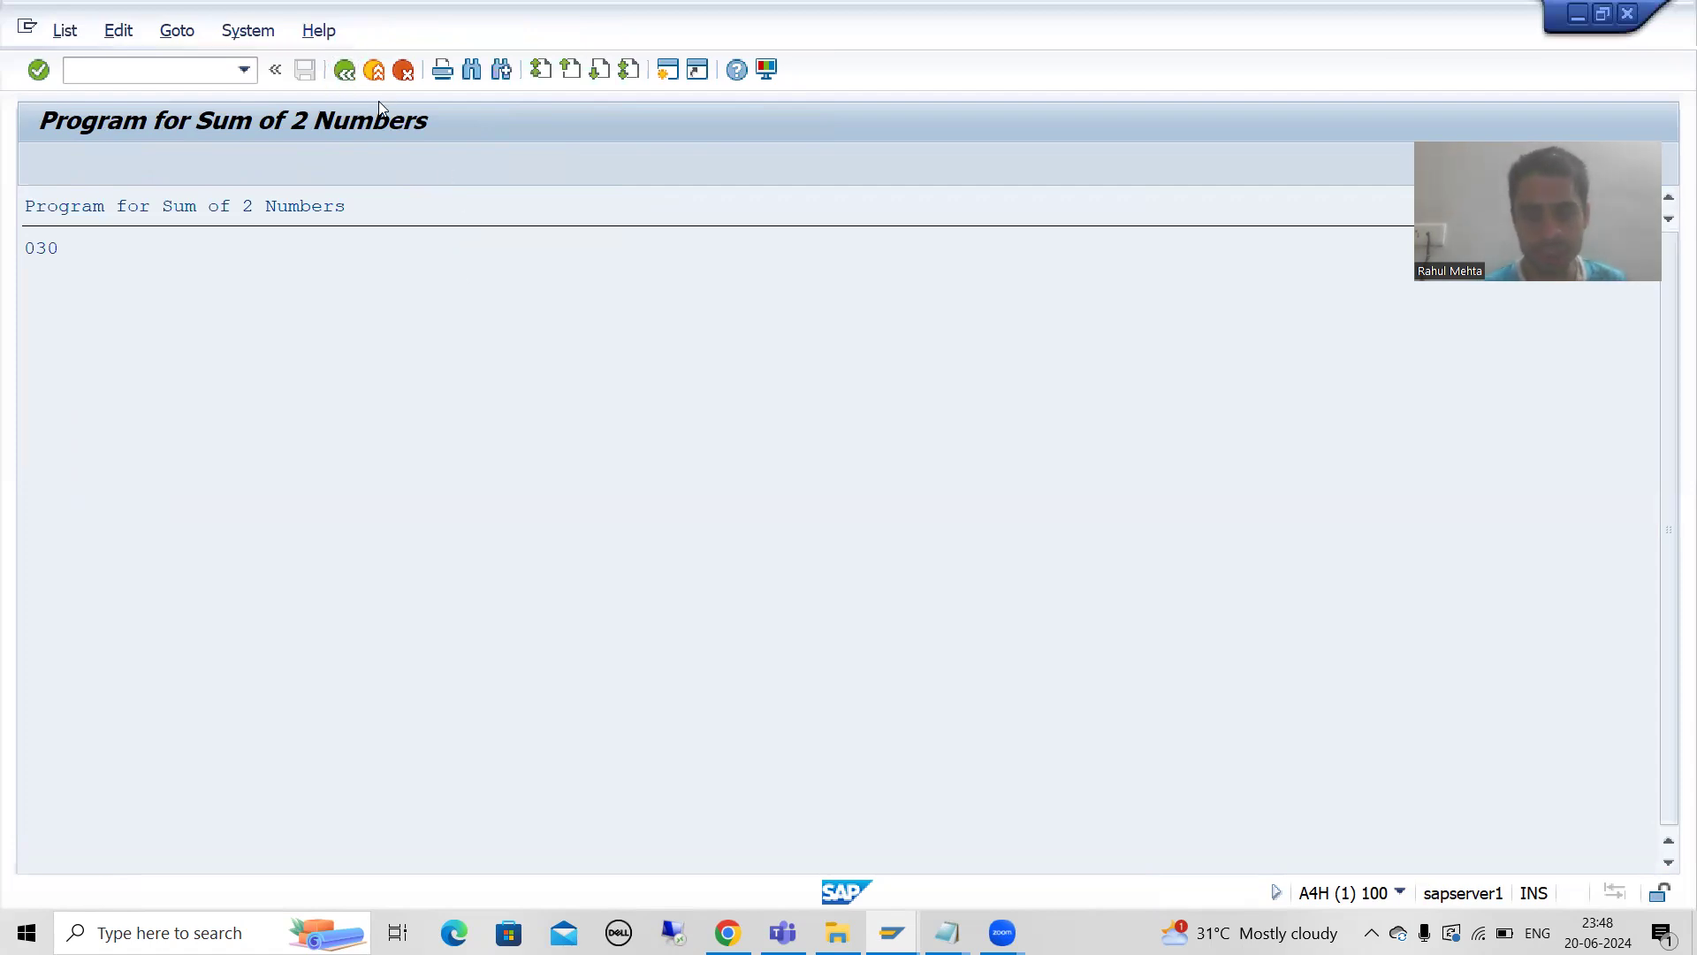
key("F3")
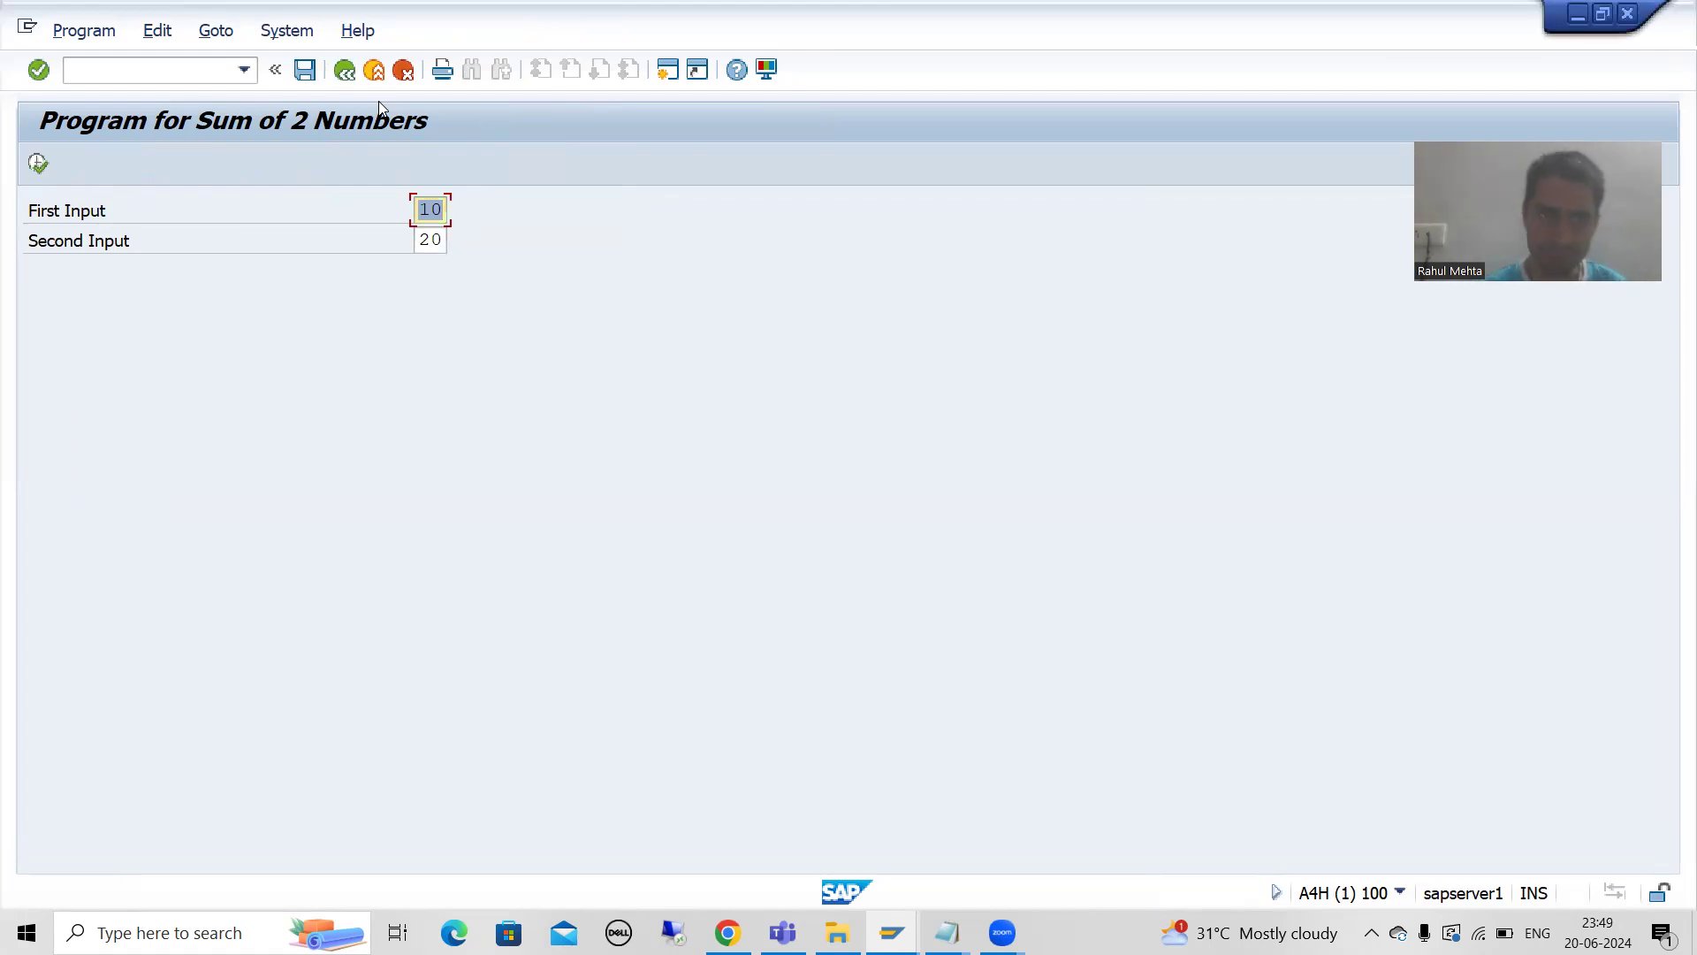
key("F3")
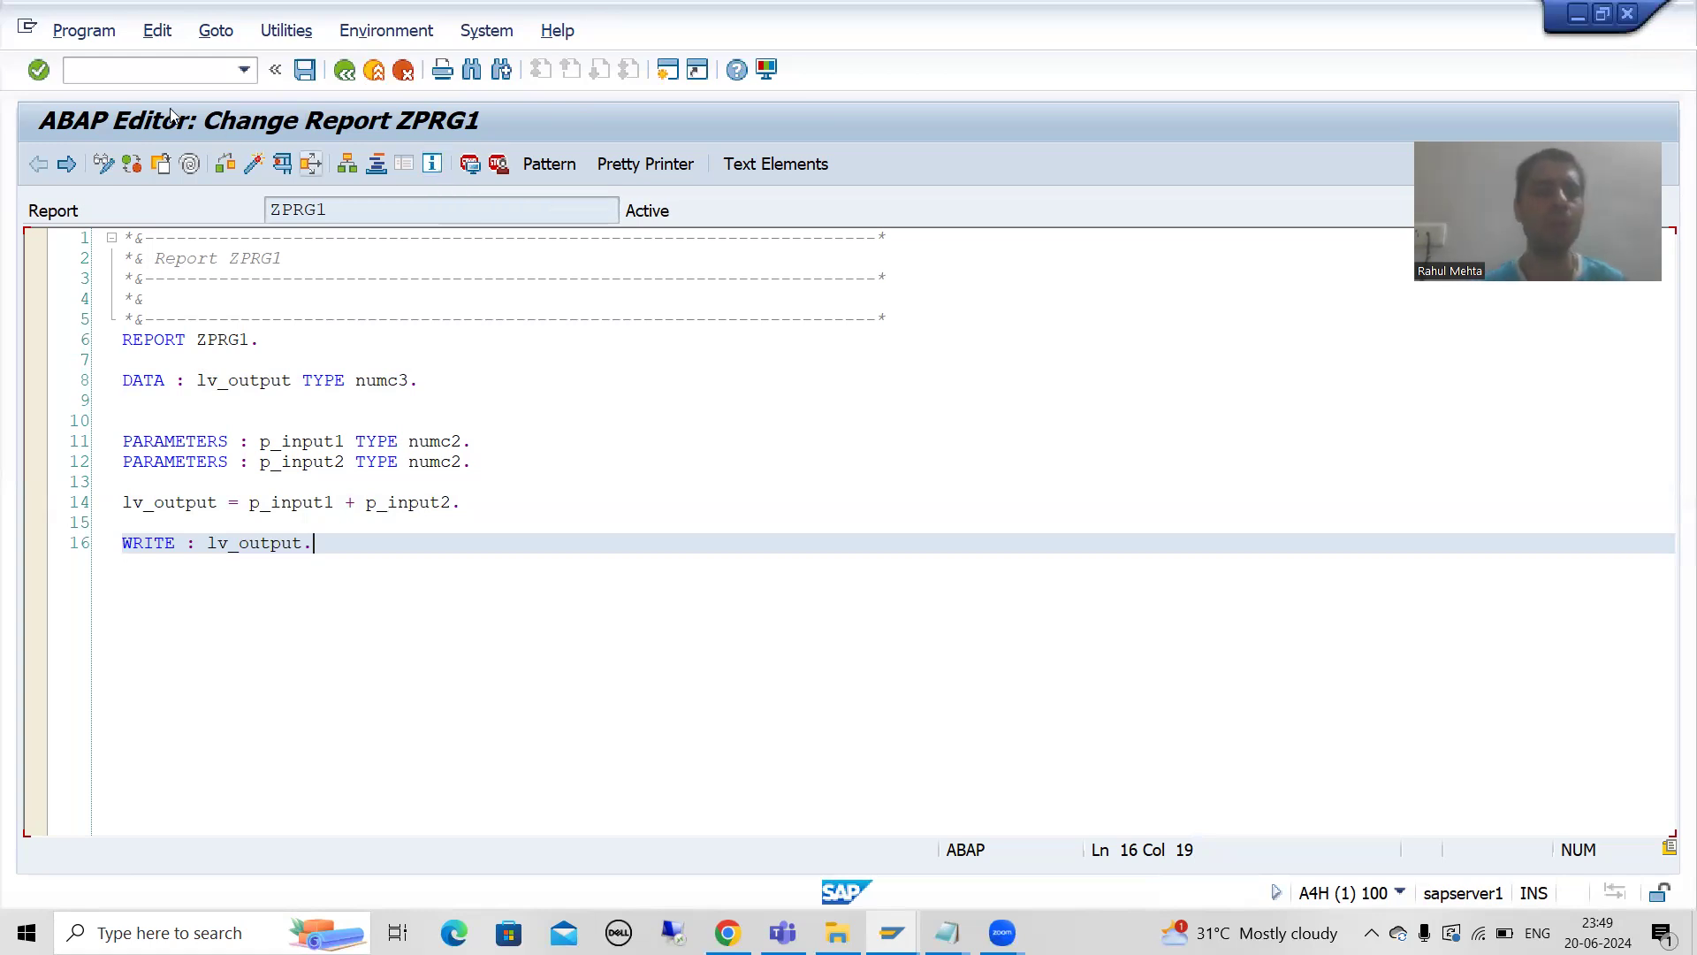
Open transaction SE38 in a new session and start creating program ZPRG2.
left_click(124, 71)
type("/ose38")
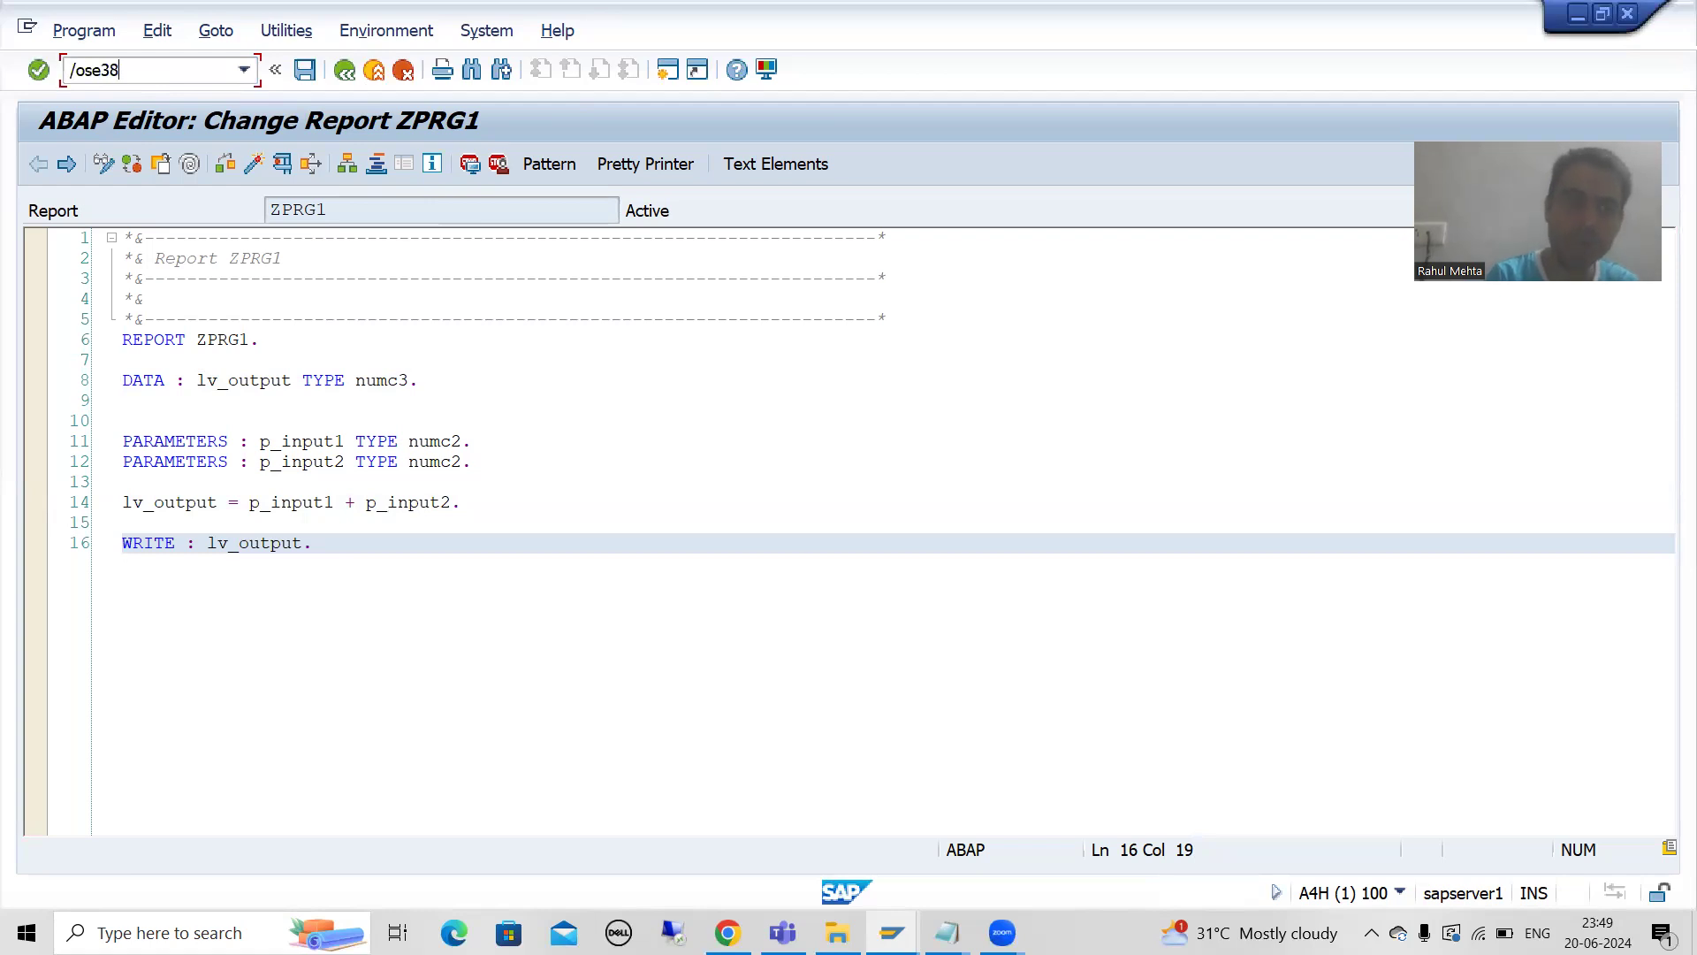
key("Return")
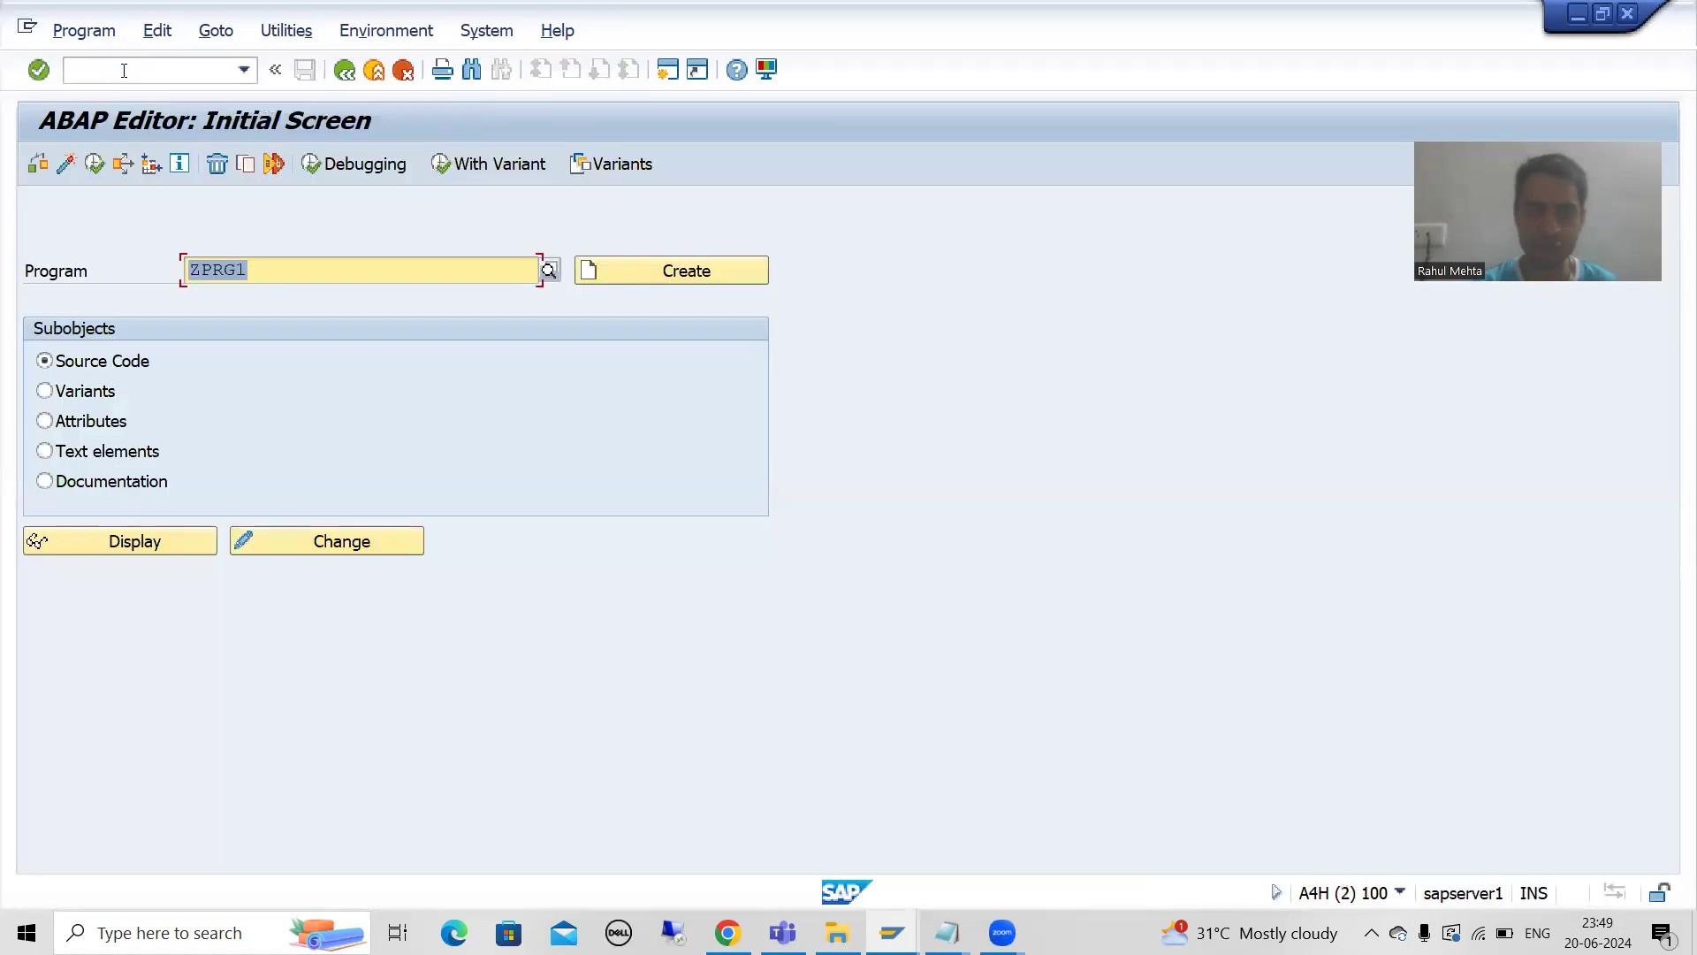
key("End")
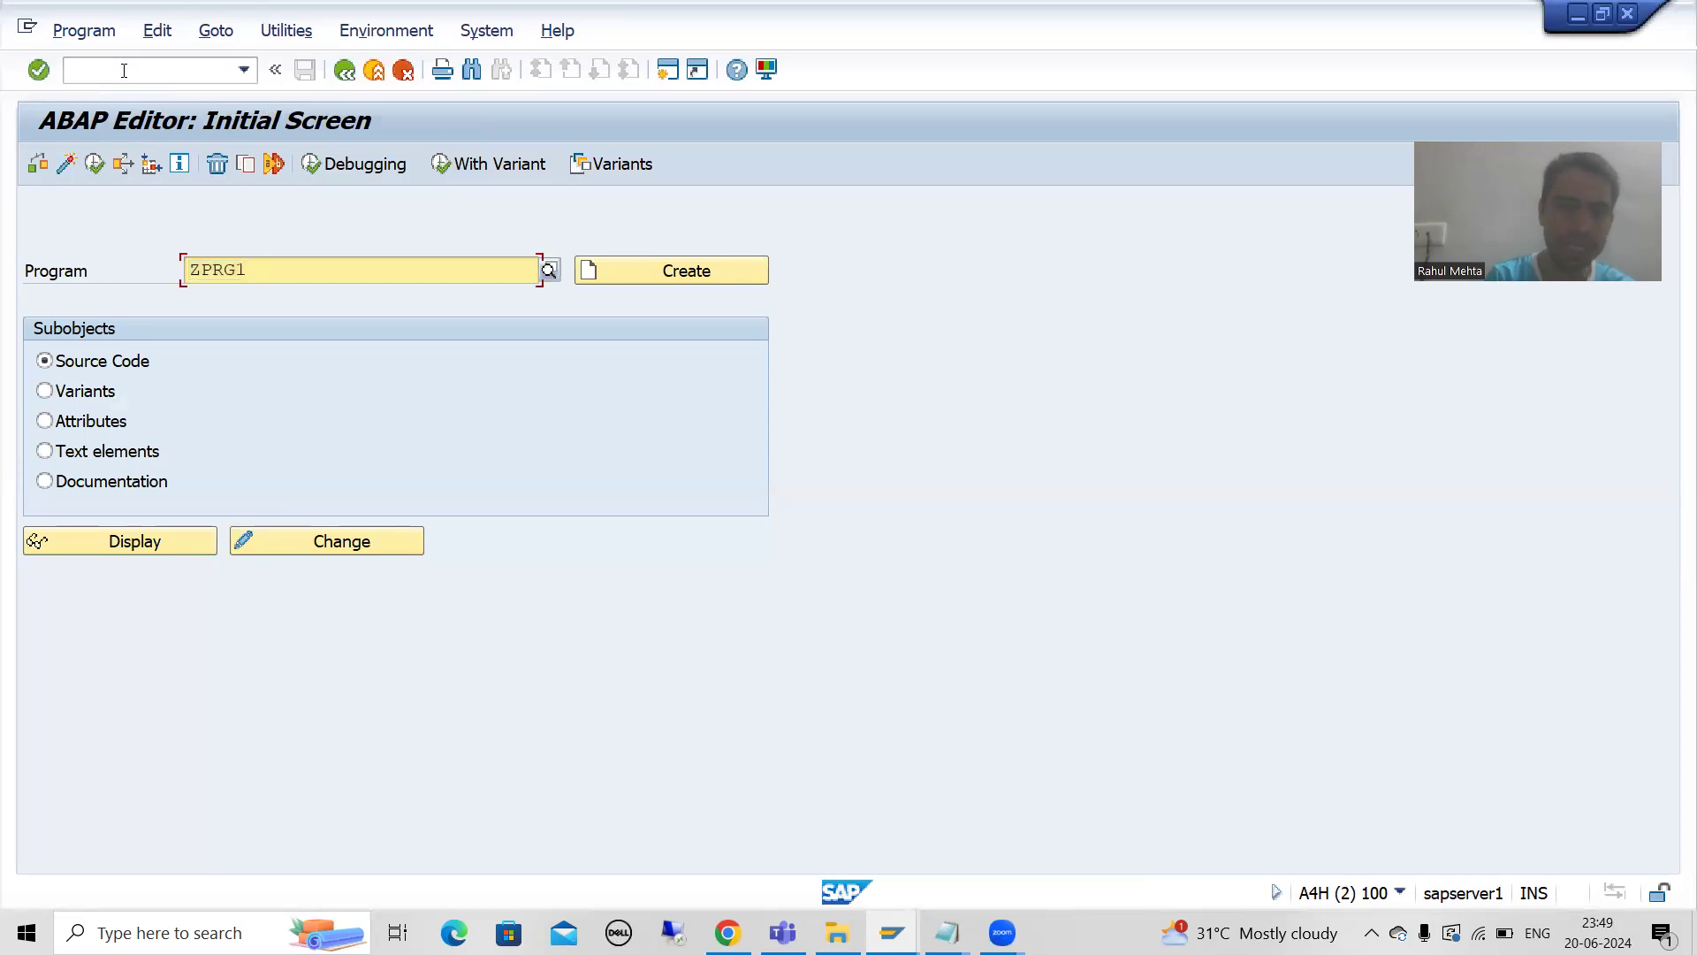
key("BackSpace")
type("2")
key("Return")
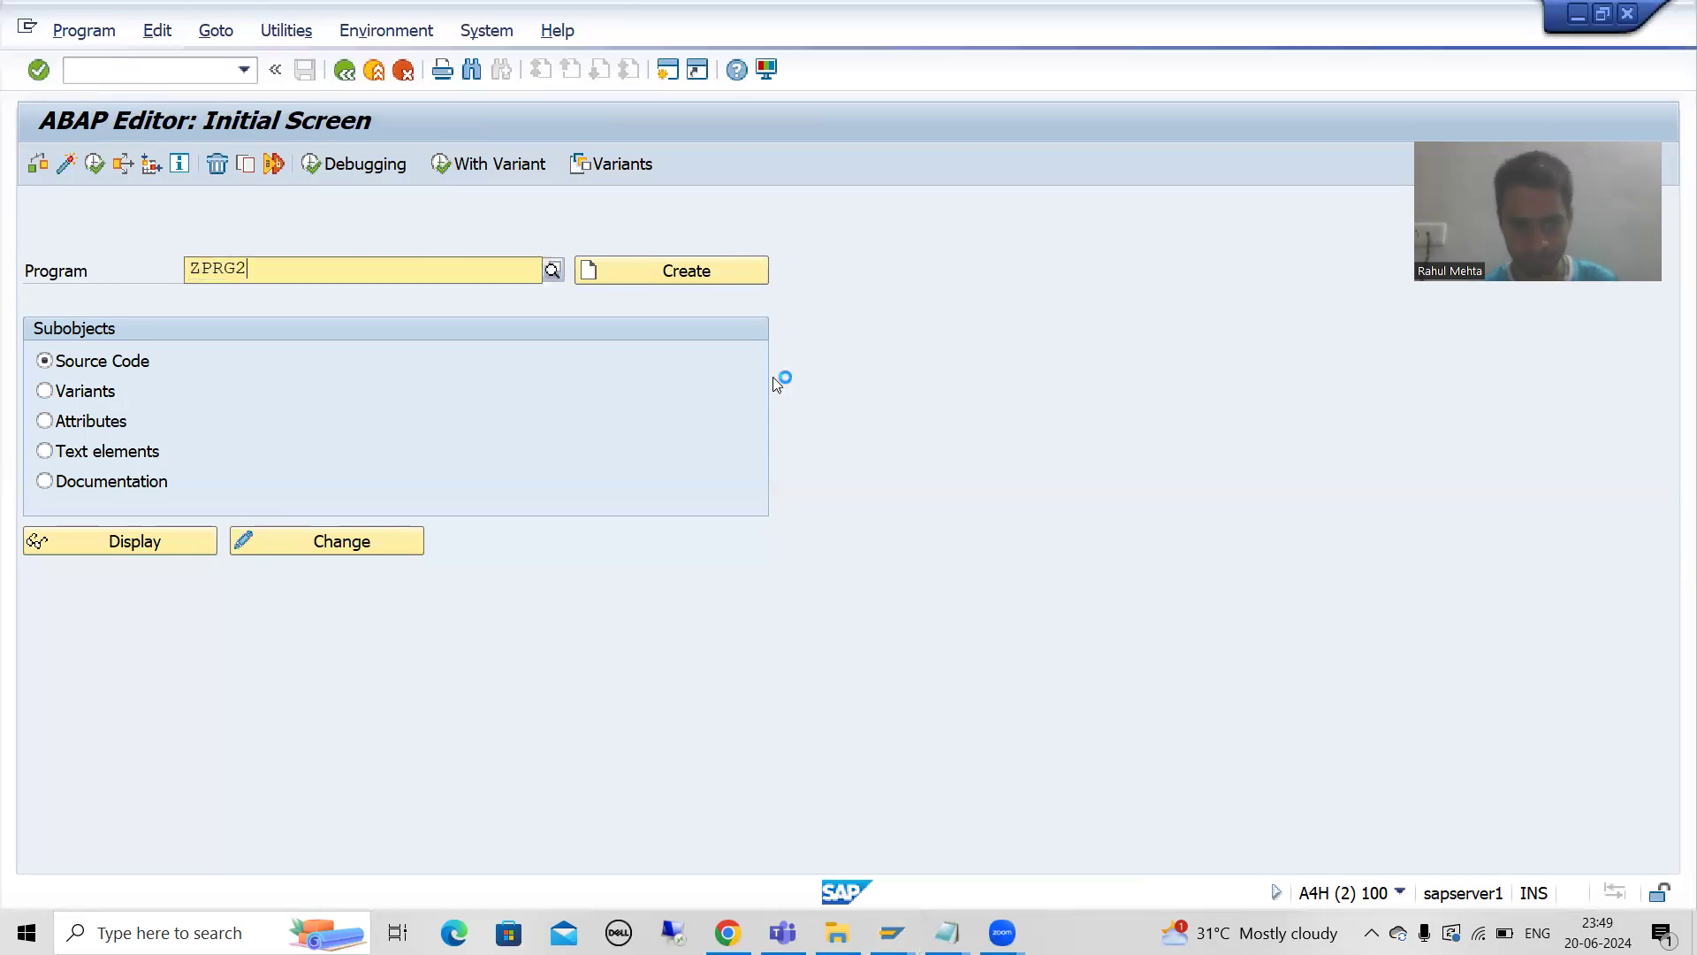
left_click(658, 272)
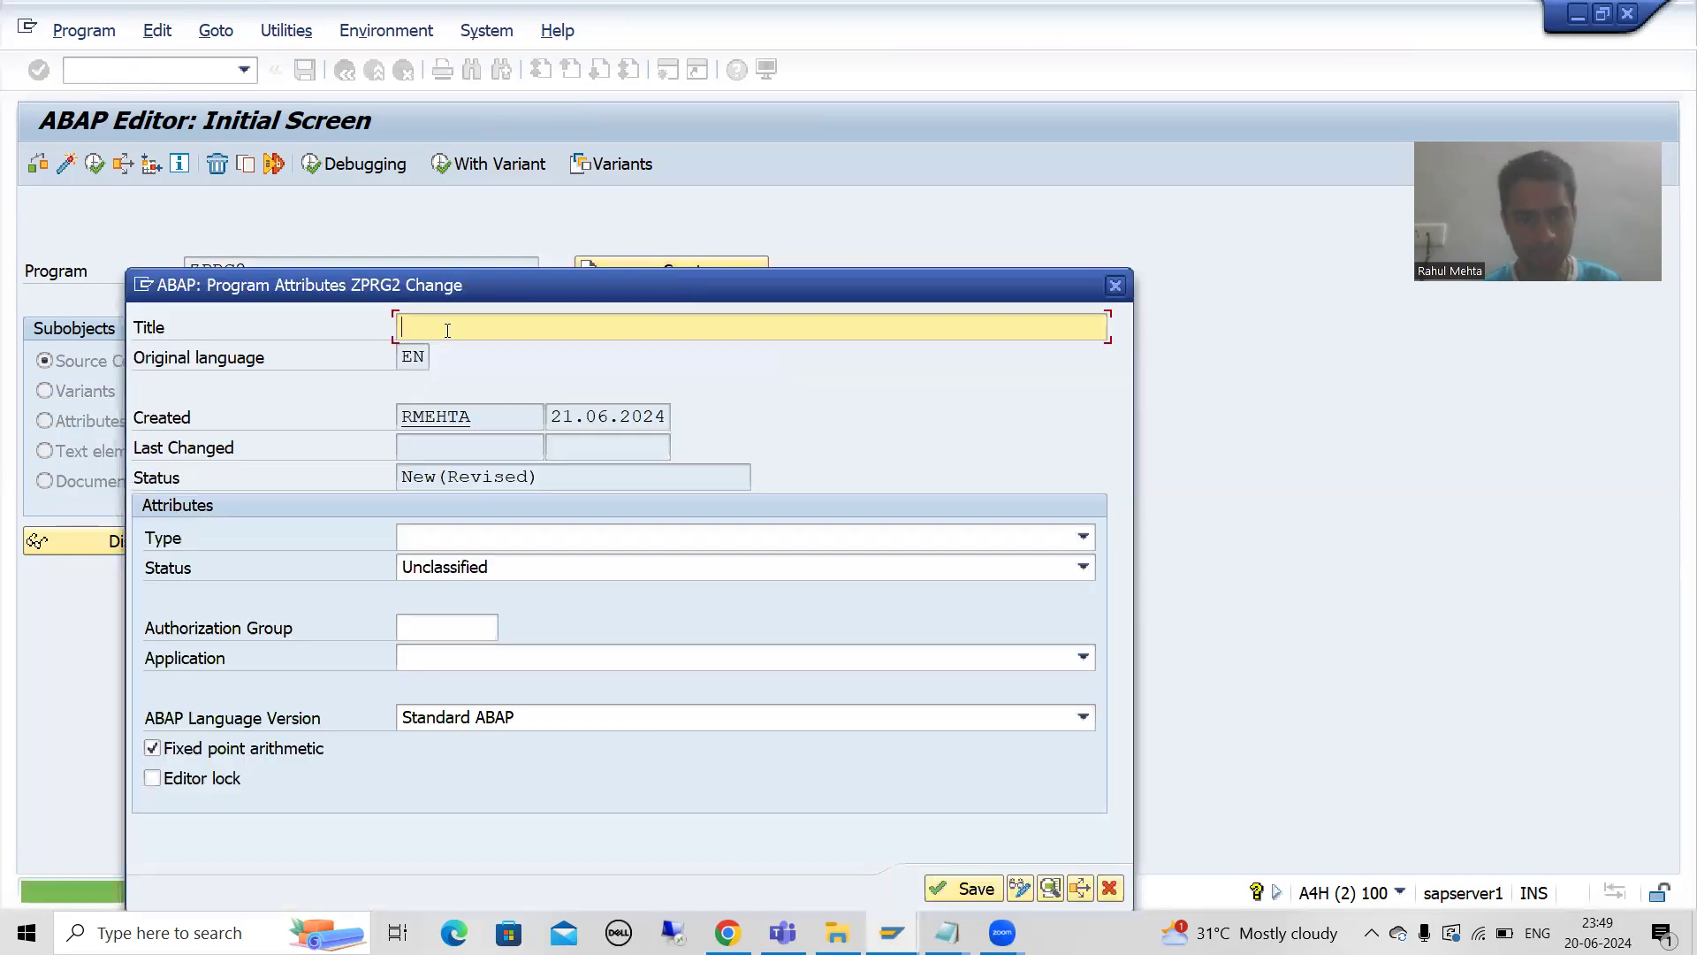
Set the title of ZPRG2 to "Subtraction of 2 Numbers" and its type to Executable program, and save the attributes.
type("Su")
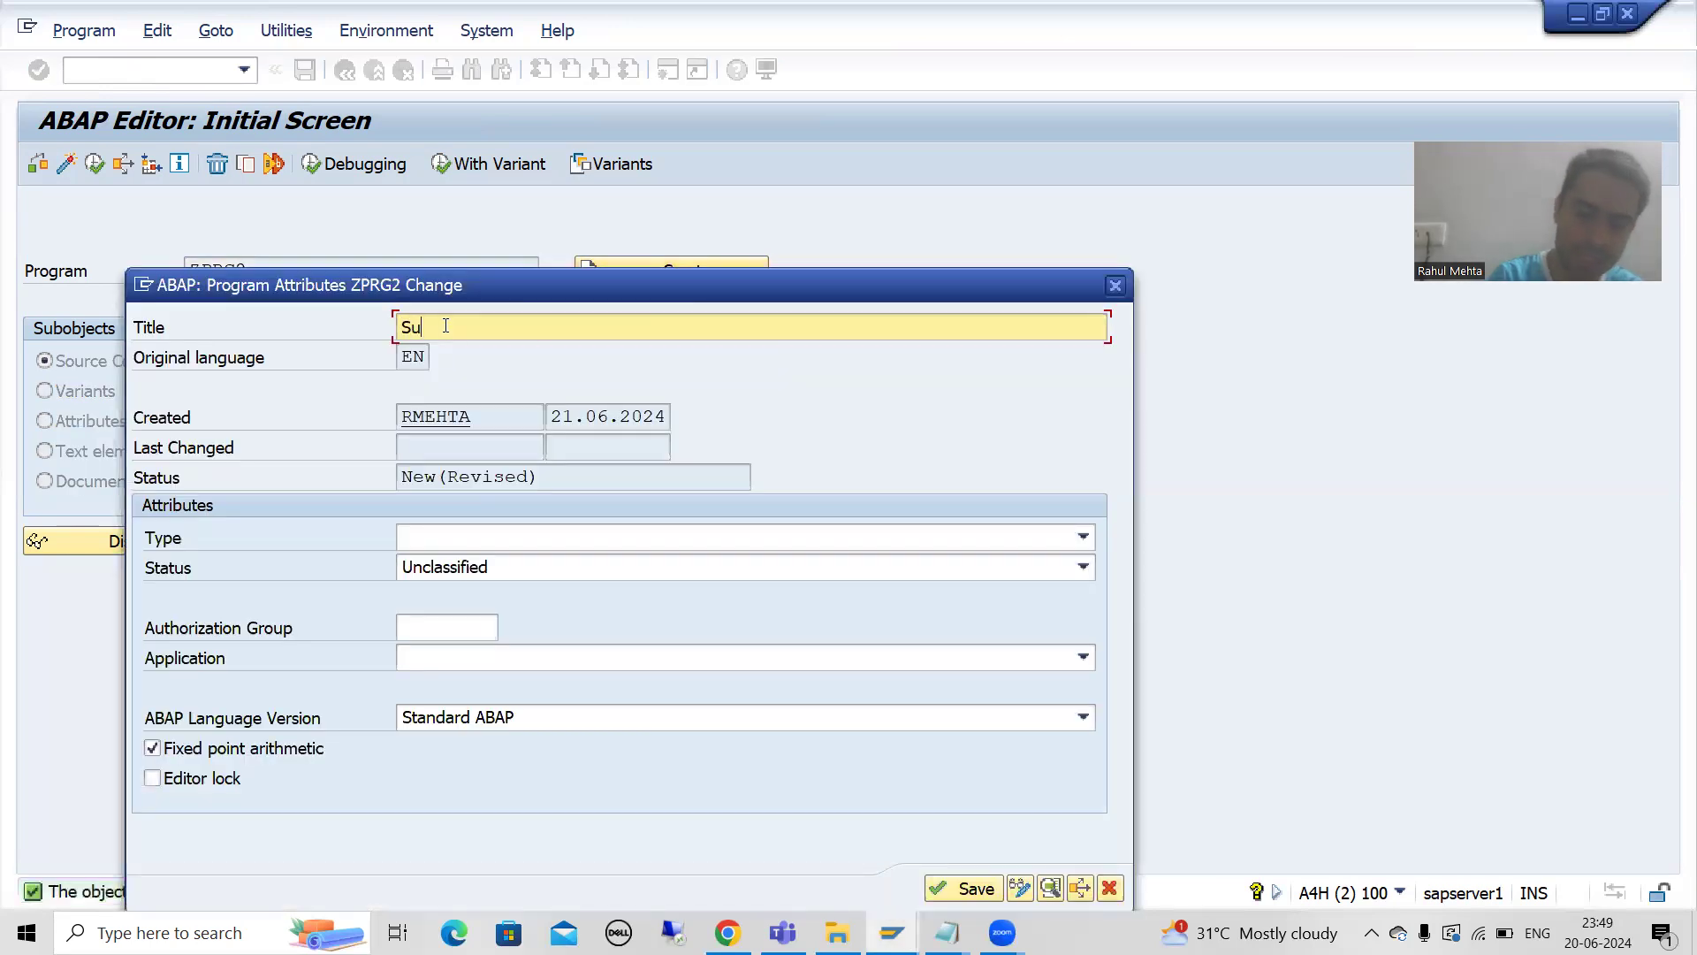
type("btraction")
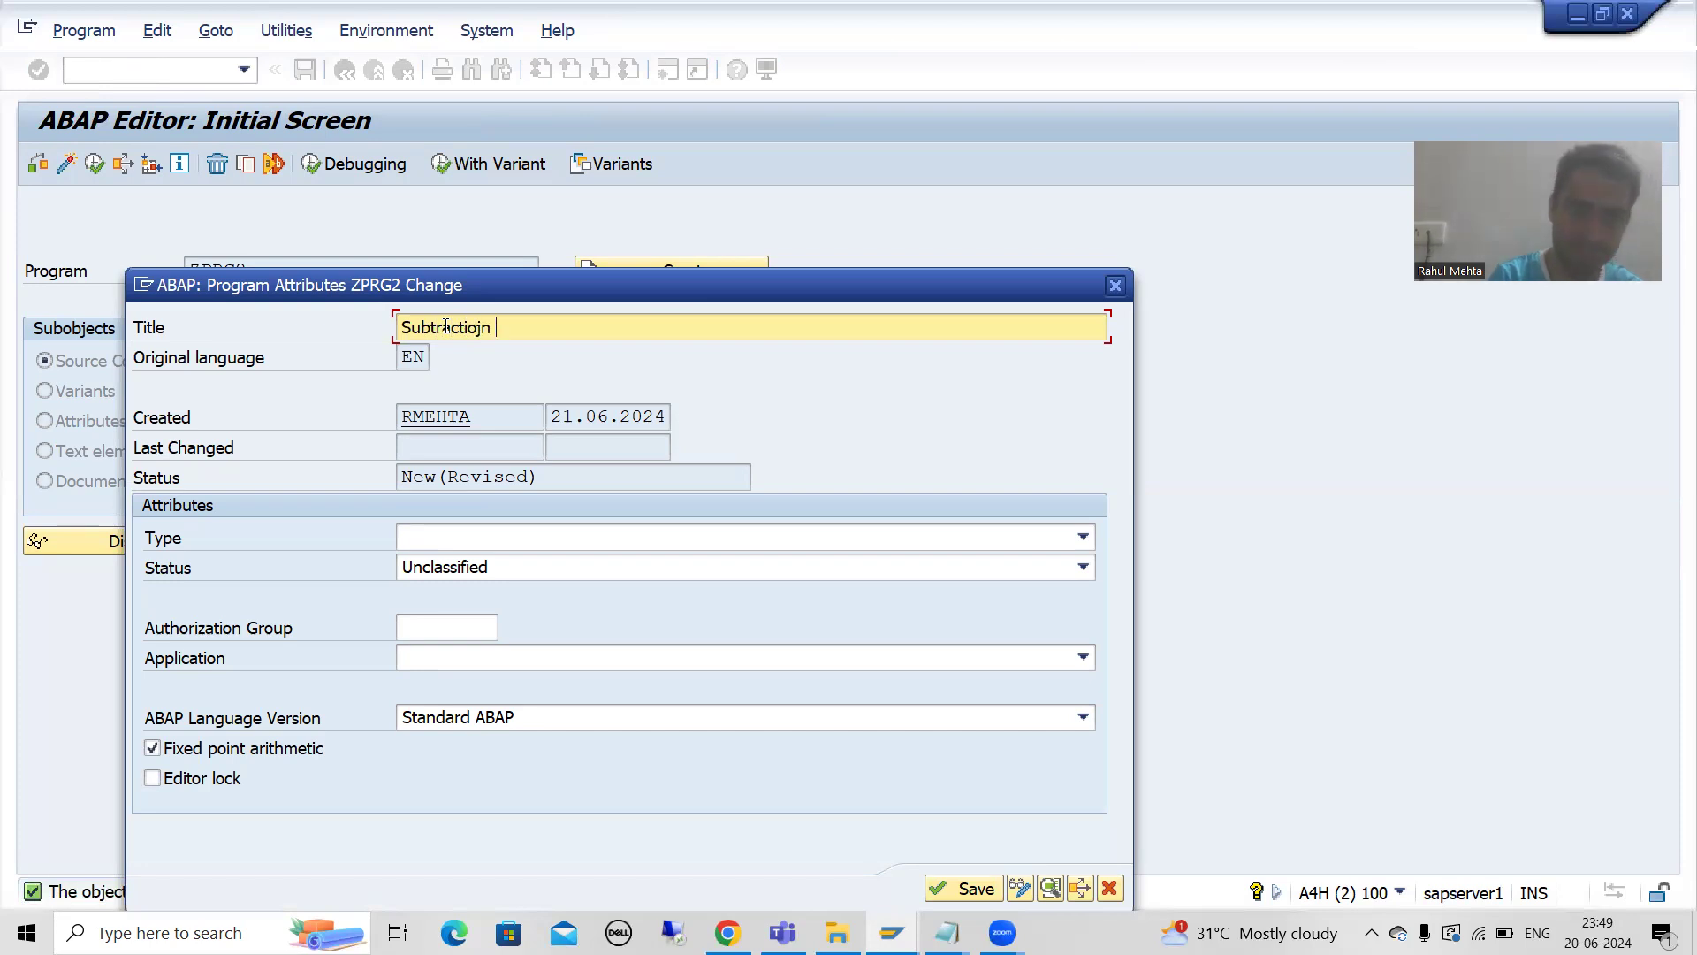
key("BackSpace")
key("BackSpace")
type("on")
key("BackSpace")
key("BackSpace")
key("BackSpace")
type("on of")
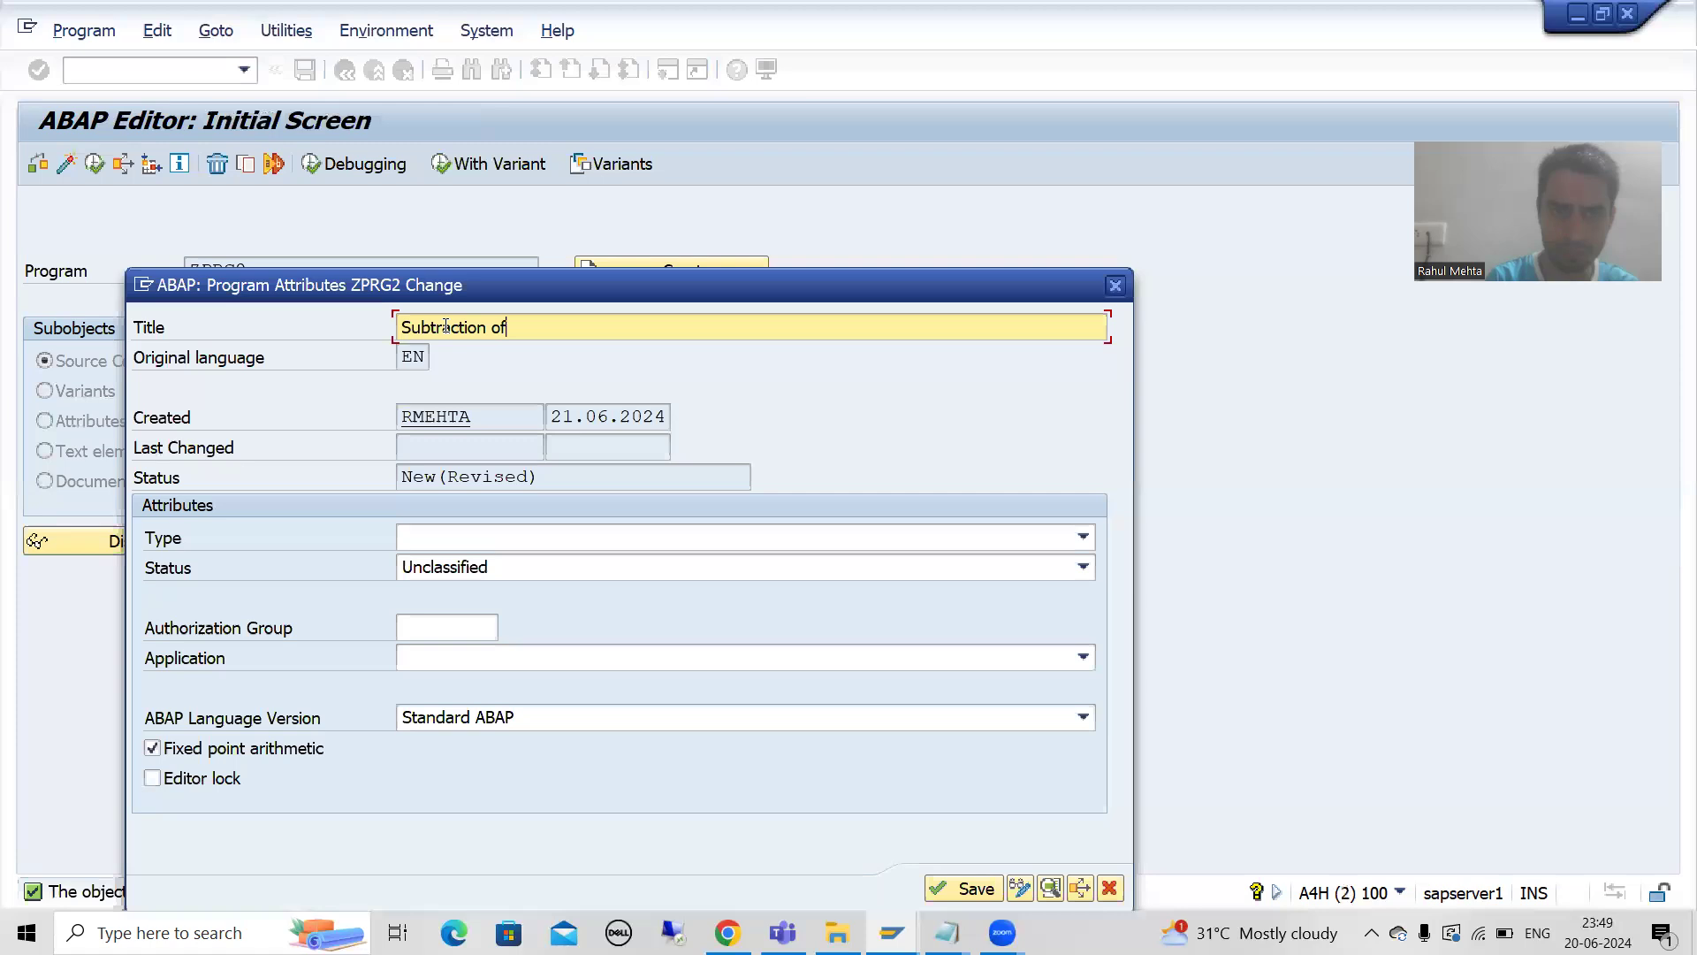
type(" 2 Numbers")
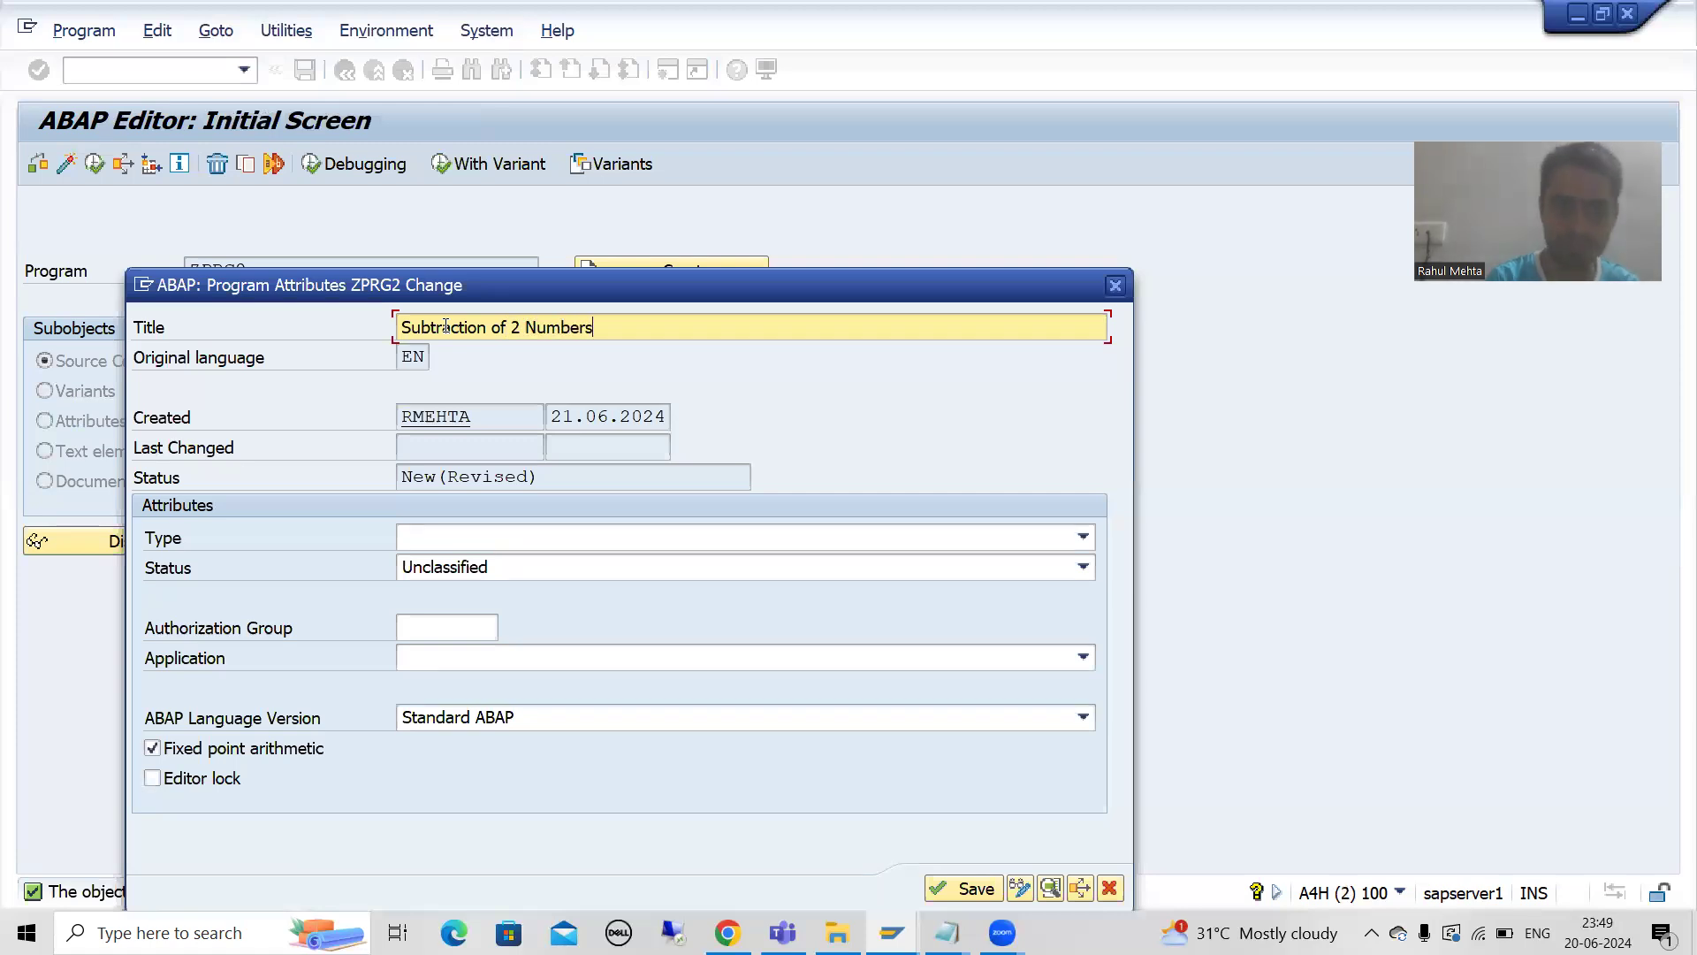
left_click(488, 533)
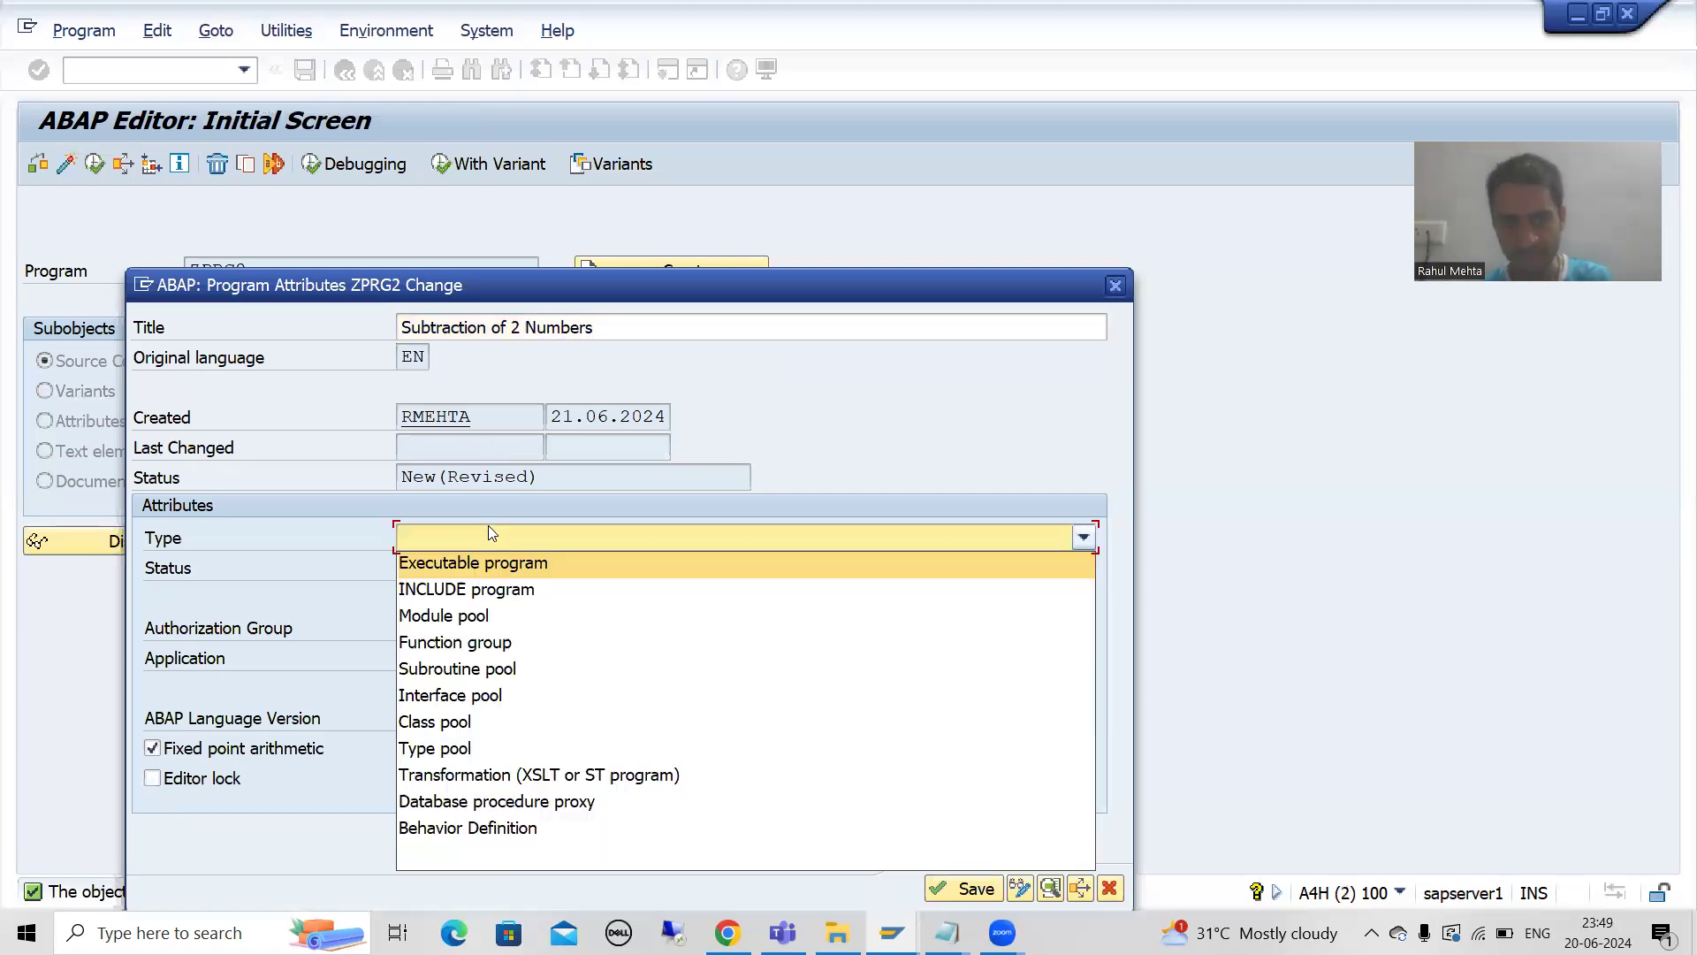
left_click(477, 558)
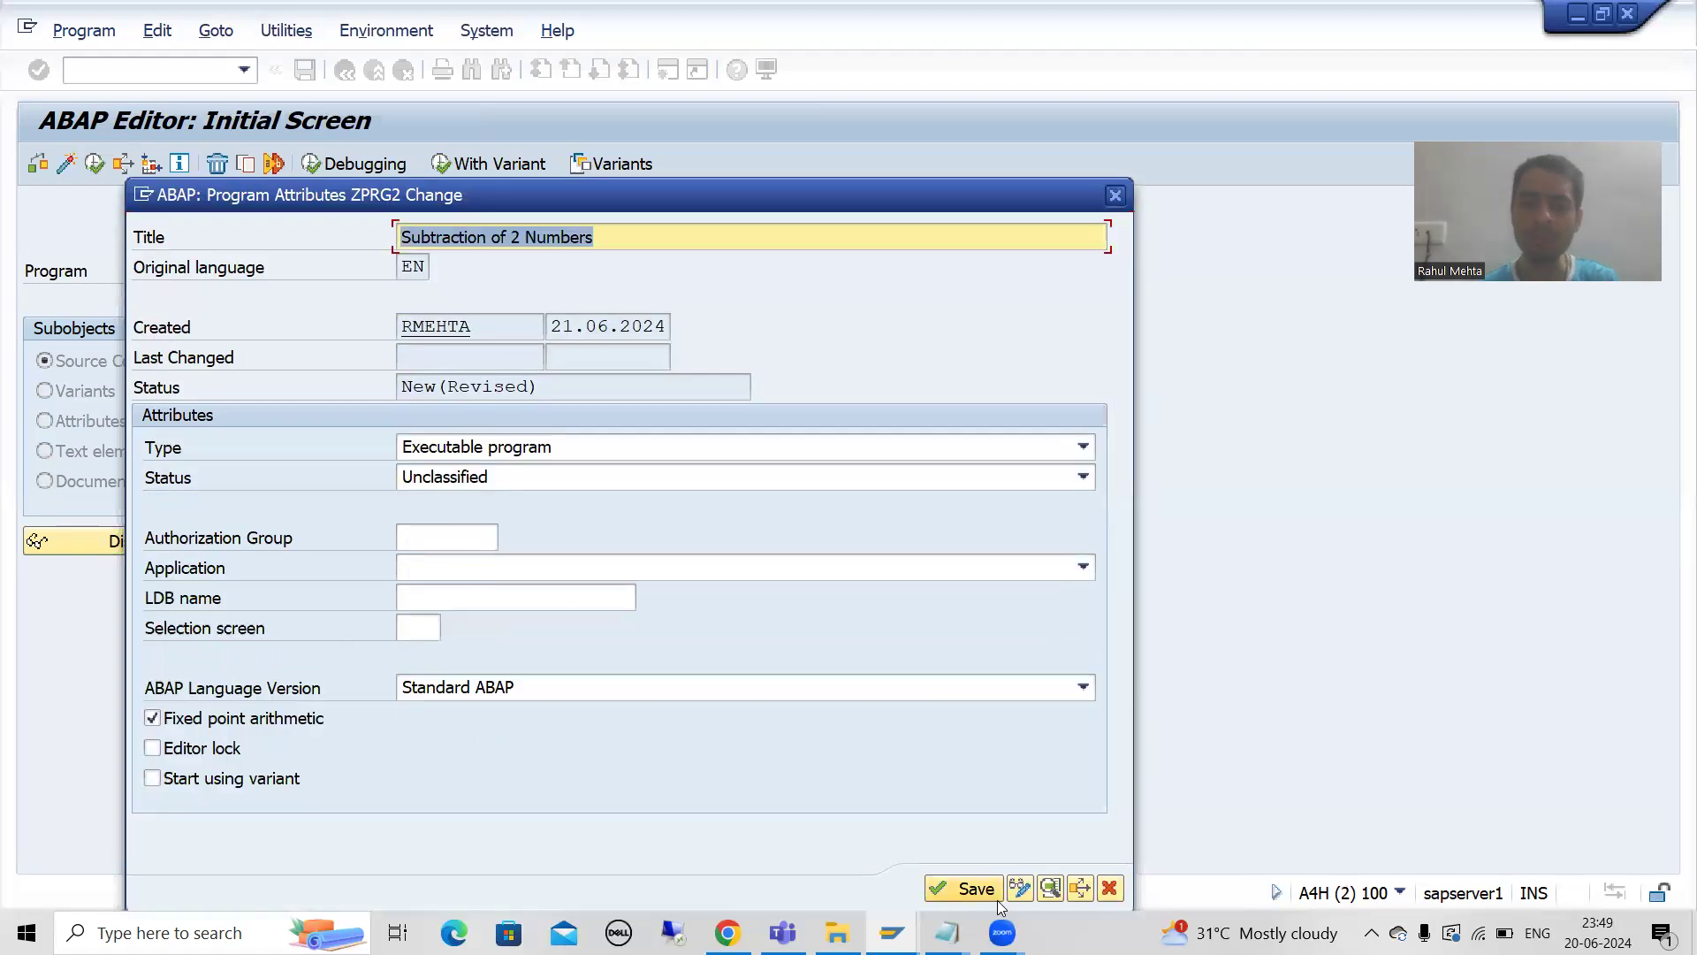
left_click(983, 894)
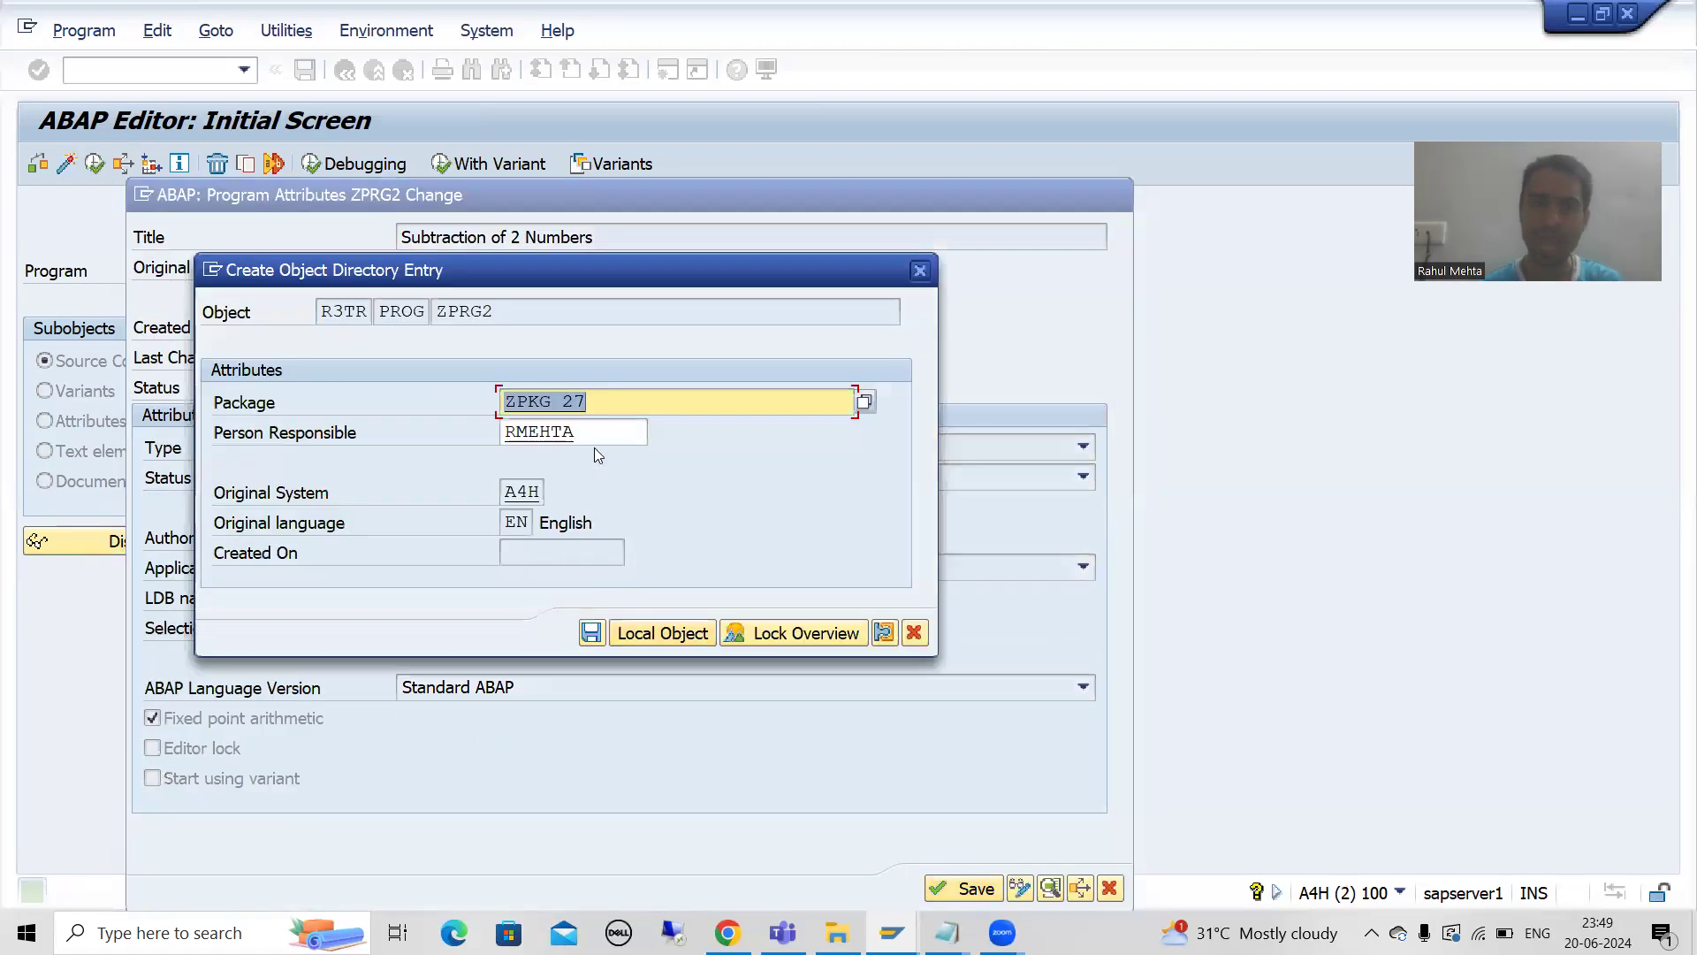
Save ZPRG2 in package ZPKG_27 under workbench request A4HK903713 and activate the program.
left_click(593, 633)
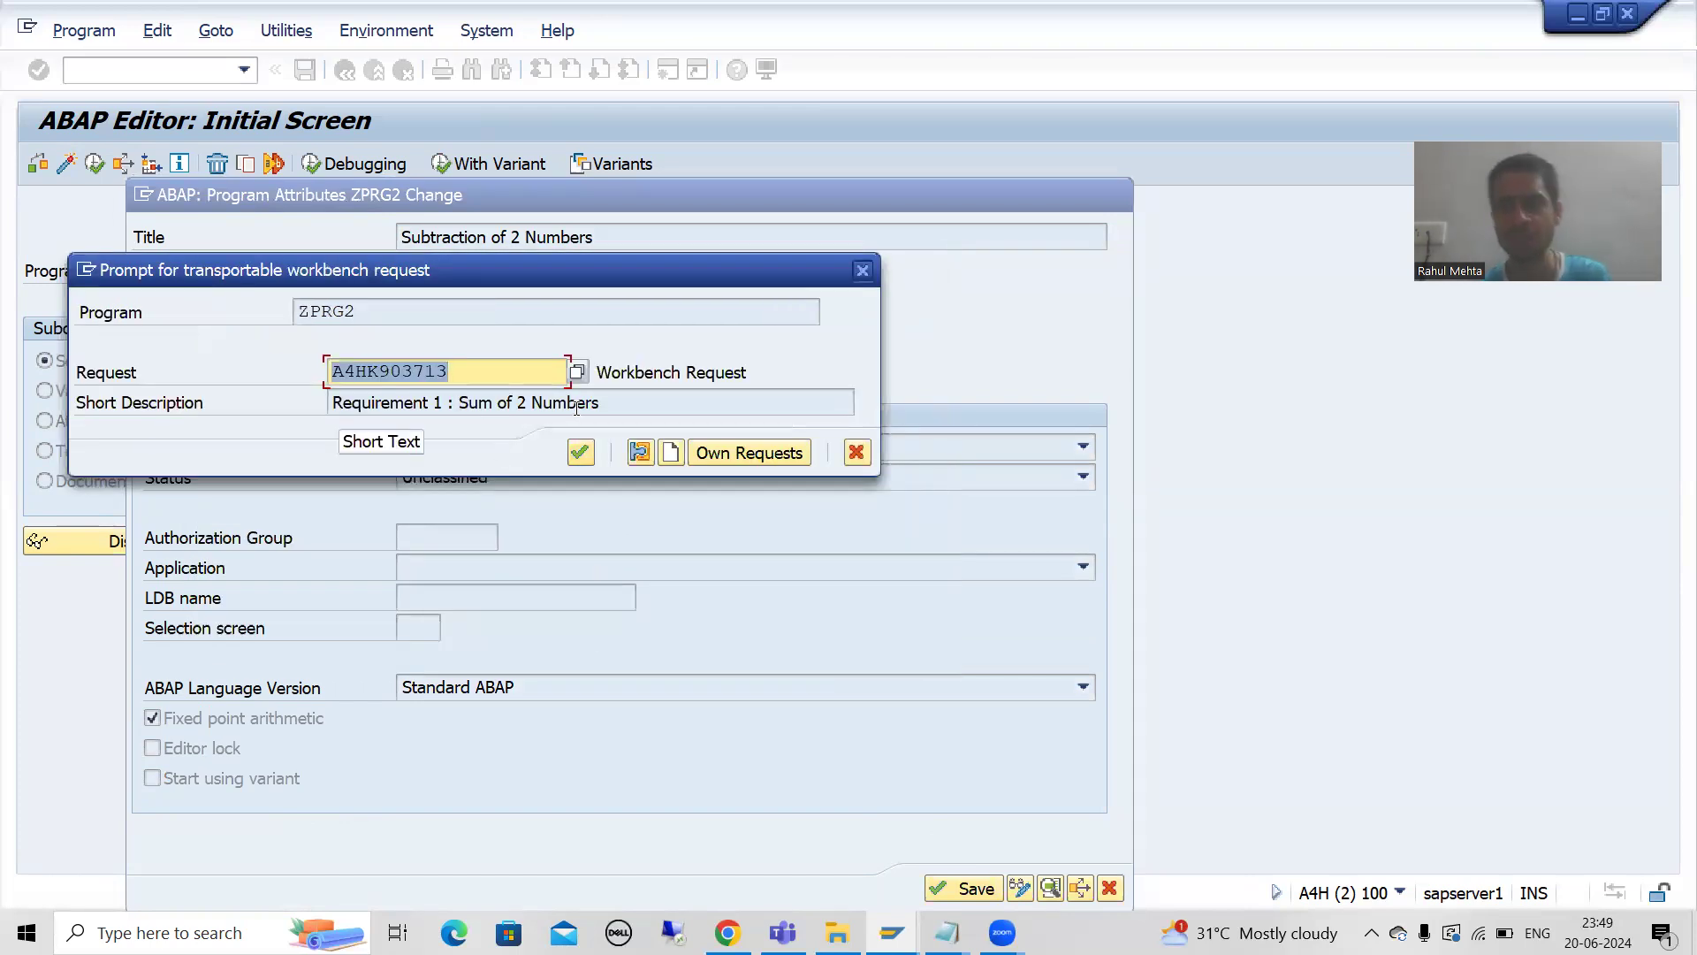
left_click(583, 458)
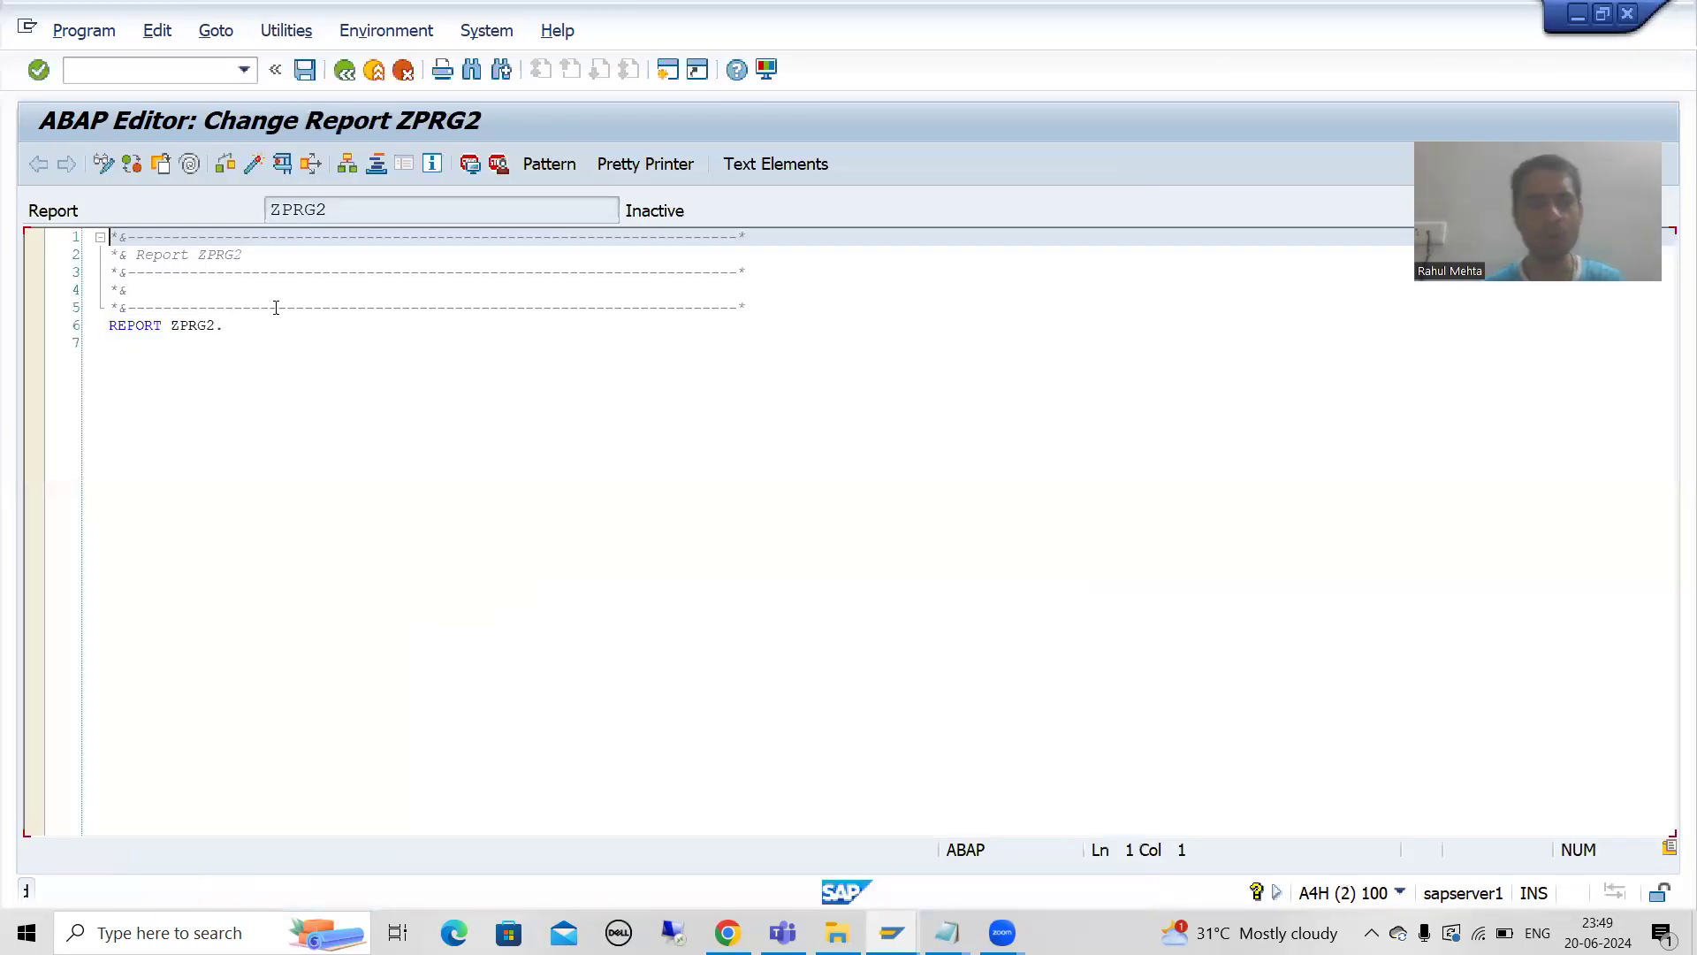
left_click(255, 166)
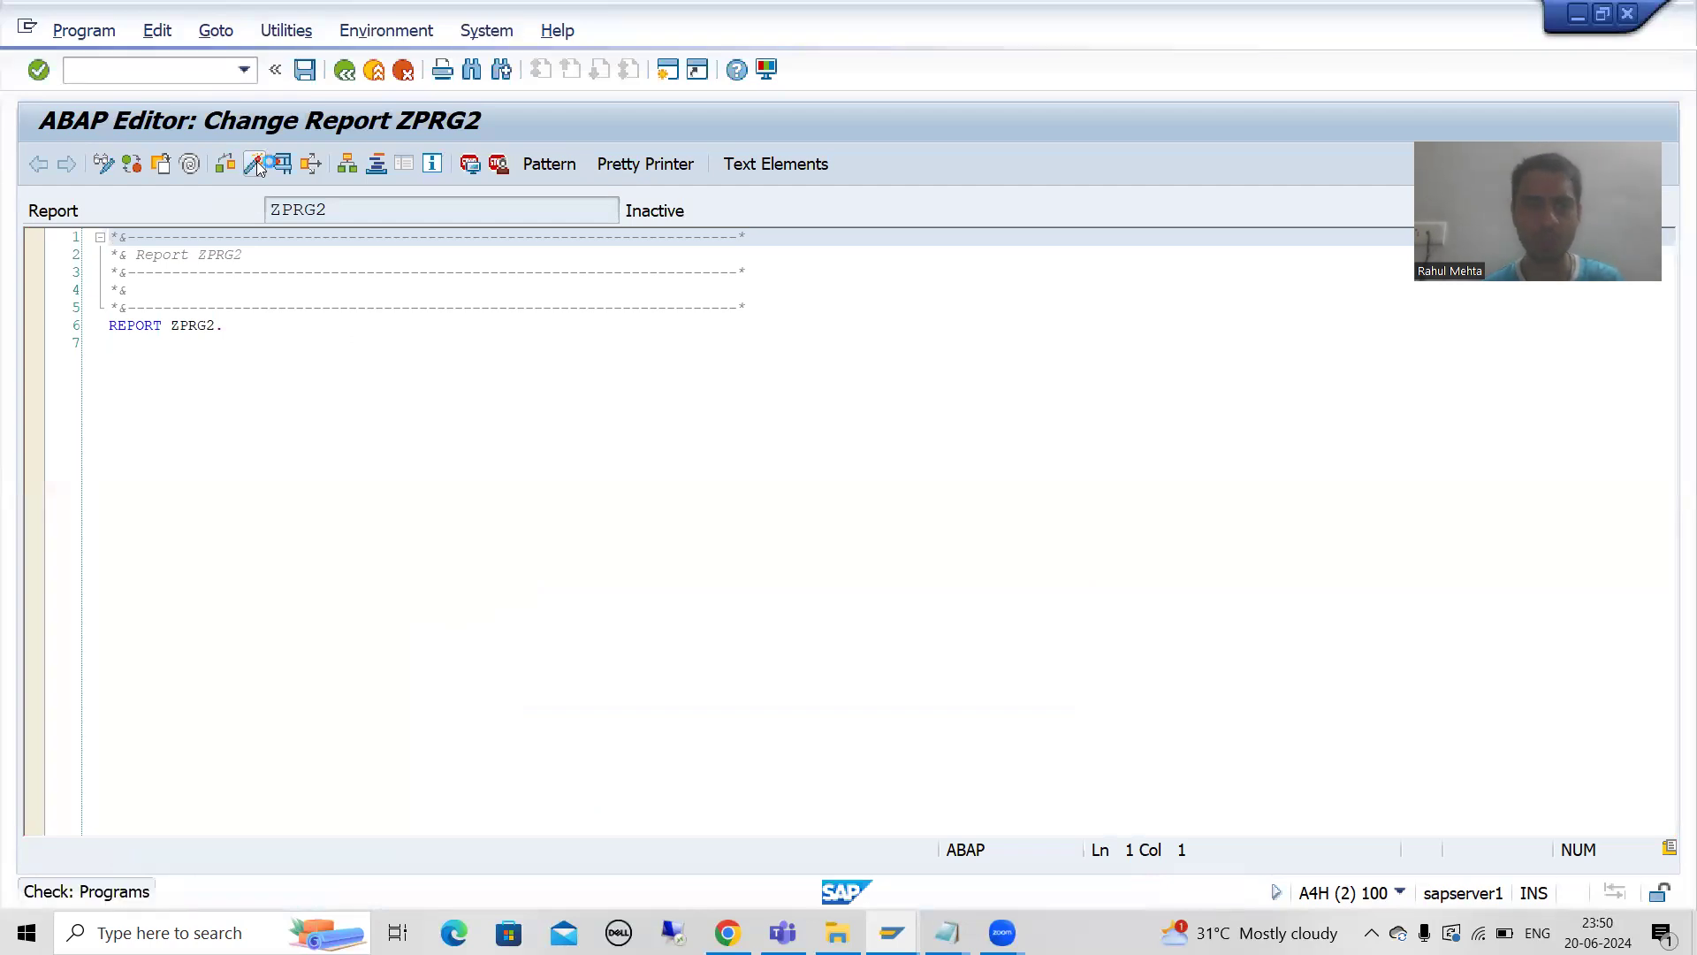
Open transaction SE09 in a new session, display the requests and expand A4HK903713 down to its program entries.
left_click(180, 73)
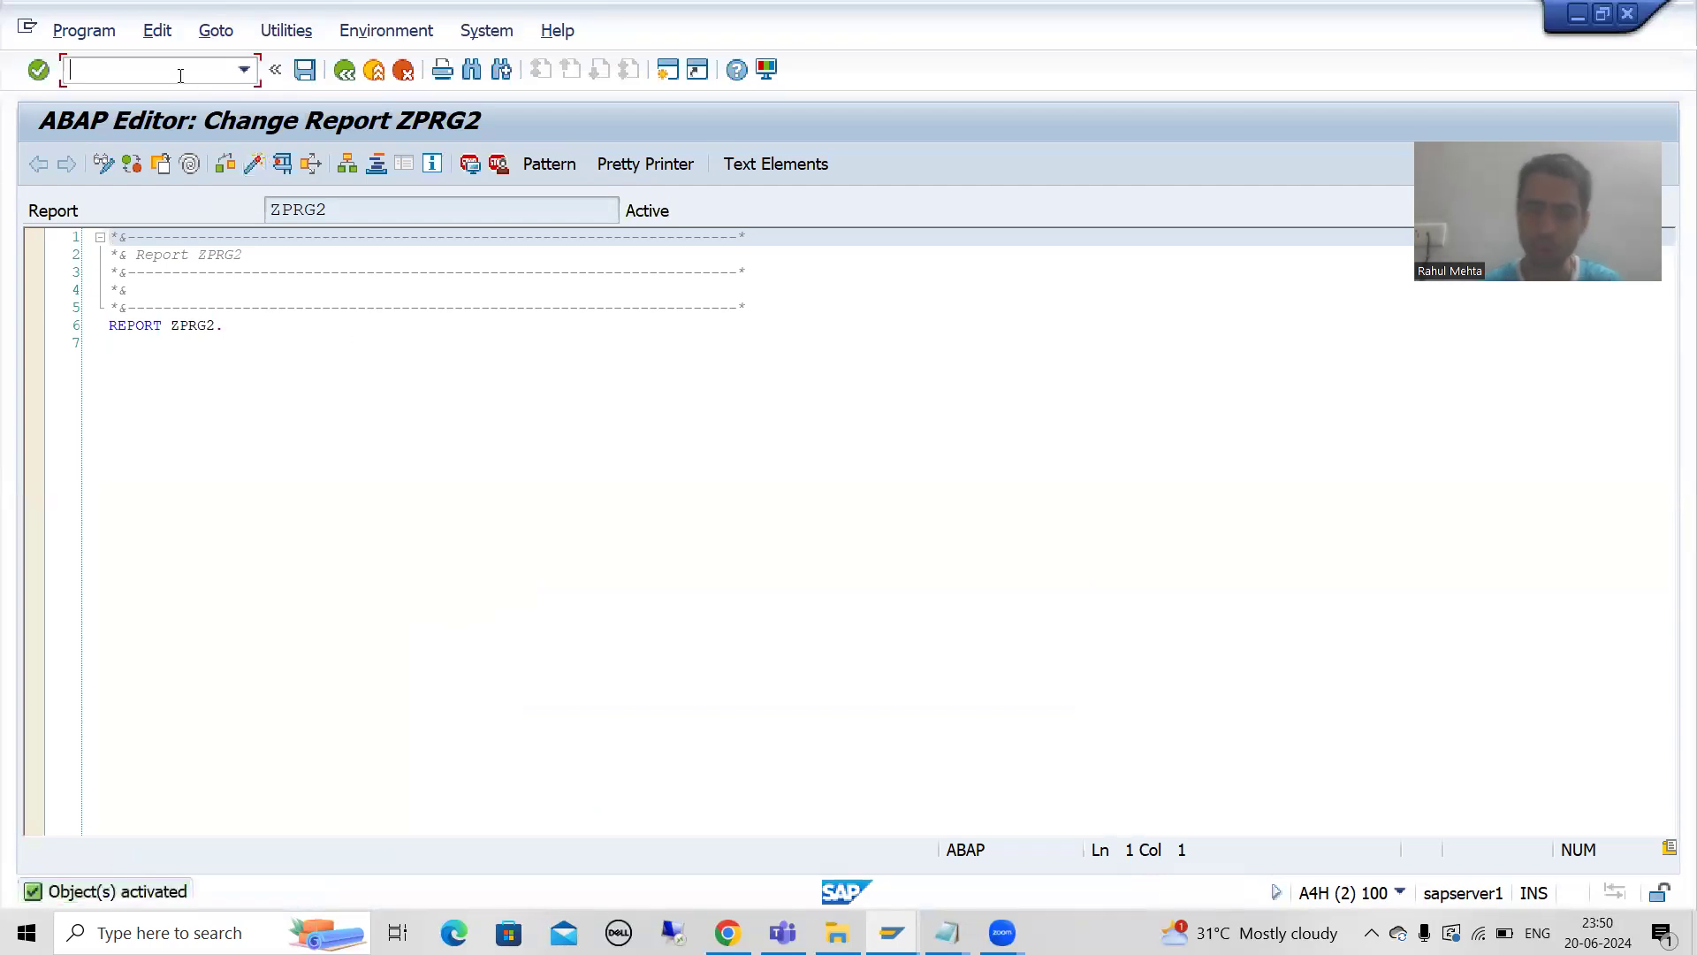
type("/ose09")
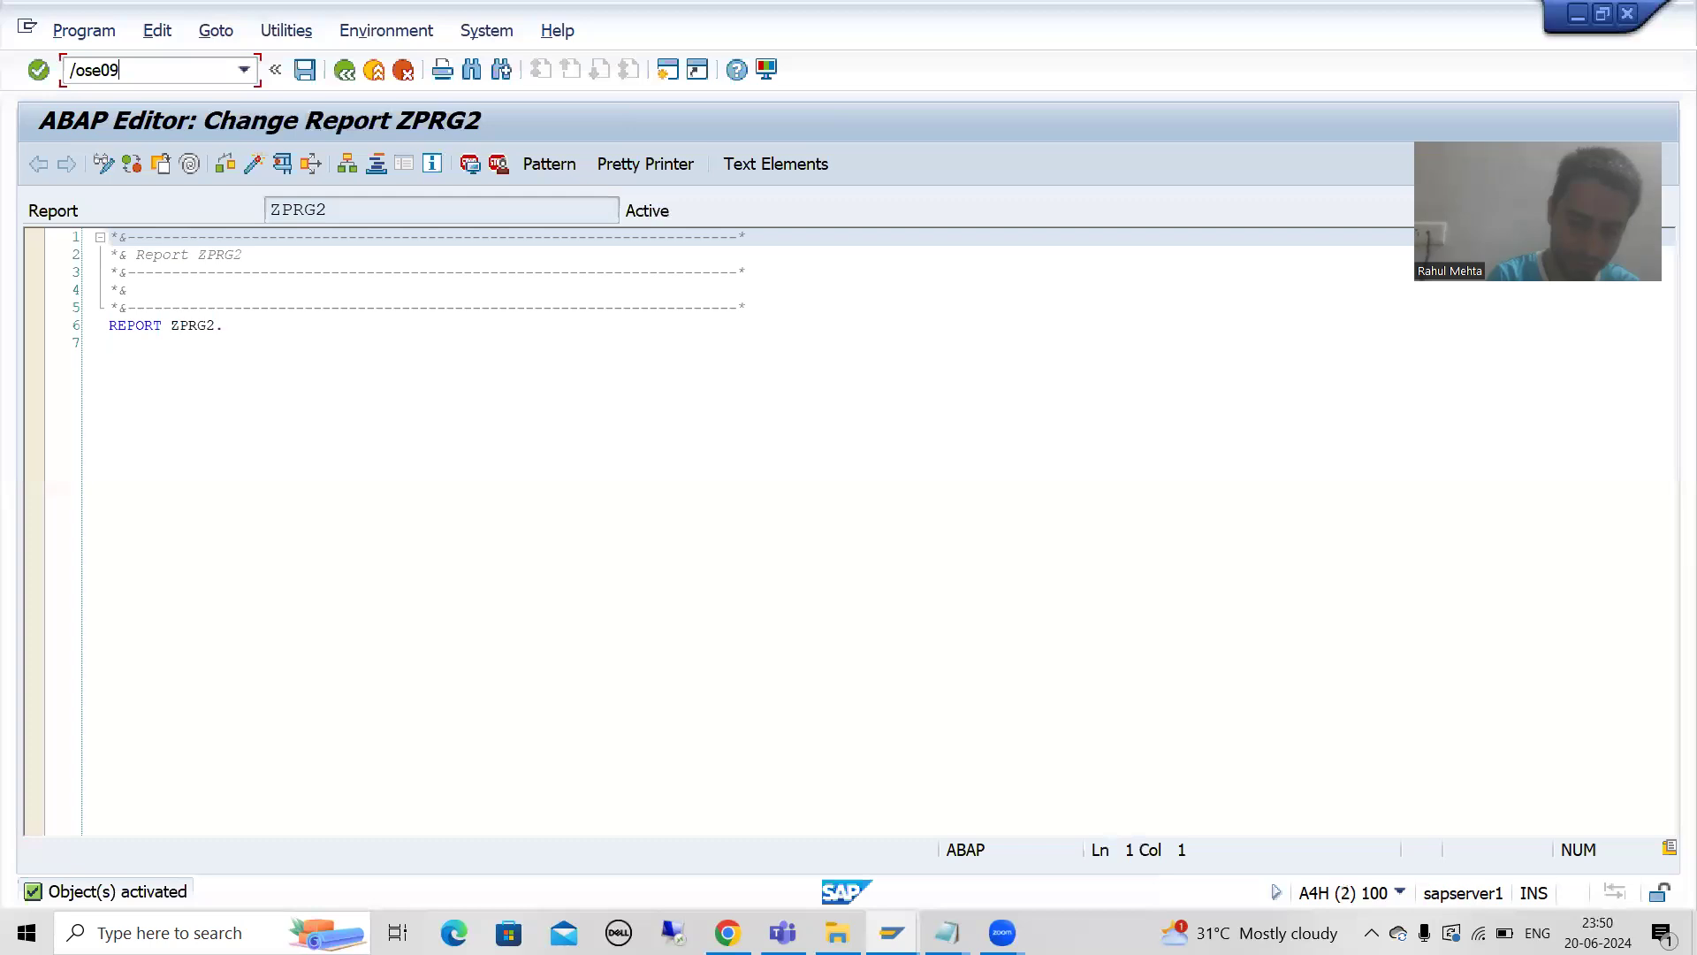
key("Return")
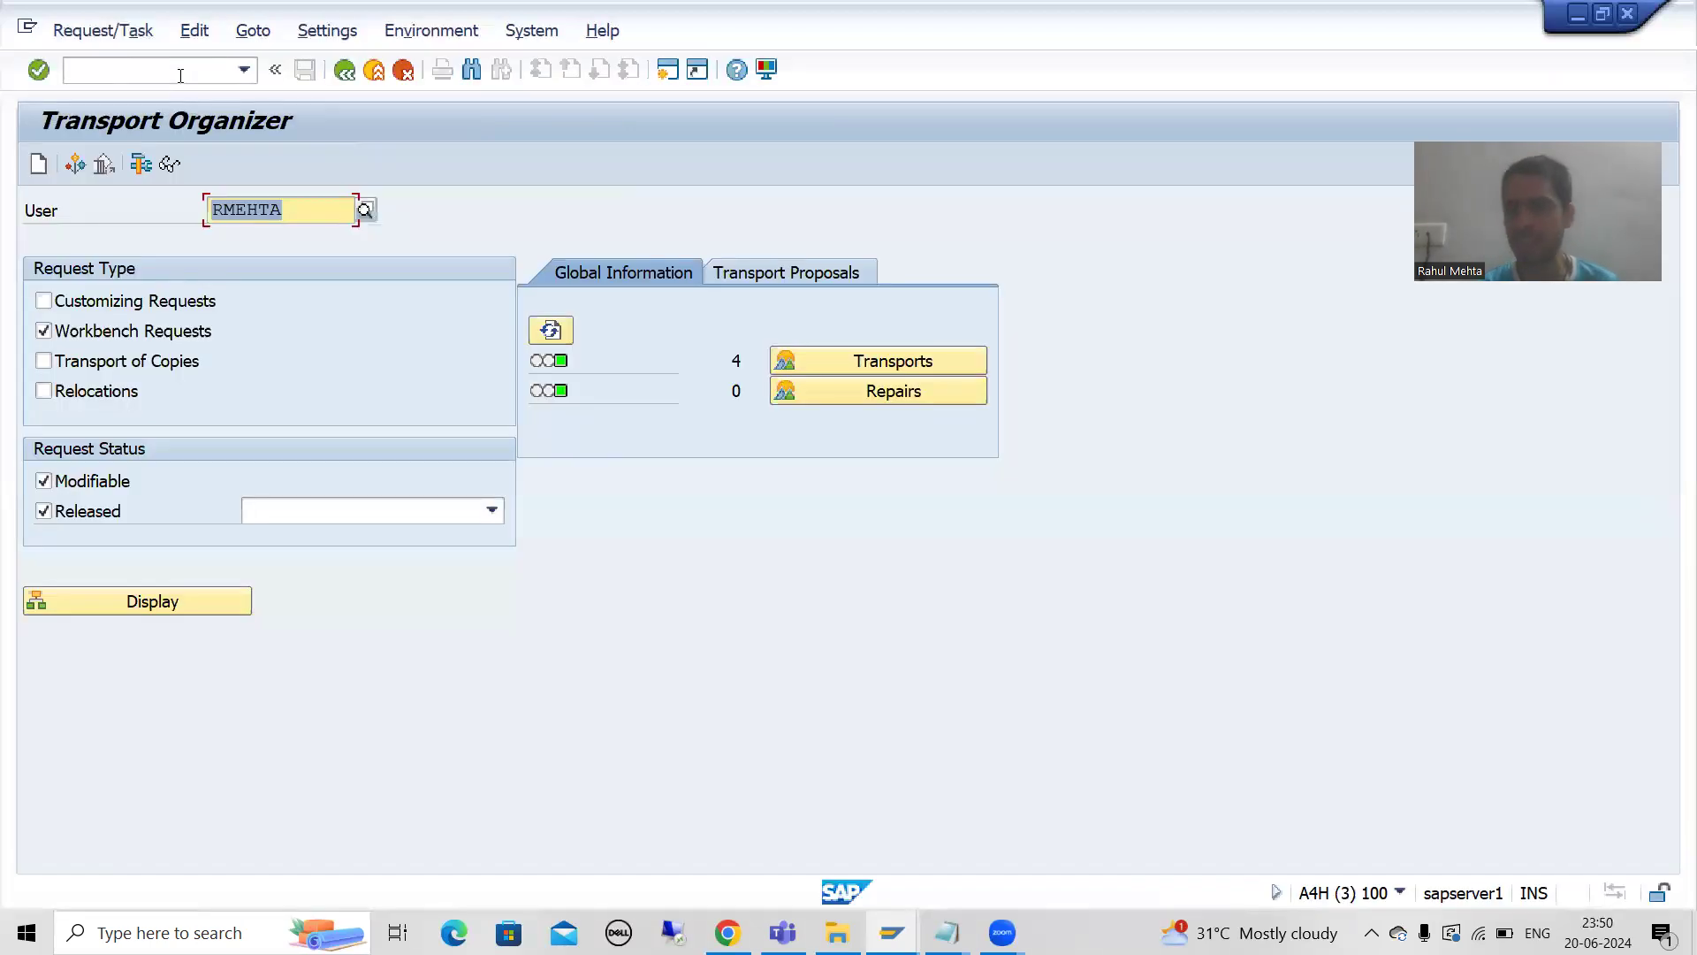
left_click(146, 601)
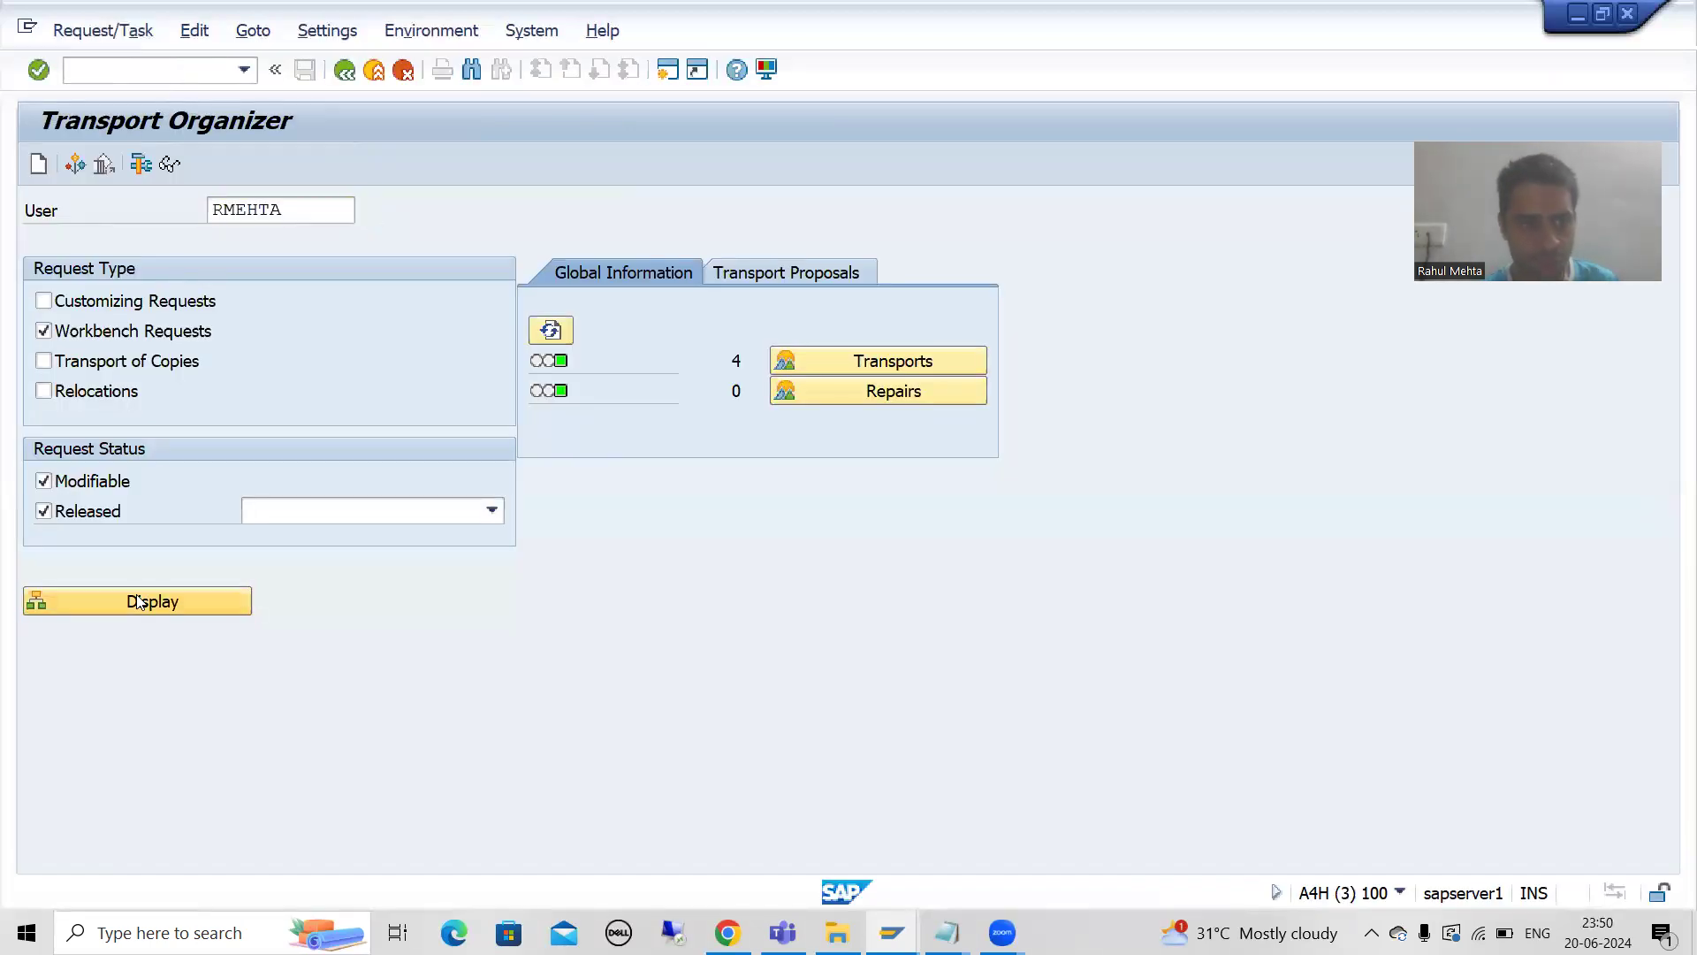
left_click(230, 397)
left_click(275, 440)
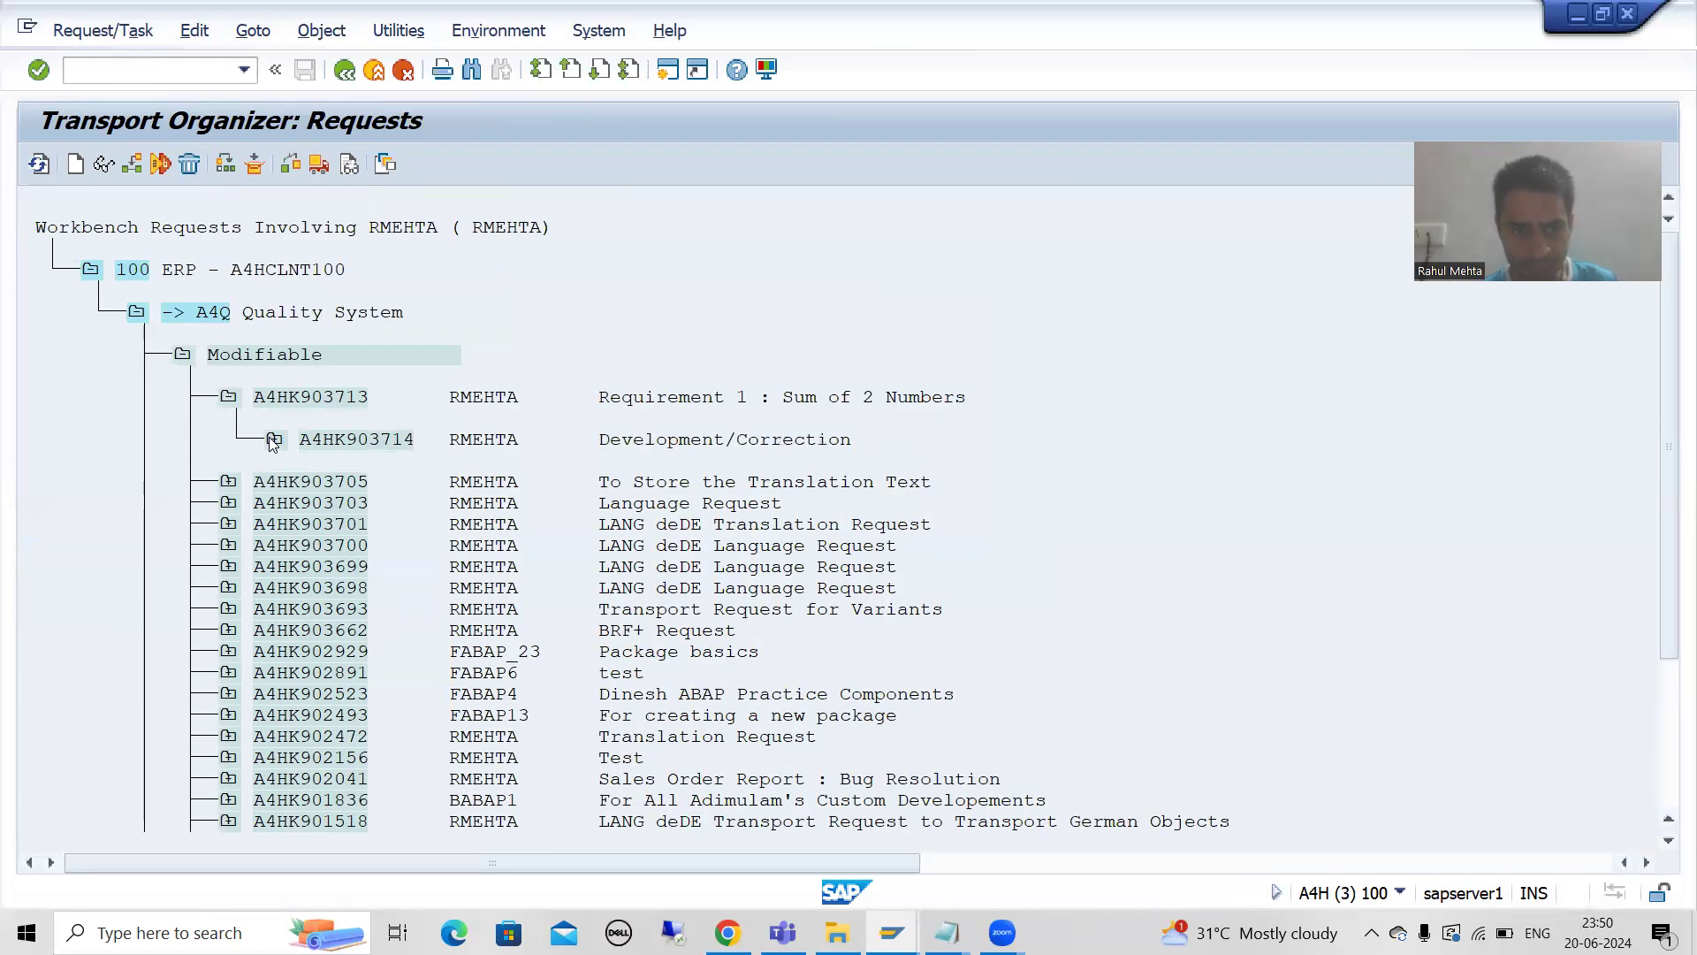
left_click(320, 483)
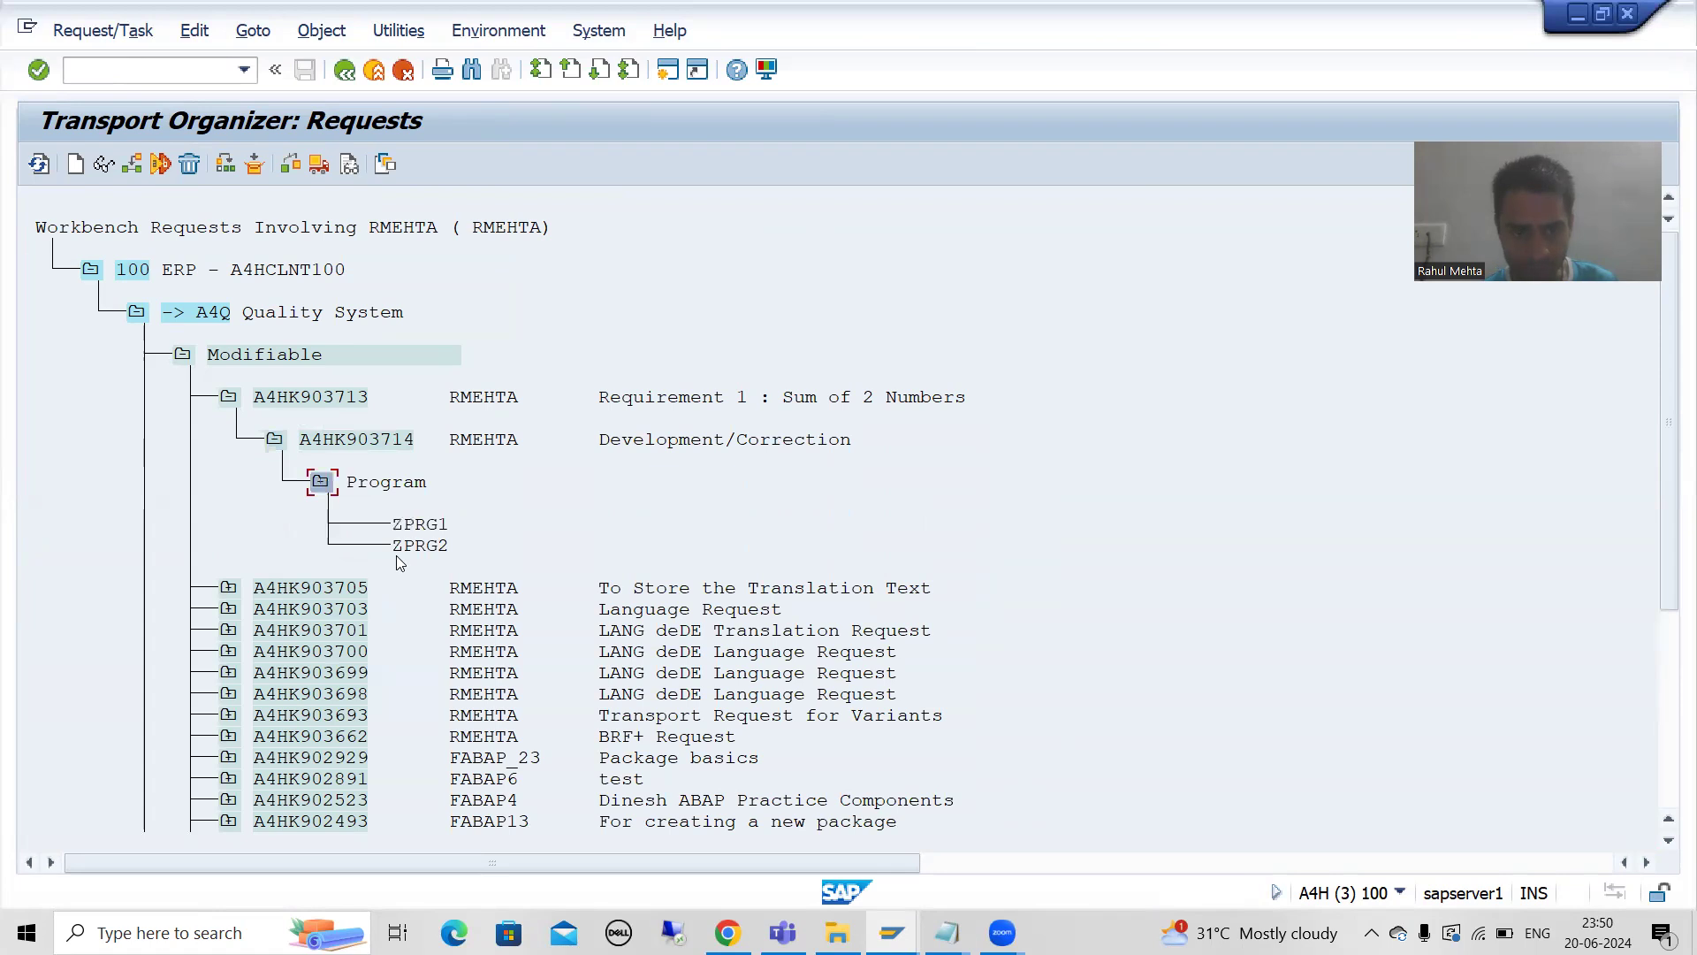
Examine the ZPRG1 and ZPRG2 entries under task A4HK903714, along with the ZPRG2 source code in its own session.
left_click(442, 527)
left_click(433, 546)
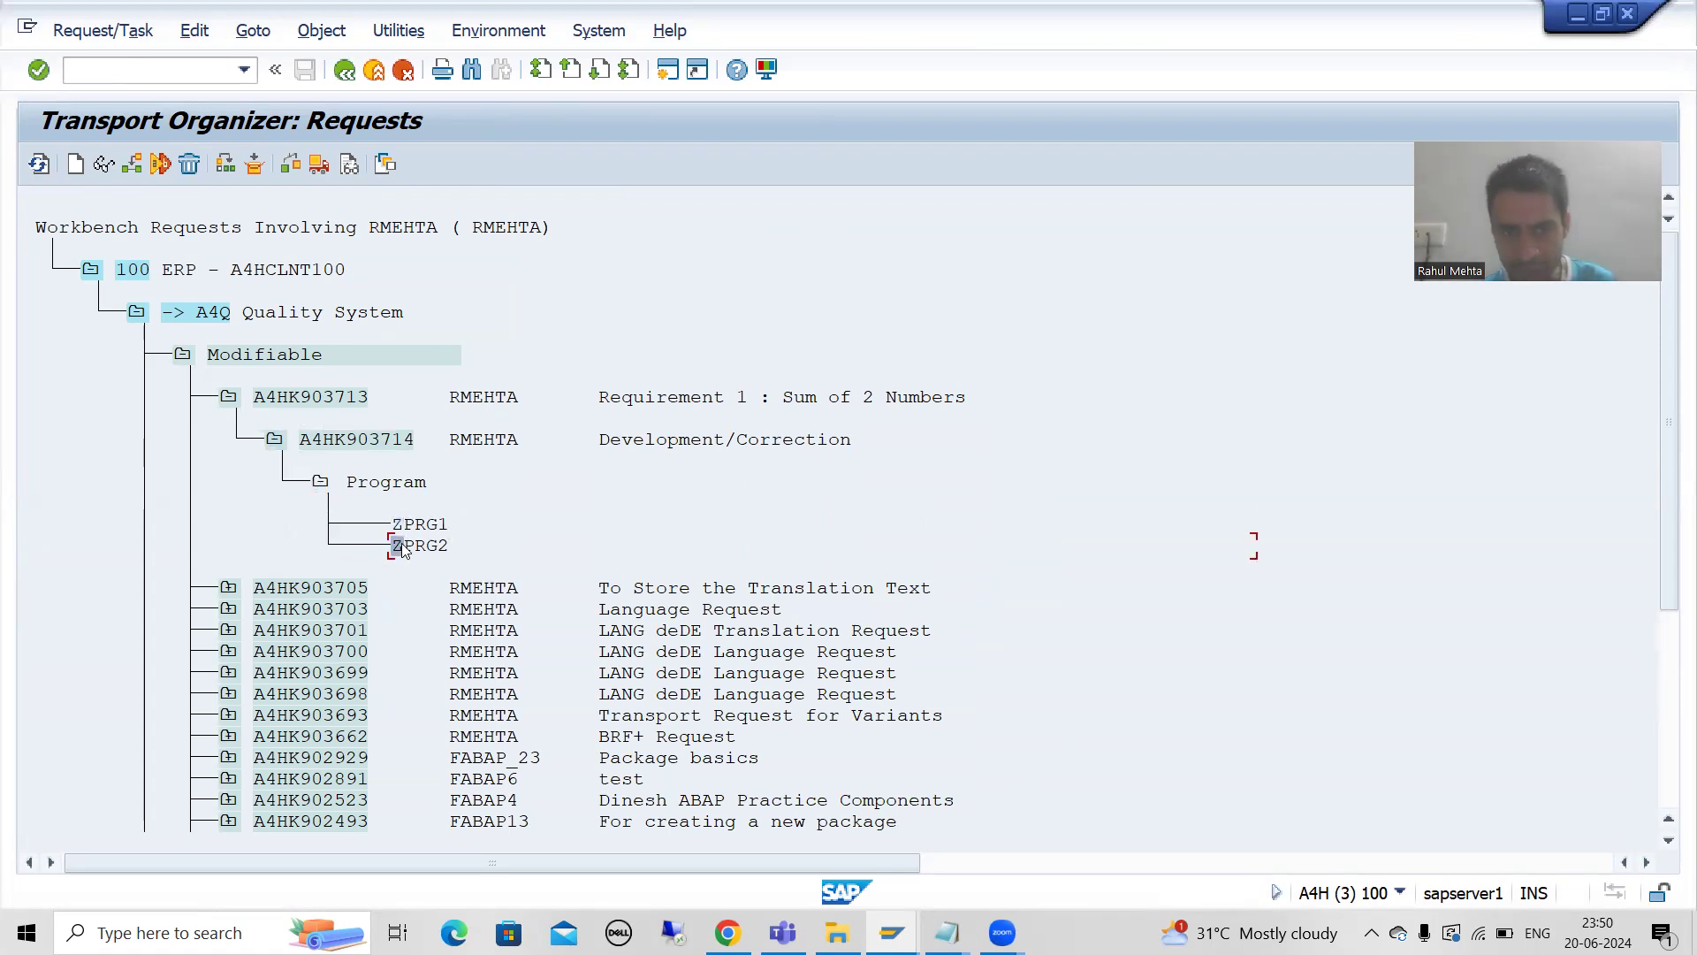
double_click(433, 547)
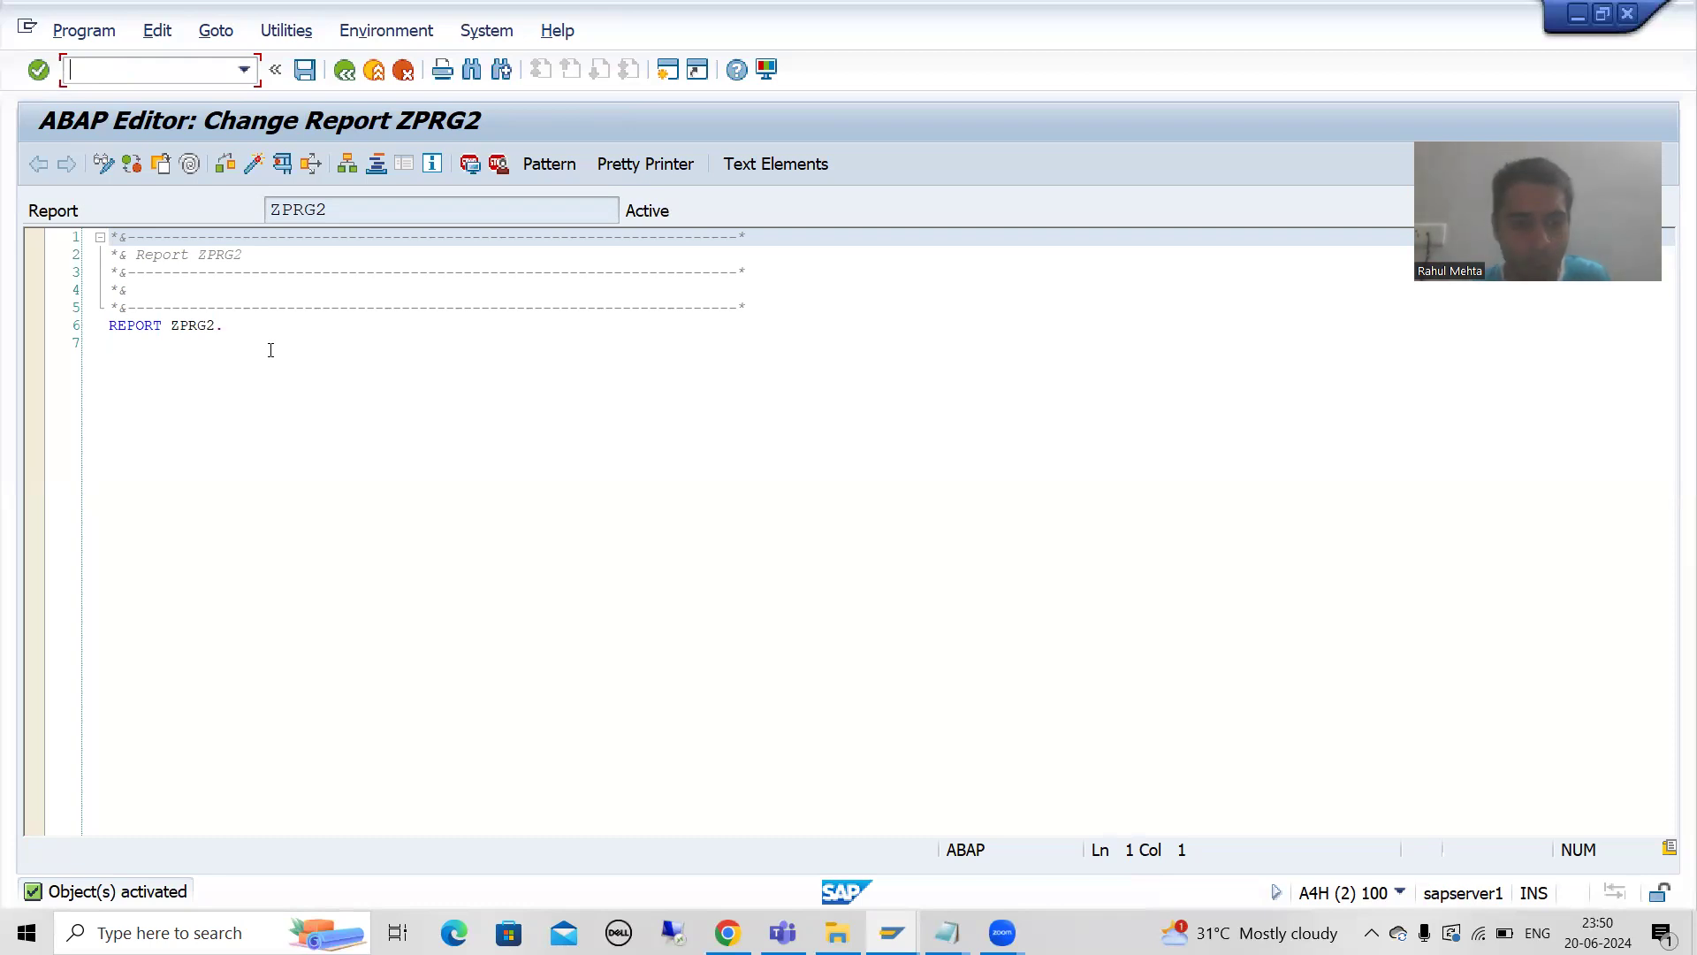
key("alt+Tab")
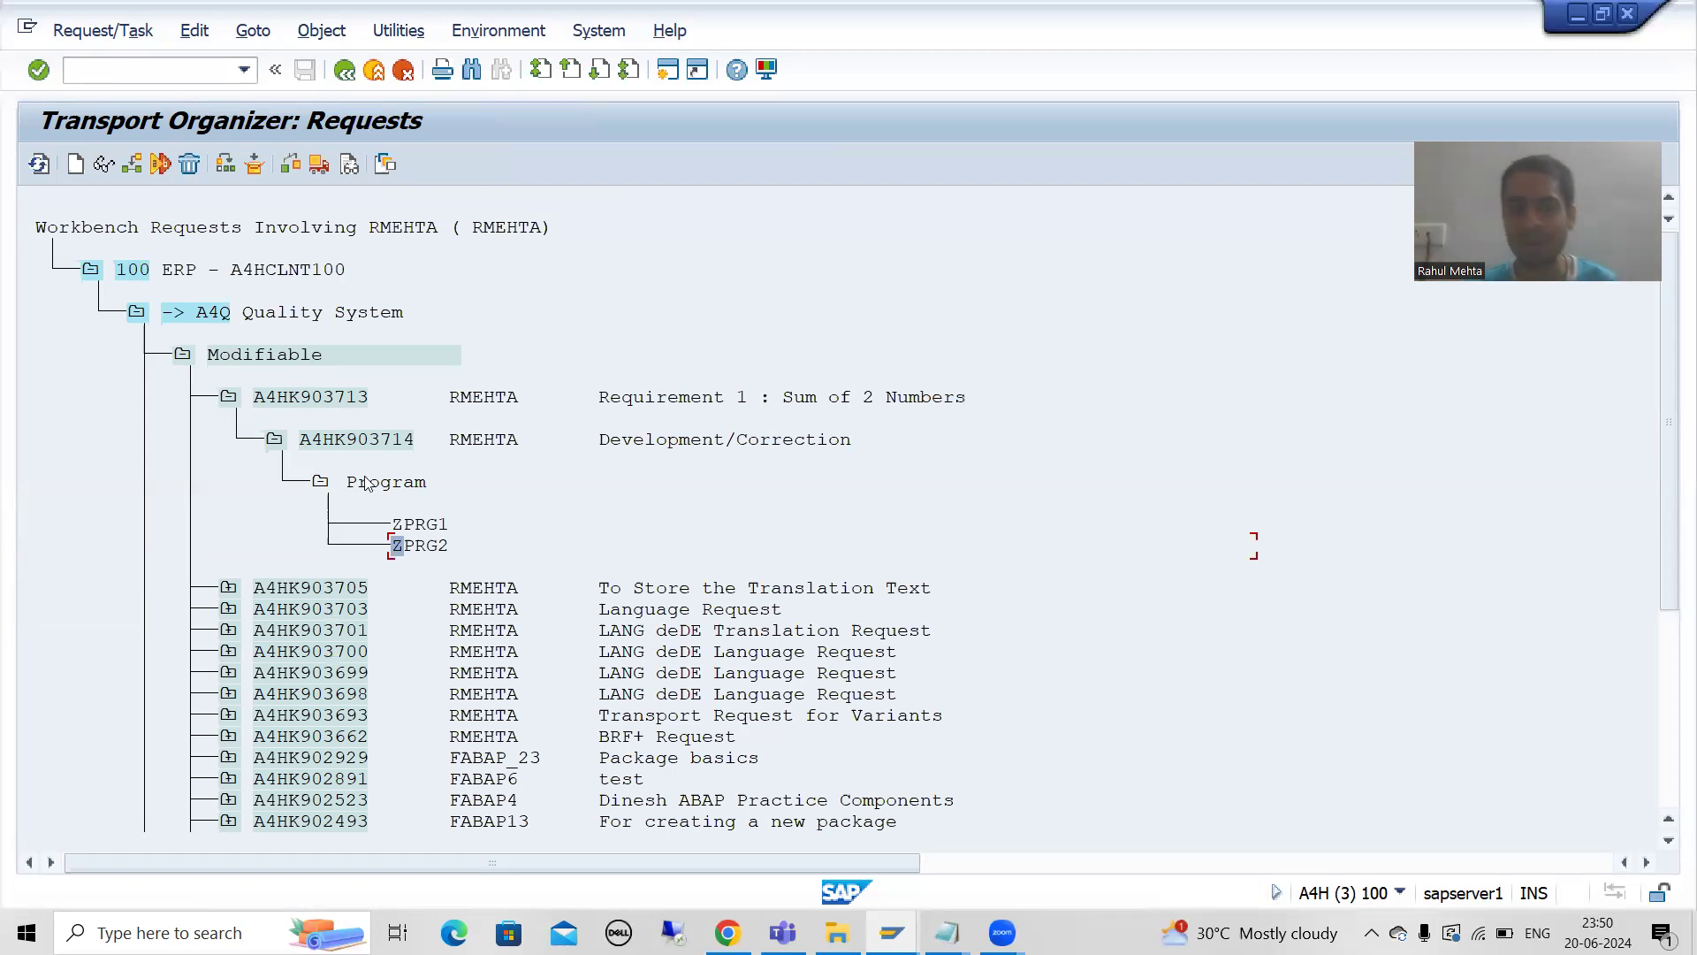
left_click_drag(392, 547, 439, 550)
left_click(445, 550)
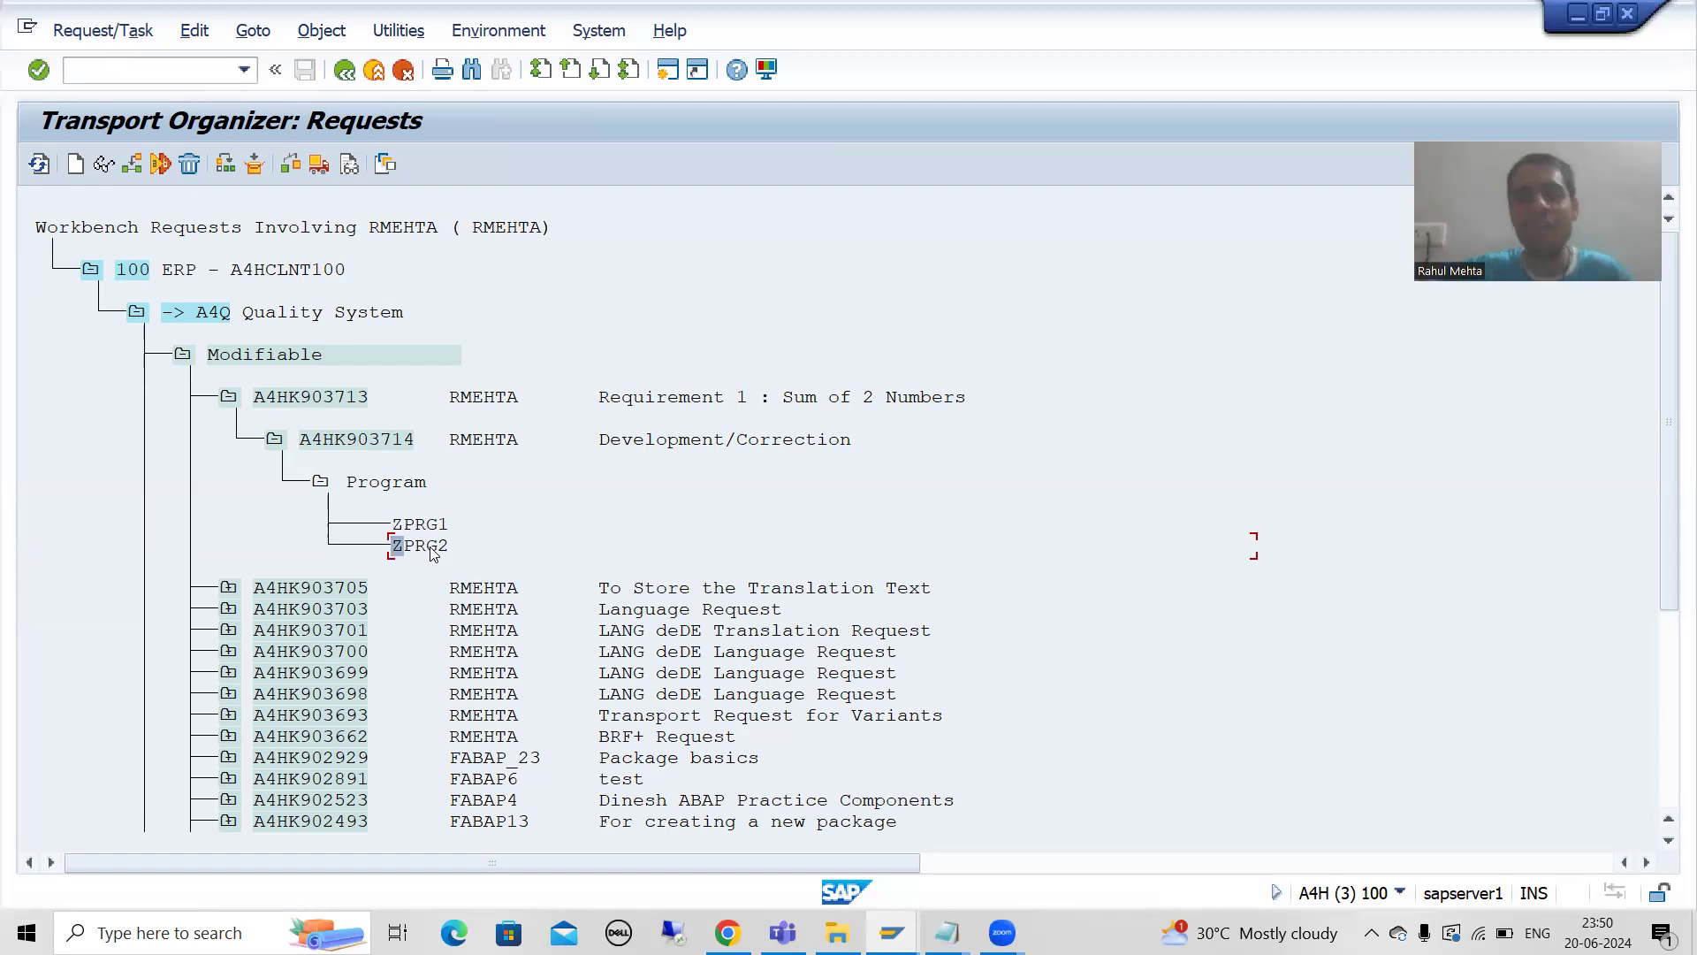
left_click_drag(393, 523, 446, 529)
key("ctrl+c")
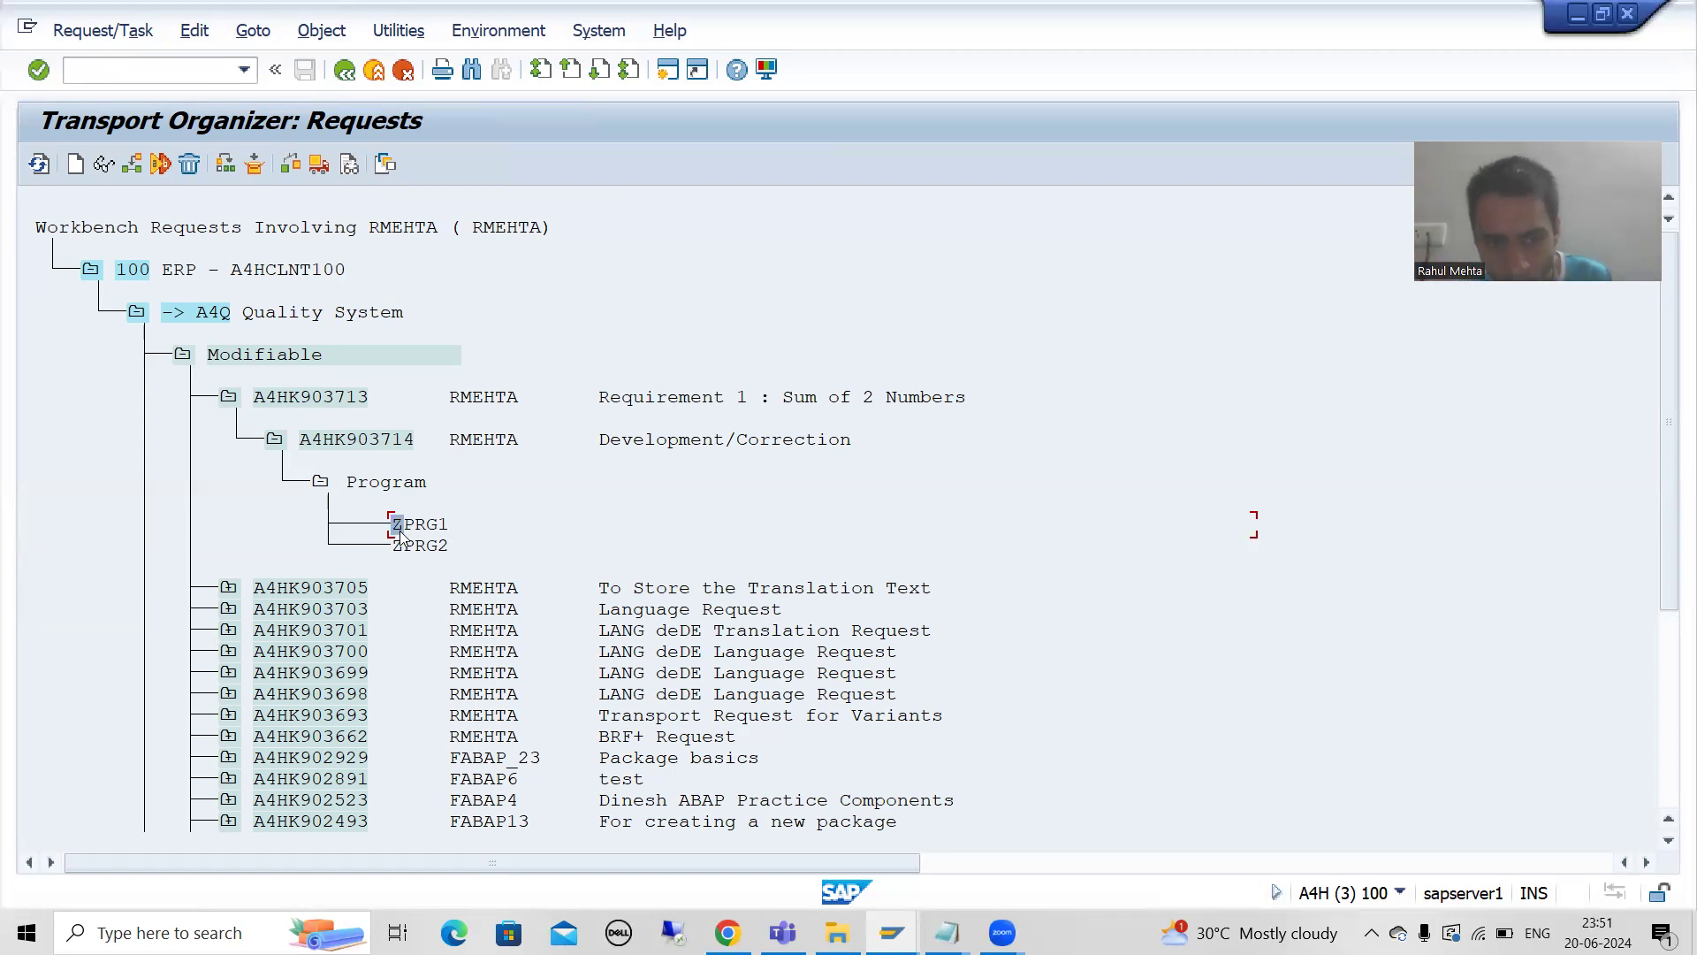
left_click_drag(409, 528, 452, 531)
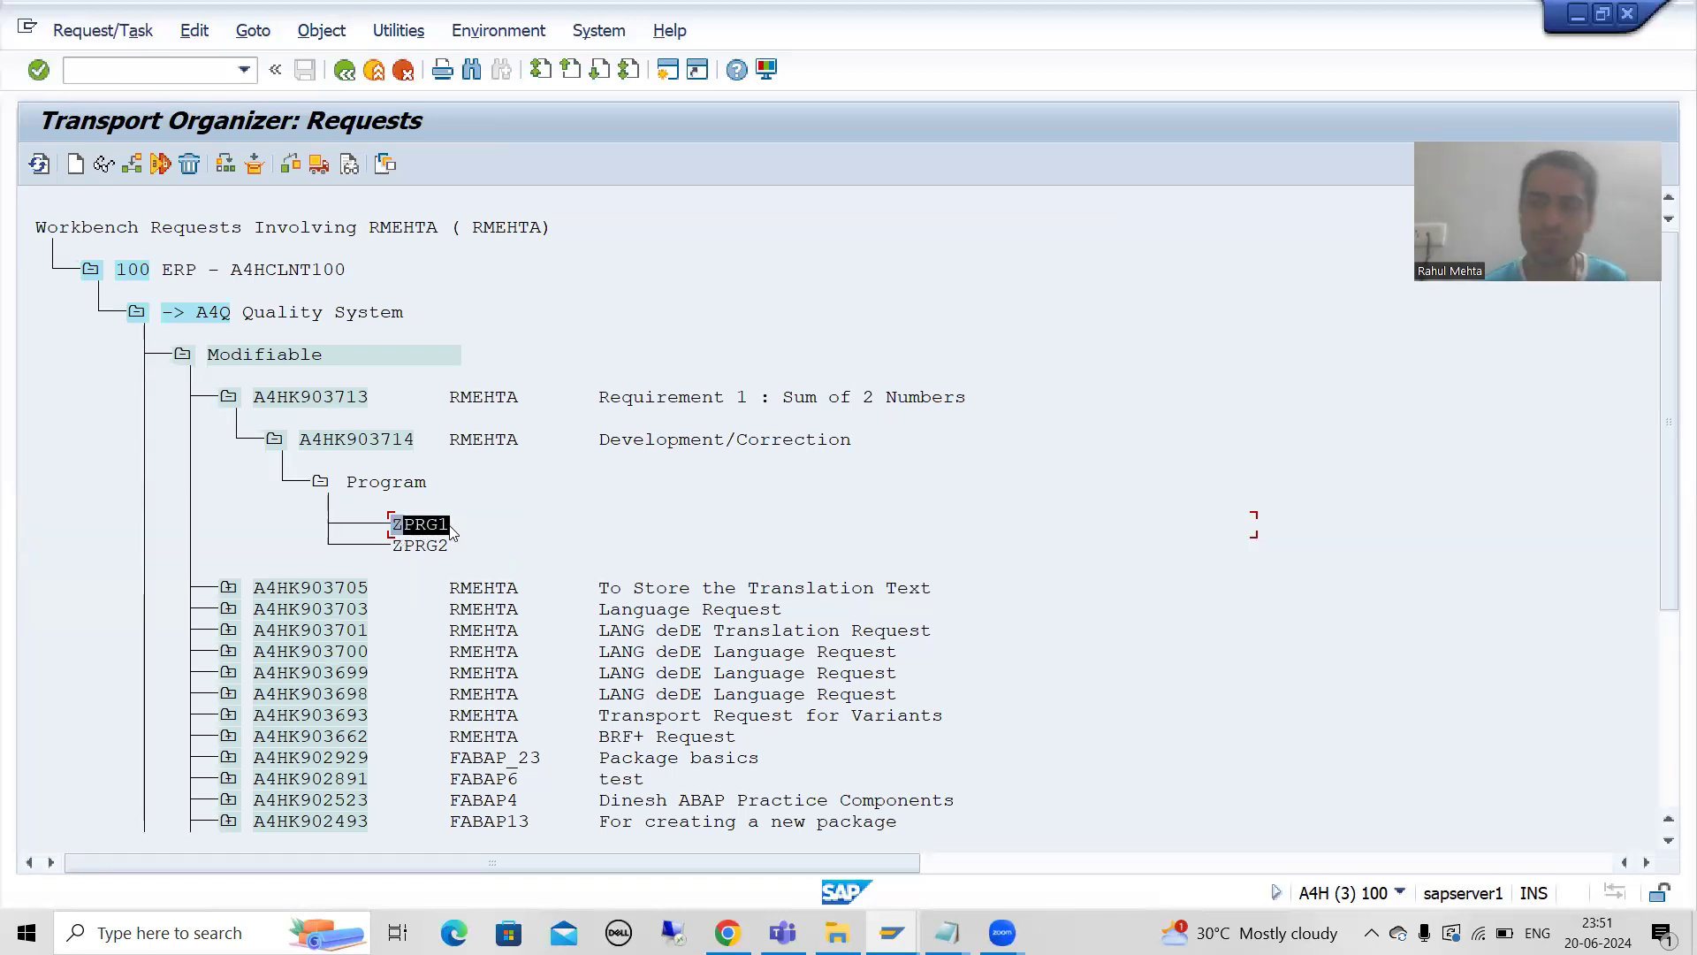
left_click(451, 531)
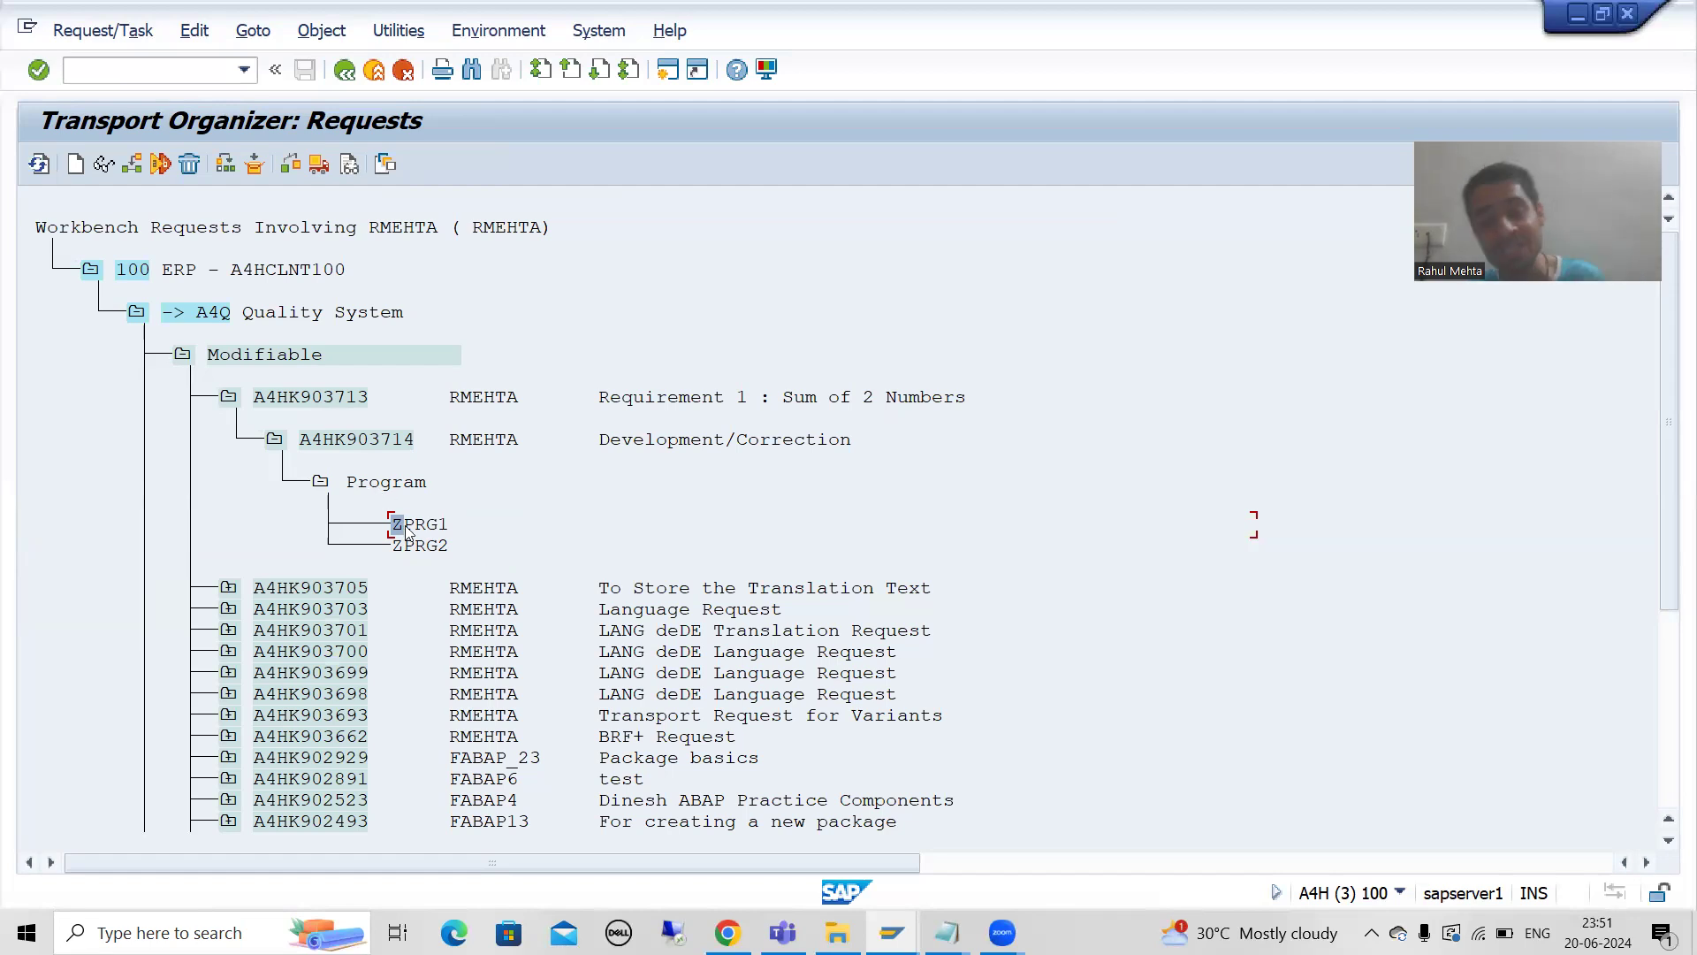
Open SE09 in another session and create a workbench request with the short description "Requirement1 : SUM of 2 Numbers".
left_click(85, 71)
type("/ose09")
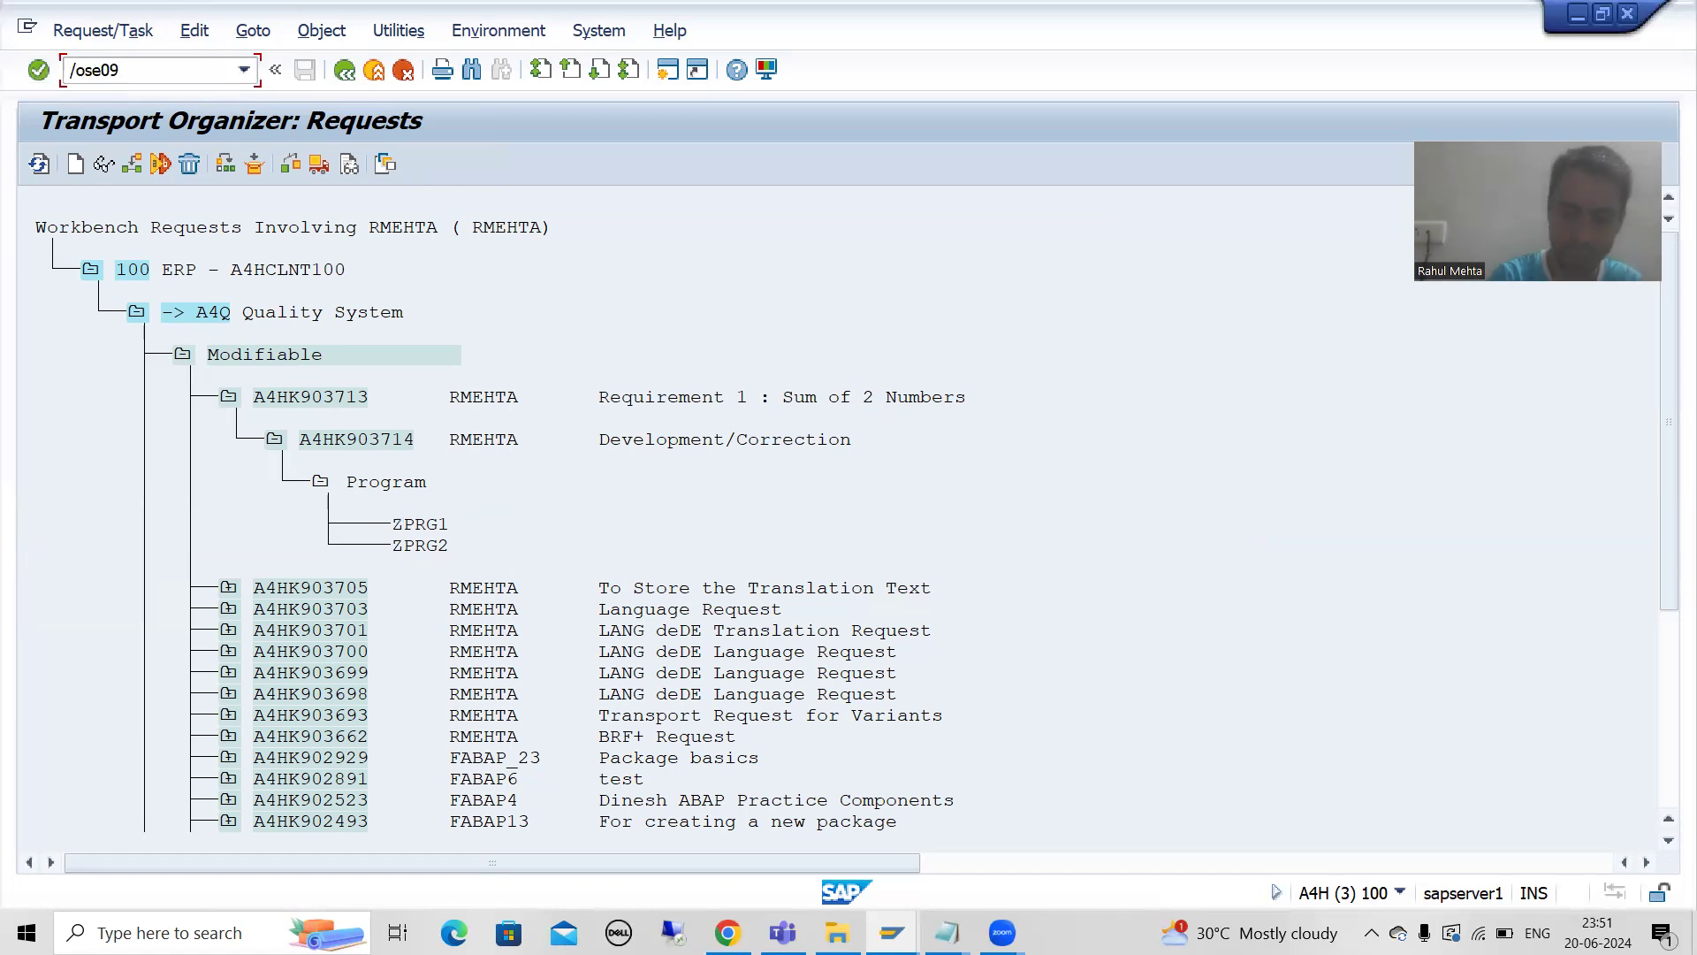
key("Return")
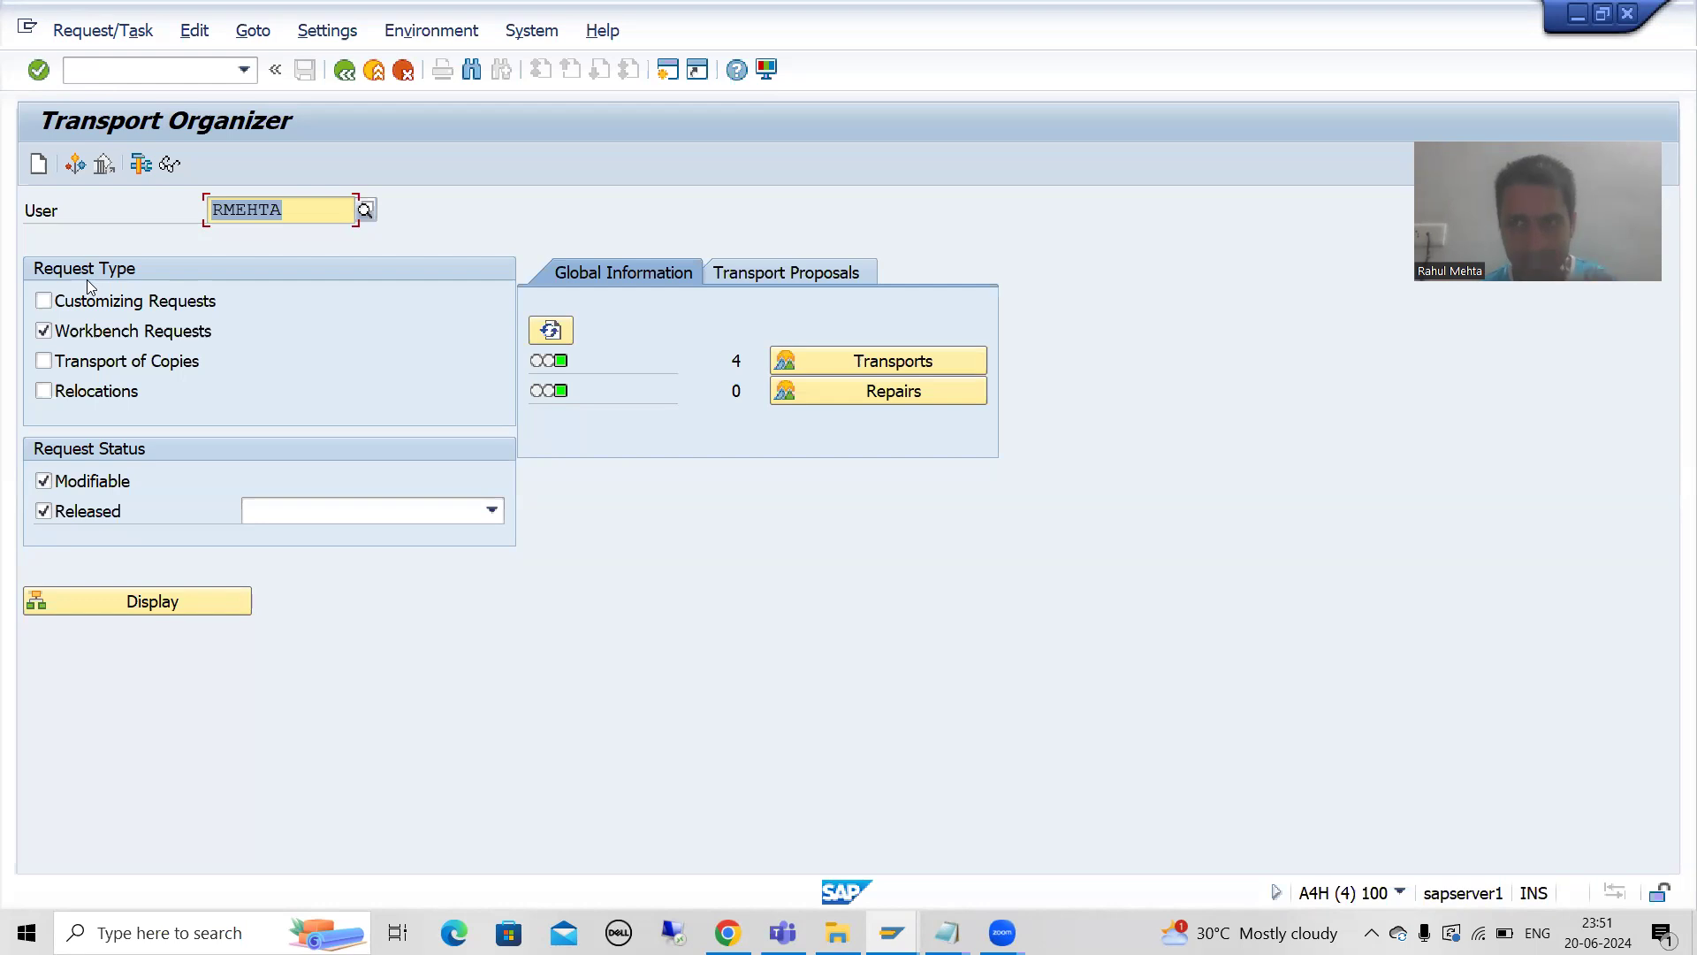
left_click(38, 164)
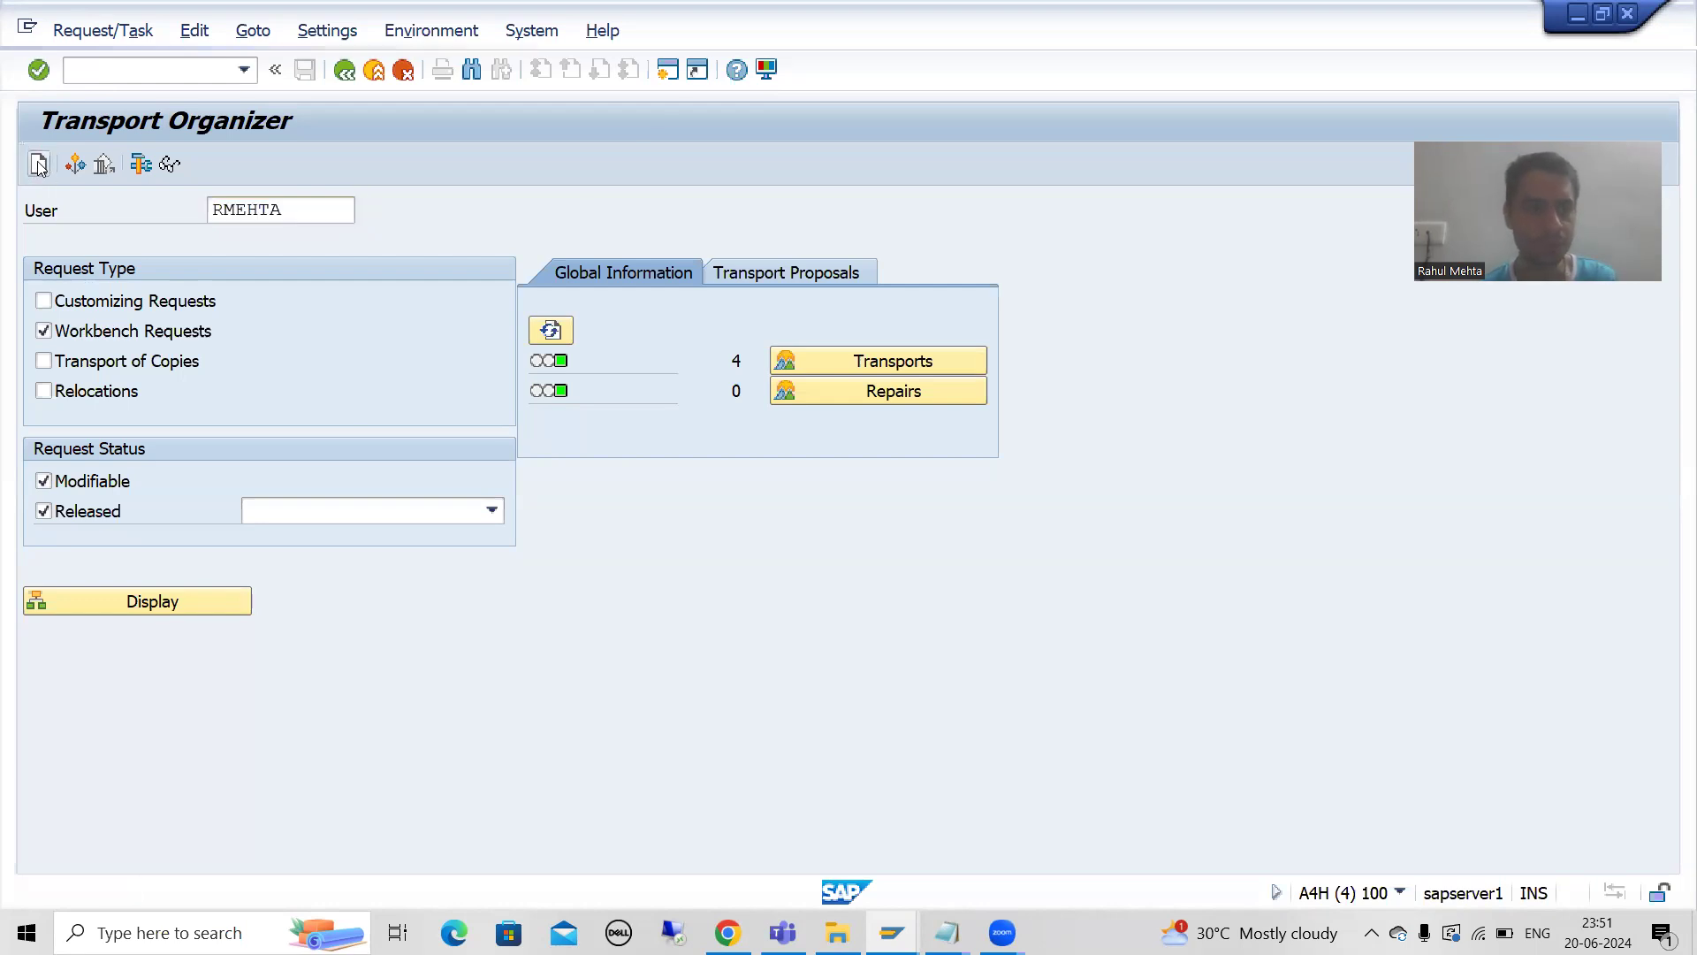
left_click(286, 465)
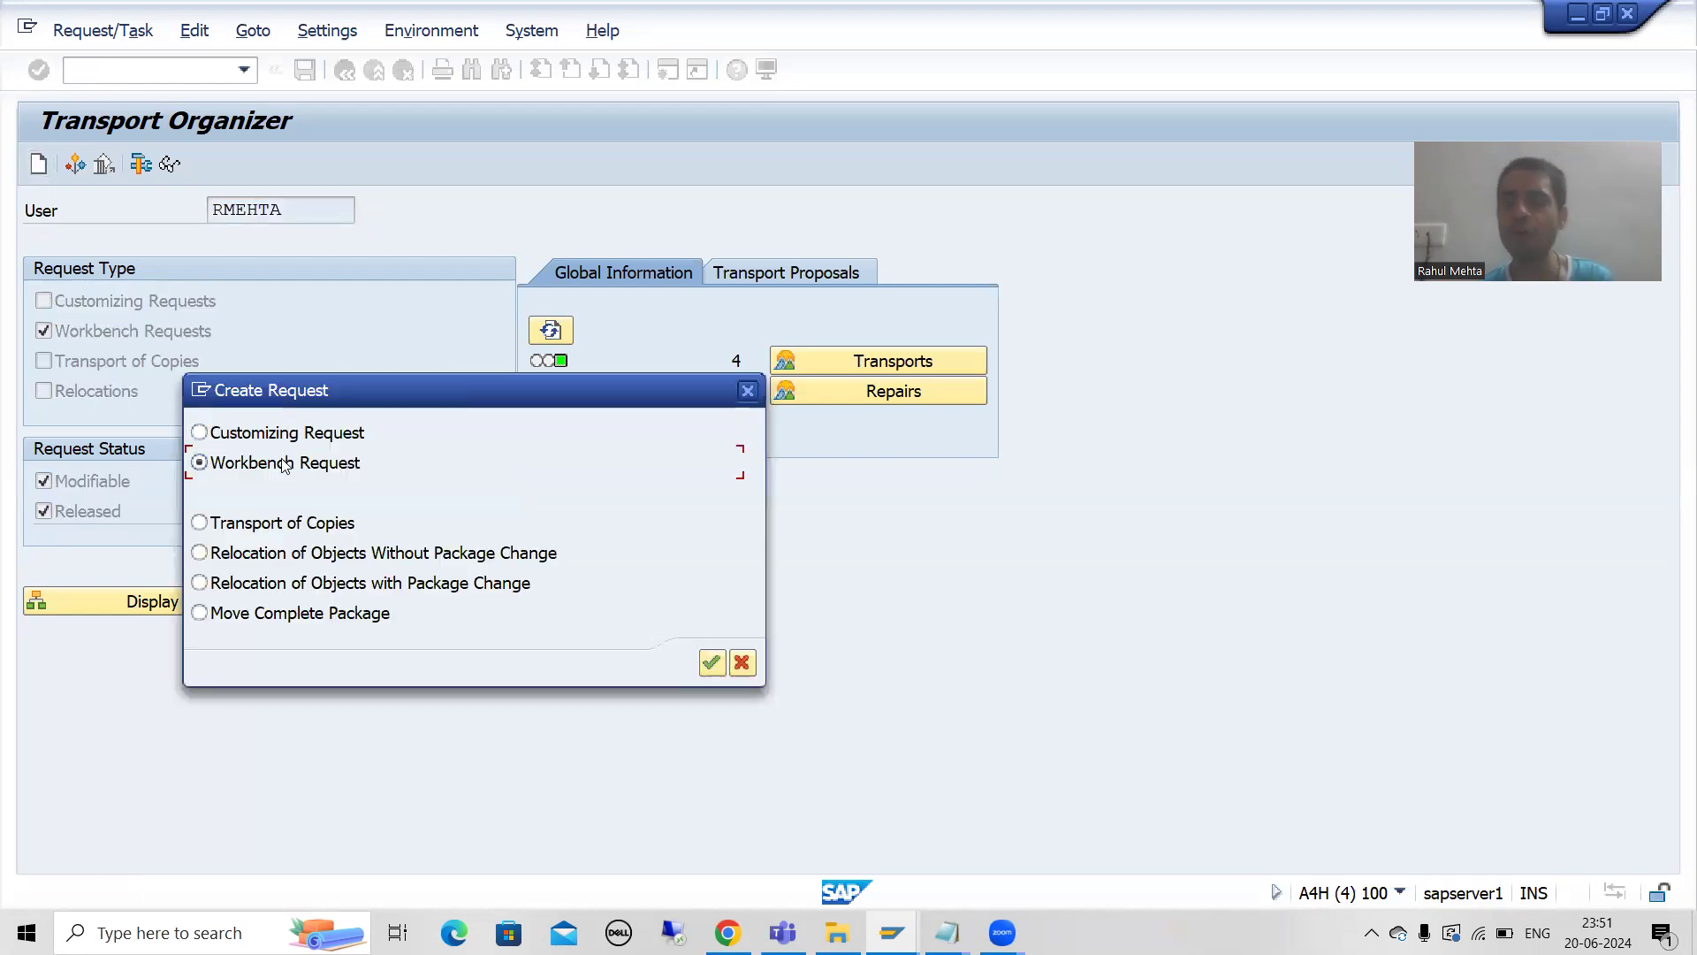
key("Return")
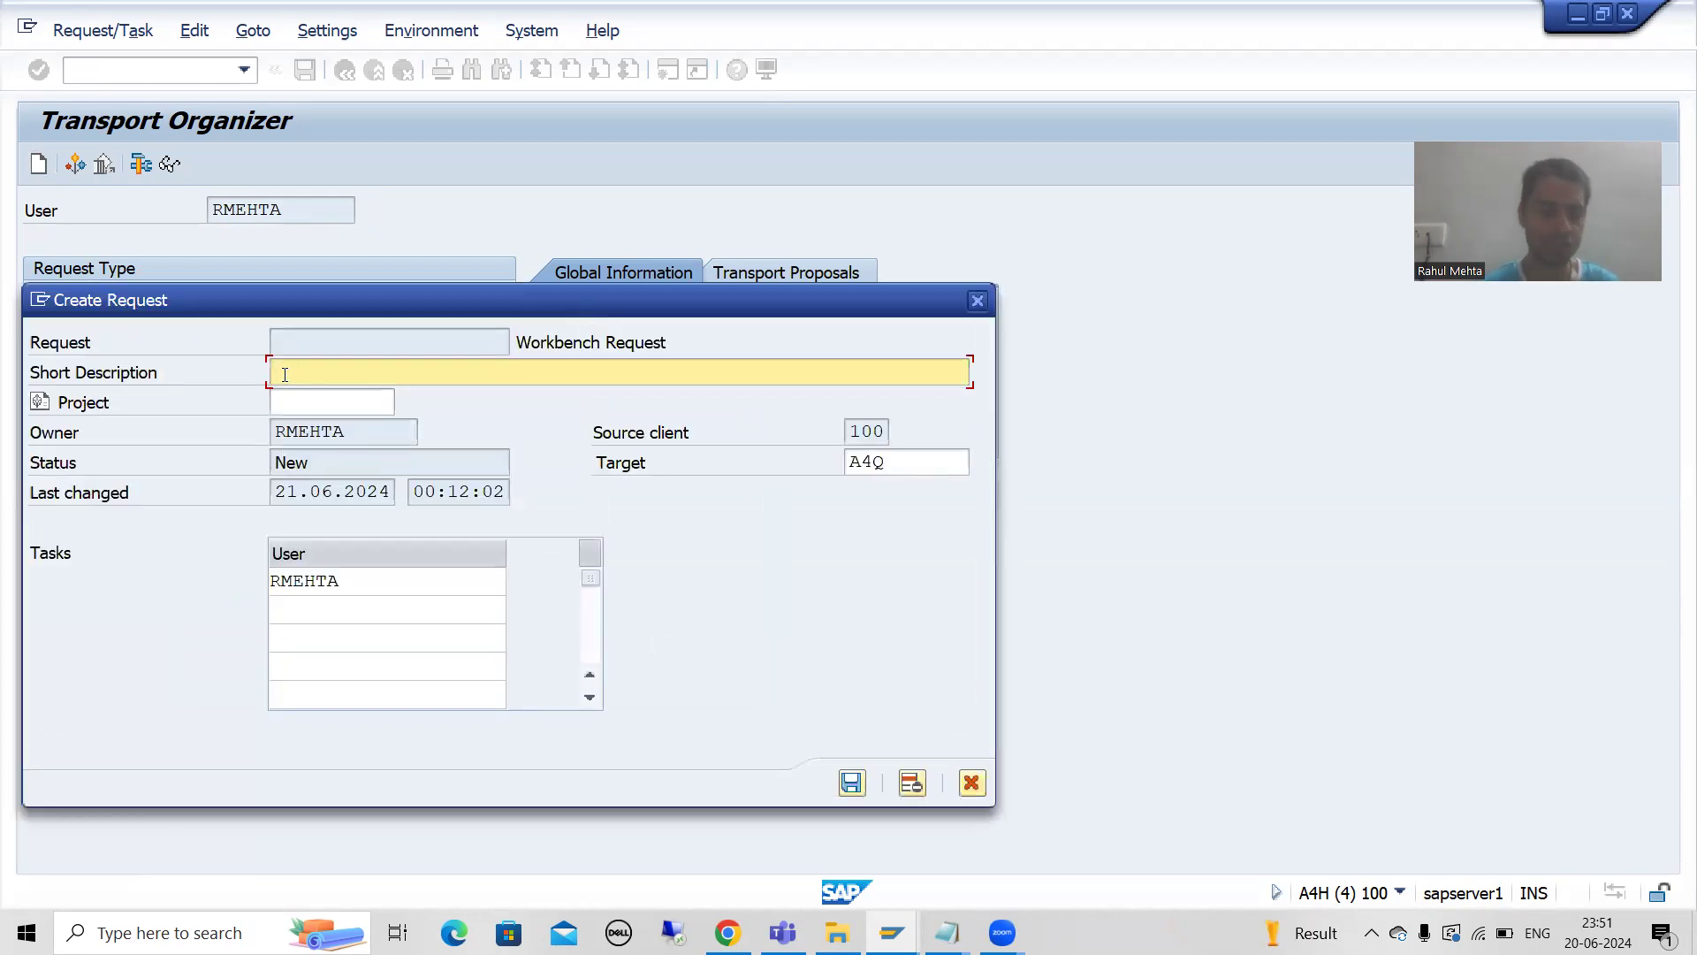
type("Requirement1 : SUM of 2 Numbers")
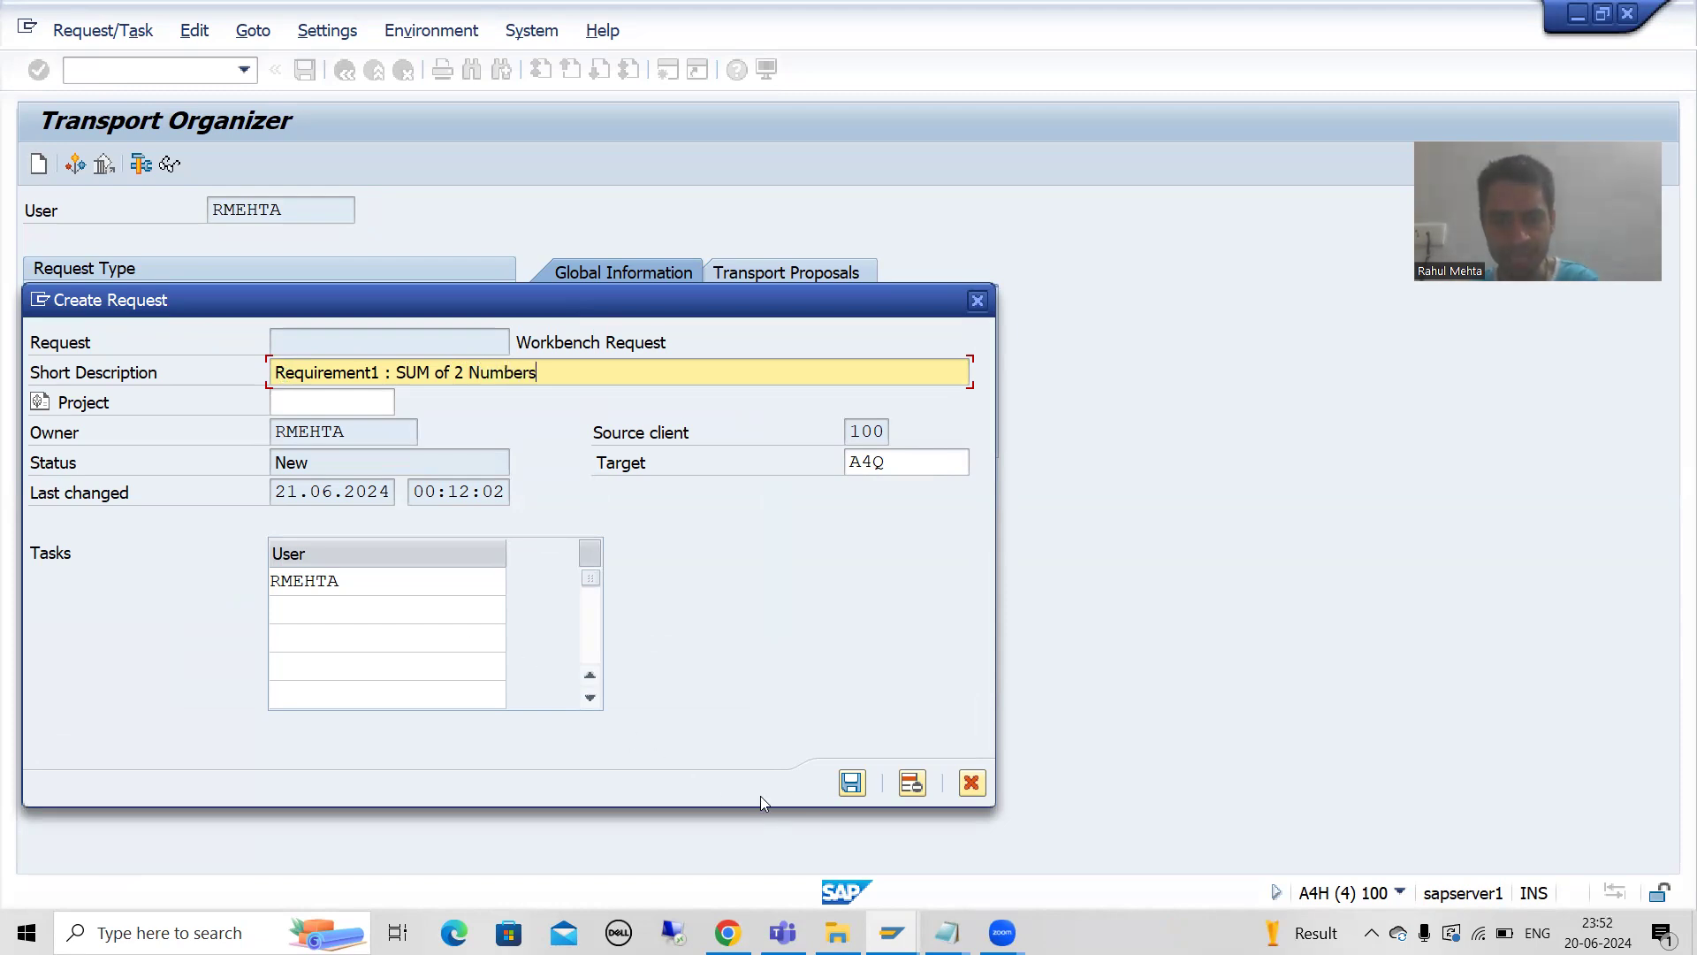
left_click(852, 782)
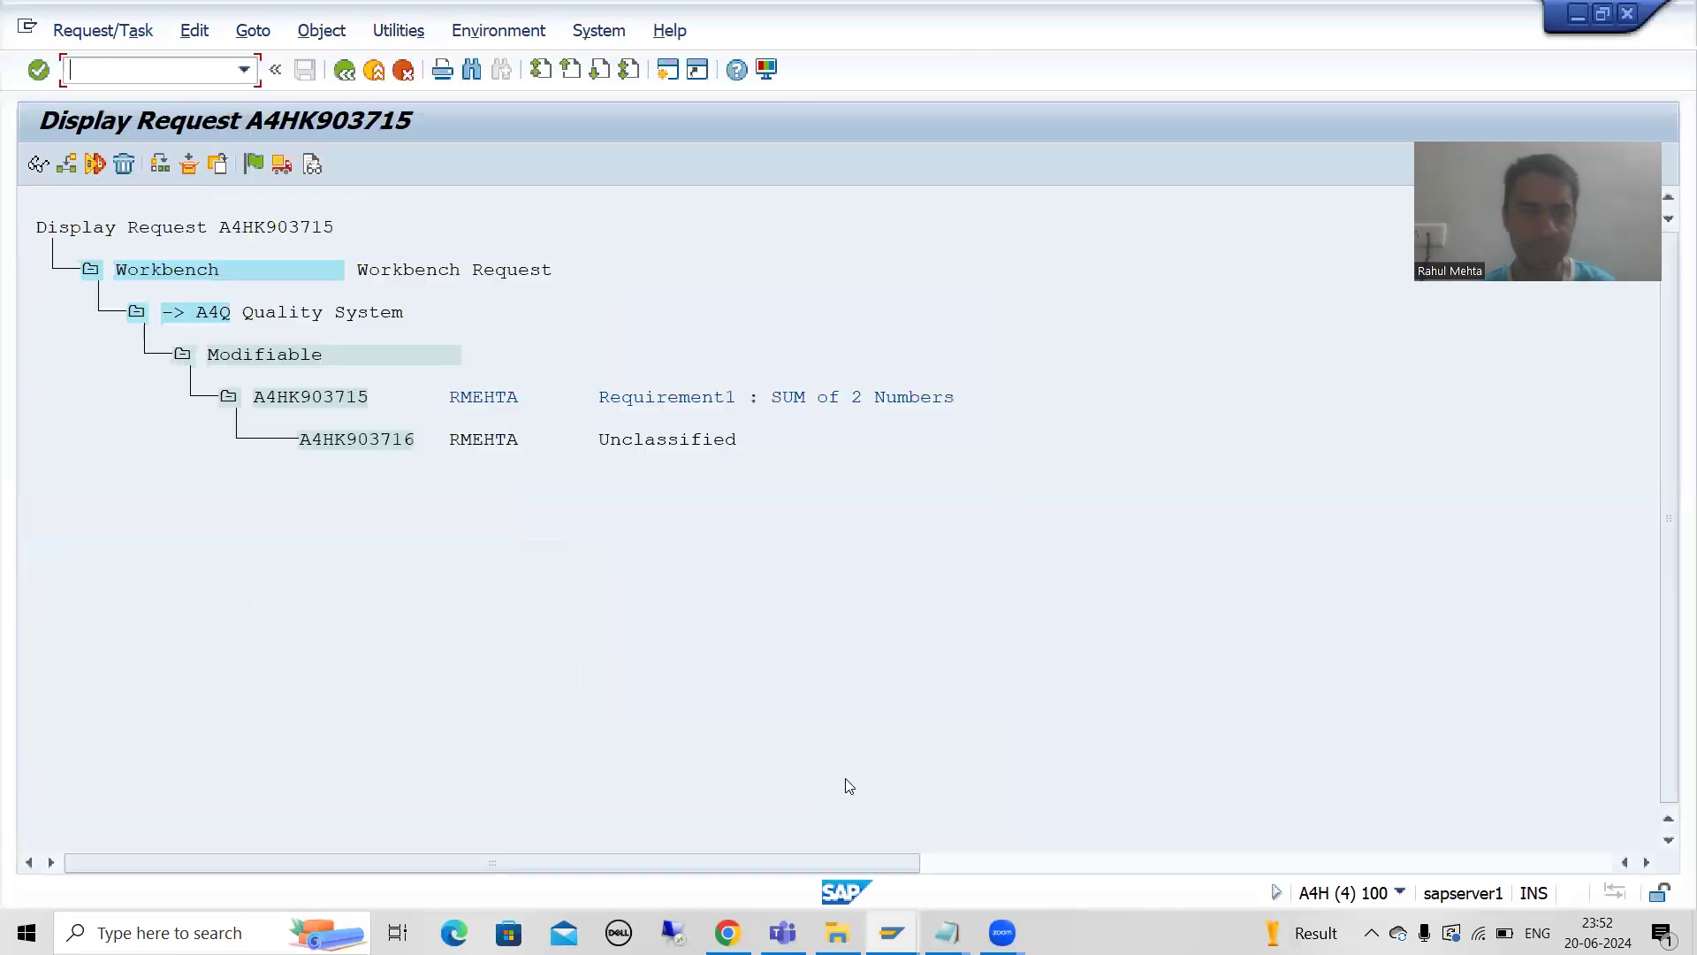
Compare the new request A4HK903715 with the ZPRG1 entry under task A4HK903714 in the other session.
left_click_drag(253, 398, 367, 402)
key("ctrl+c")
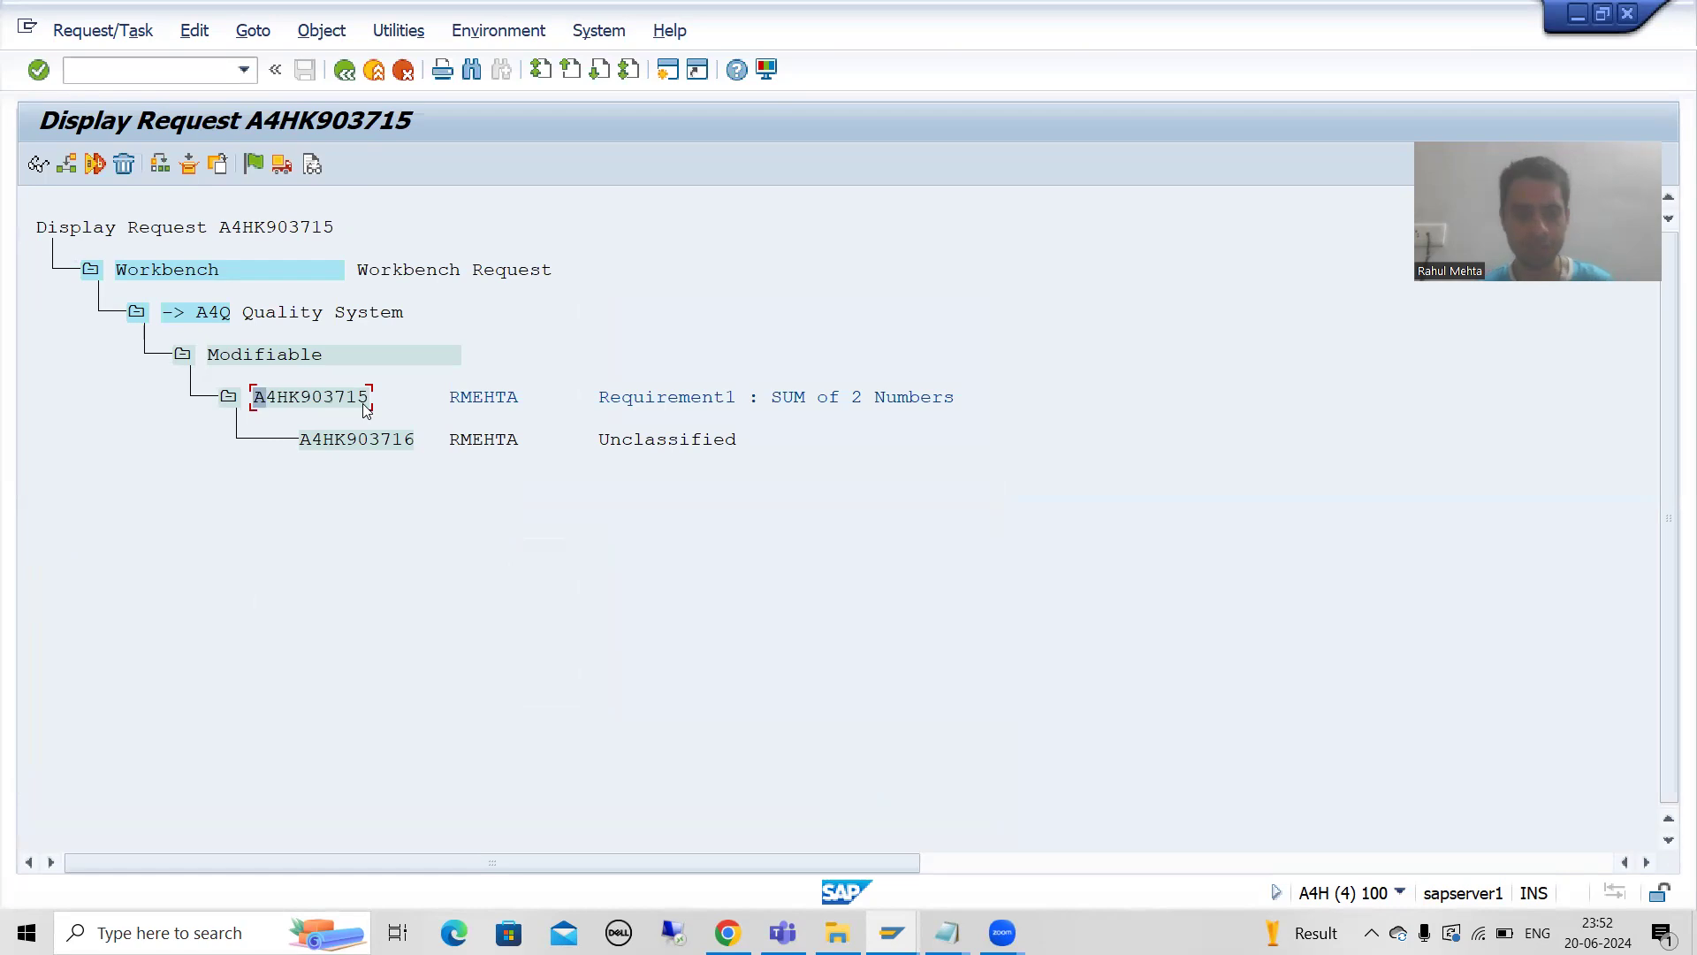
key("F3")
left_click_drag(394, 526, 442, 530)
key("ctrl+c")
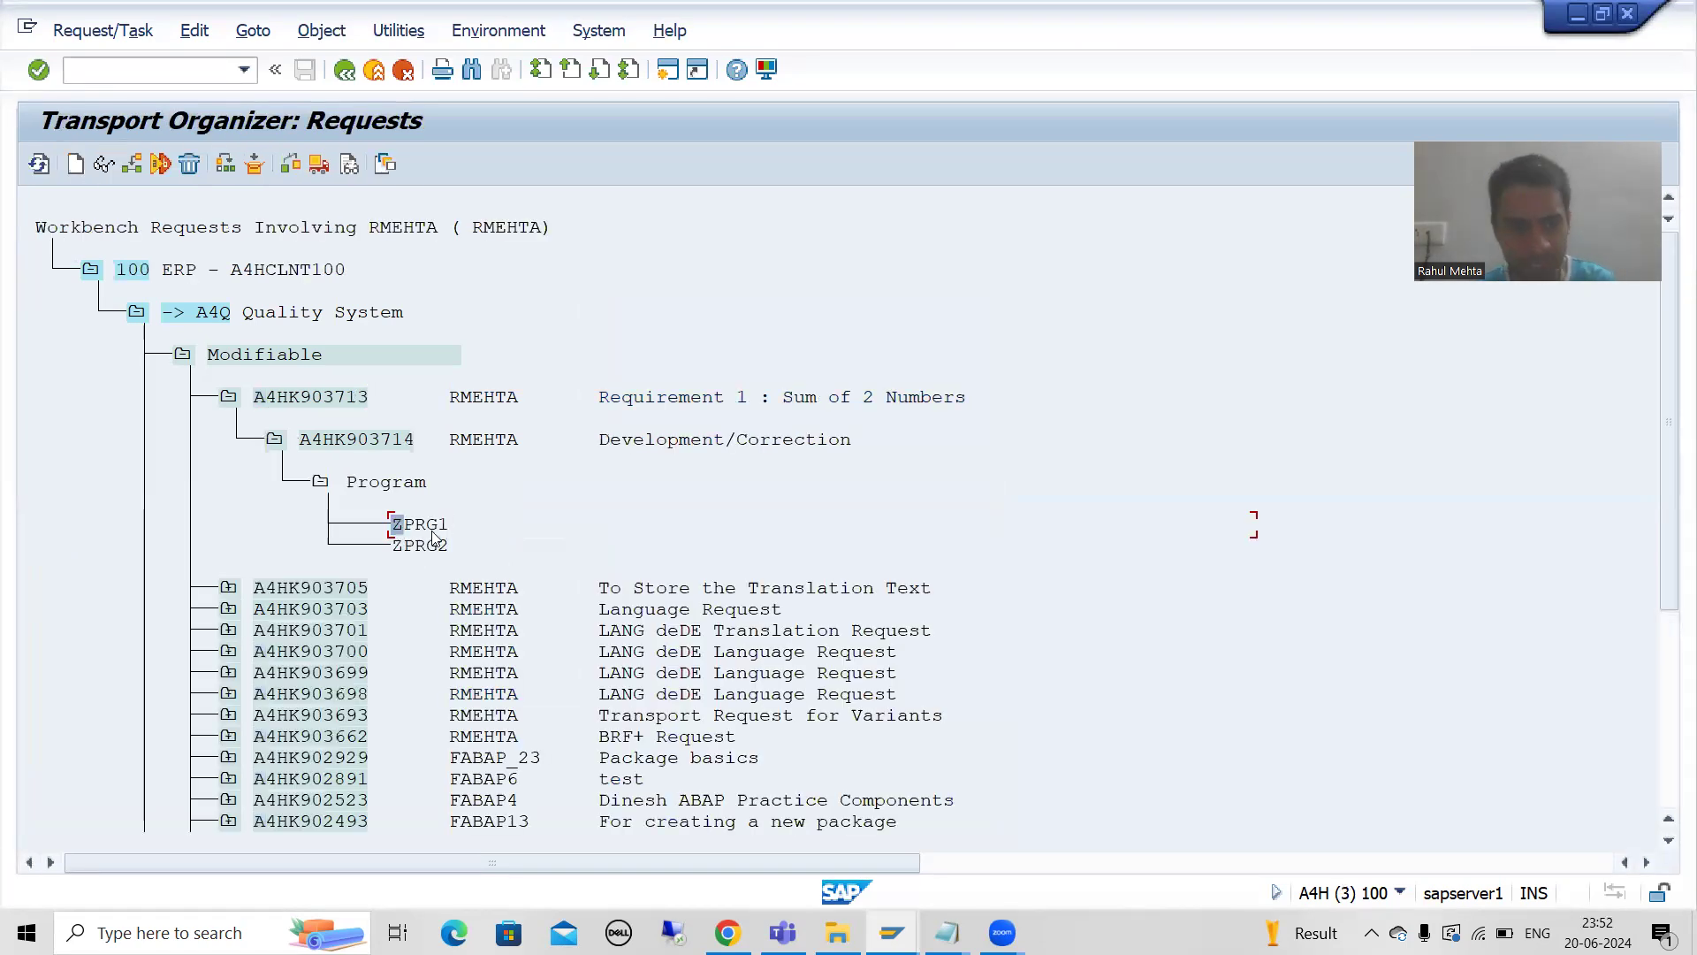
key("alt+Tab")
key("alt+Tab")
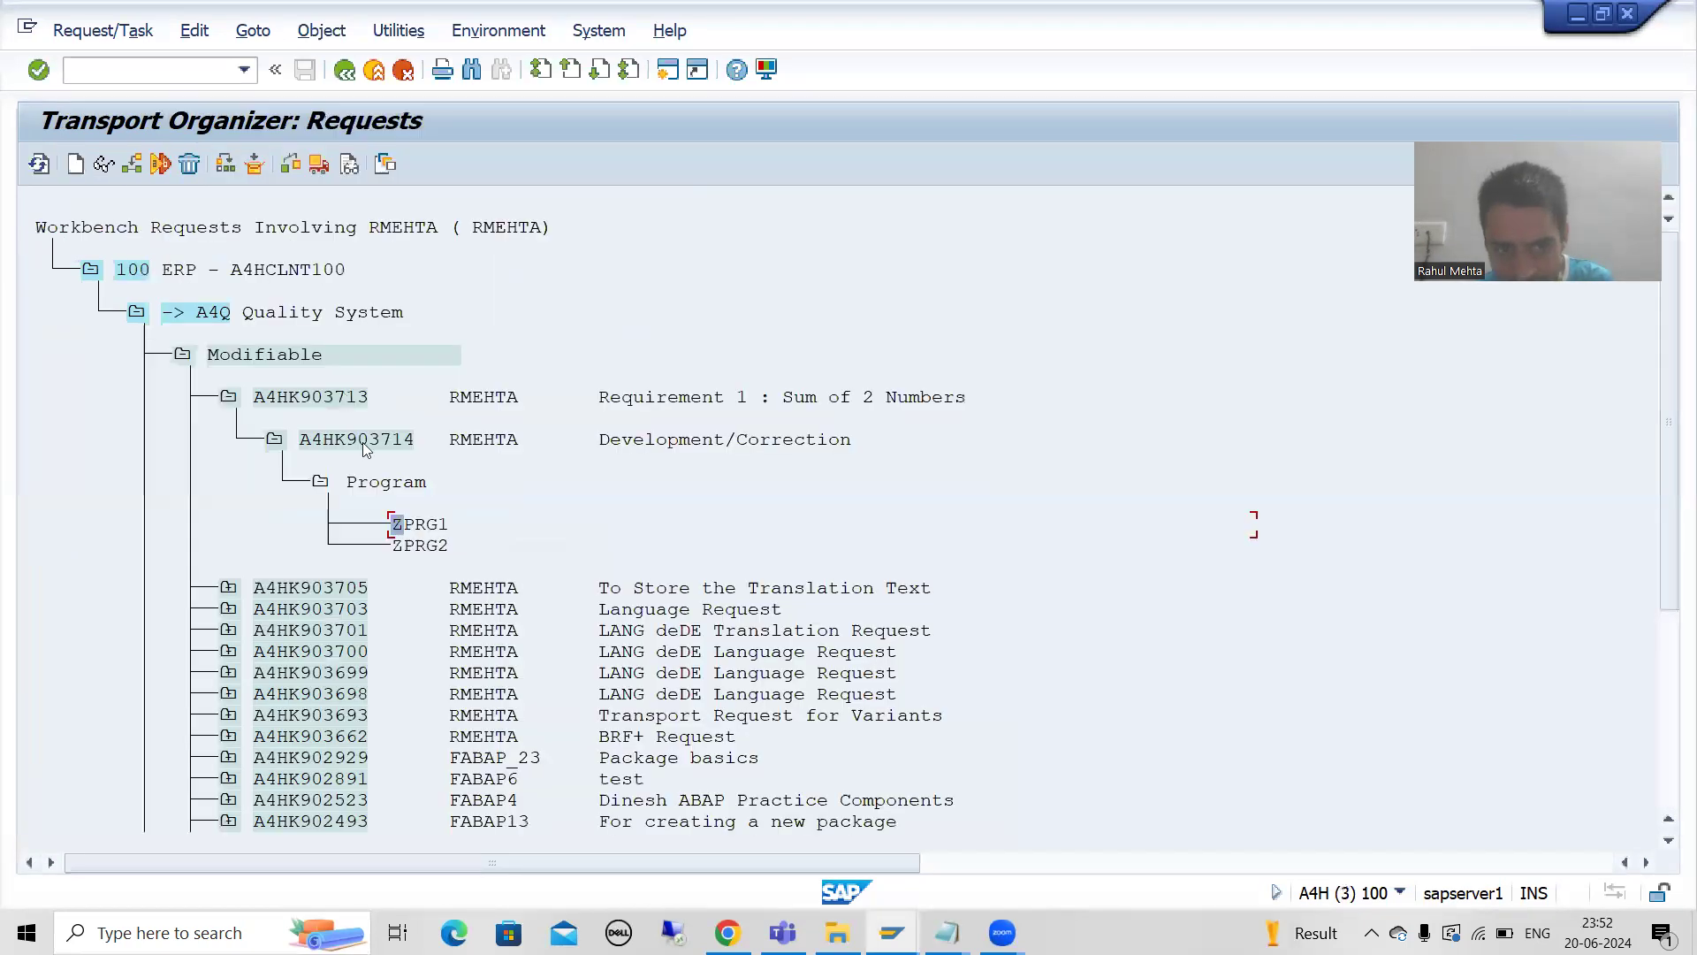
key("alt+Tab")
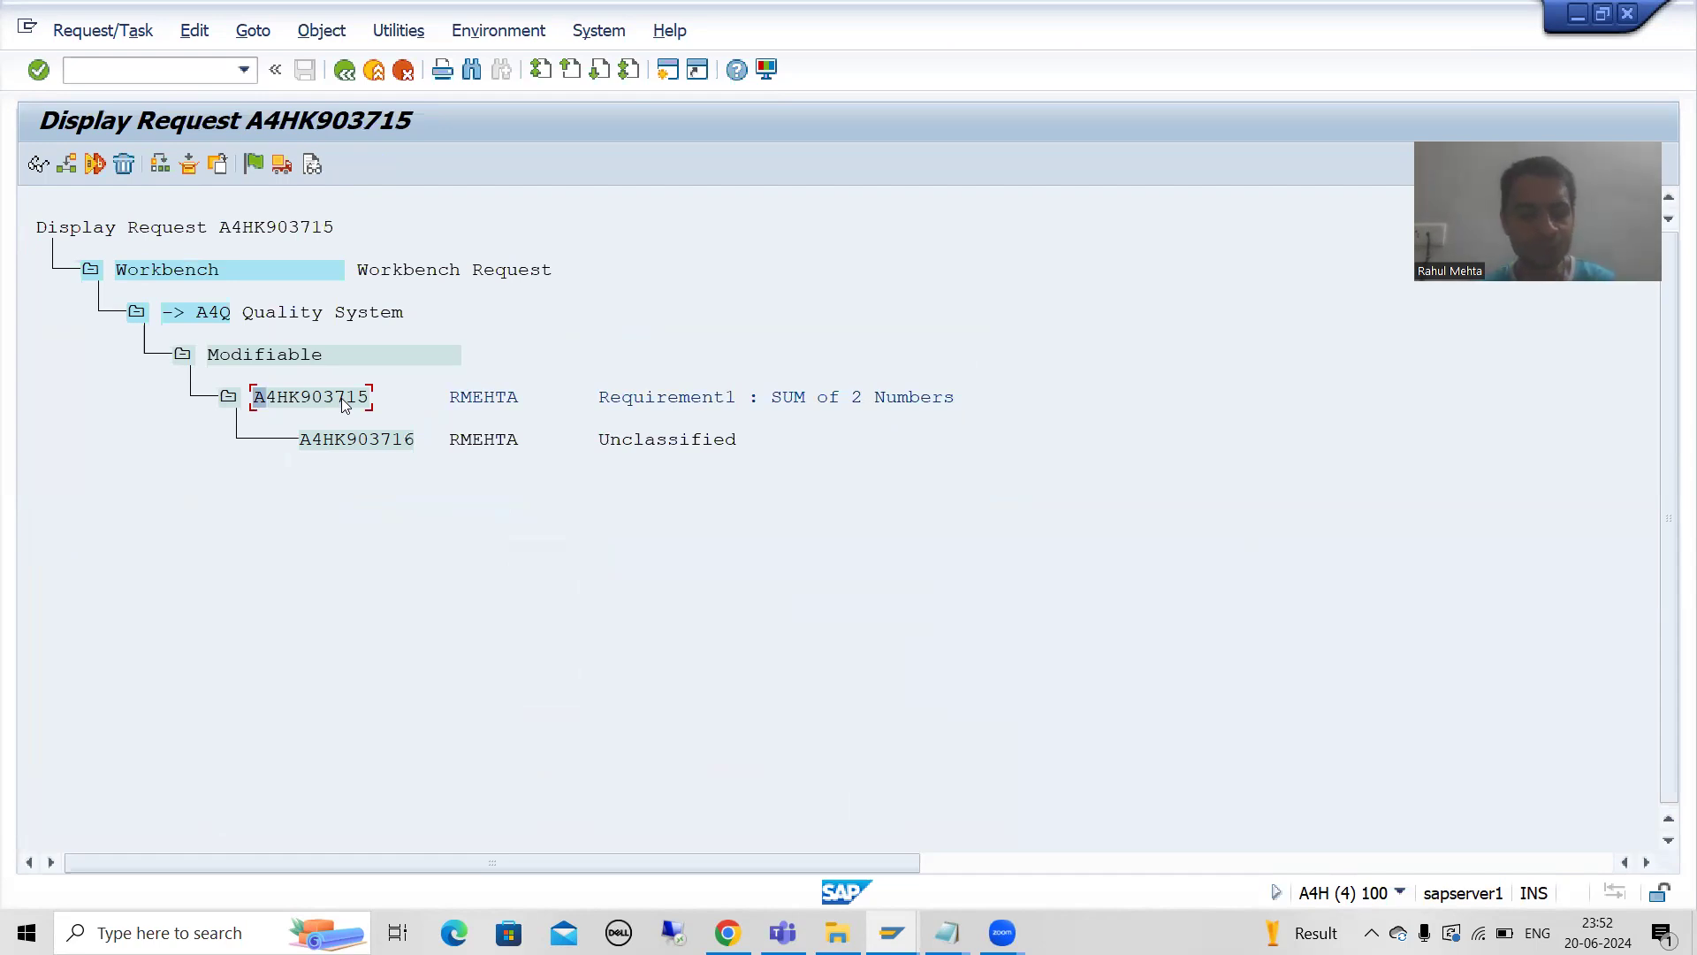
key("alt+Tab")
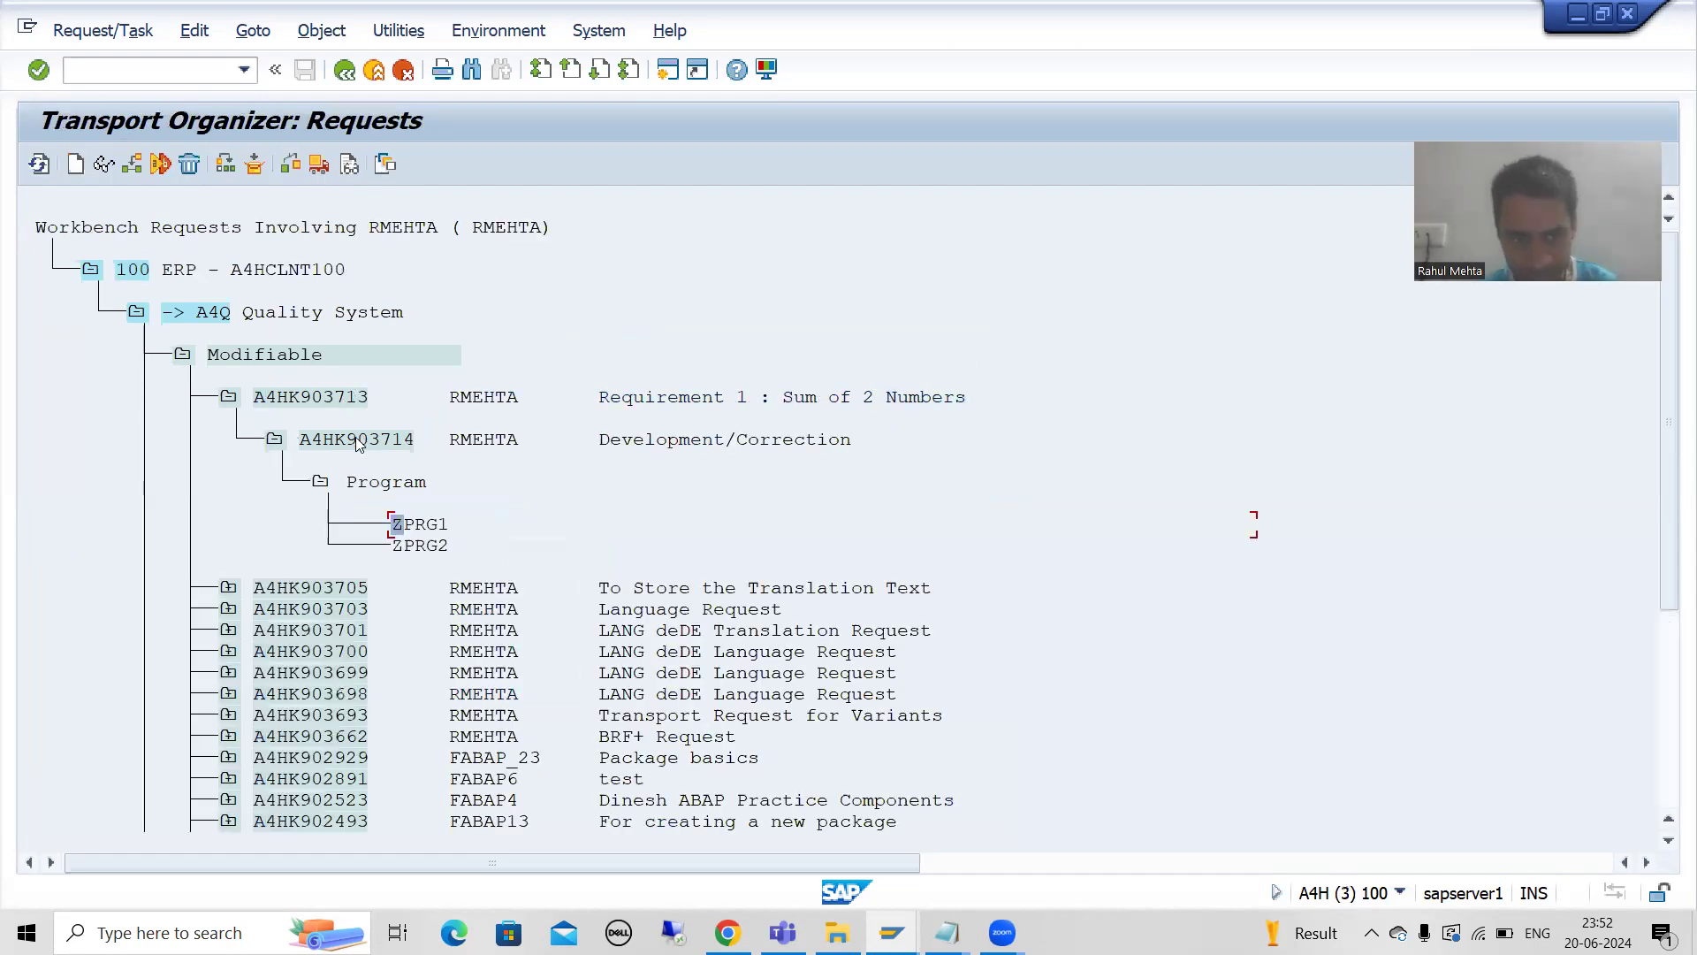
Open the object list of task A4HK903714 and select both program rows, ZPRG1 and ZPRG2.
double_click(358, 439)
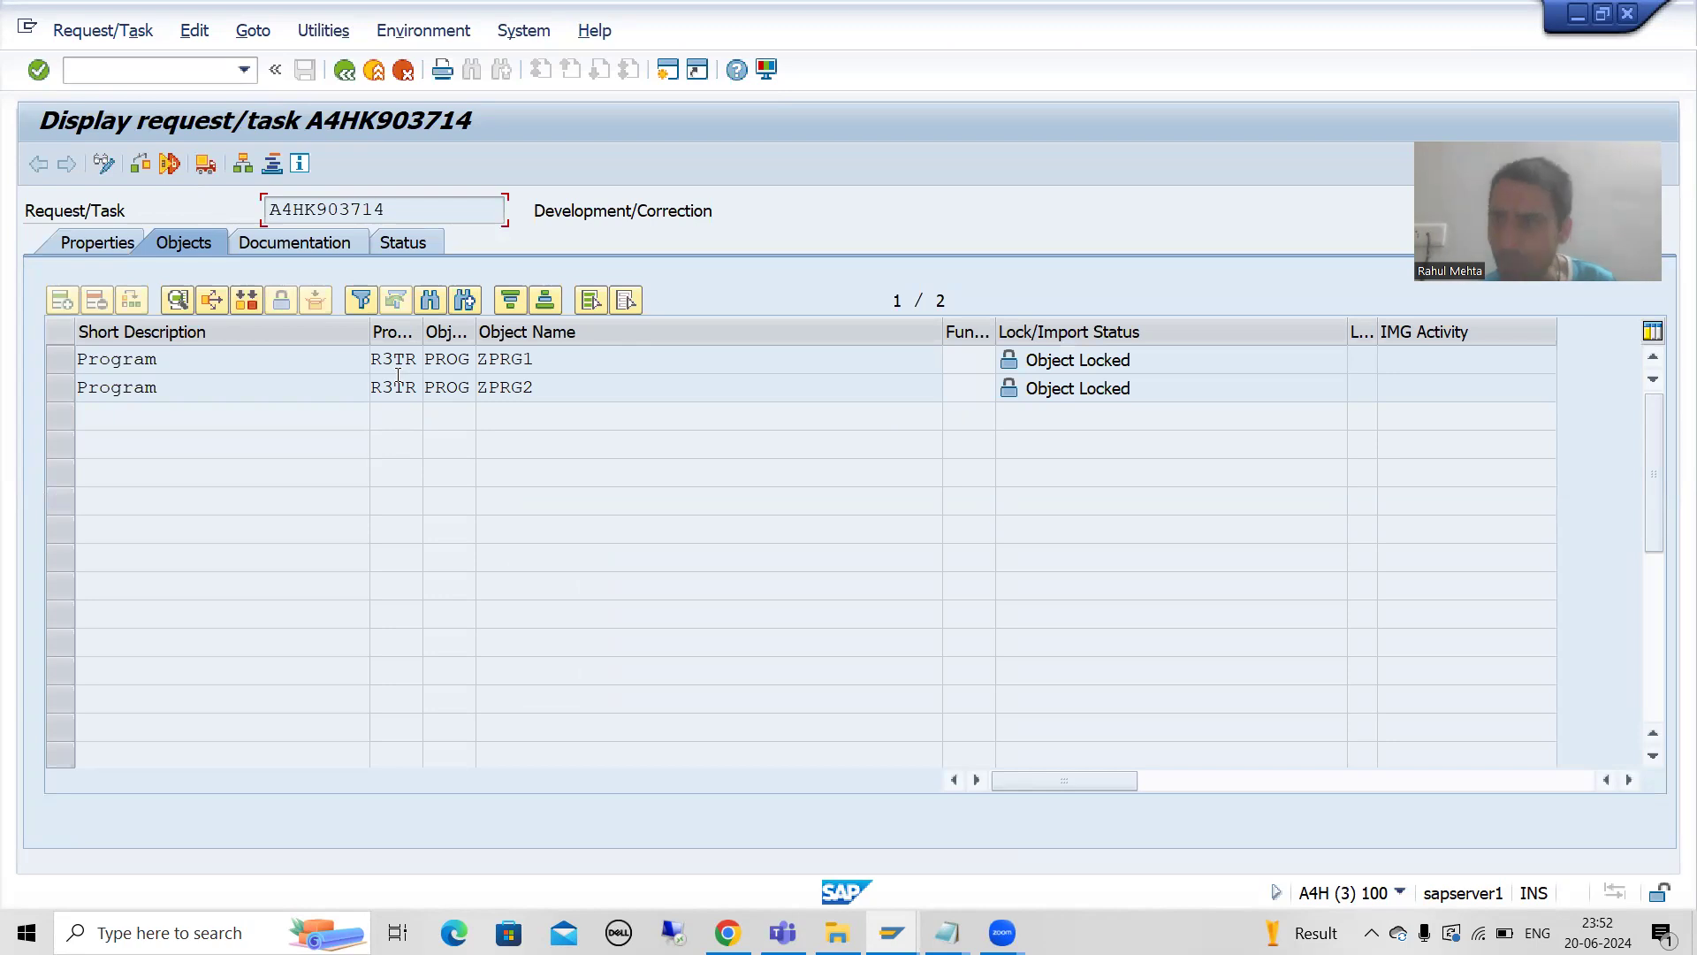
left_click(60, 359)
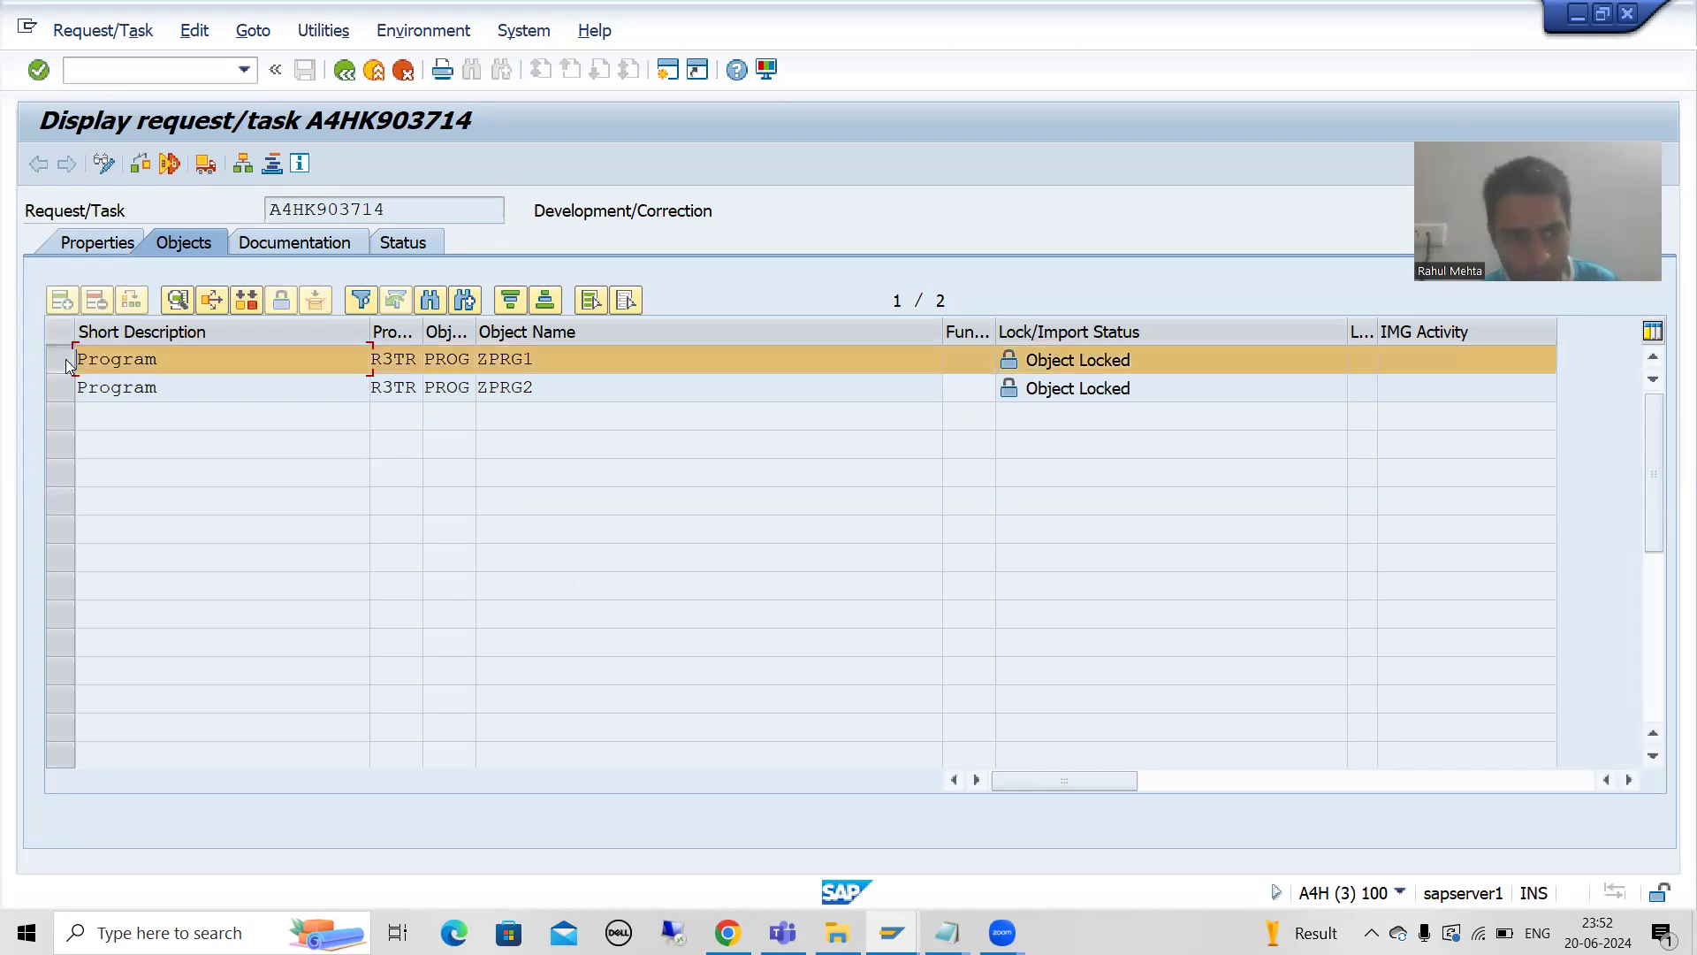
left_click(64, 398, "ctrl")
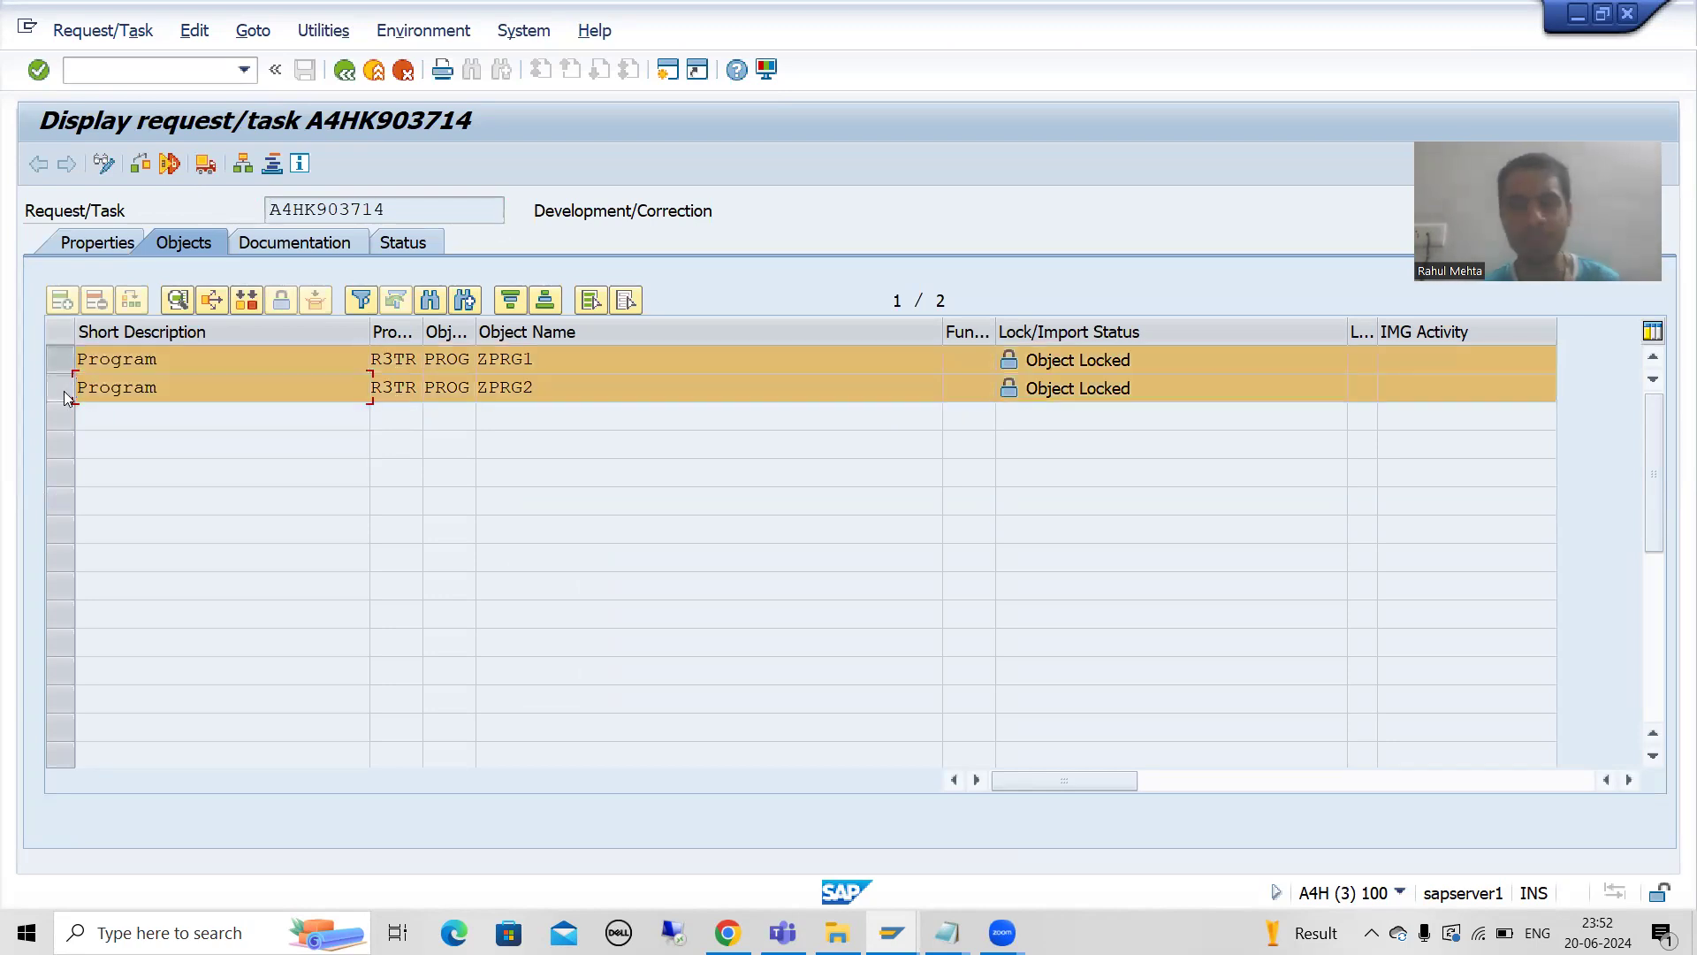
In the other session, open the object list of the new request A4HK903715 and switch it to change mode.
key("alt+Tab")
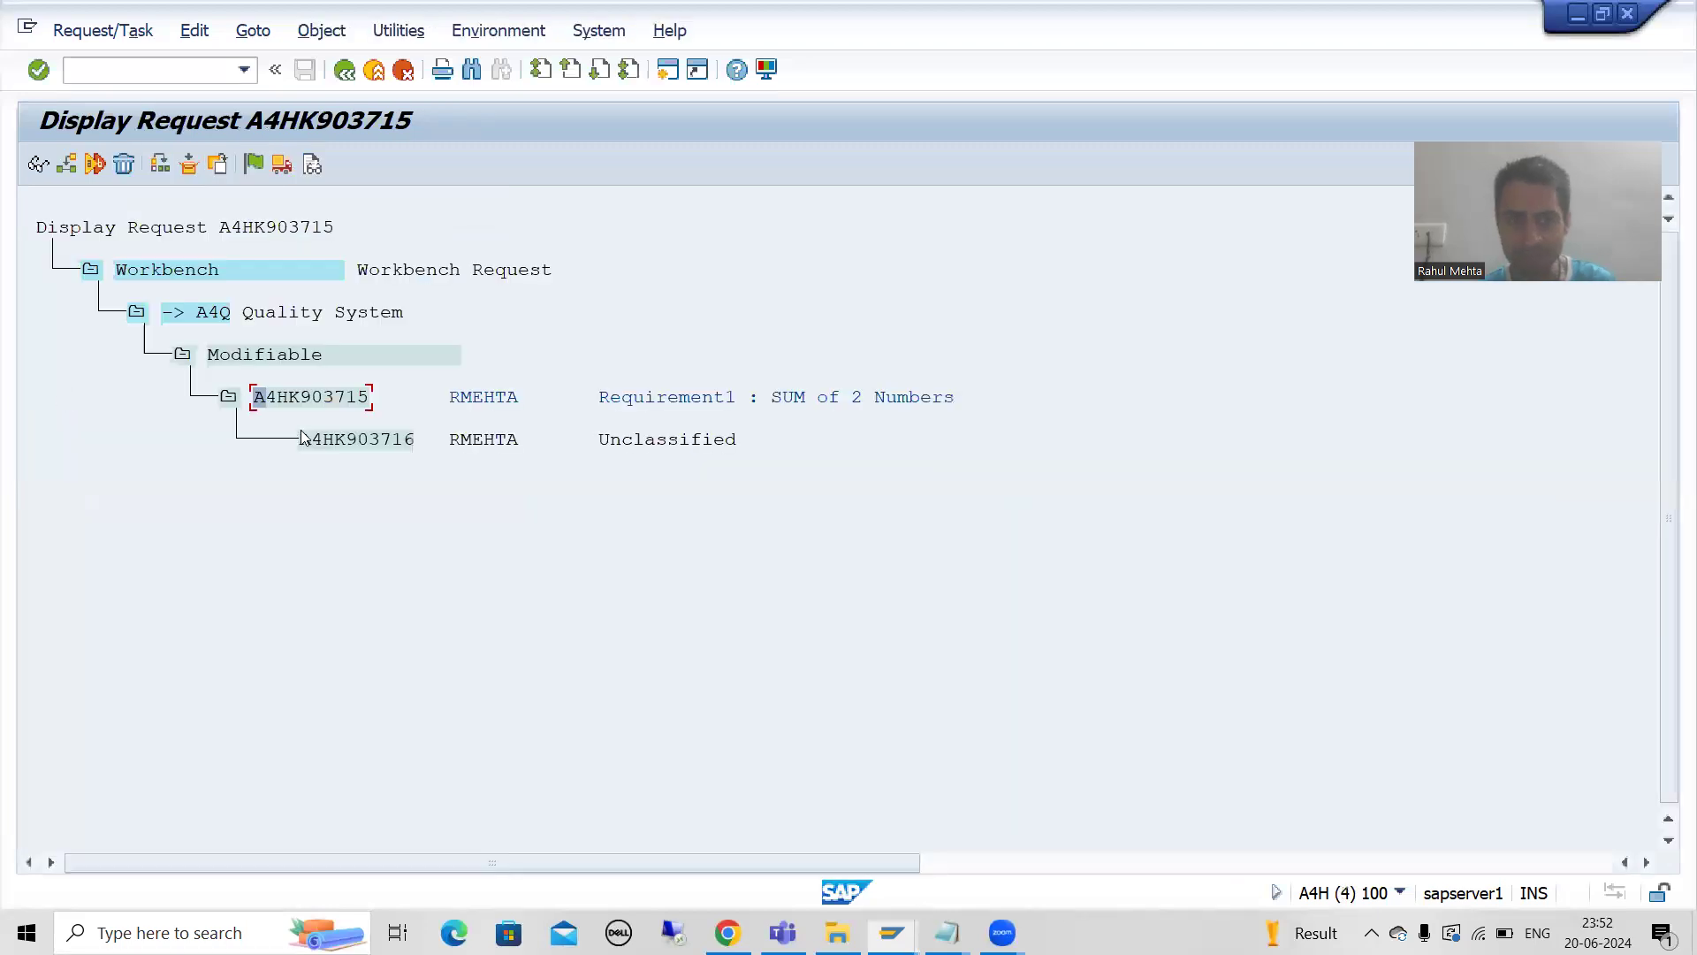
left_click_drag(255, 398, 368, 402)
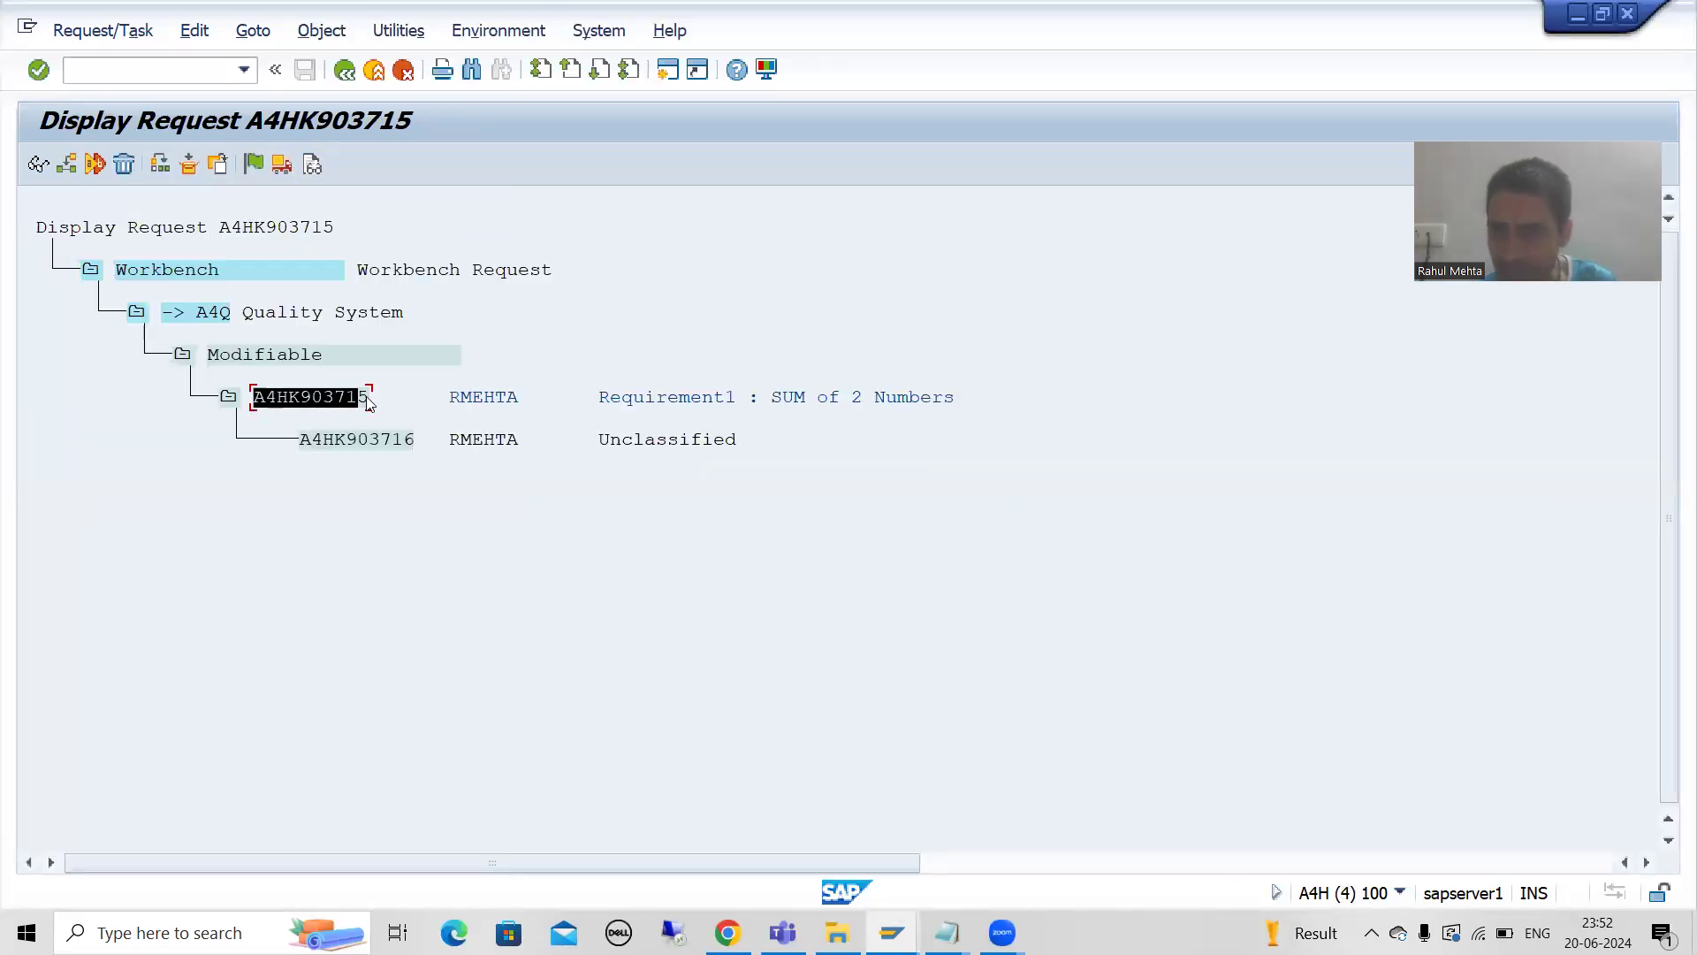
key("ctrl+c")
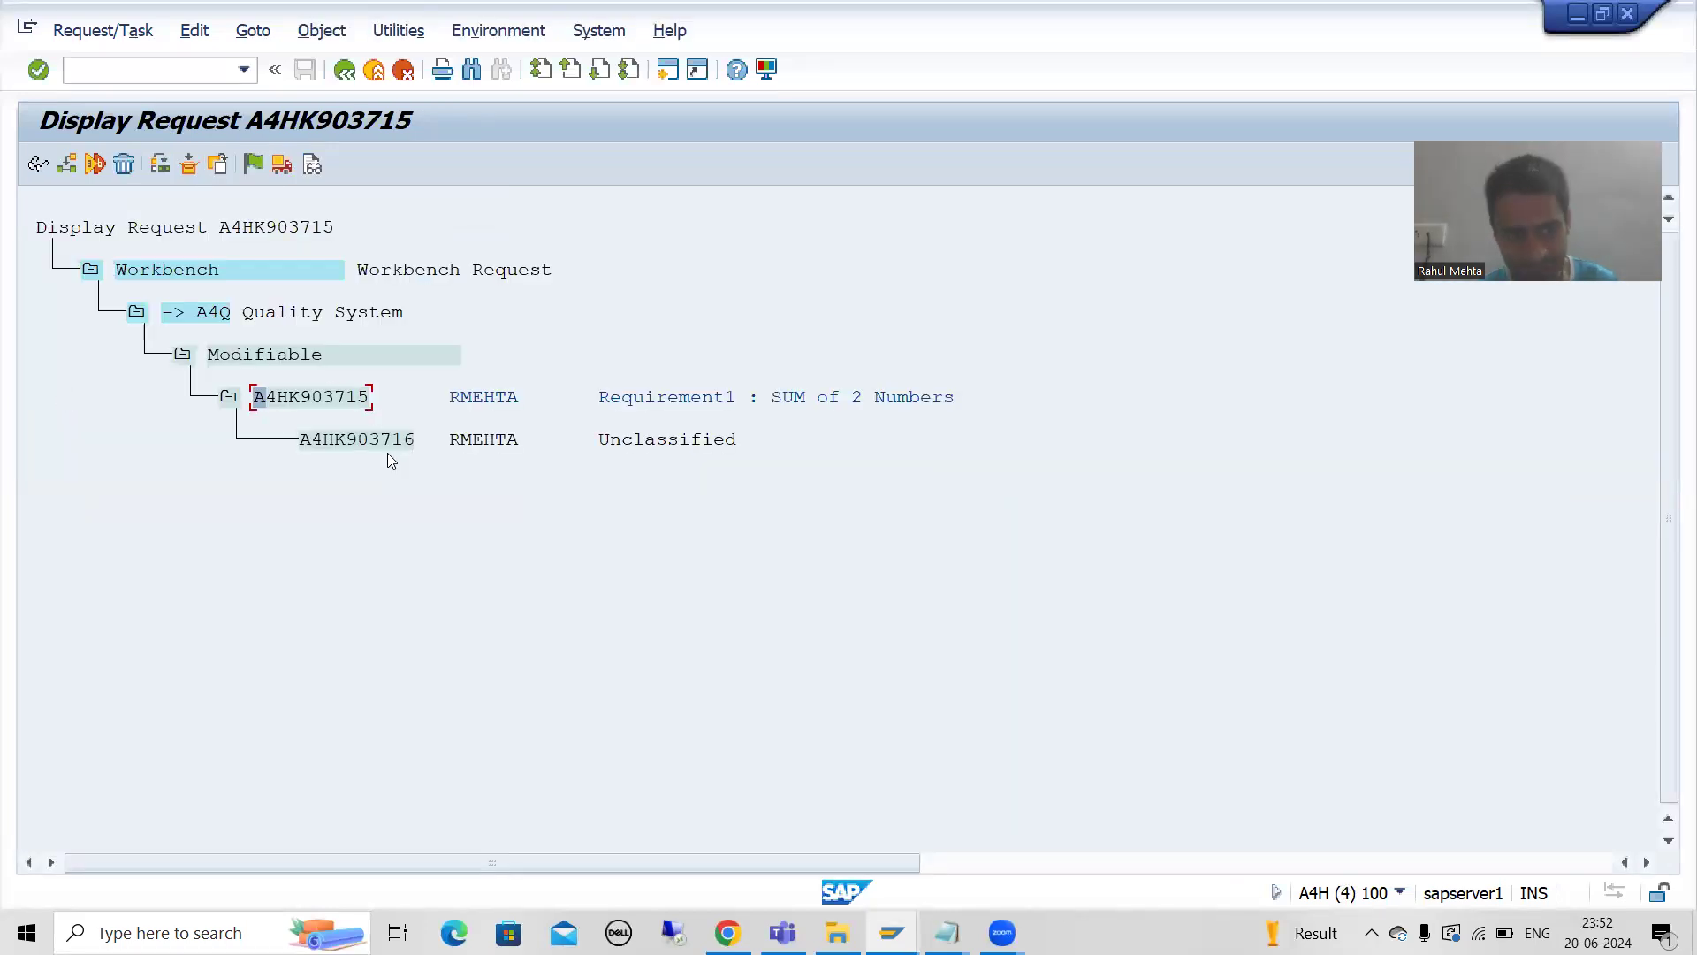
double_click(329, 398)
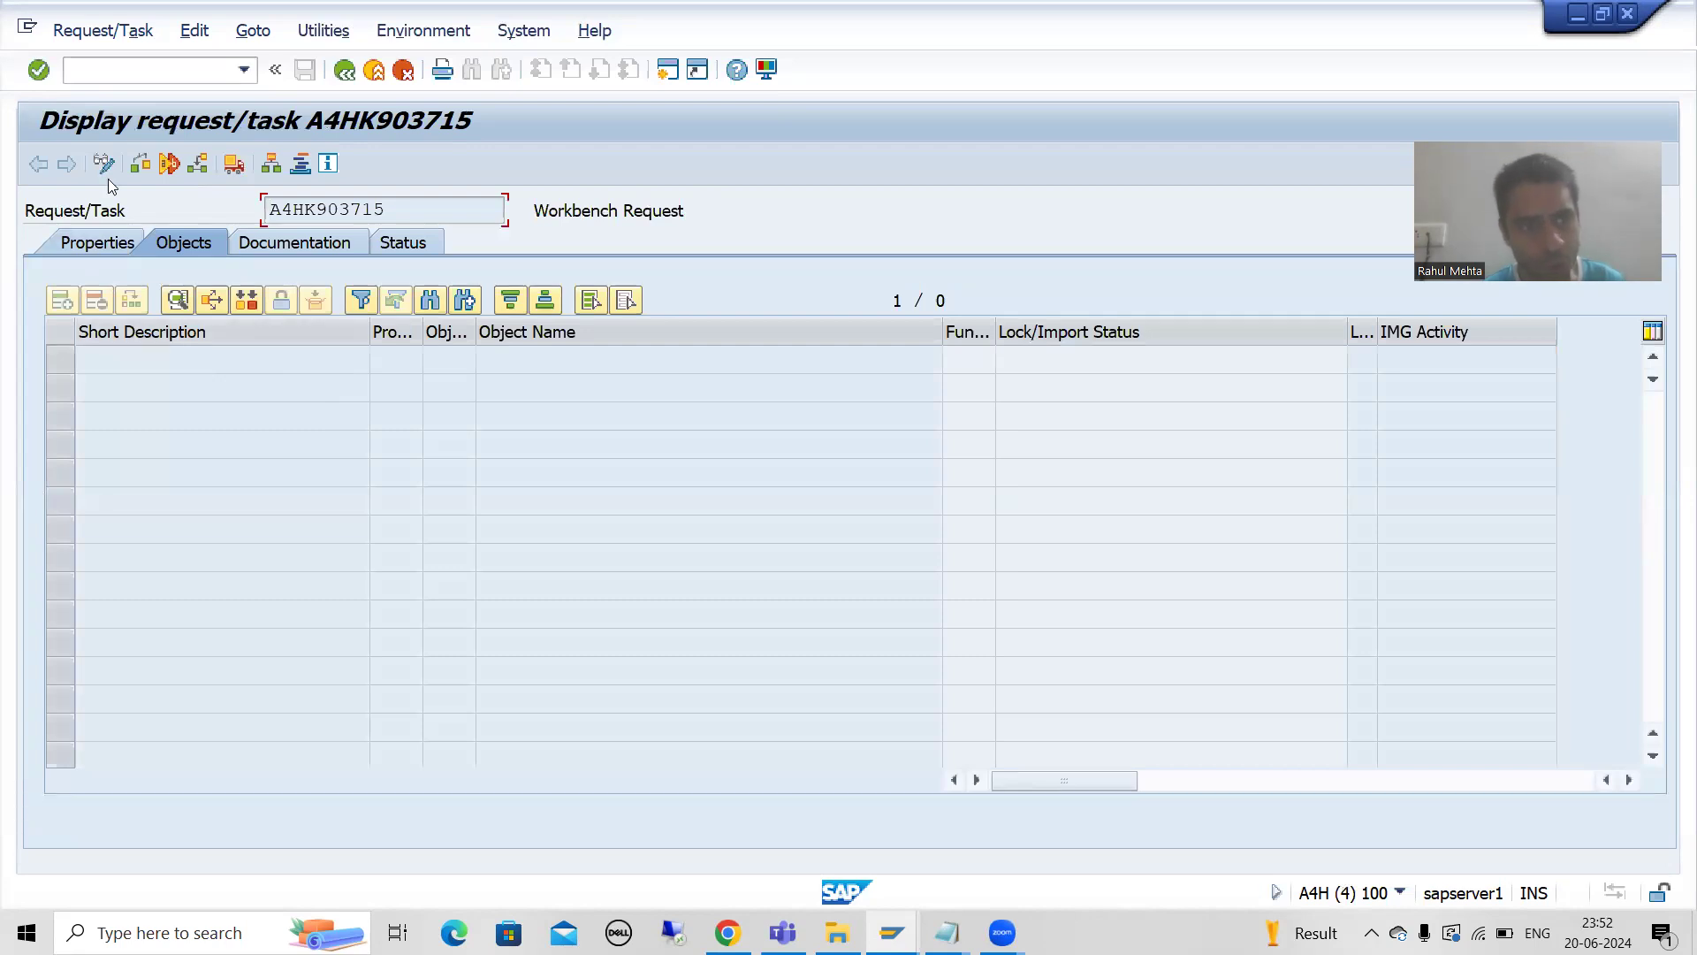
left_click(106, 173)
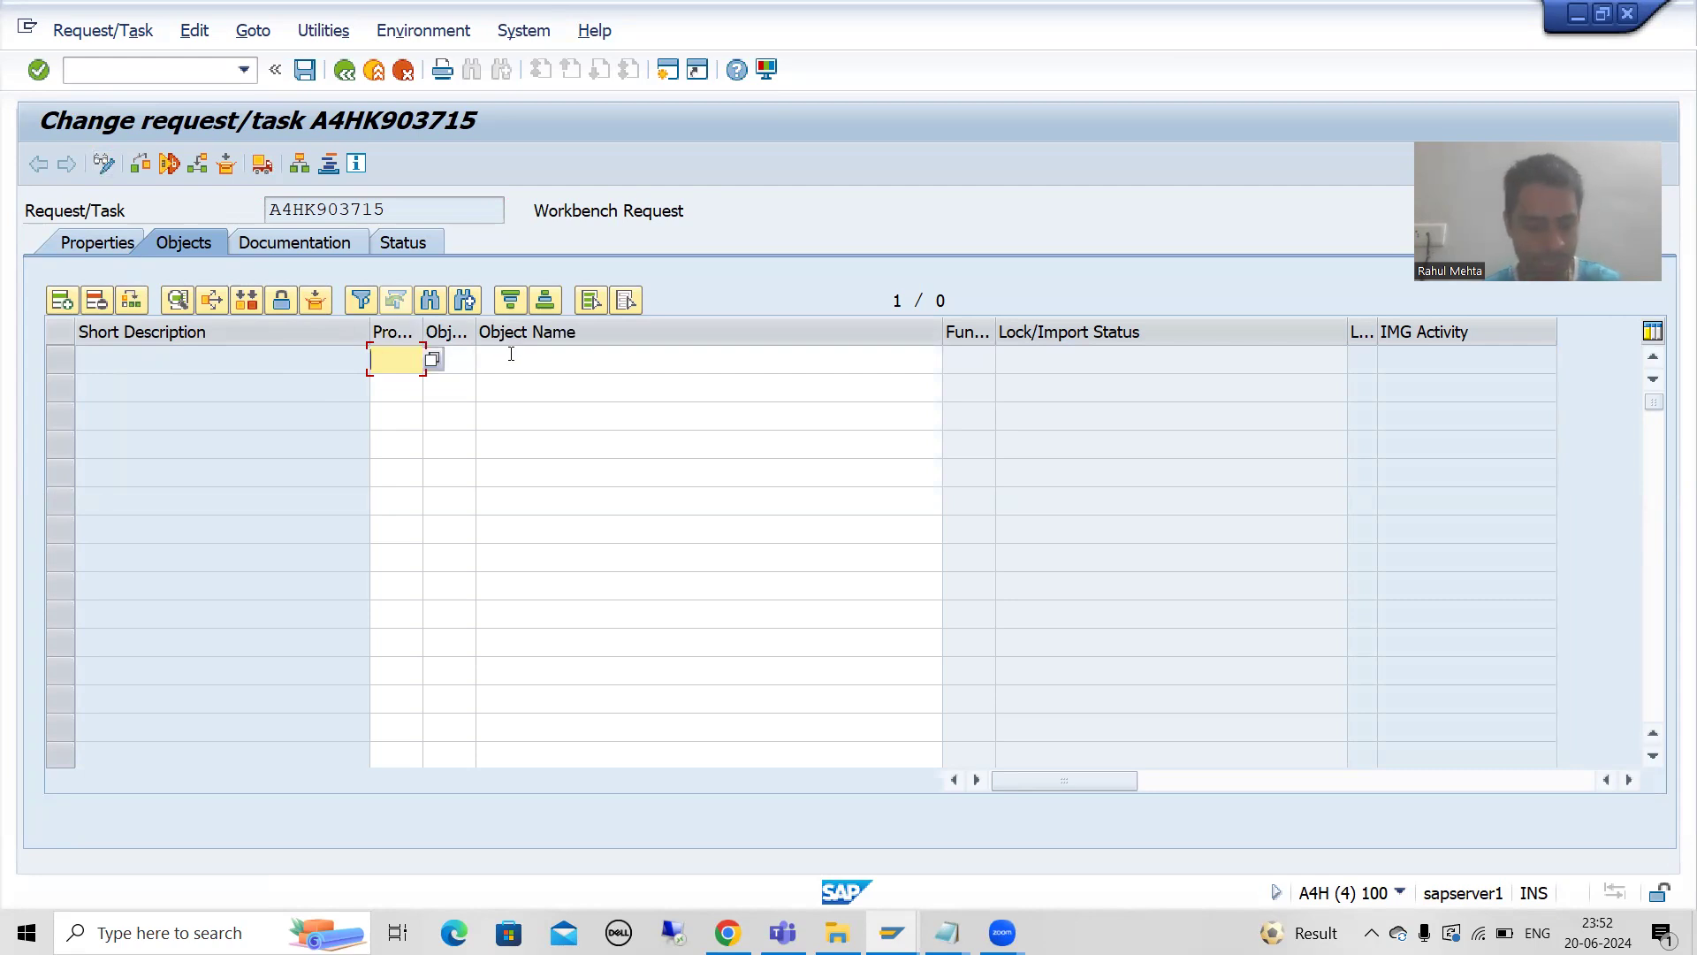
Back in task A4HK903714, clear the row selection and copy the R3TR PROG ZPRG1 entry as a block.
key("alt+Tab")
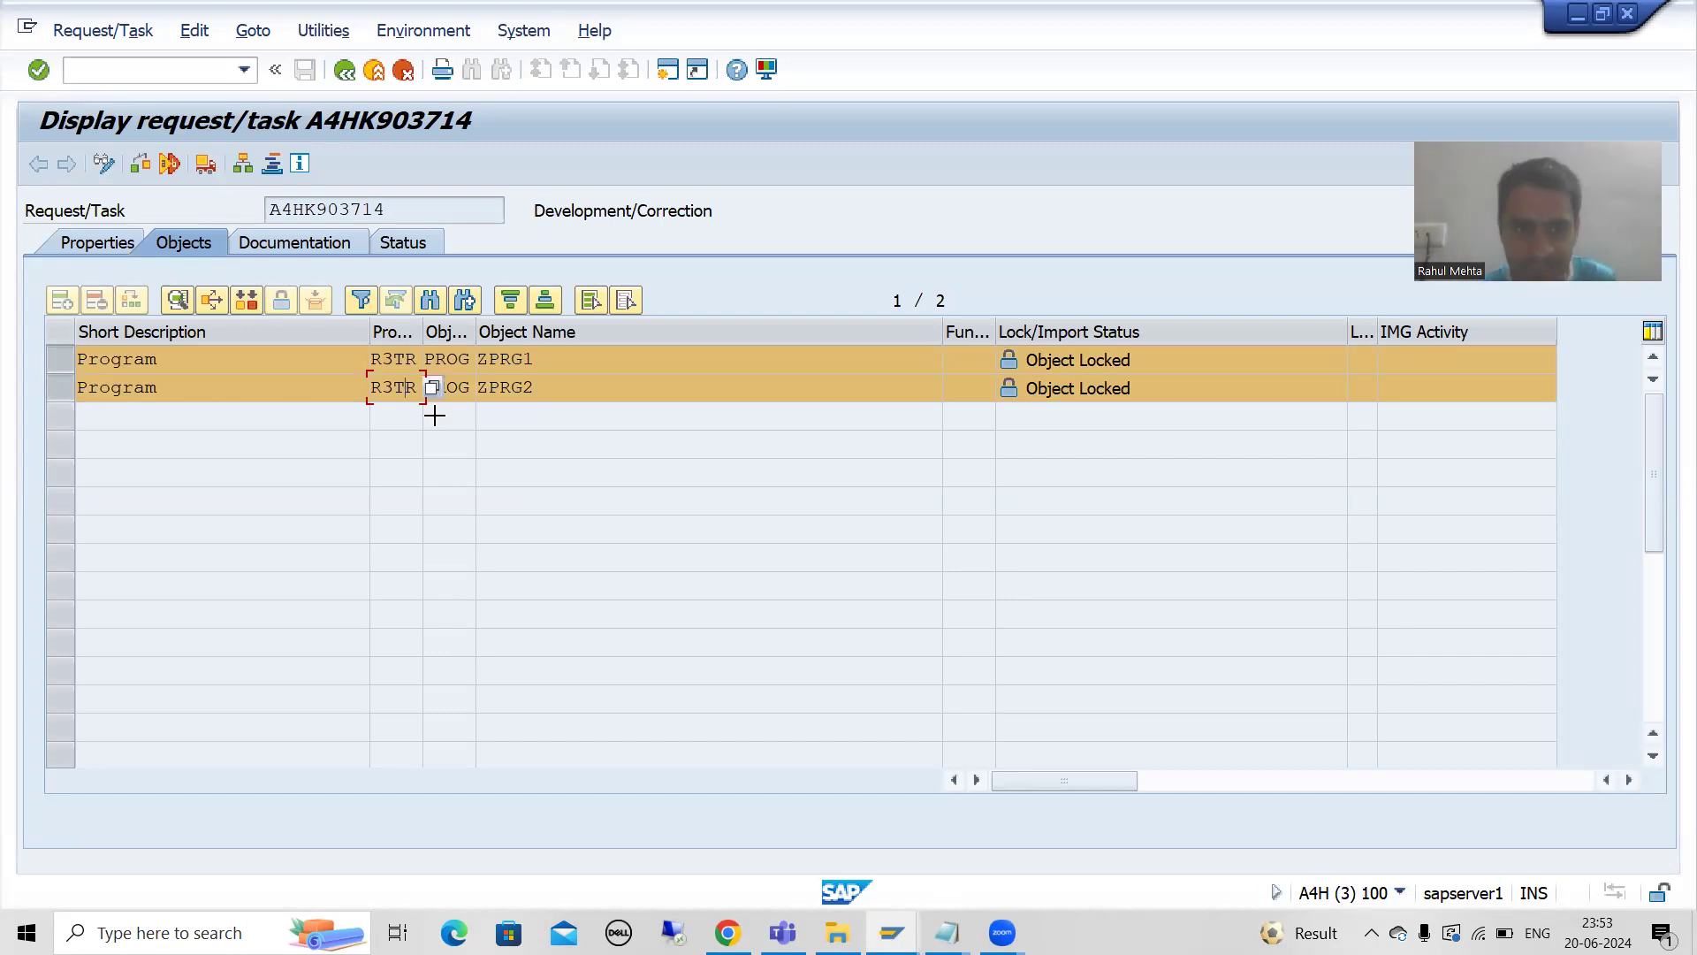
left_click_drag(378, 357, 601, 356)
left_click(421, 359)
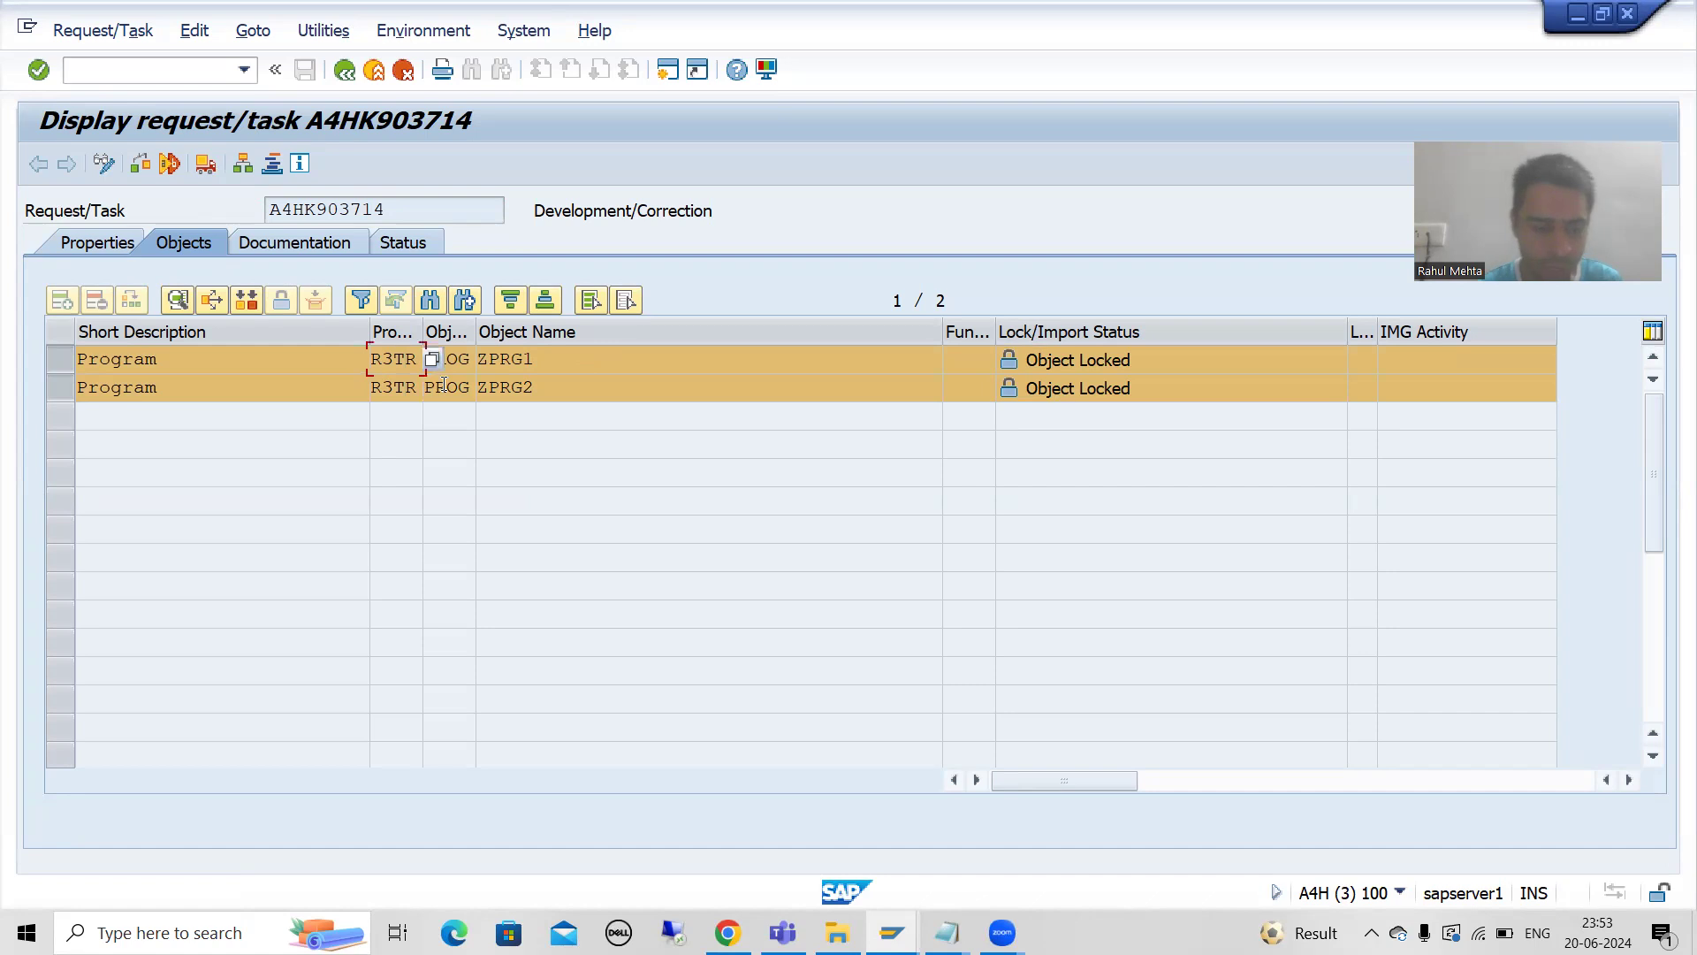
left_click(70, 394)
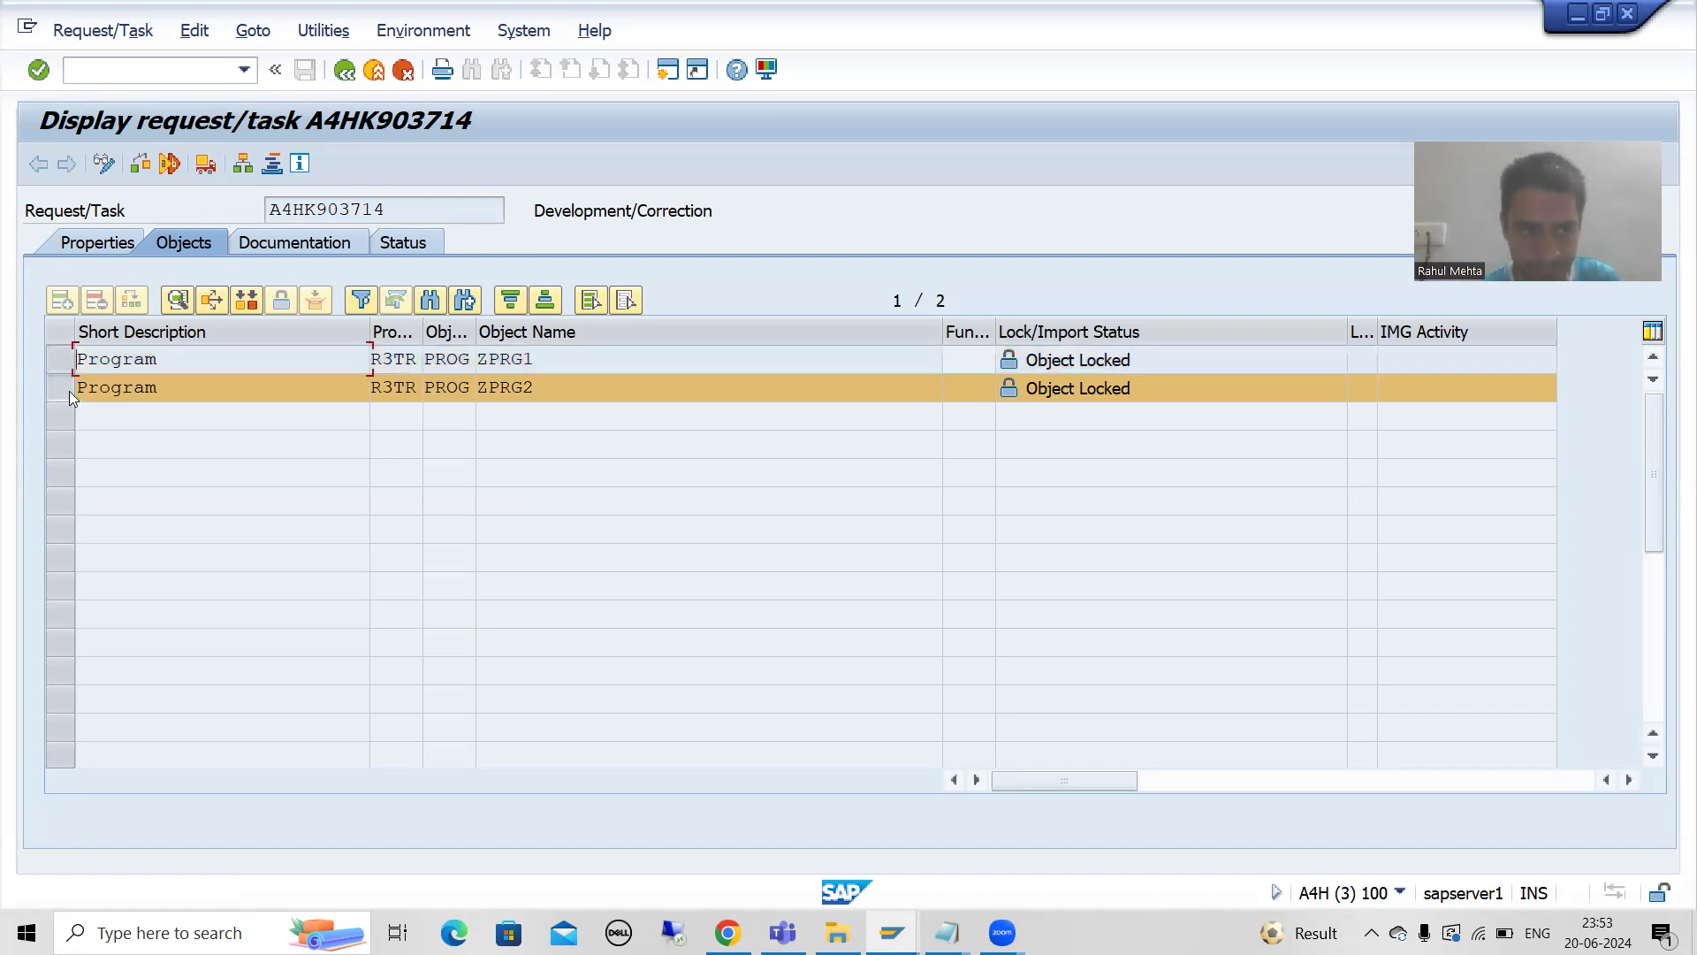
left_click(71, 395)
left_click(393, 364)
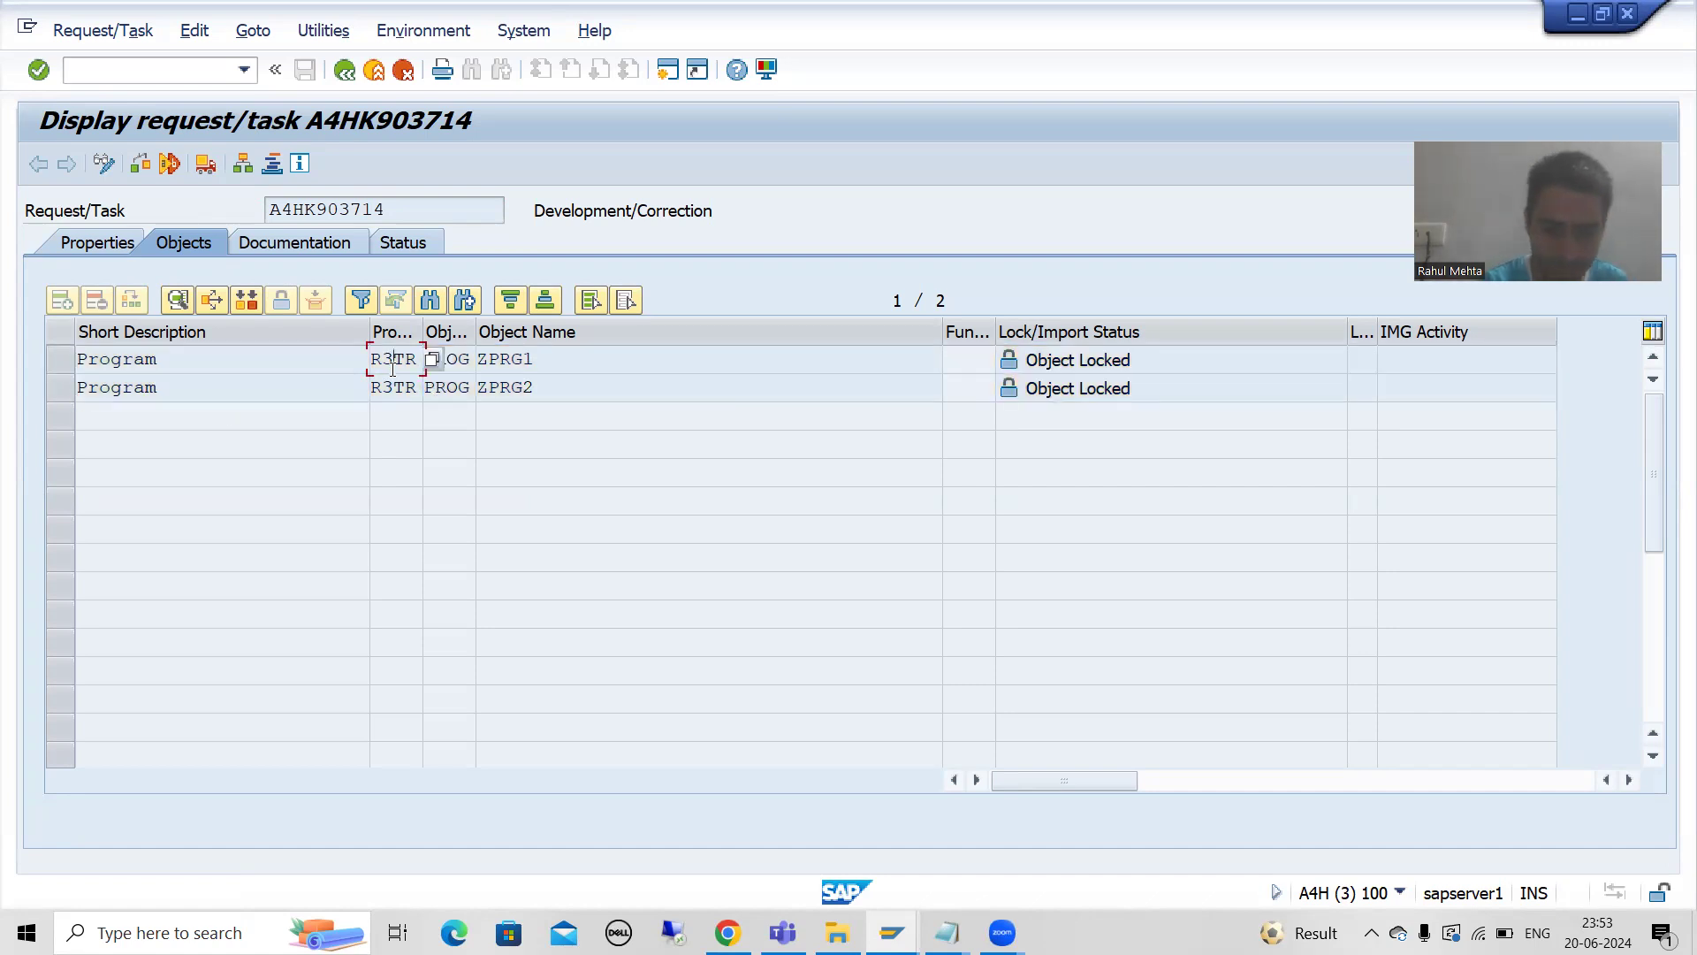
left_click_drag(391, 370, 571, 376)
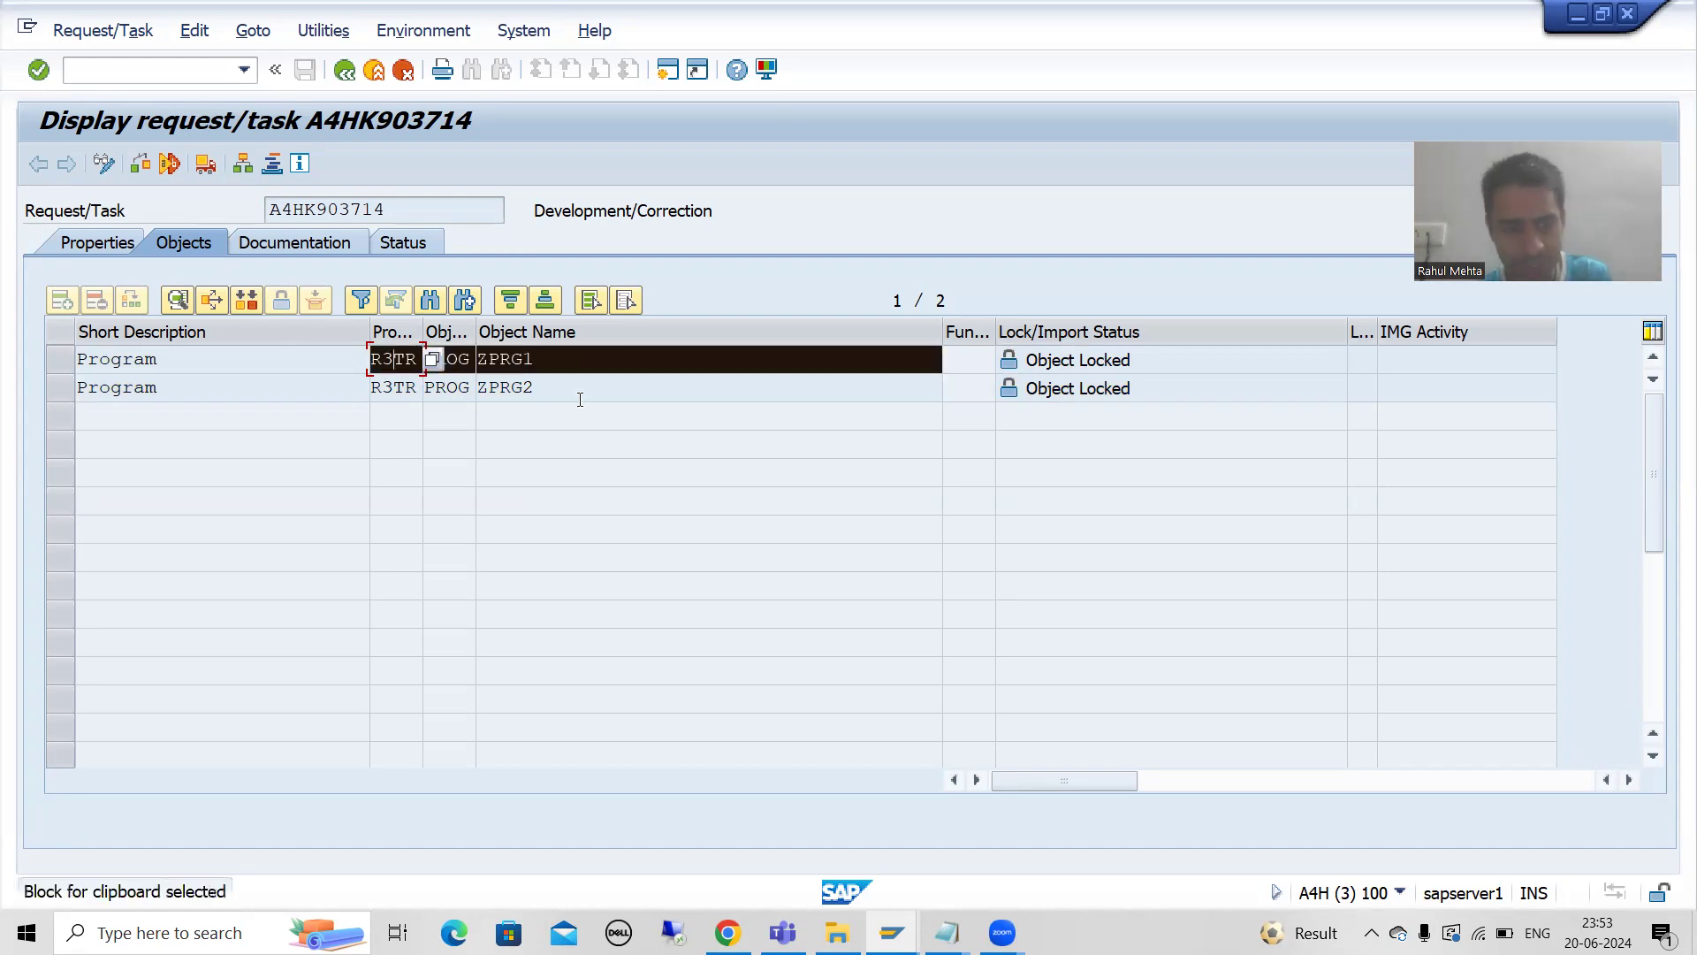
key("ctrl+c")
Paste the R3TR PROG ZPRG1 entry into the first row of request A4HK903715's object list and save the request.
key("alt+Tab")
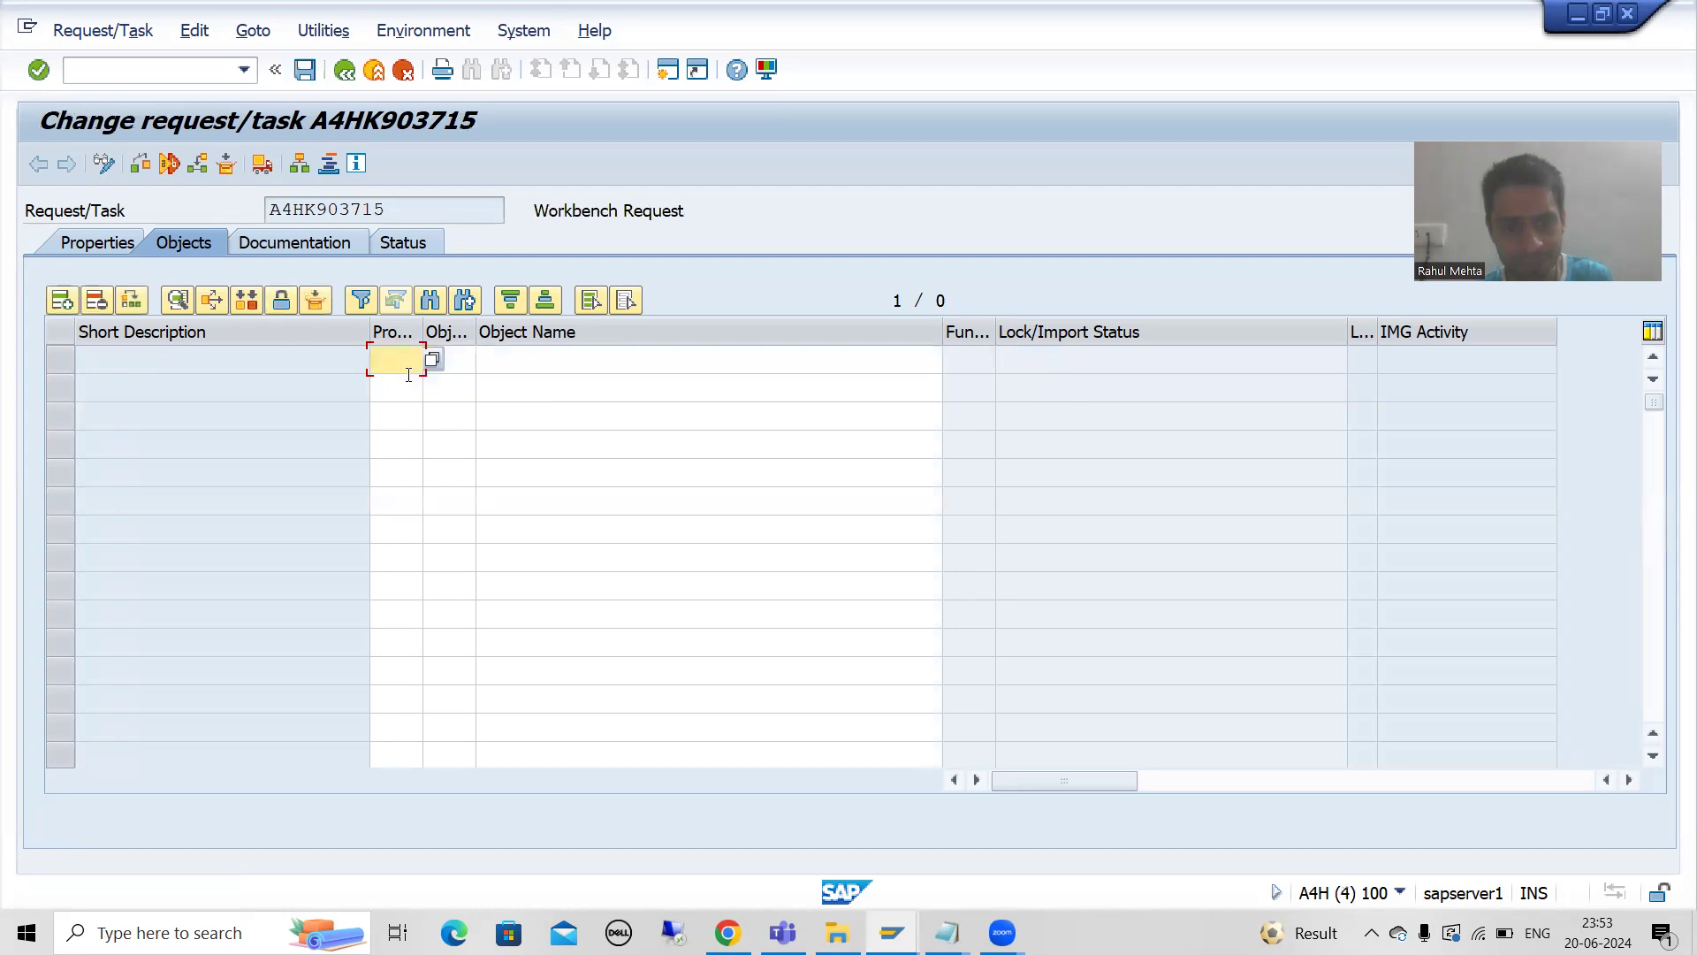
key("ctrl+v")
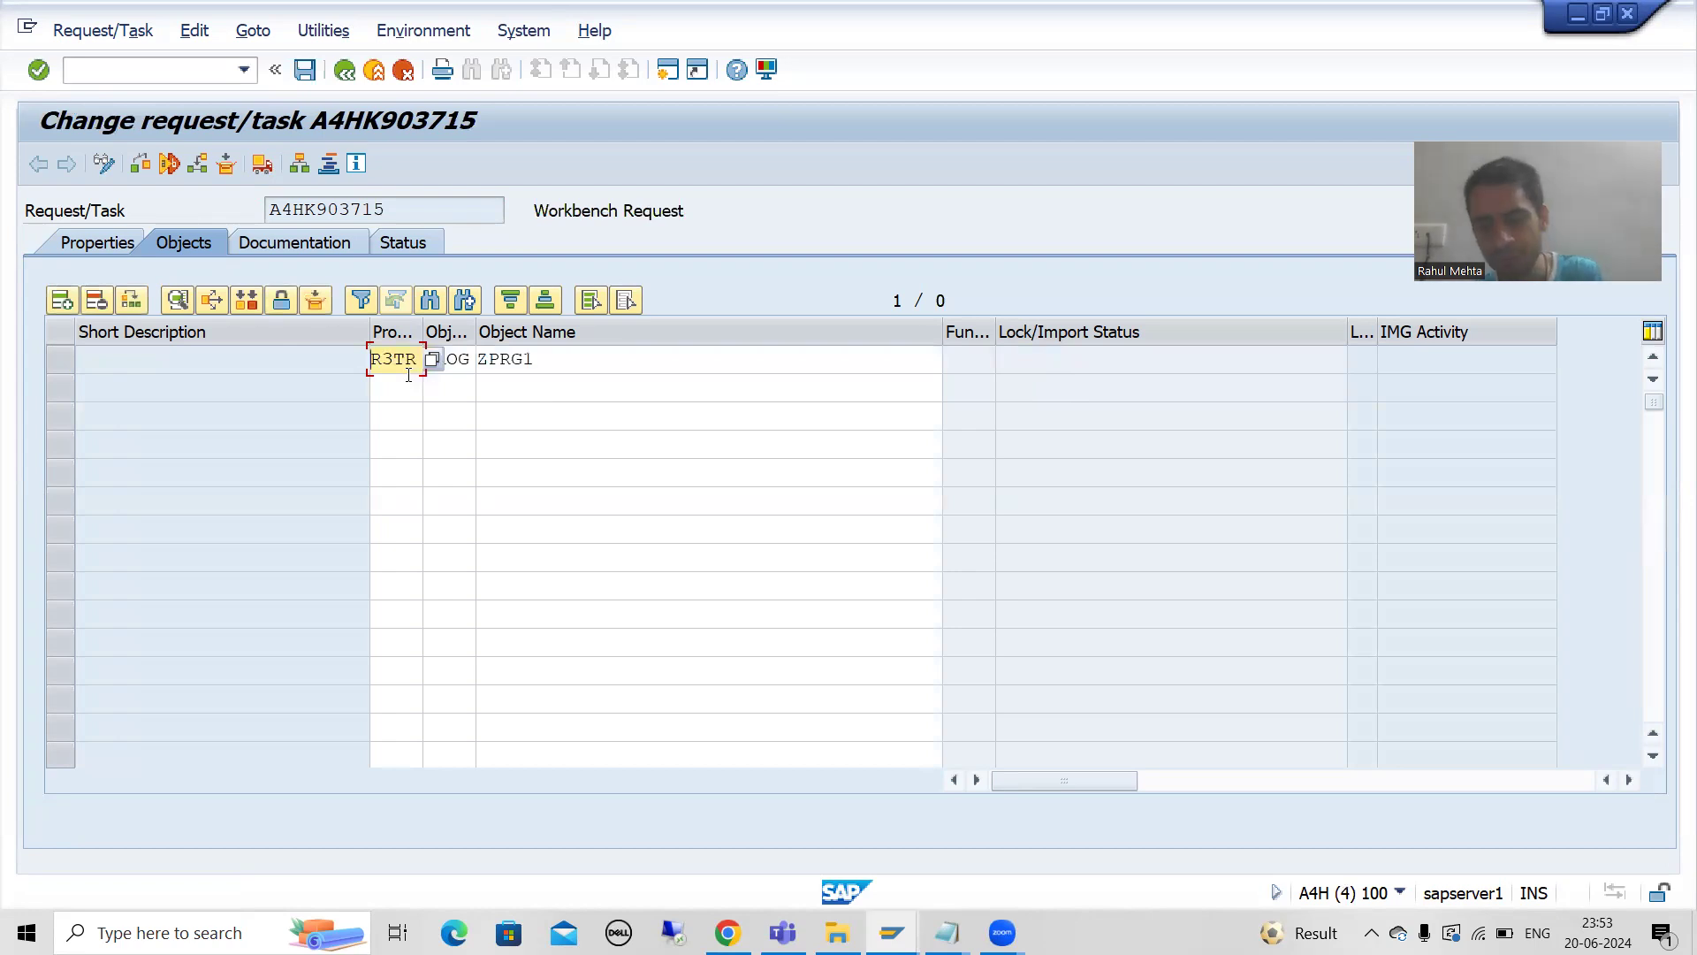
key("Return")
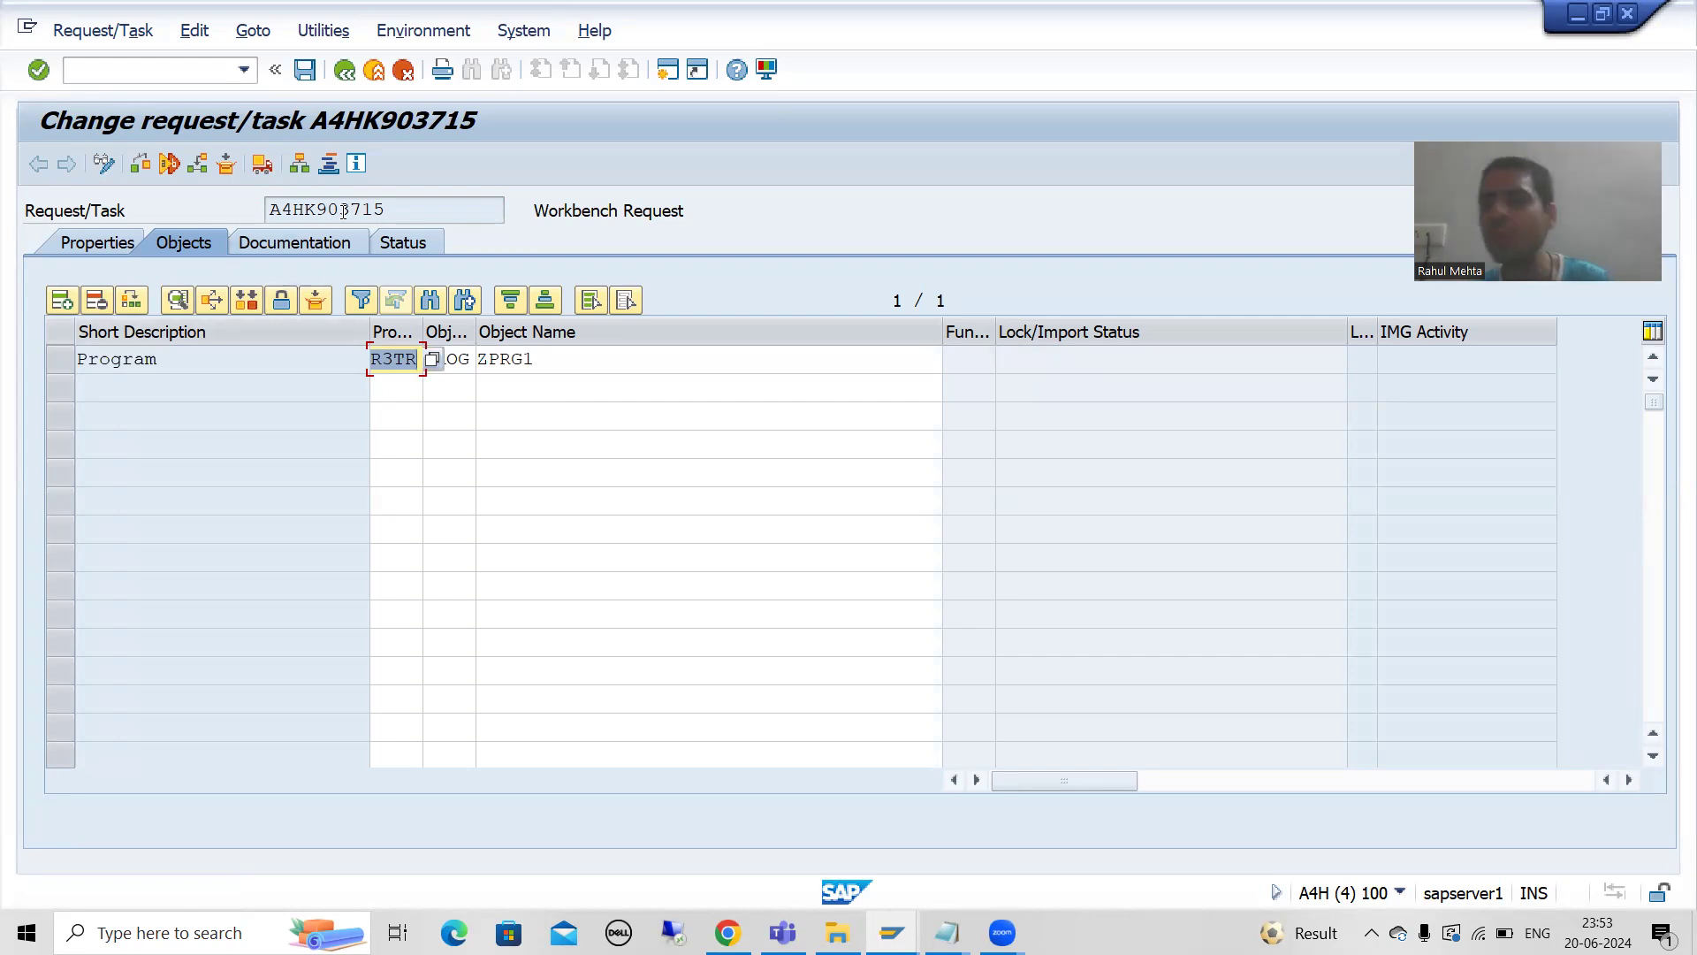
left_click(305, 69)
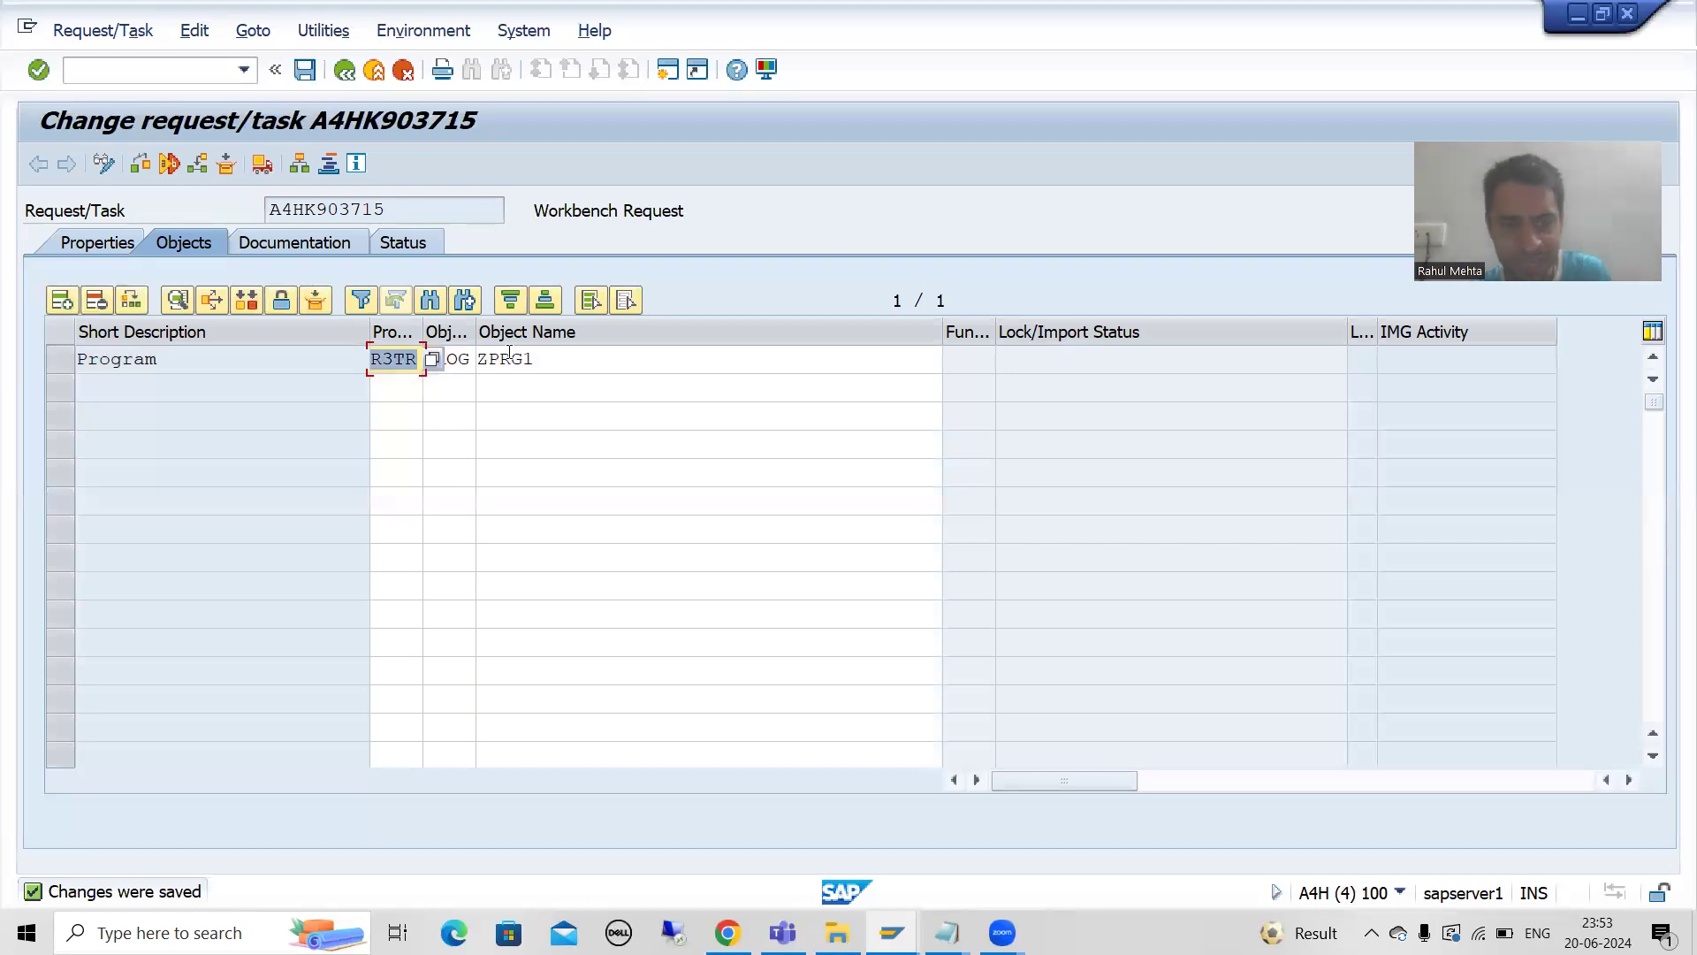
Delete the locked ZPRG1 entry from task A4HK903714's object list in change mode, confirm the deletion and save the task.
key("alt+Tab")
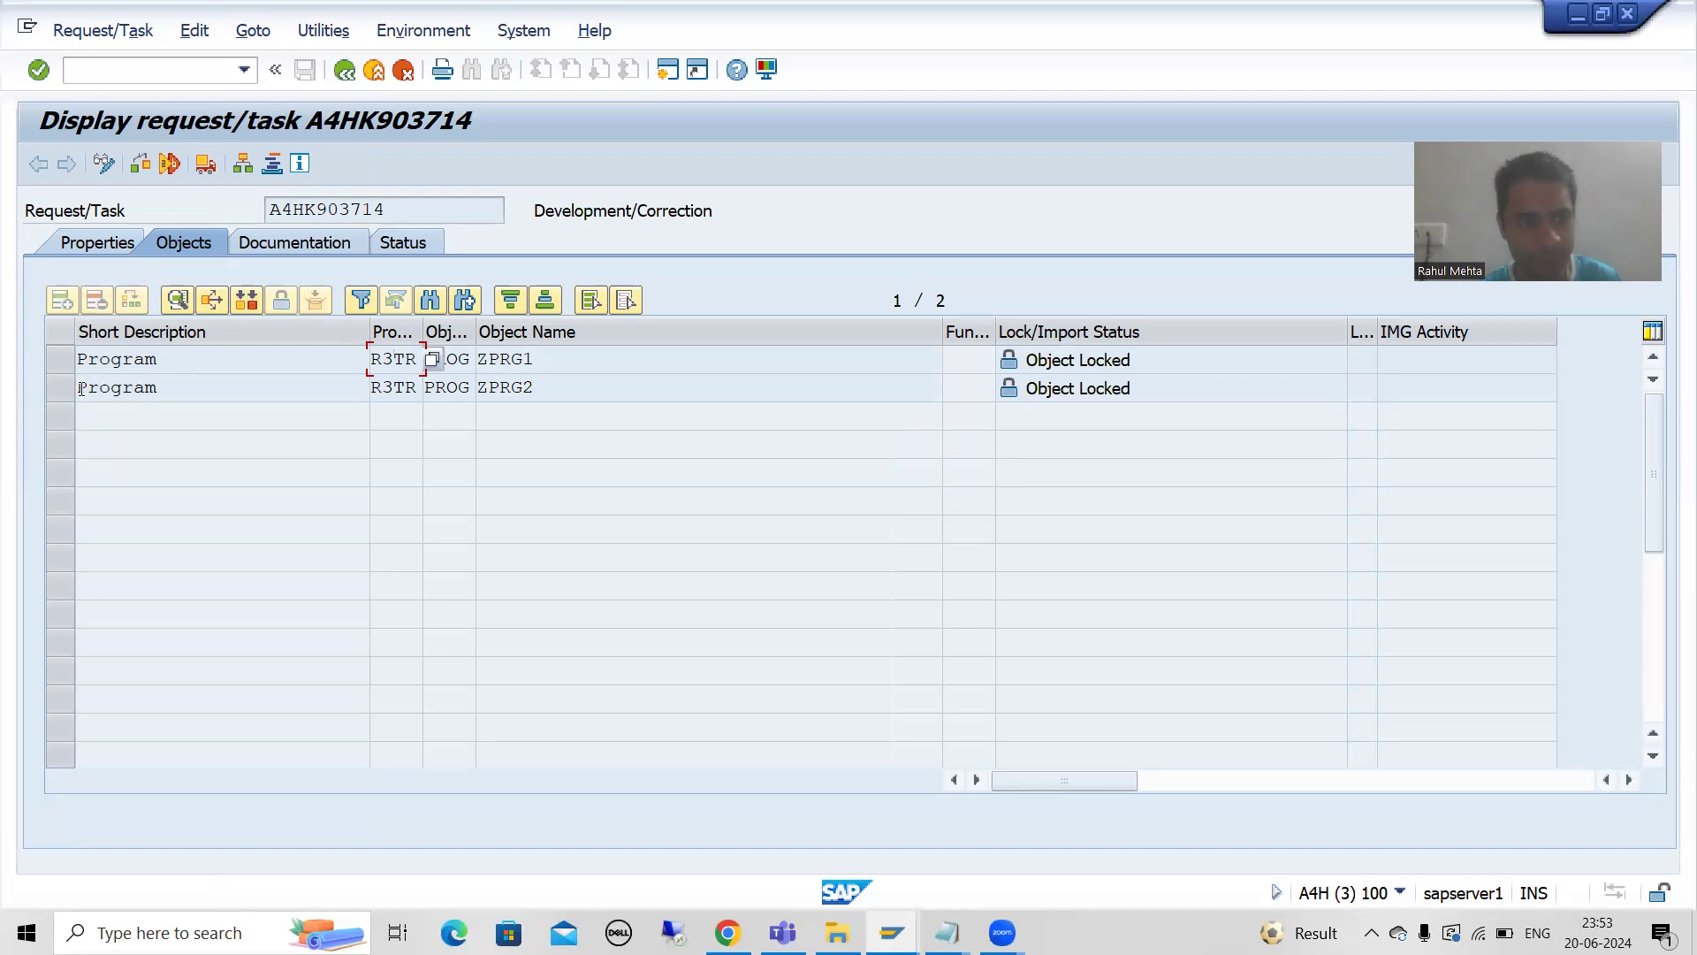
left_click(63, 362)
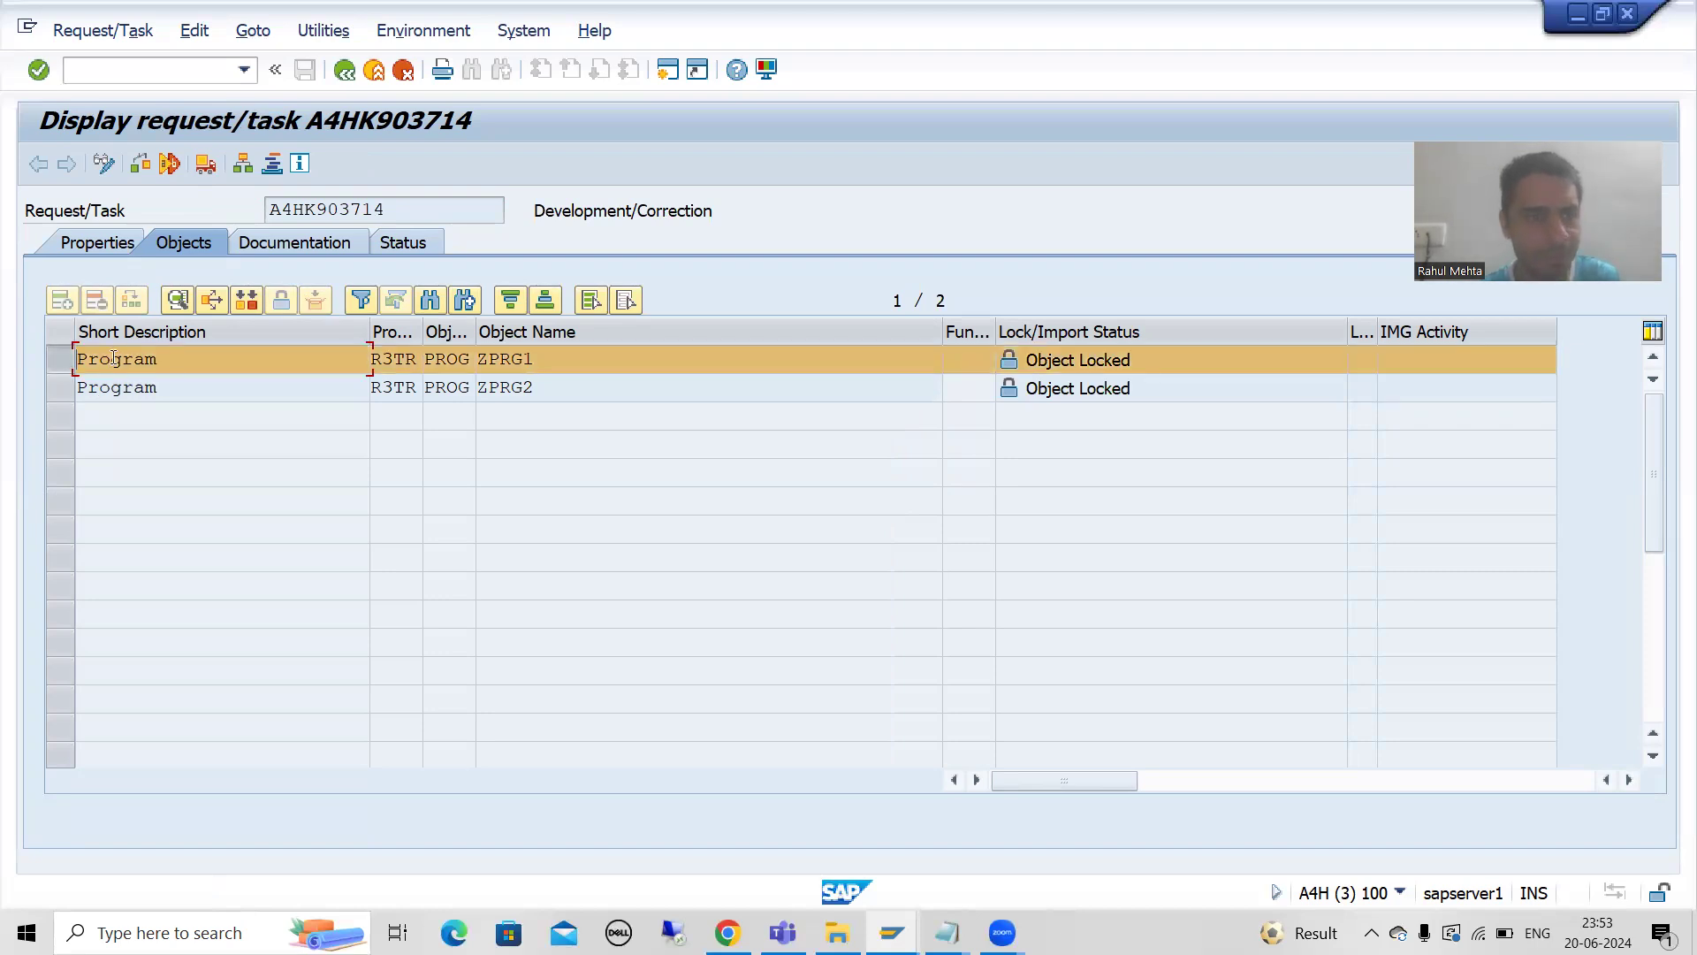
left_click(104, 167)
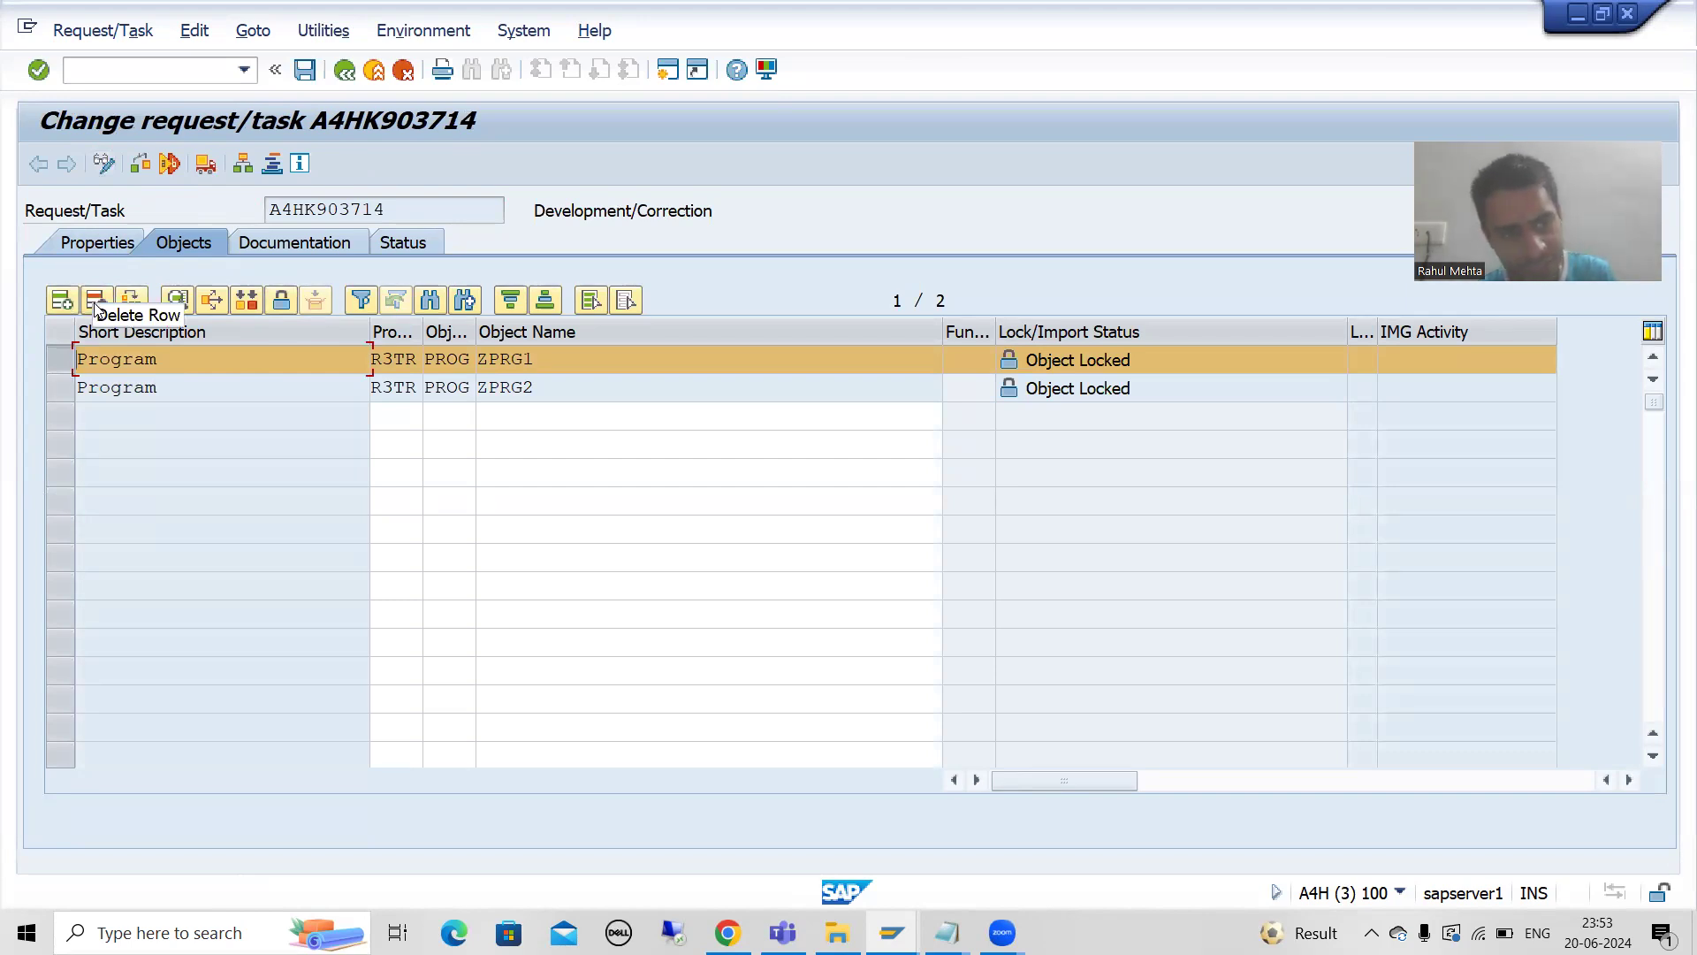
left_click(97, 303)
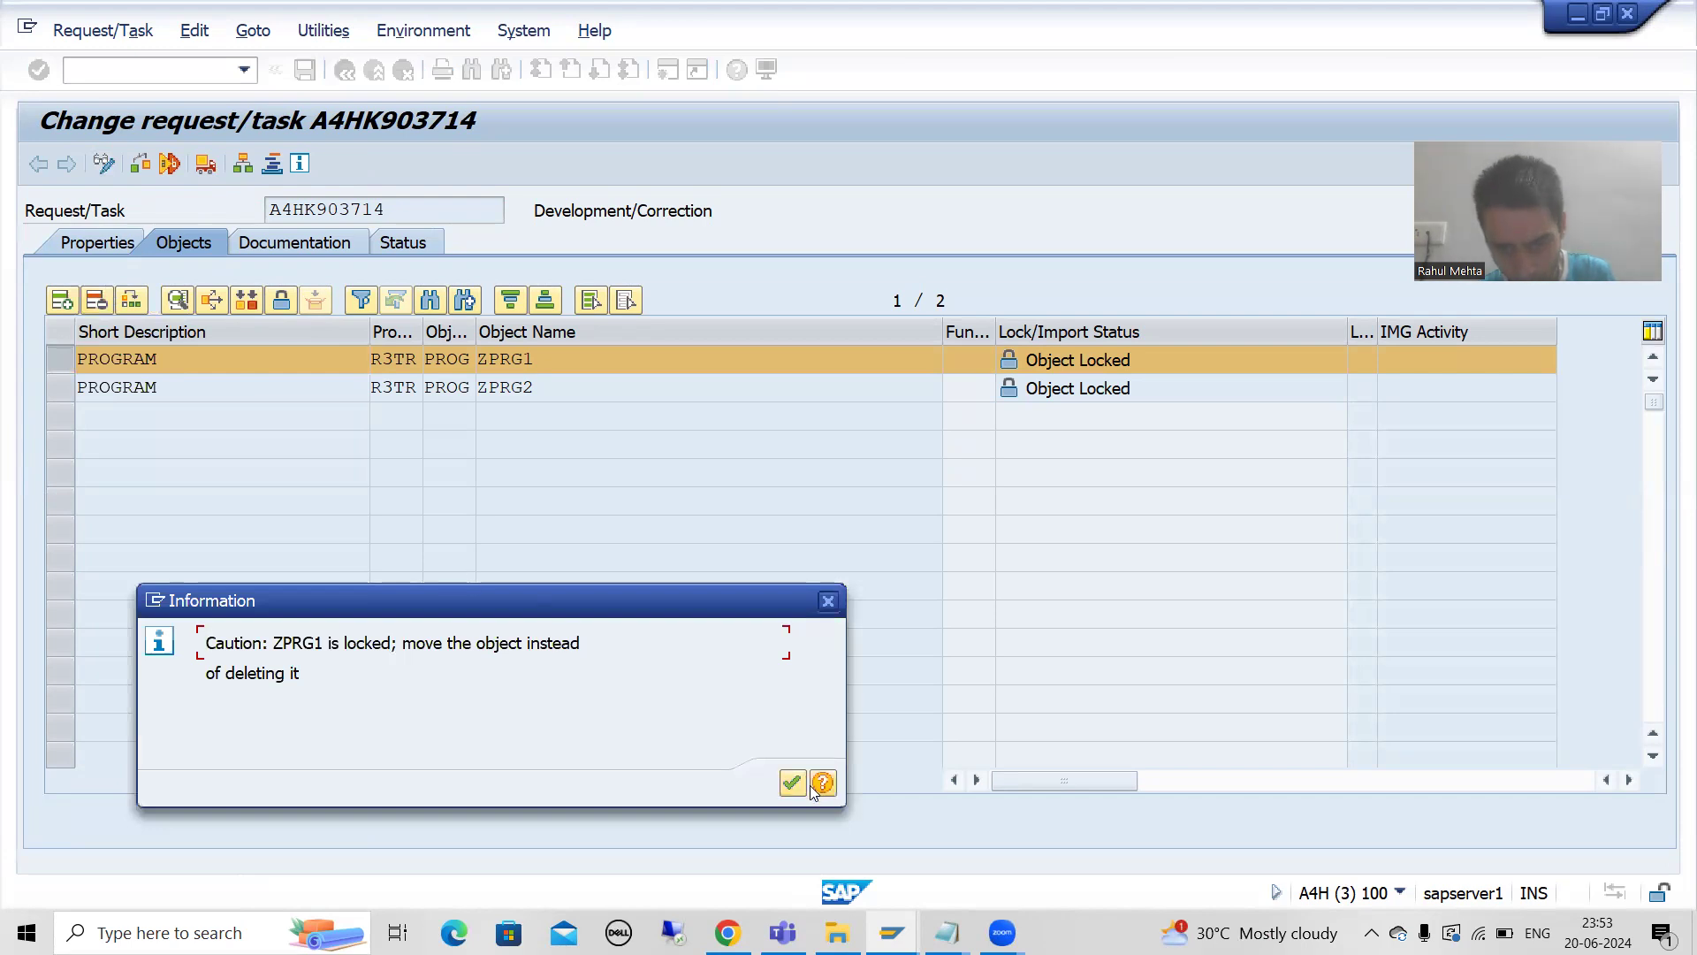
left_click(791, 780)
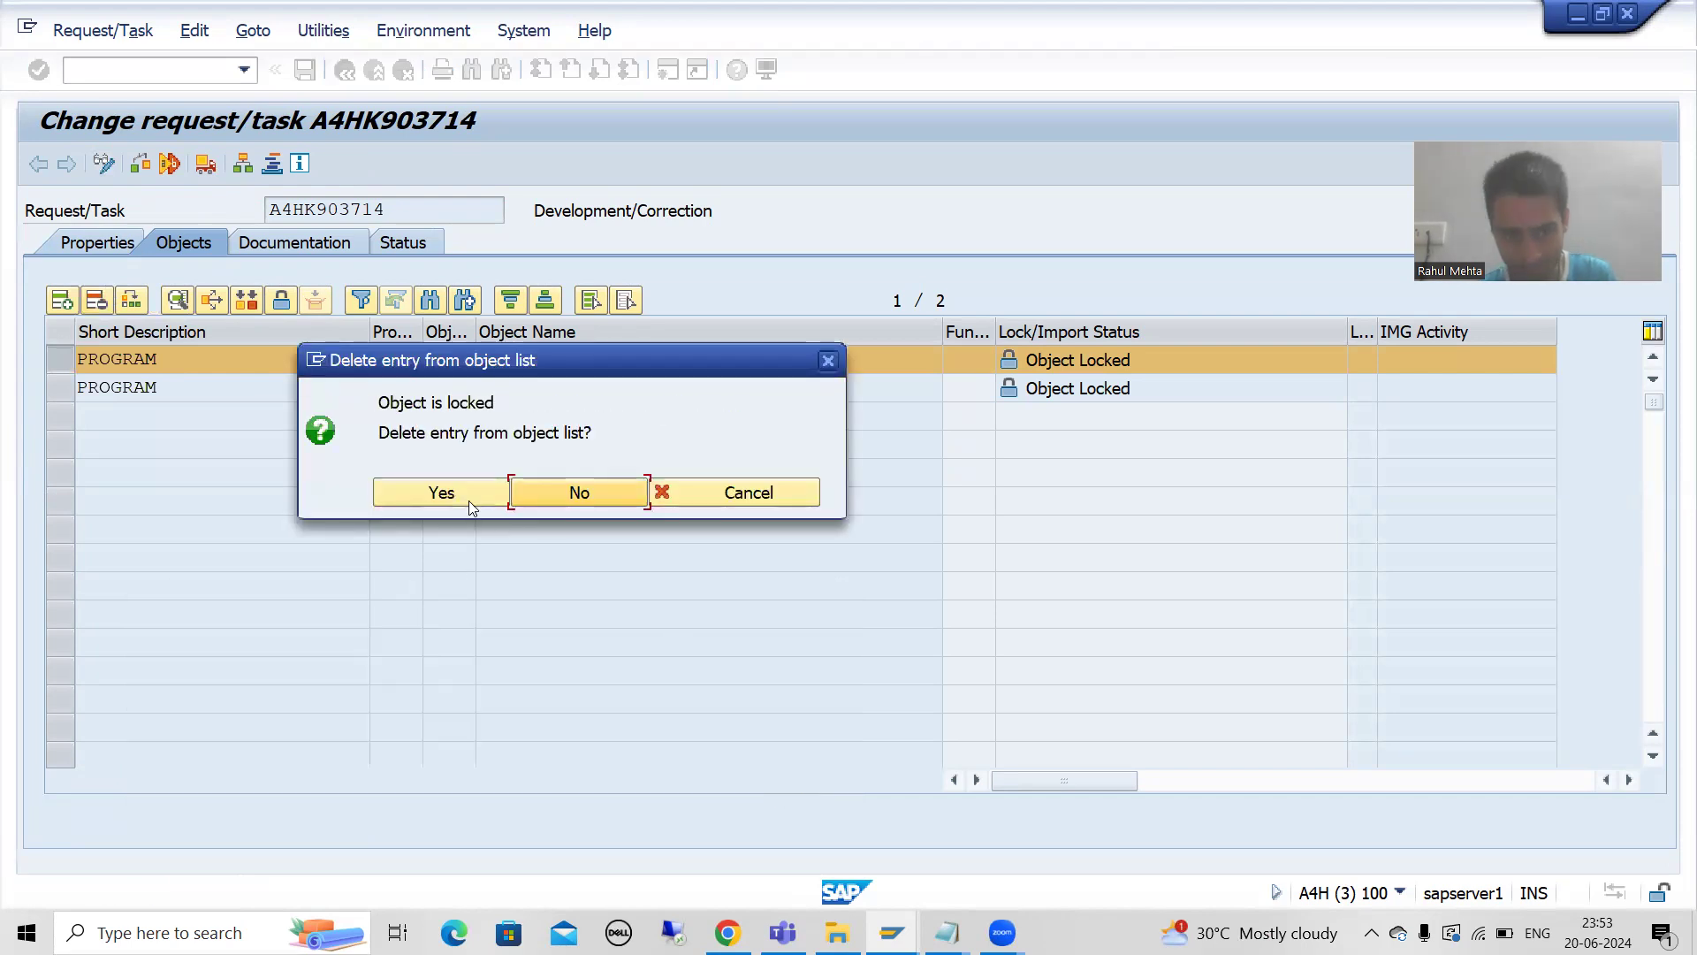
left_click(467, 495)
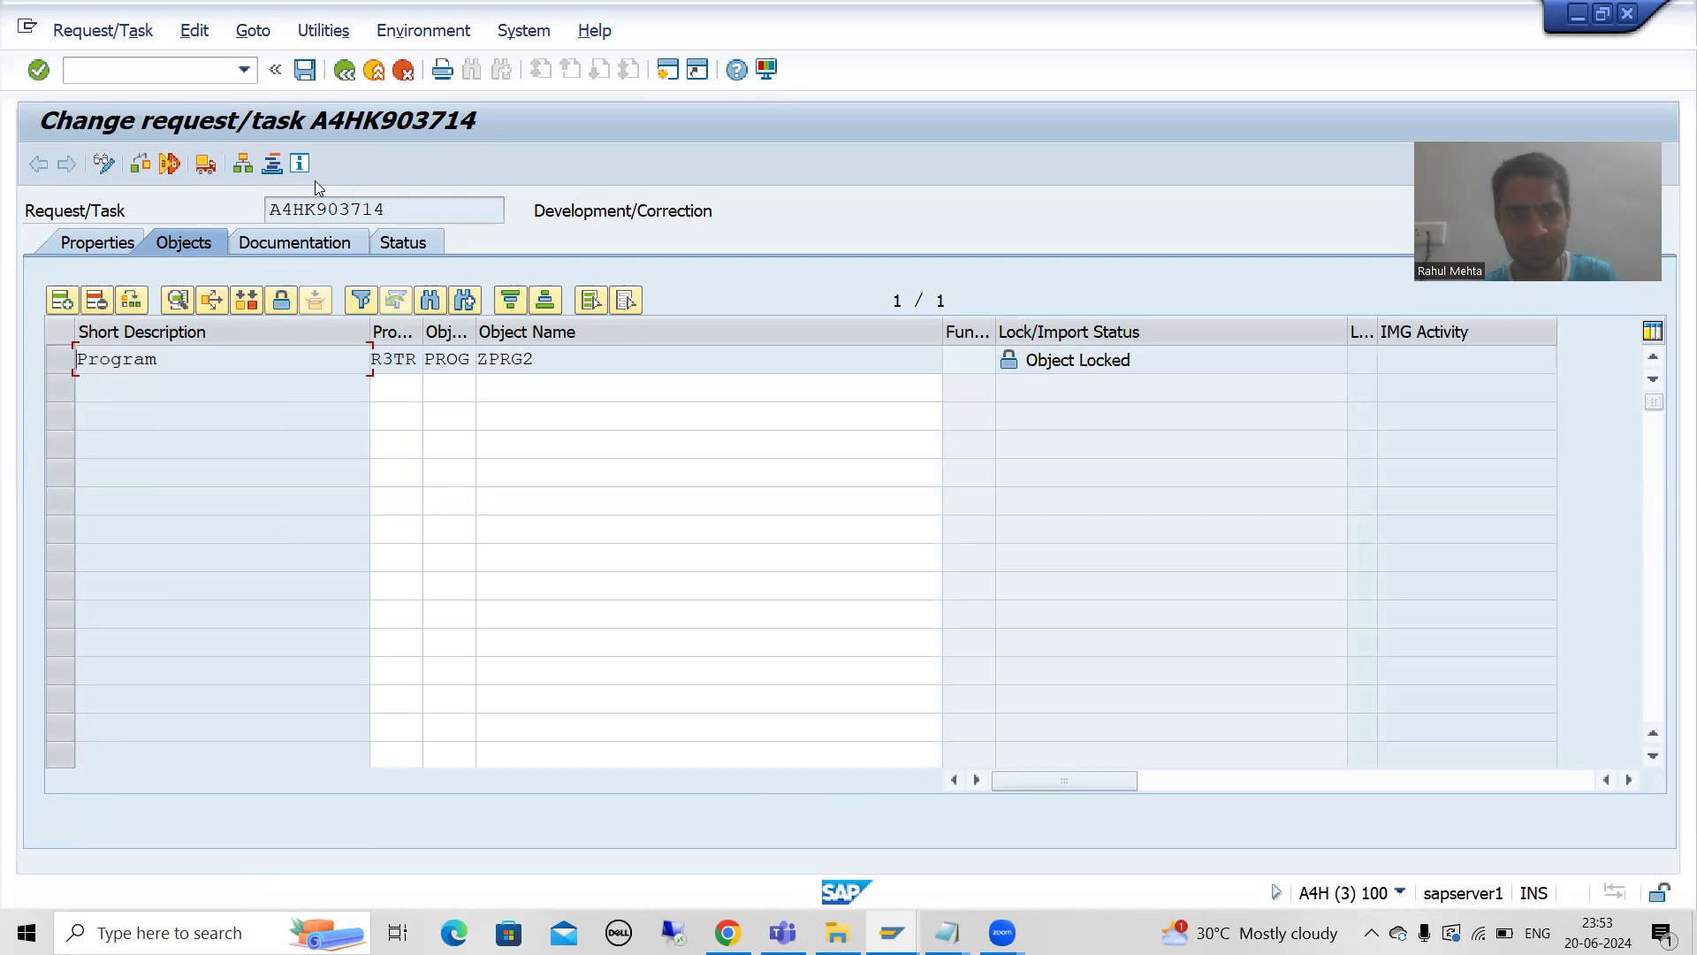
left_click(305, 69)
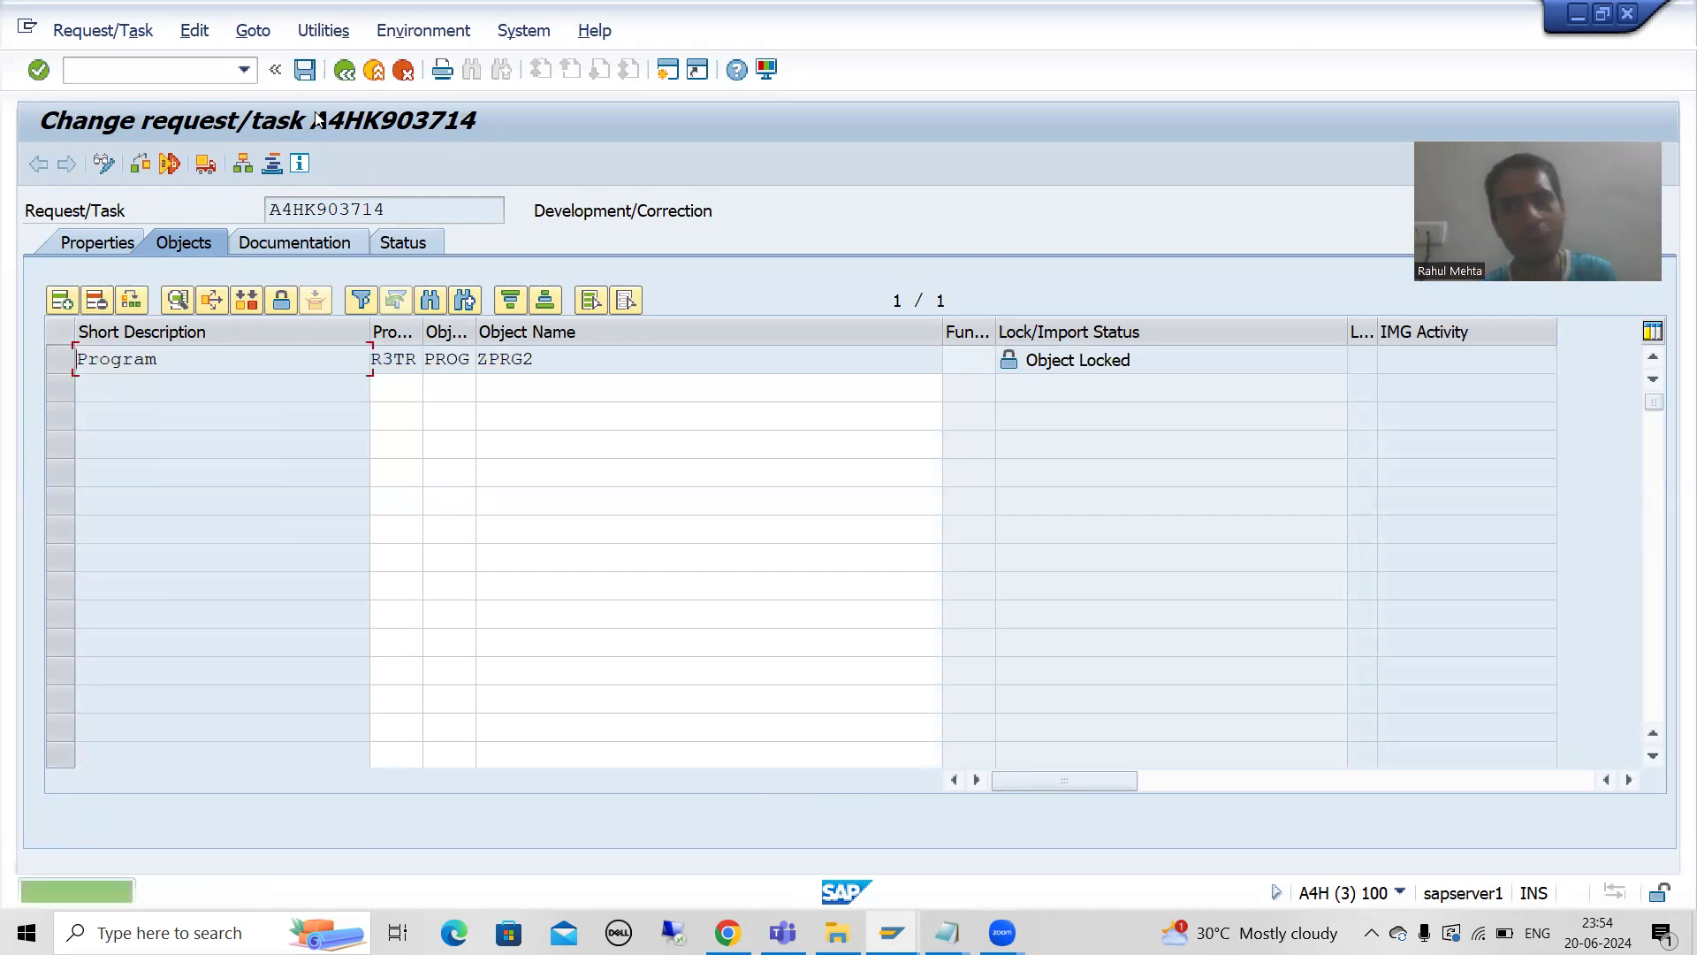
left_click(305, 69)
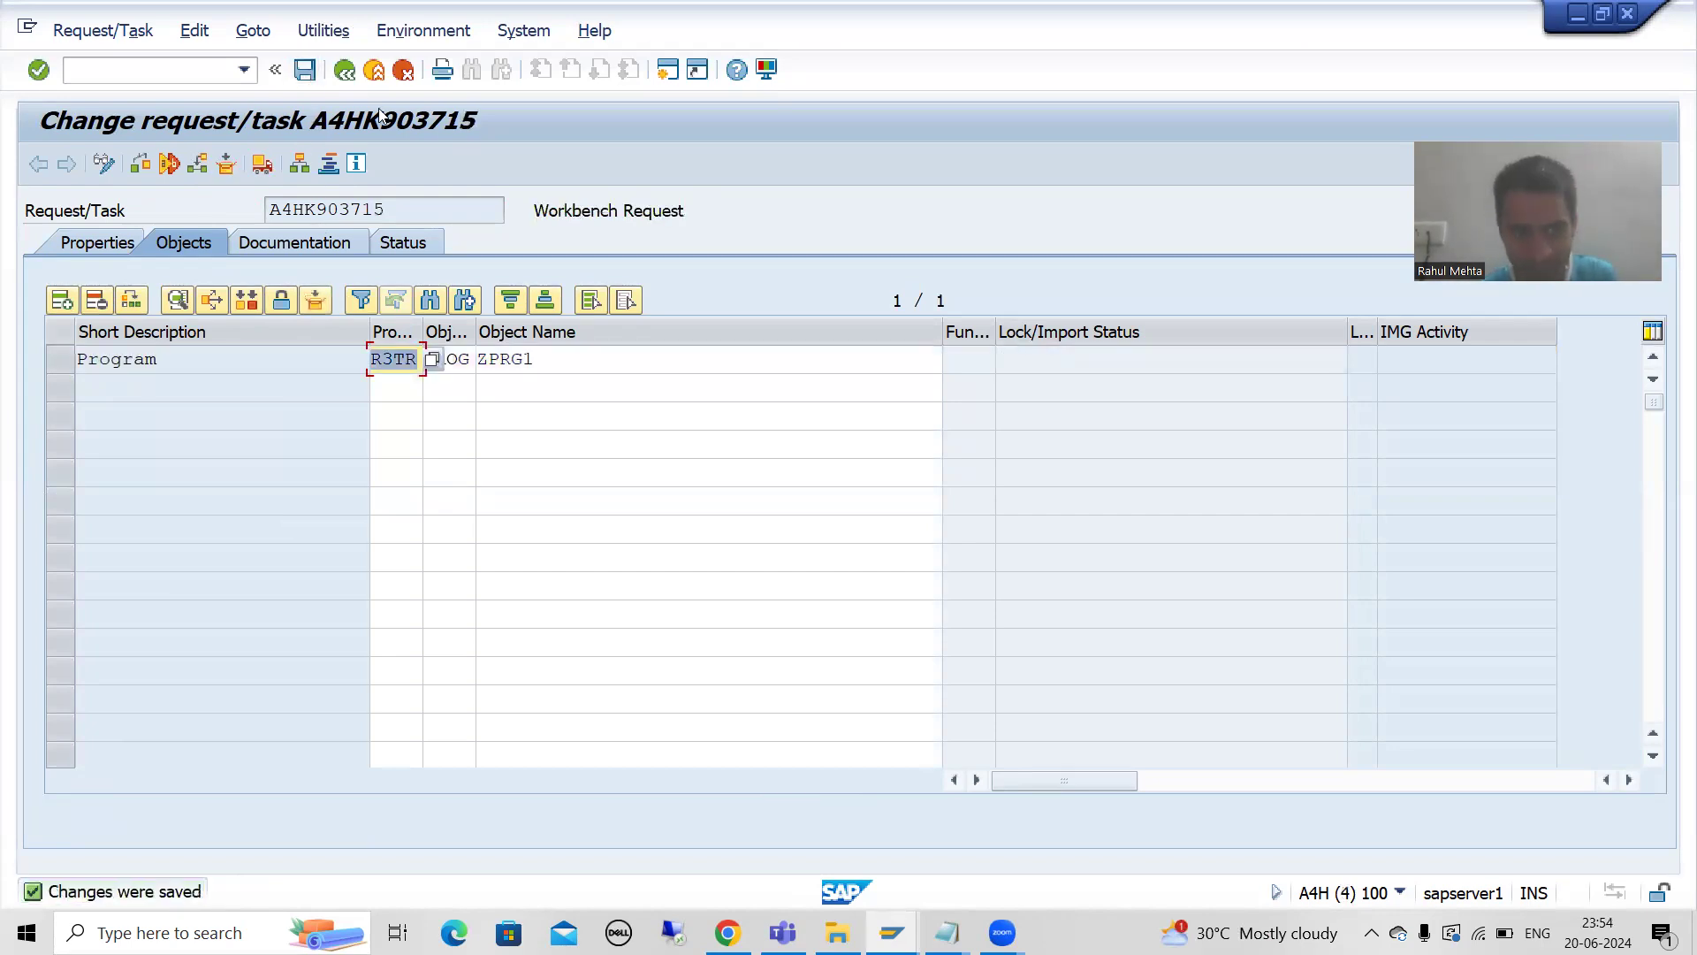
Return to the requests overview in the A4HK903715 session and expand requests A4HK903715 and A4HK903713 down to their program entries.
key("F3")
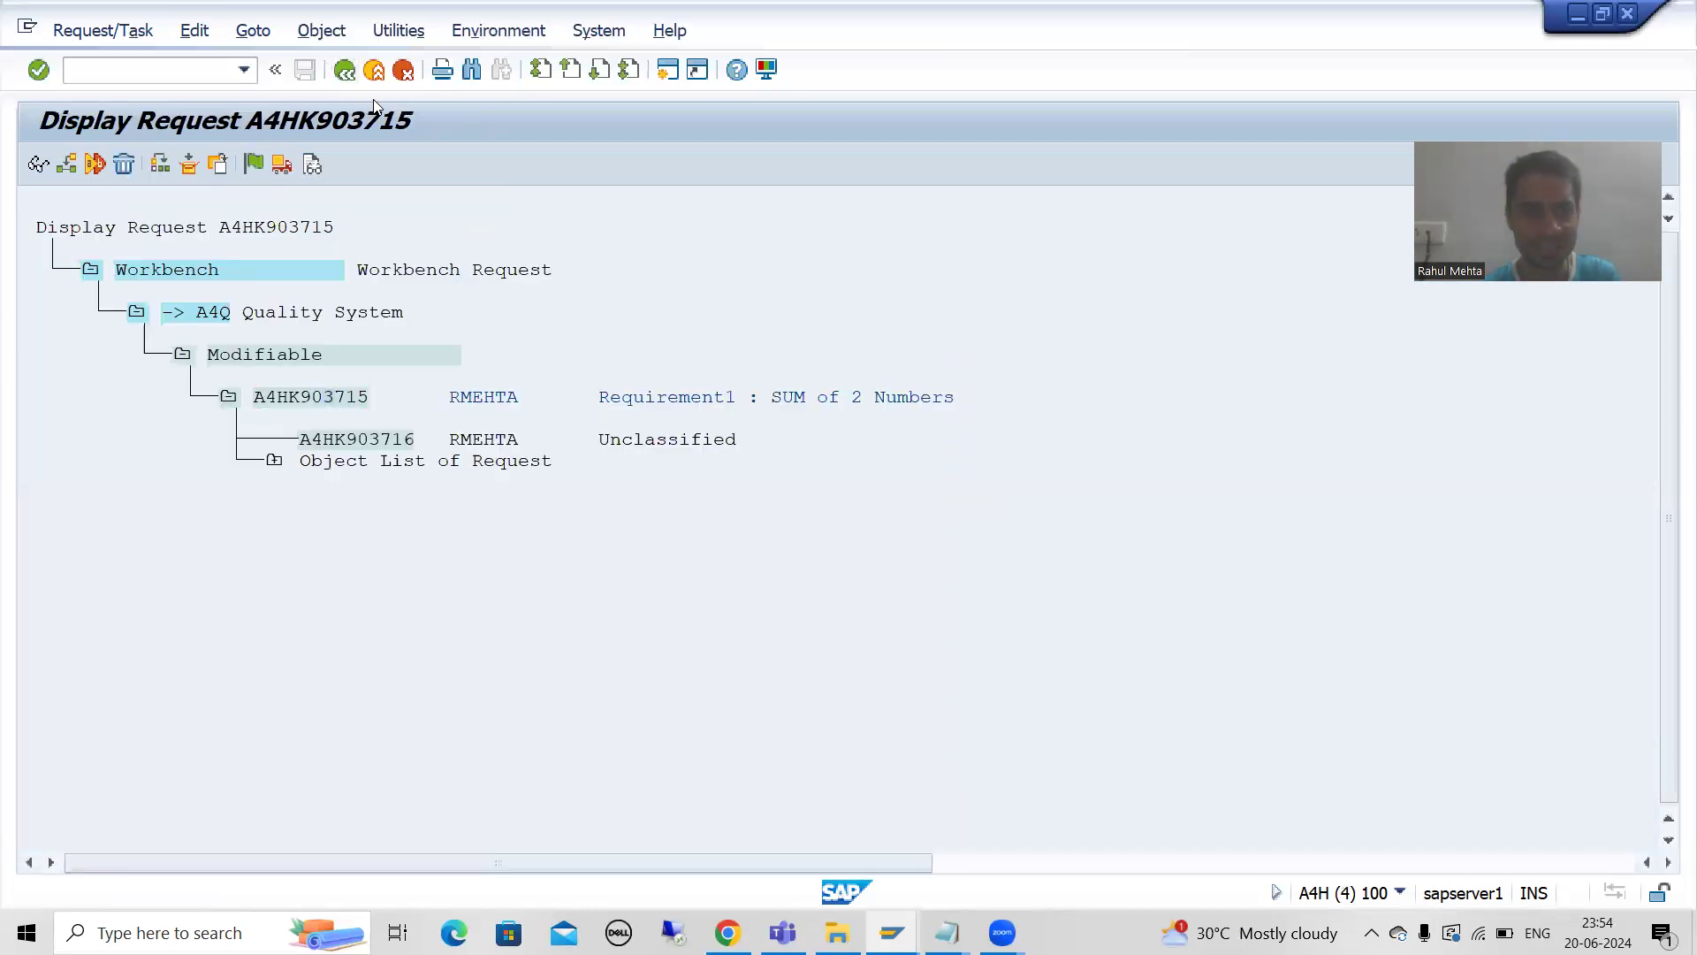
key("F3")
left_click(166, 611)
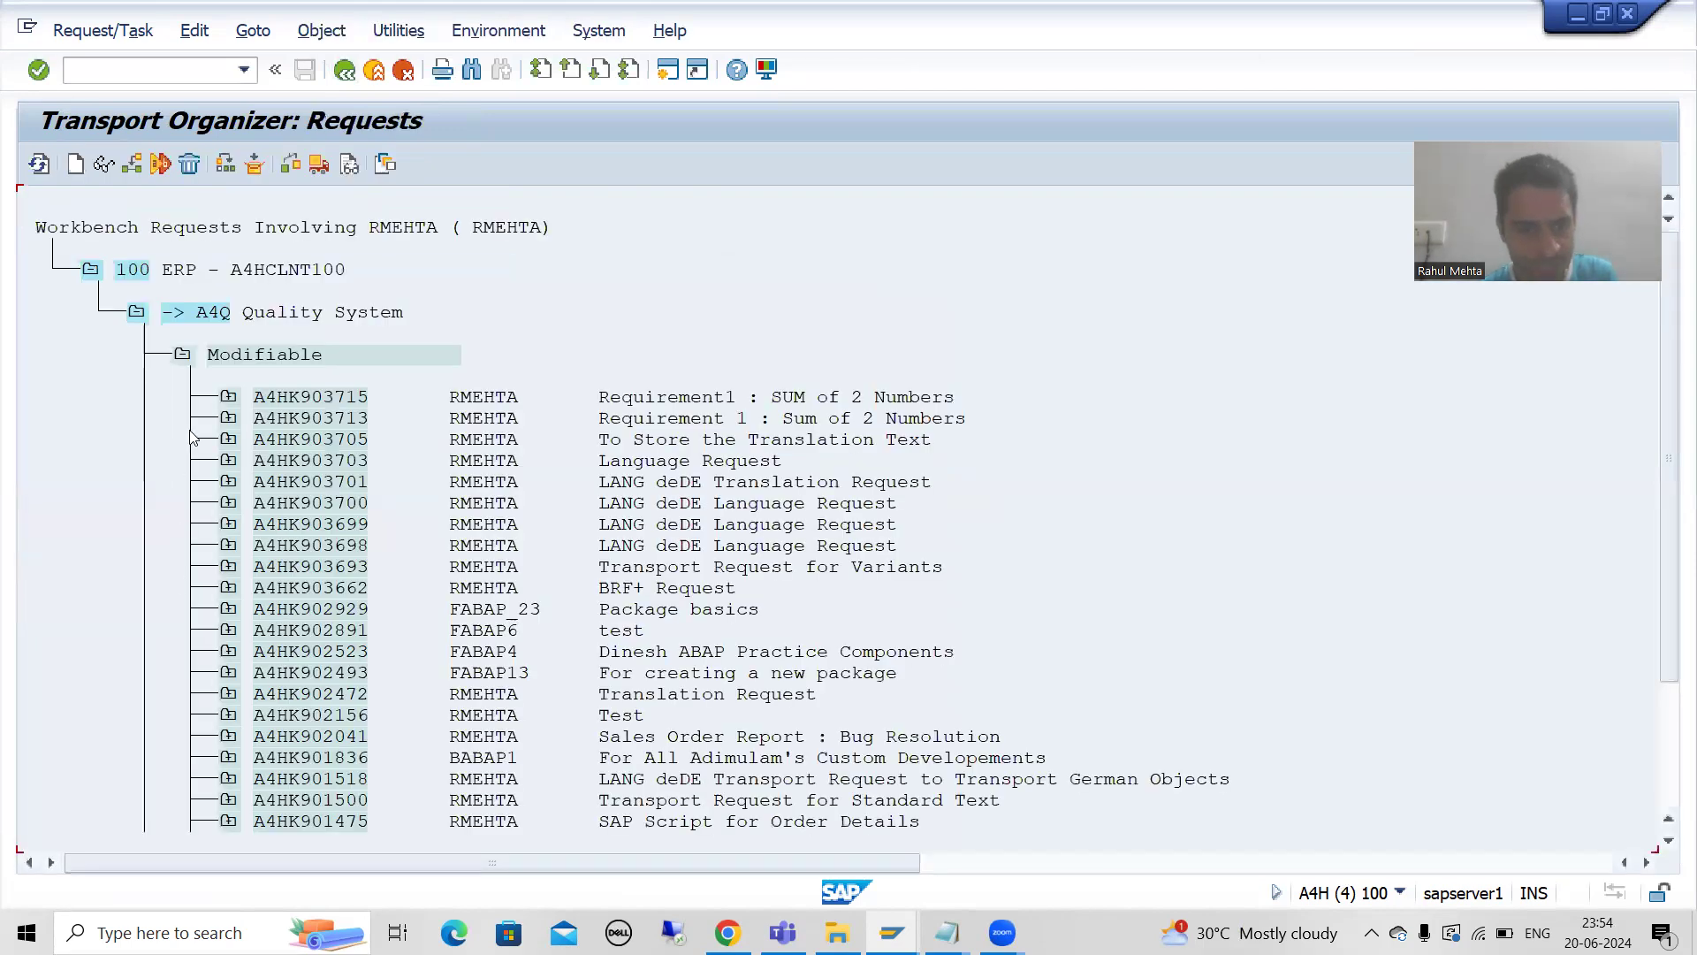
left_click(228, 418)
left_click(230, 502)
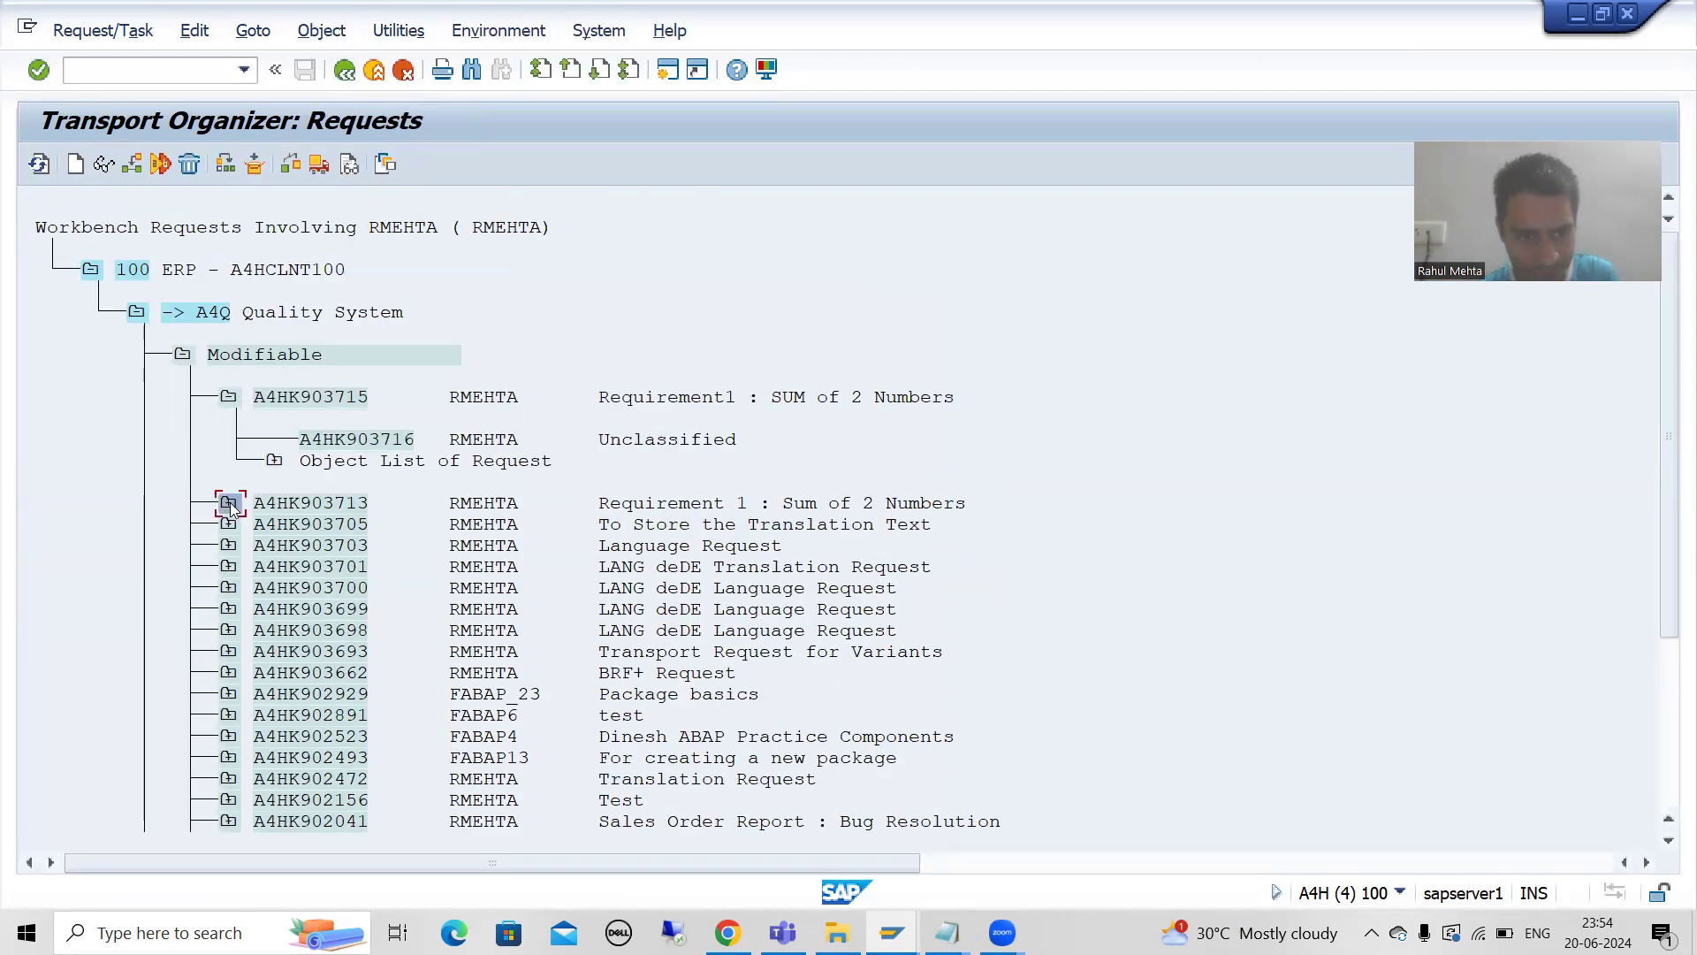
left_click_drag(254, 398, 366, 399)
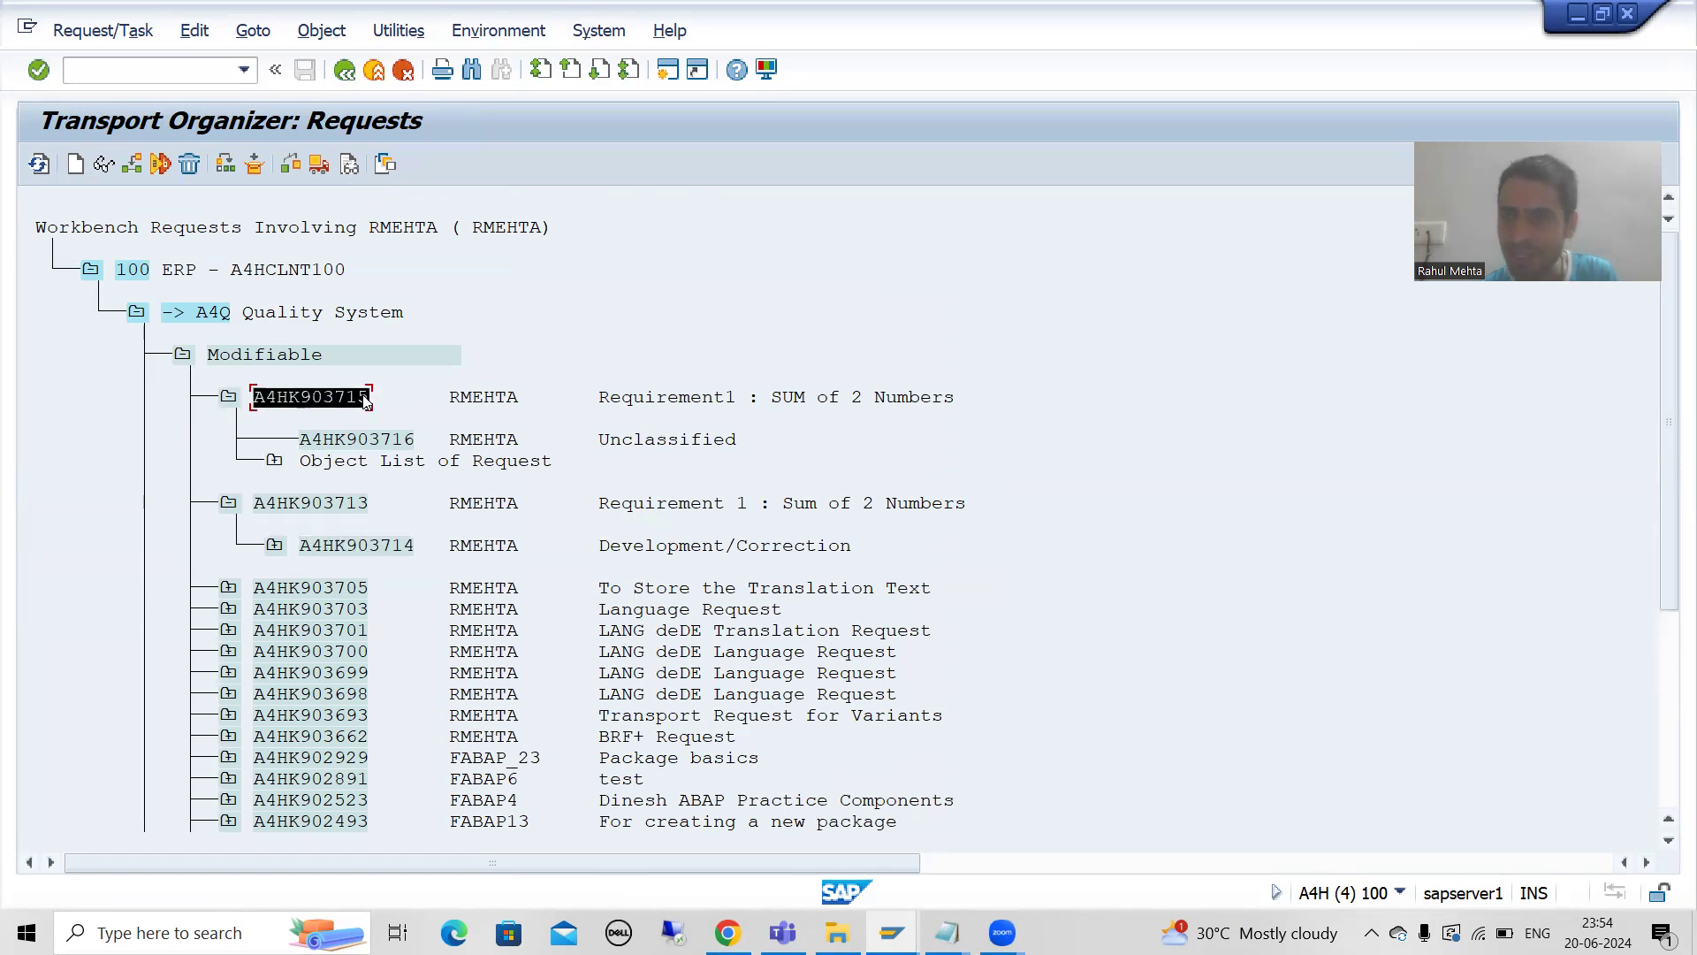
left_click(275, 461)
left_click(319, 503)
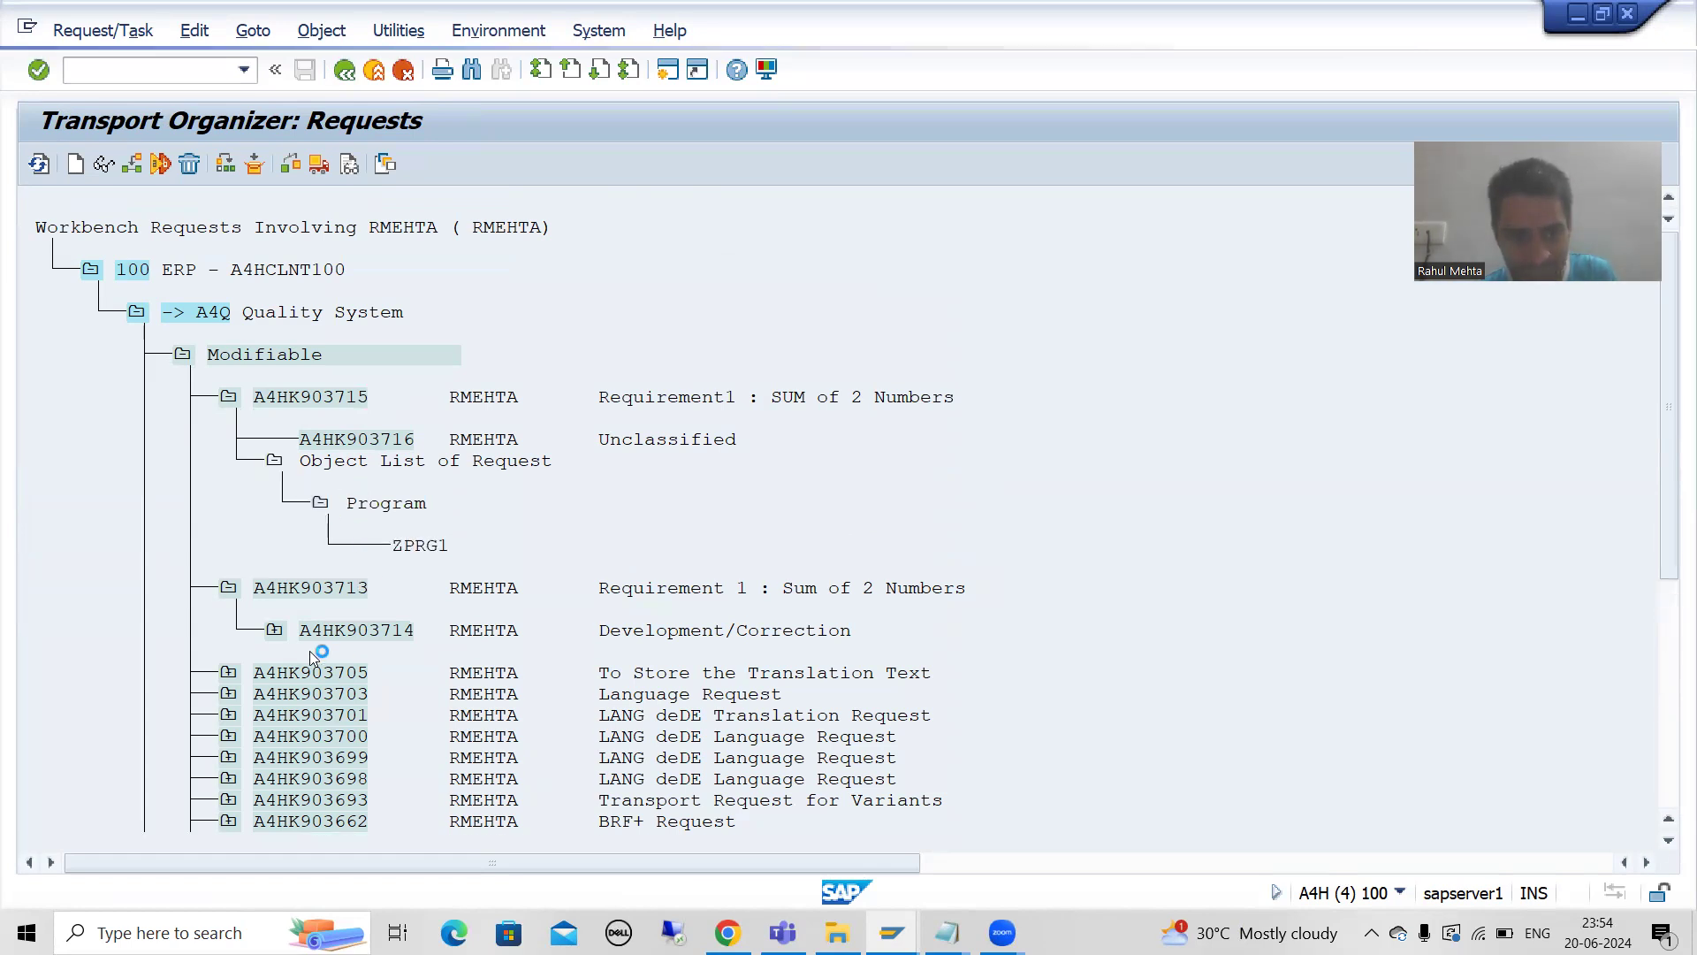
scroll(309, 651, "down", 1)
left_click(274, 610)
left_click(319, 654)
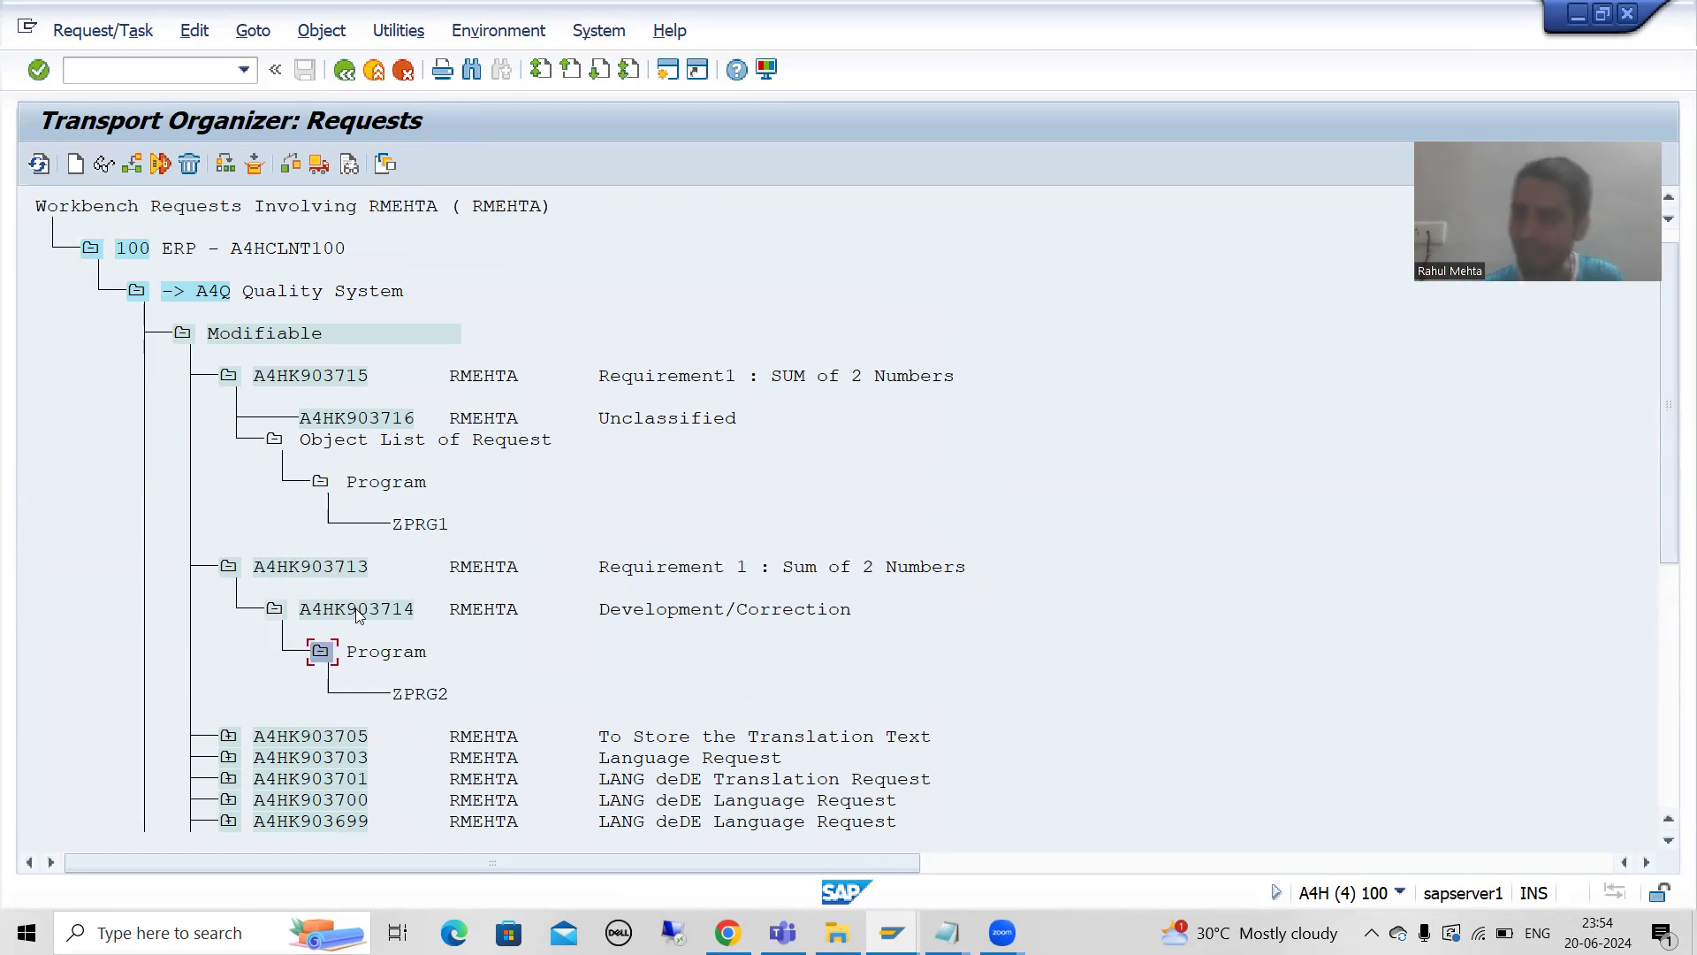
Examine the ZPRG2 entry under task A4HK903714 and the unclassified task A4HK903716 under request A4HK903715.
left_click(420, 694)
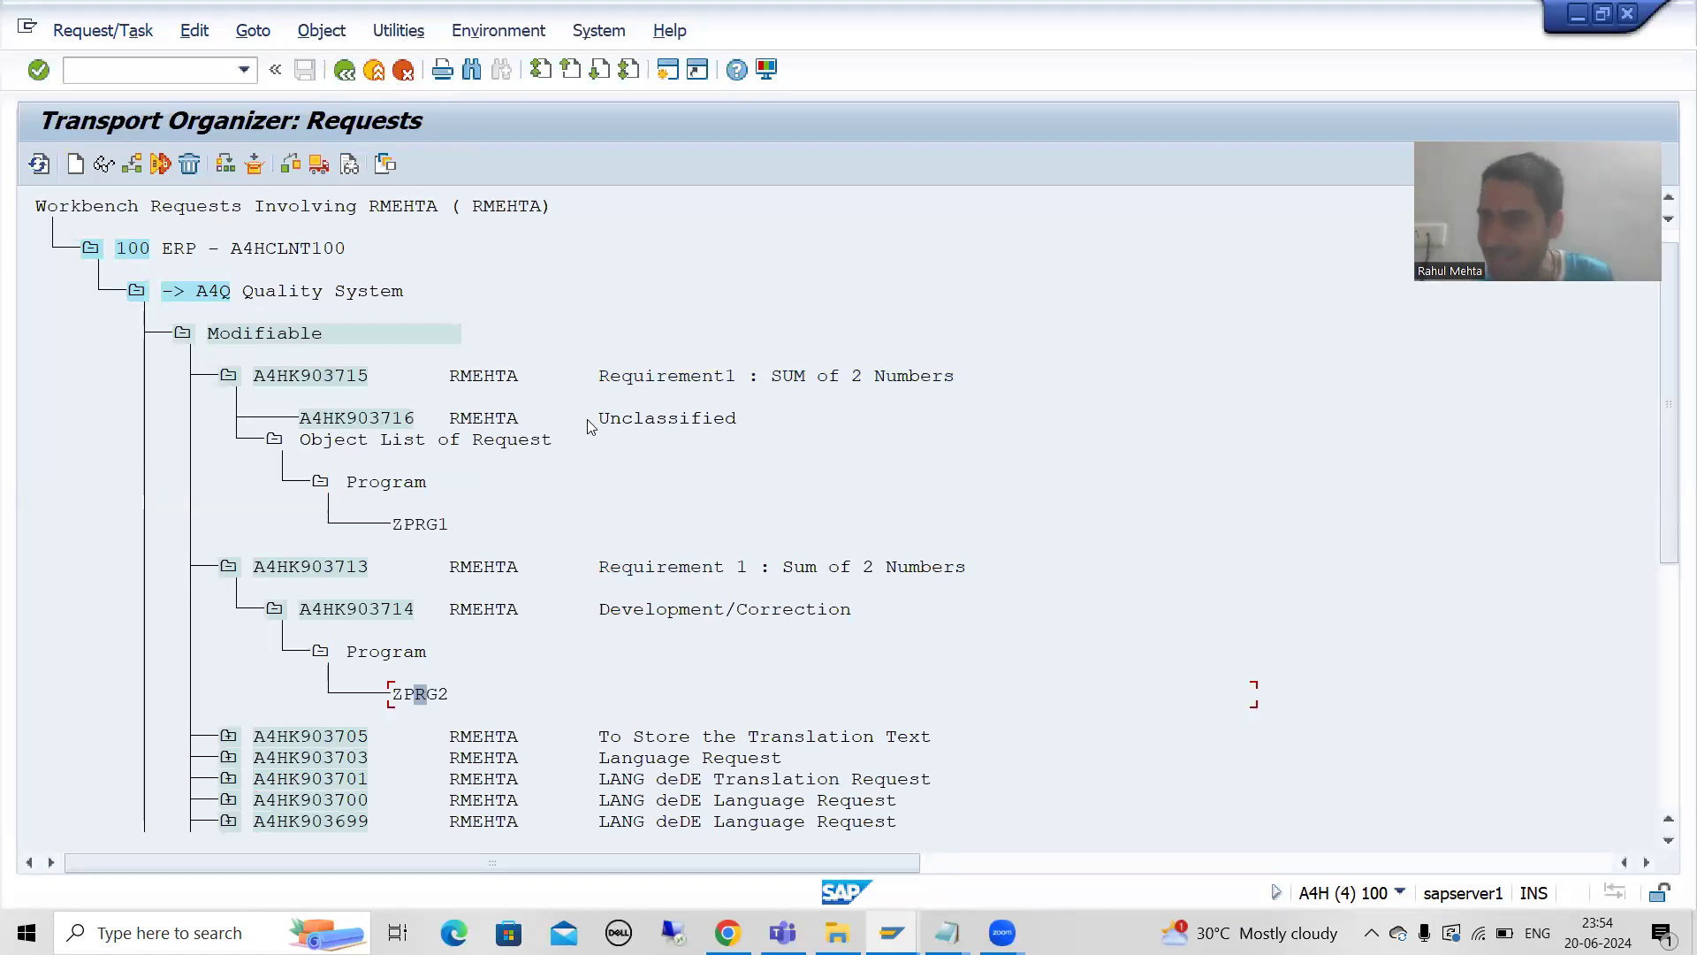
left_click(352, 422)
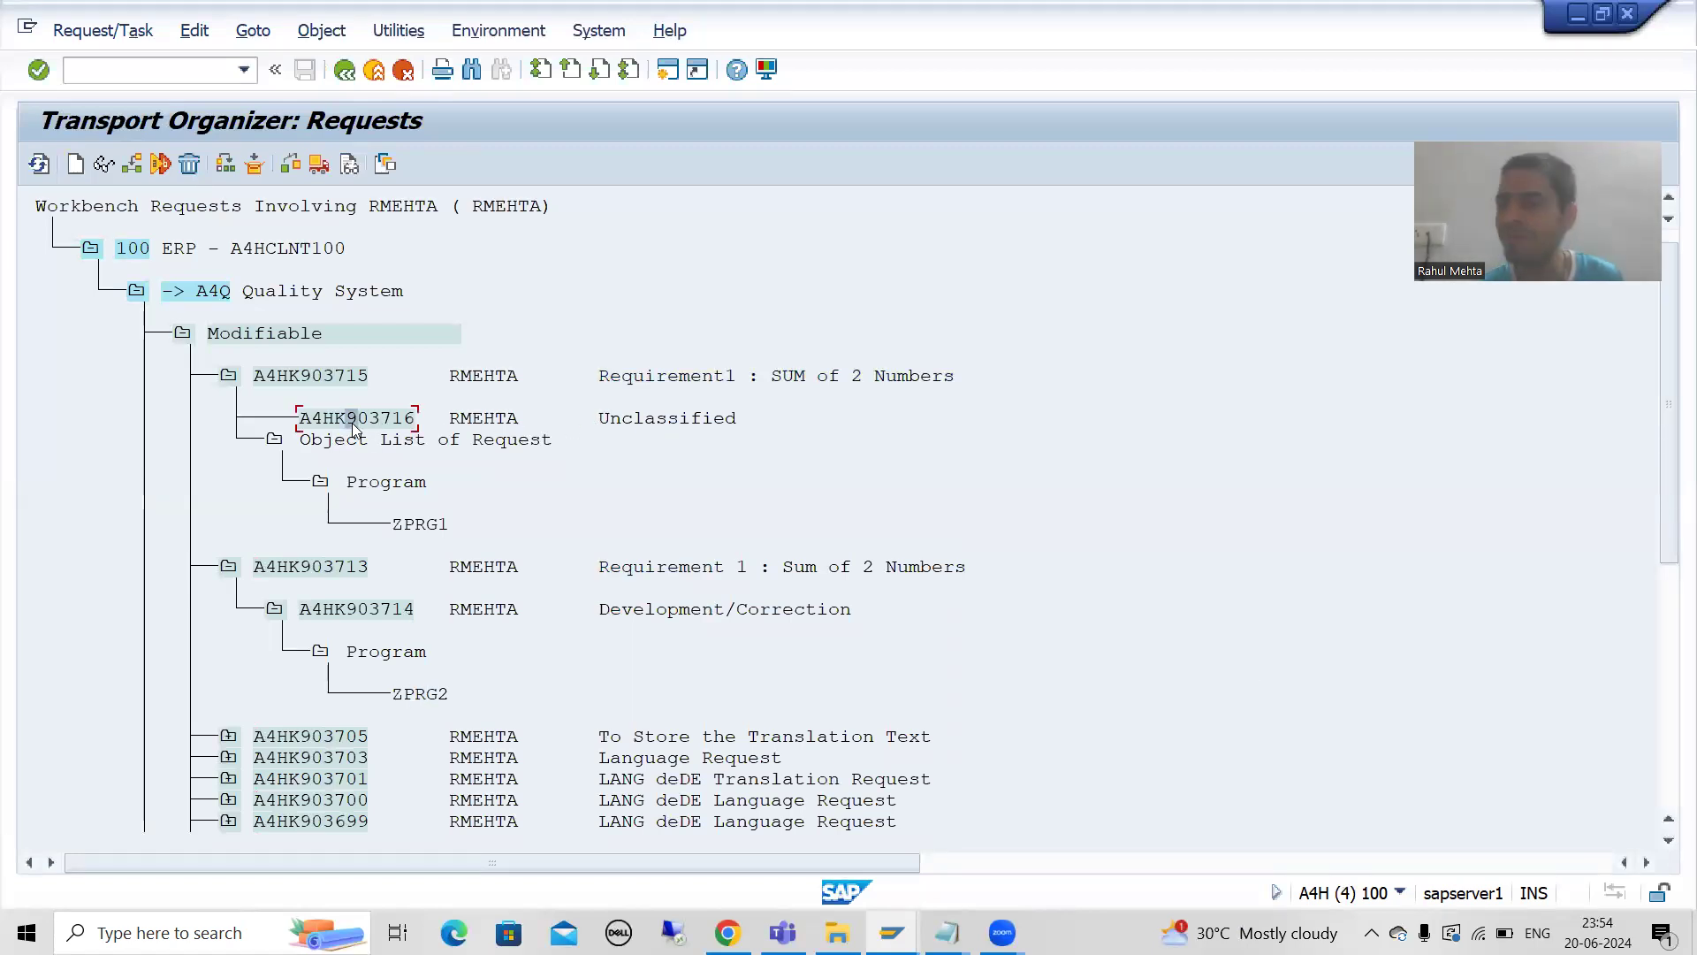
left_click(629, 422)
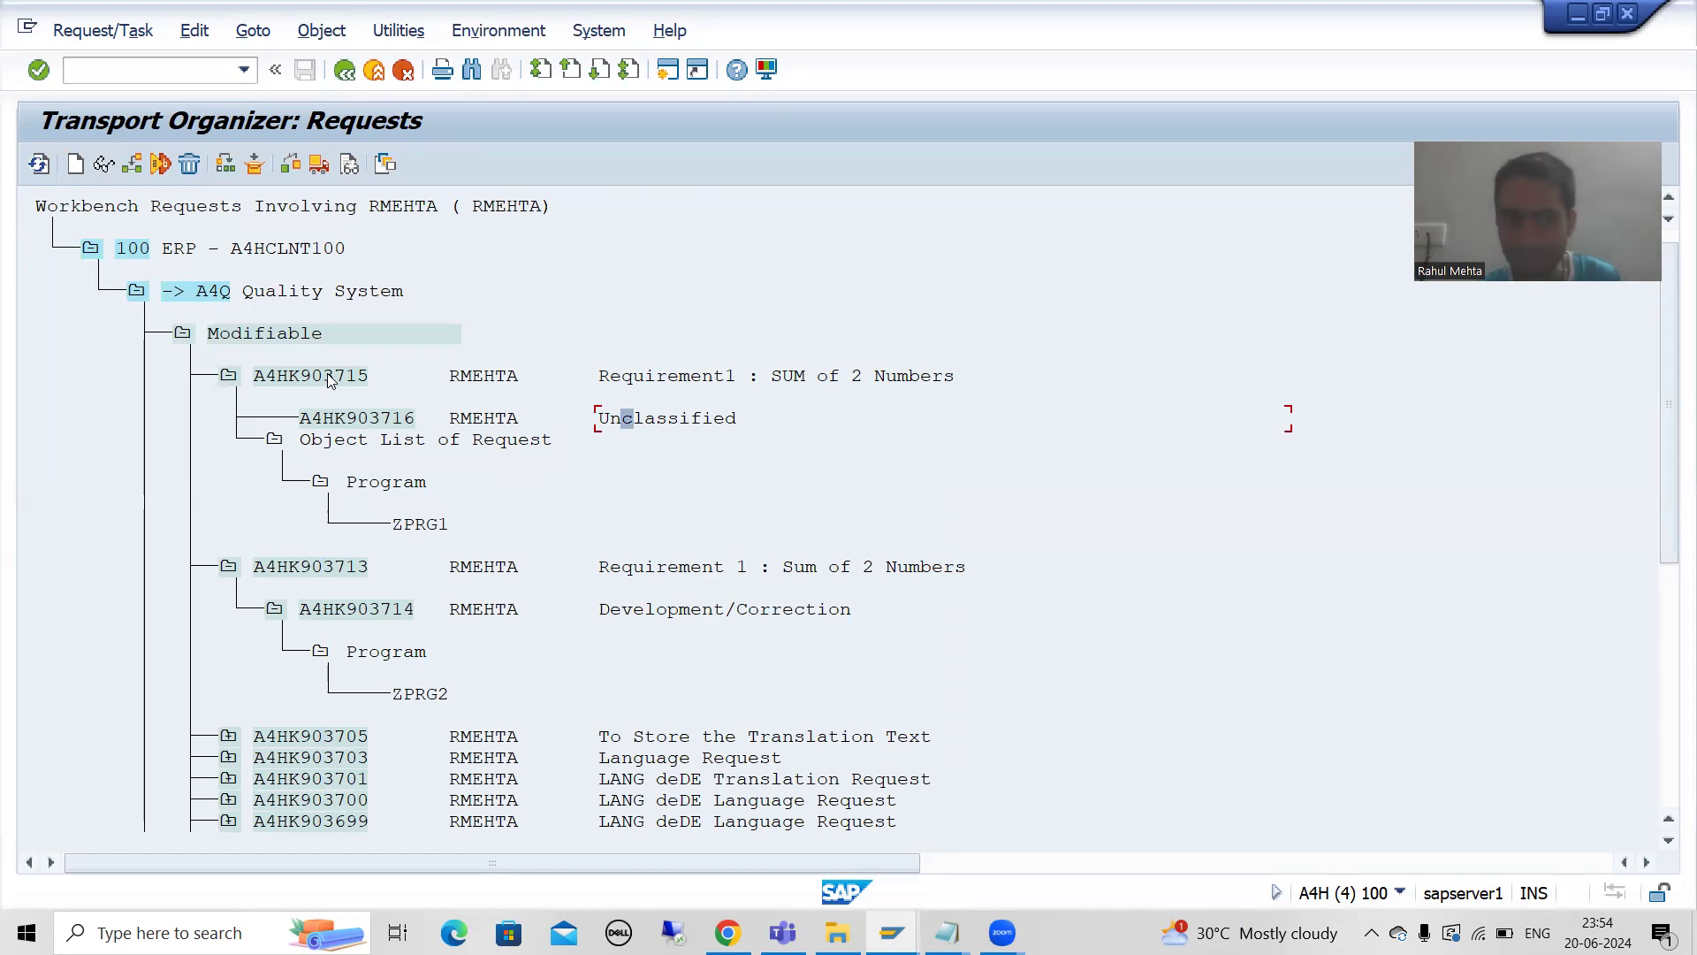
left_click(351, 420)
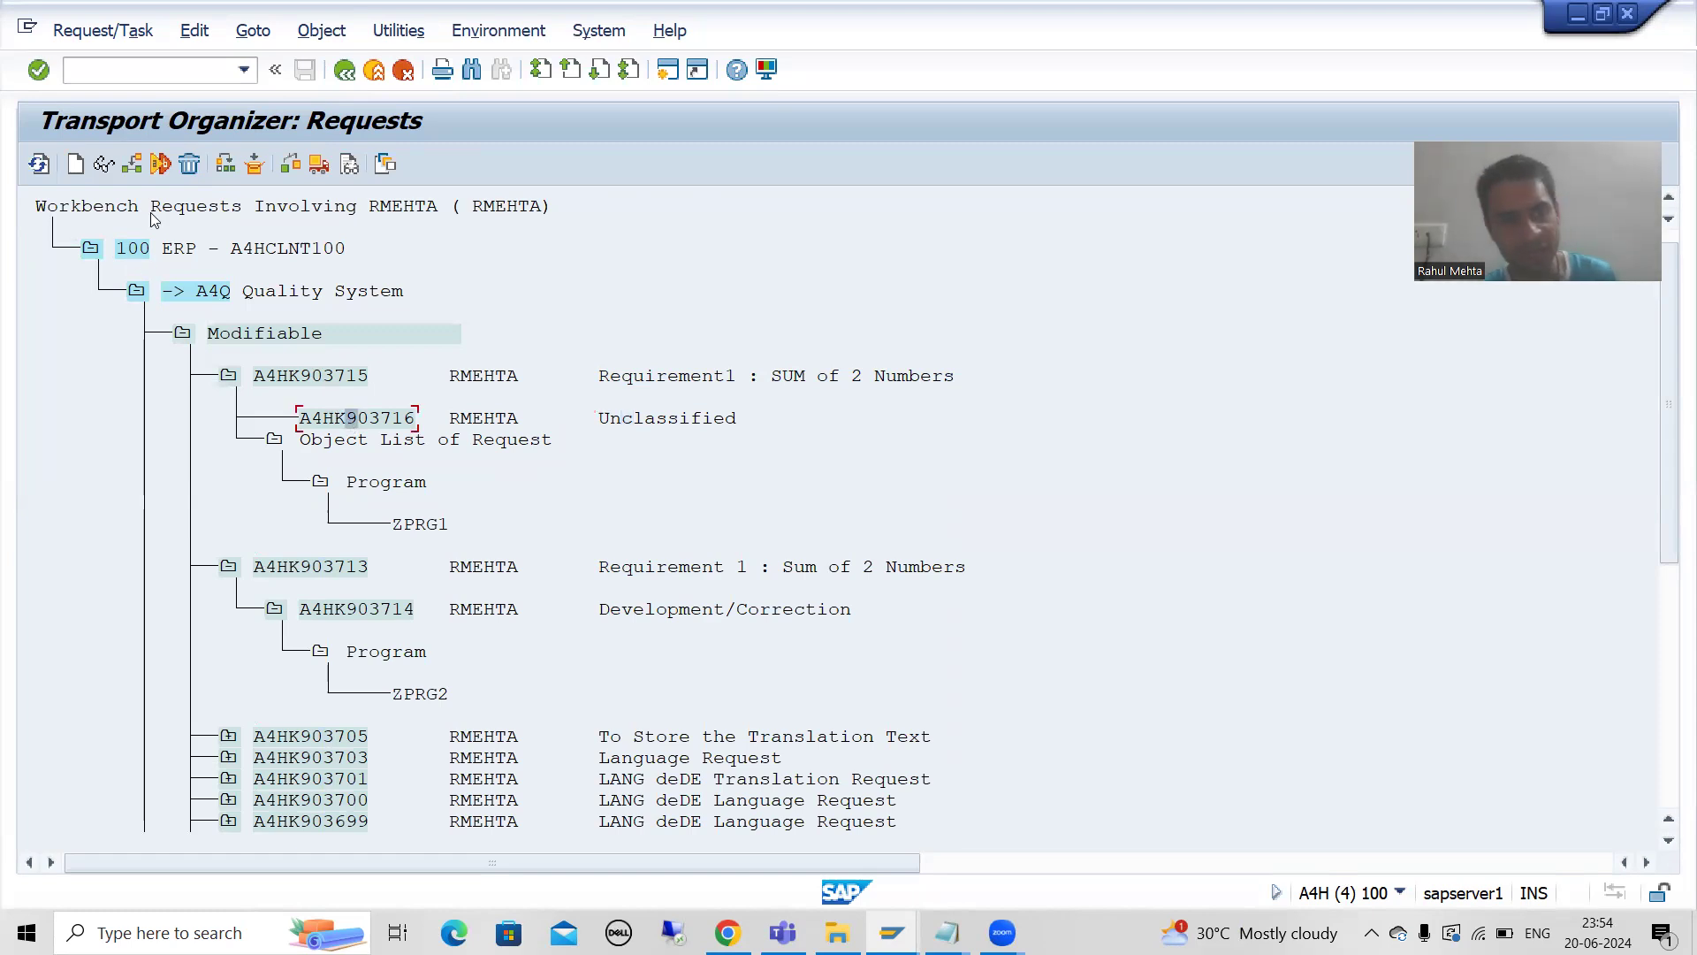
Delete the unclassified task A4HK903716 under request A4HK903715, confirm the deletion, and select the parent request.
left_click(189, 166)
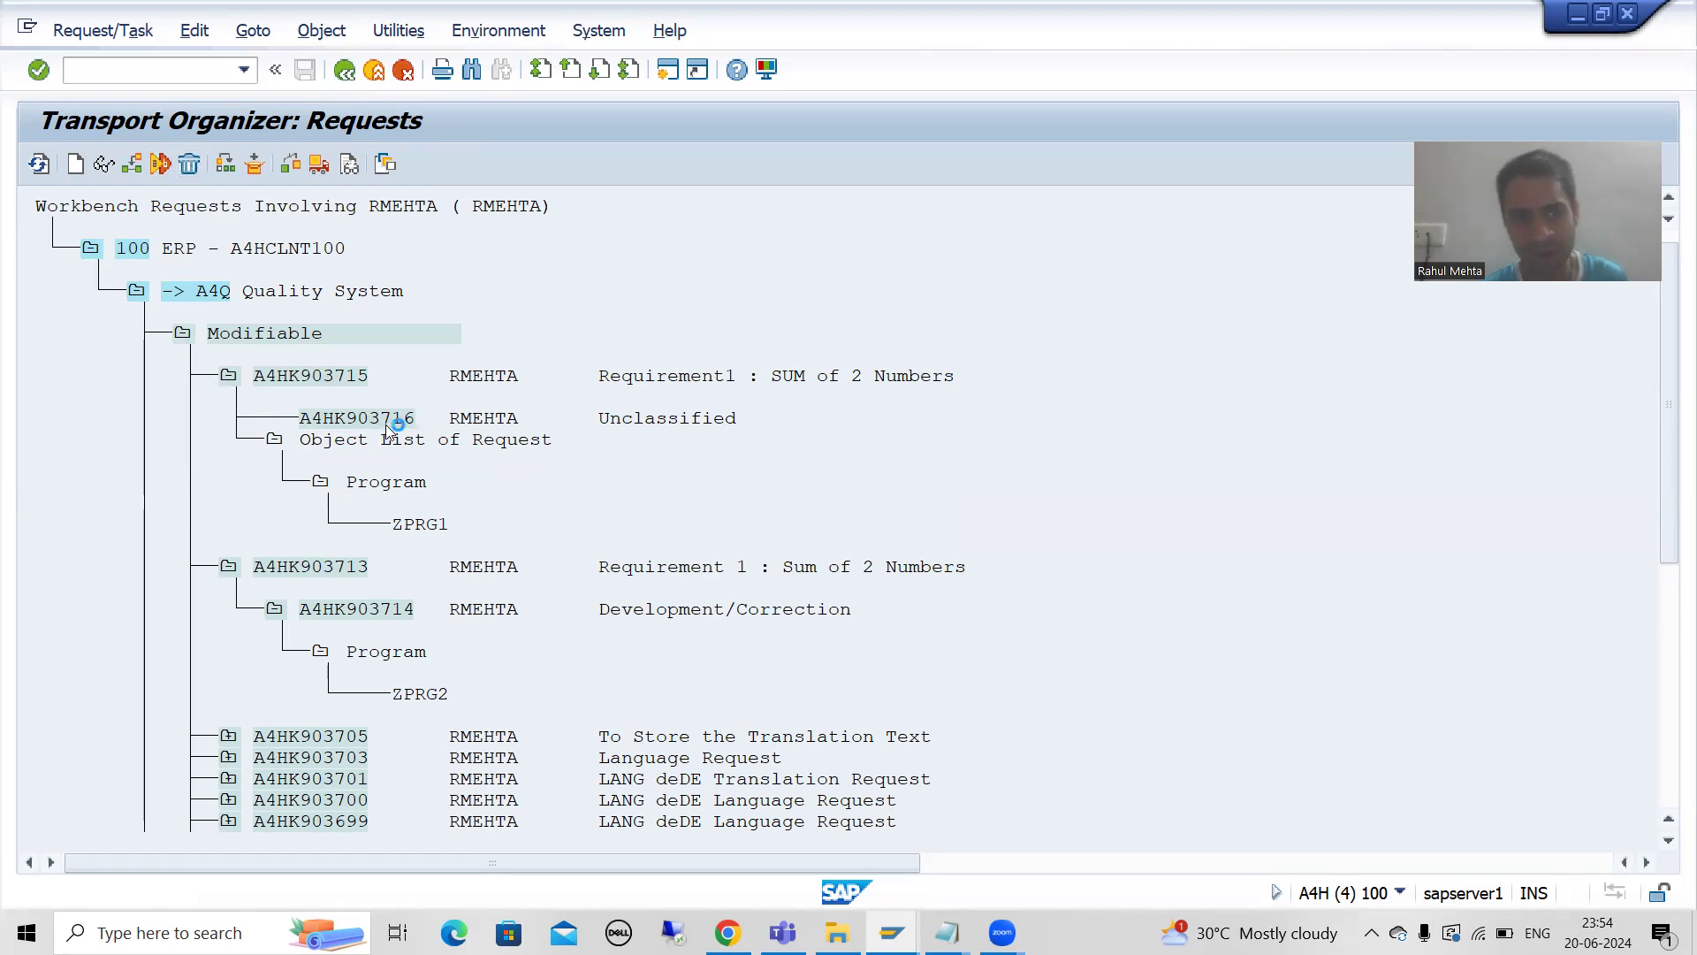
left_click(459, 474)
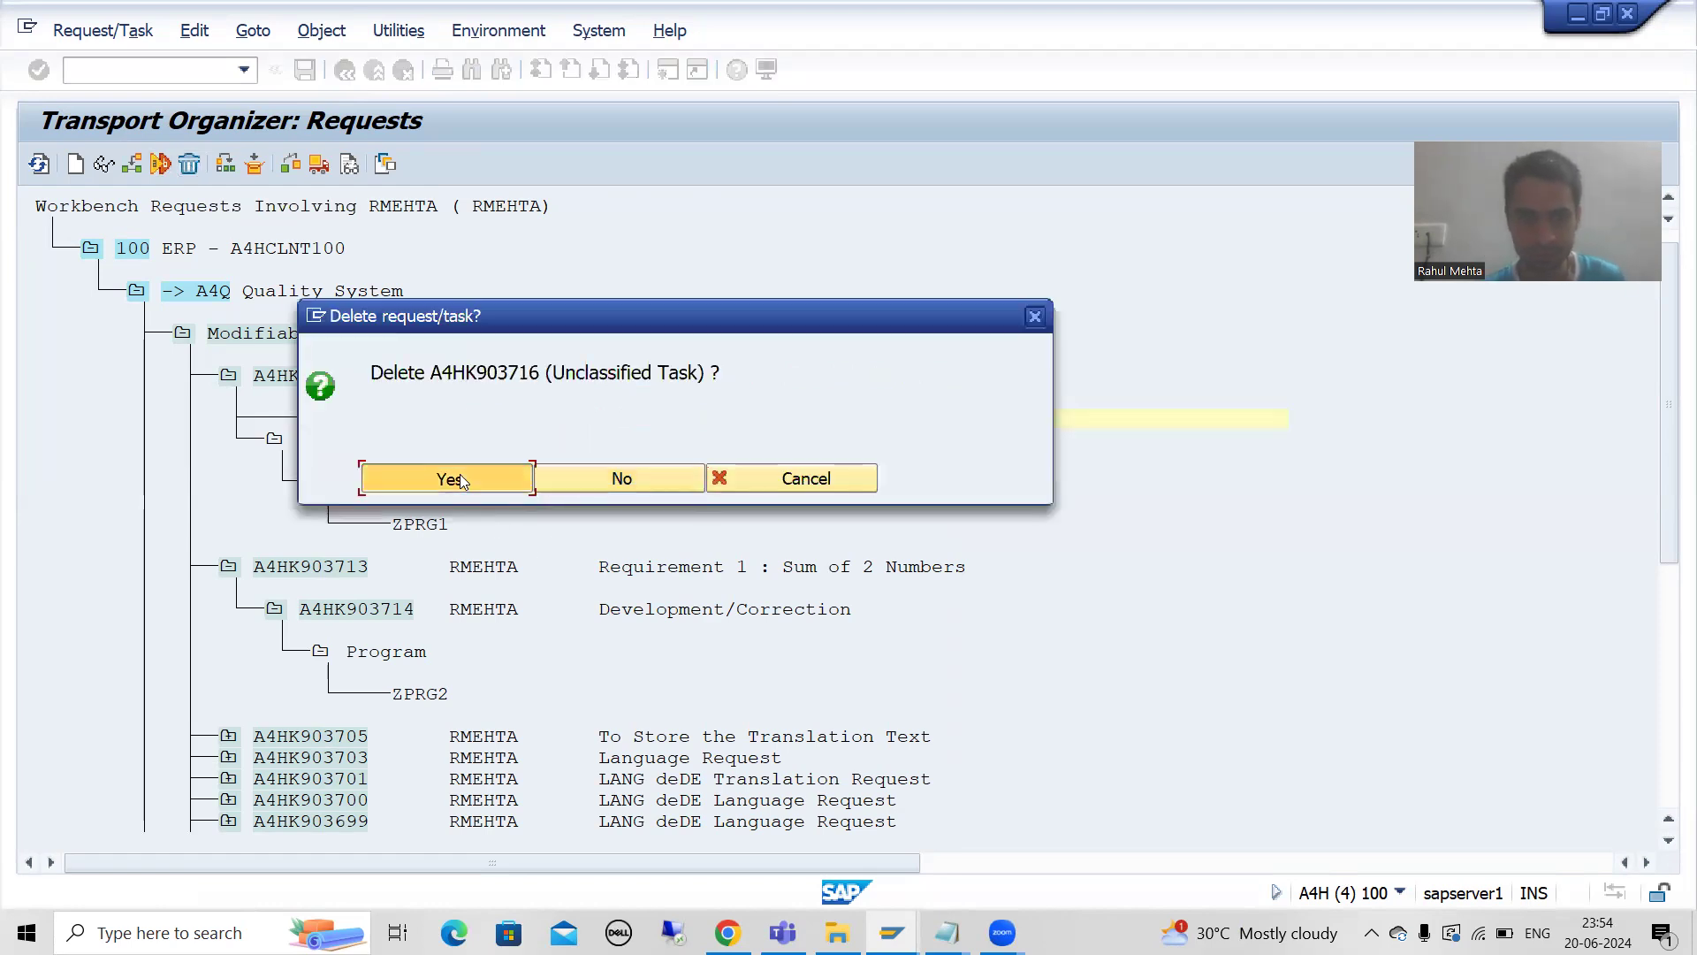
left_click(264, 380)
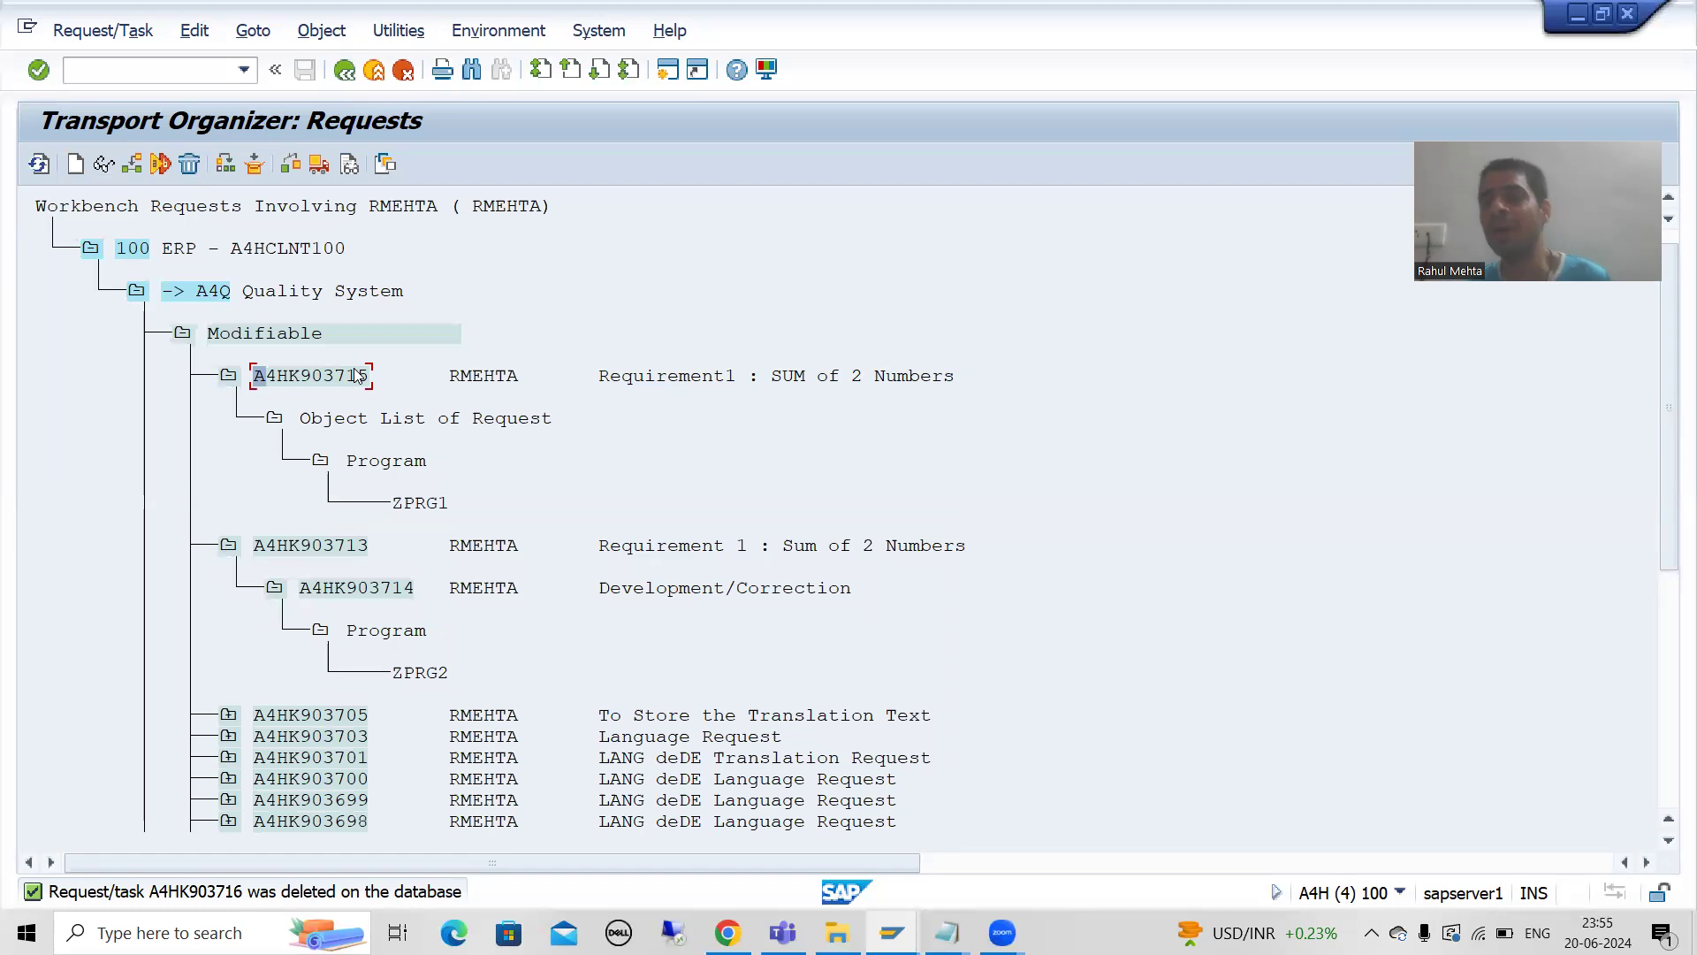
left_click(310, 379)
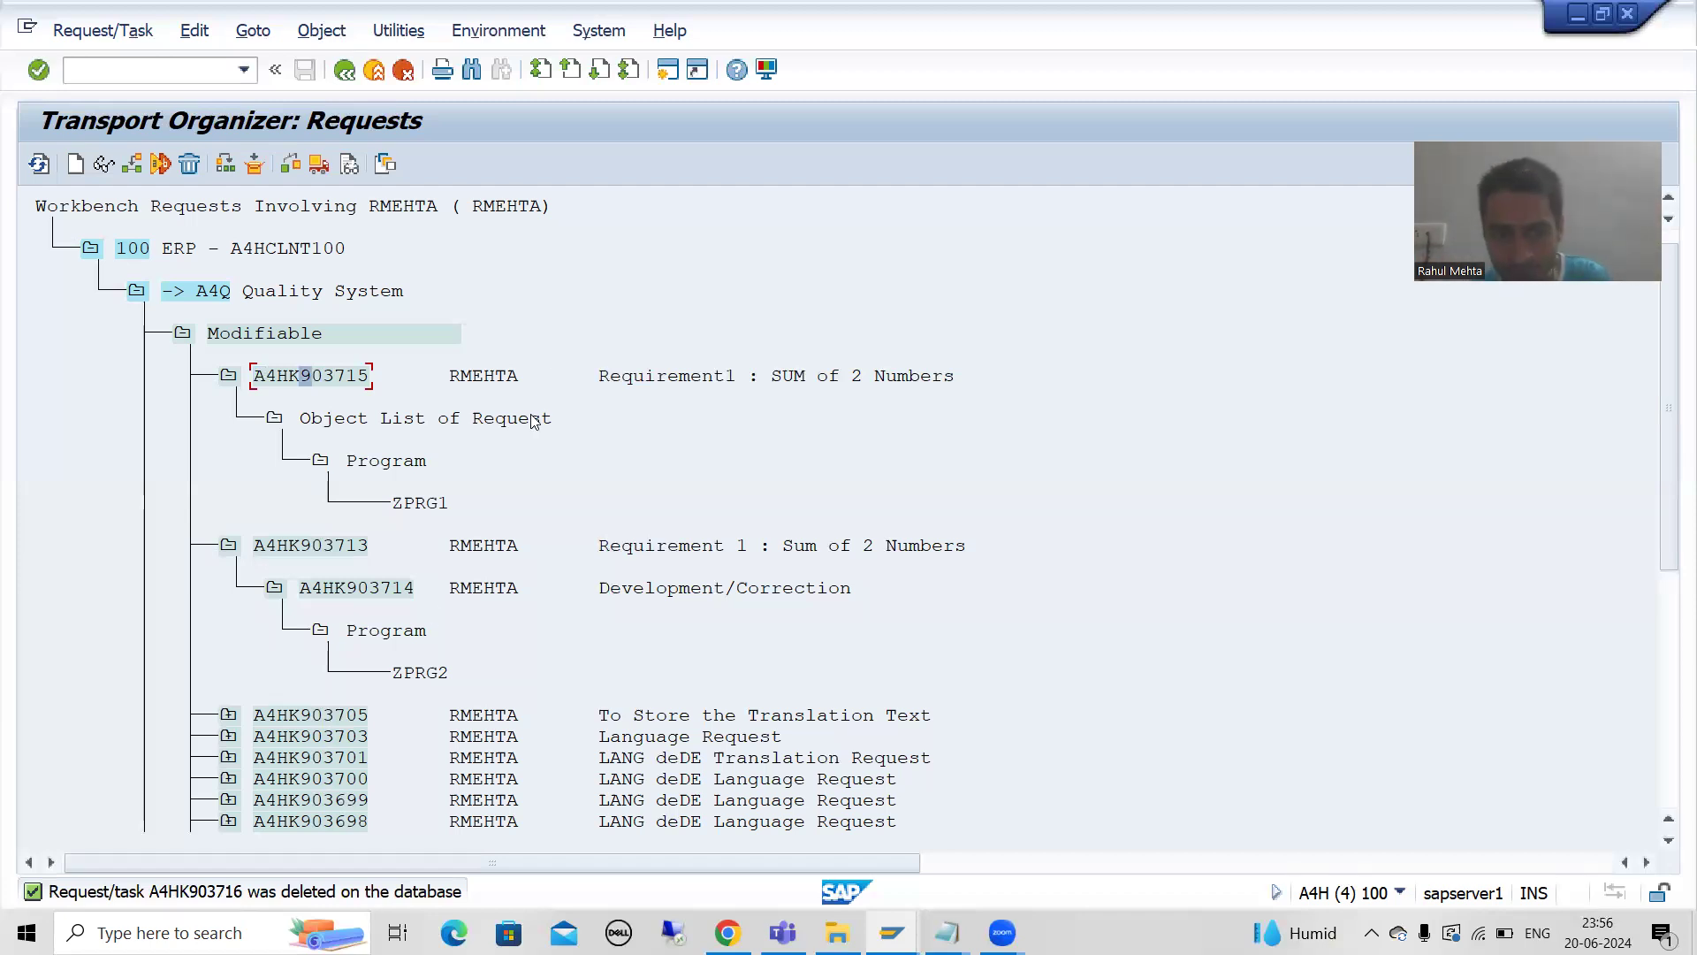
Display the ZPRG1 source from request A4HK903715, and review the Notepad note about moving objects between TRs.
left_click(406, 506)
double_click(407, 505)
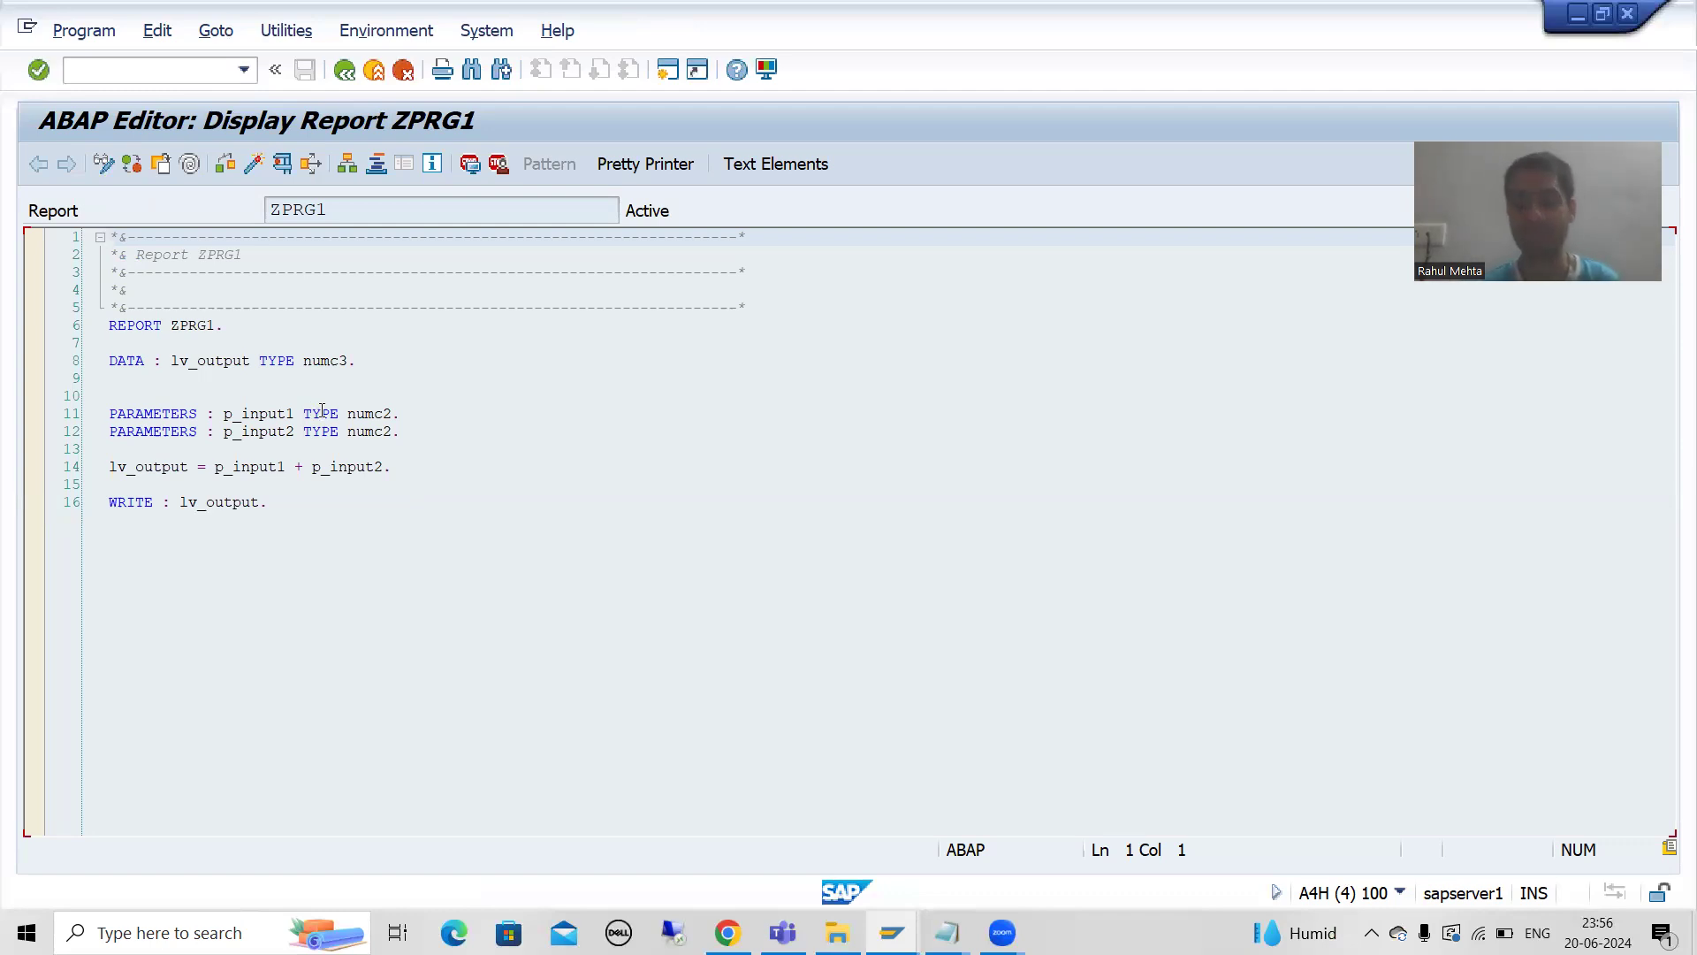
mouse_move(947, 933)
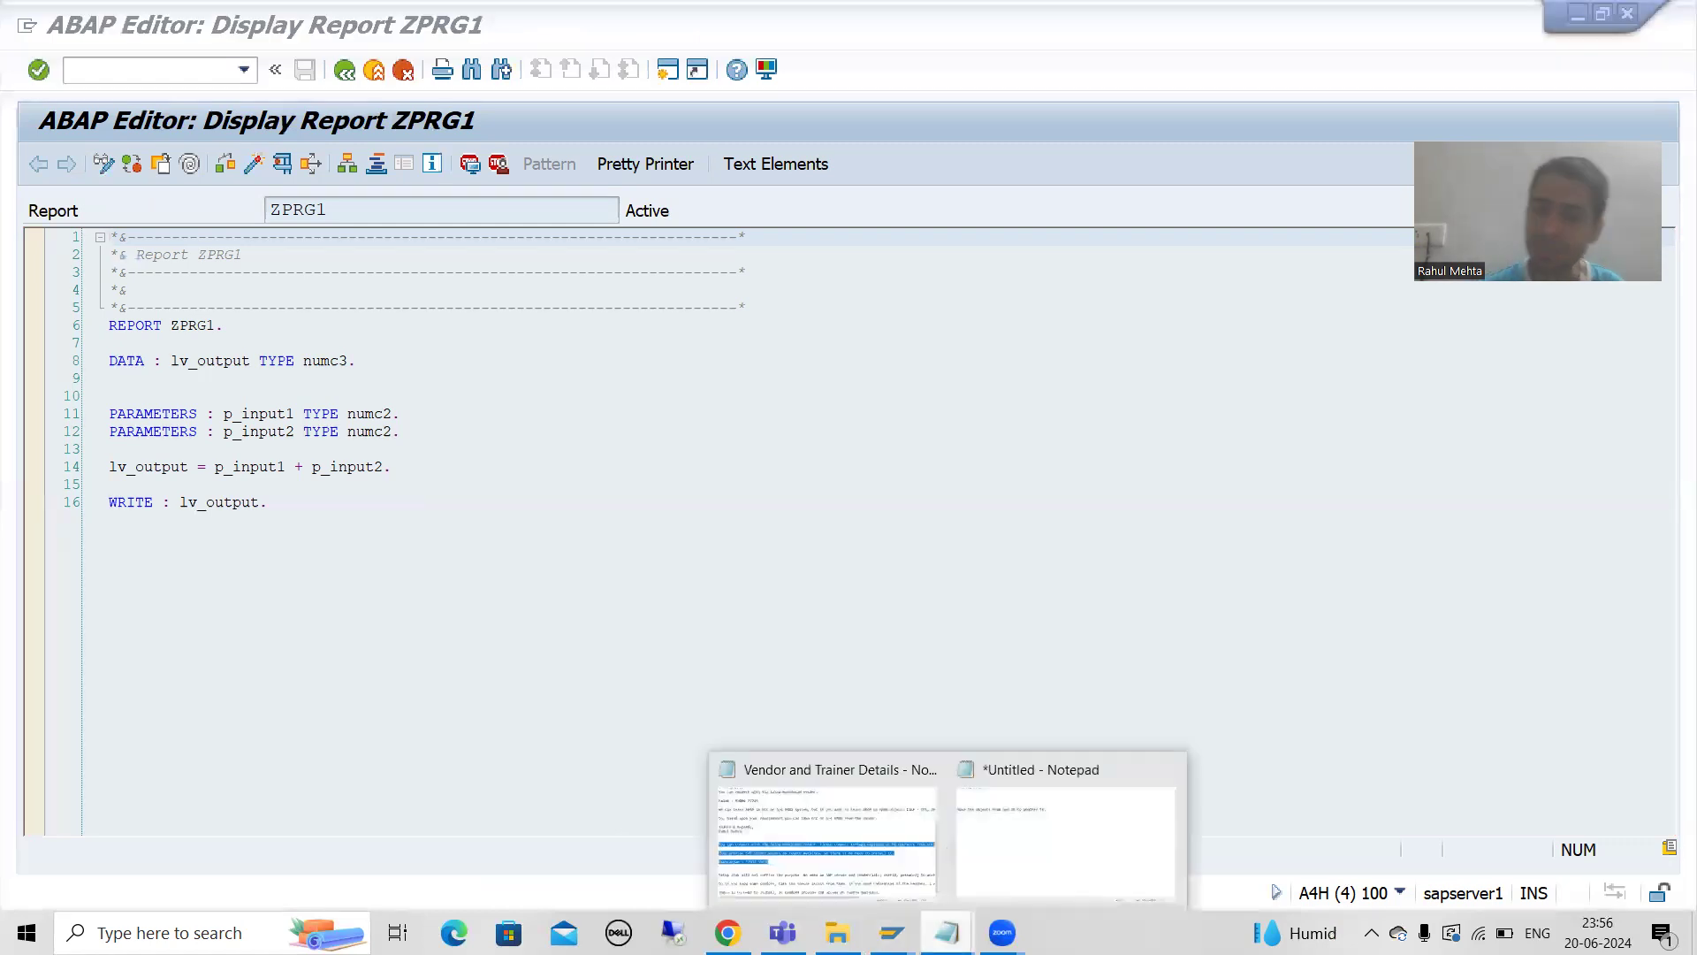
left_click(1011, 833)
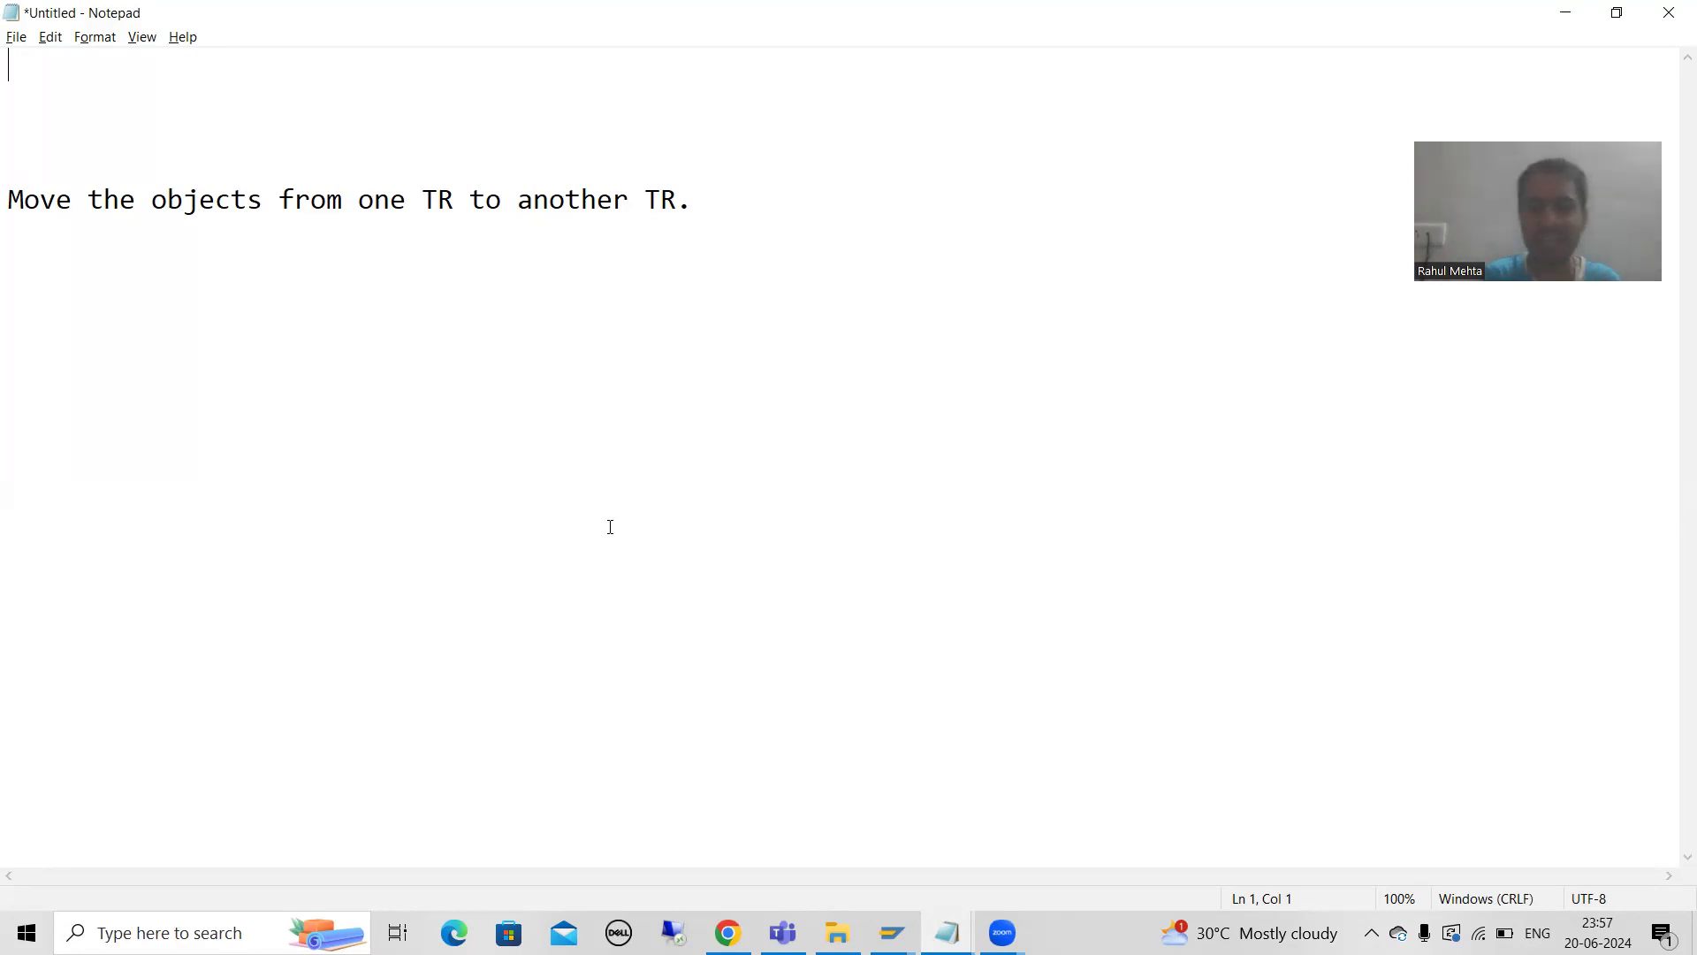
key("alt+Tab")
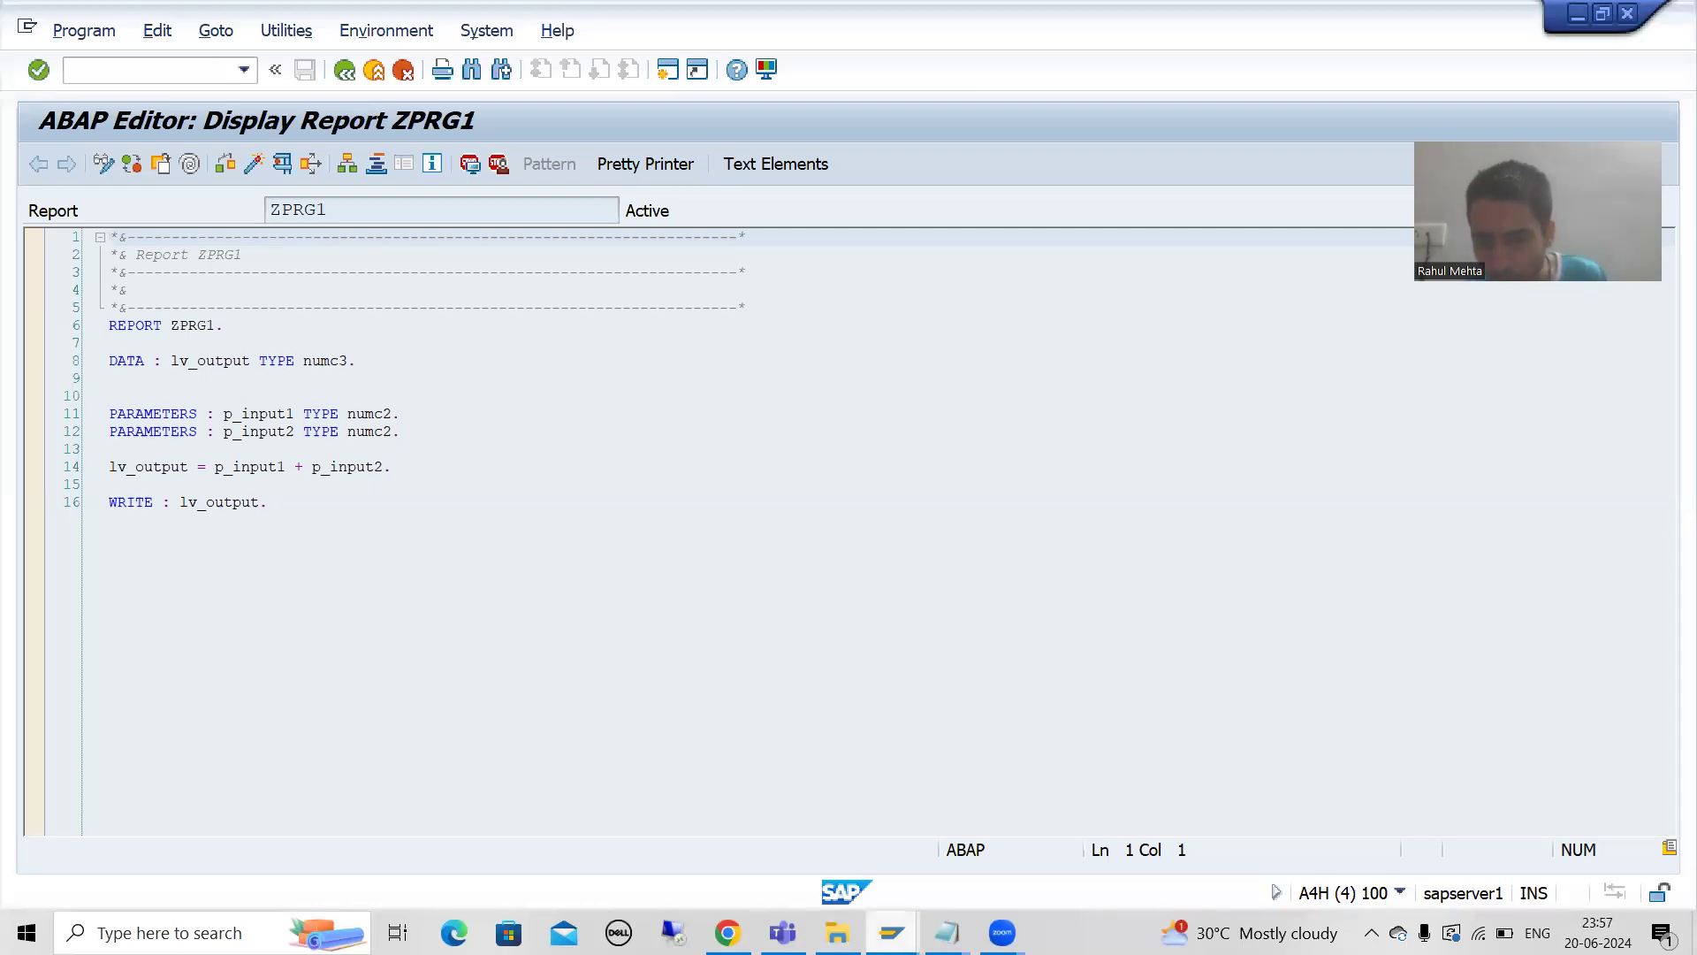
Switch to the session showing task A4HK903714, go back to the Transport Organizer selection screen and redisplay the request list.
left_click(892, 932)
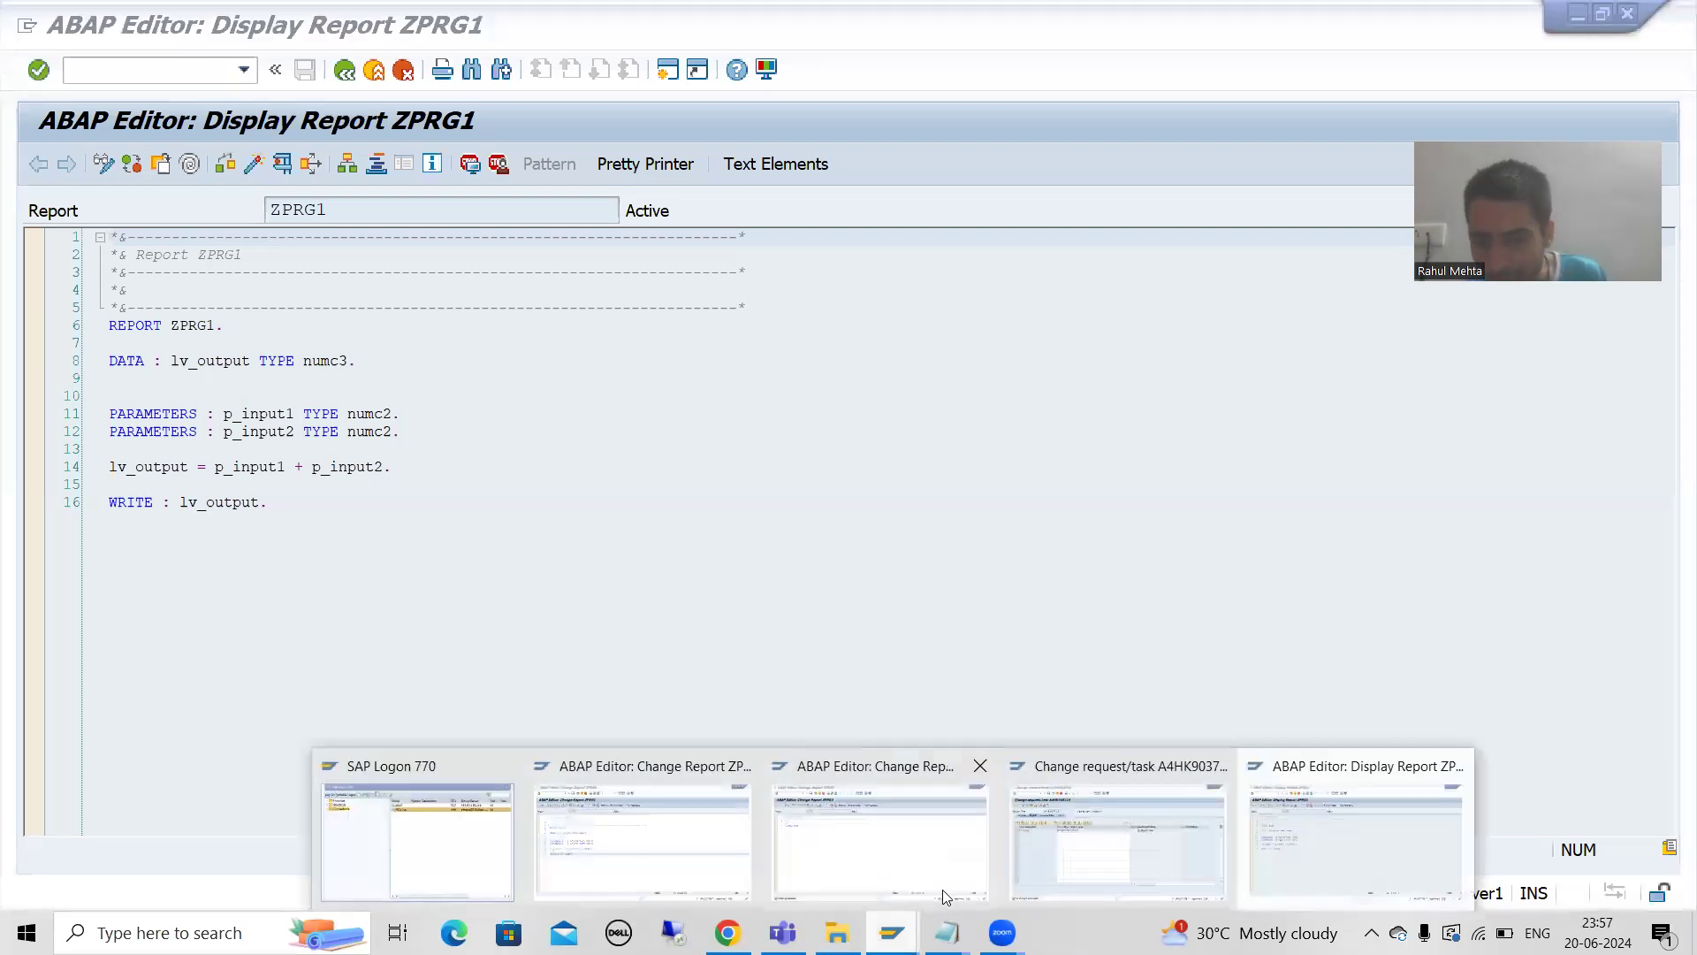
left_click(1139, 845)
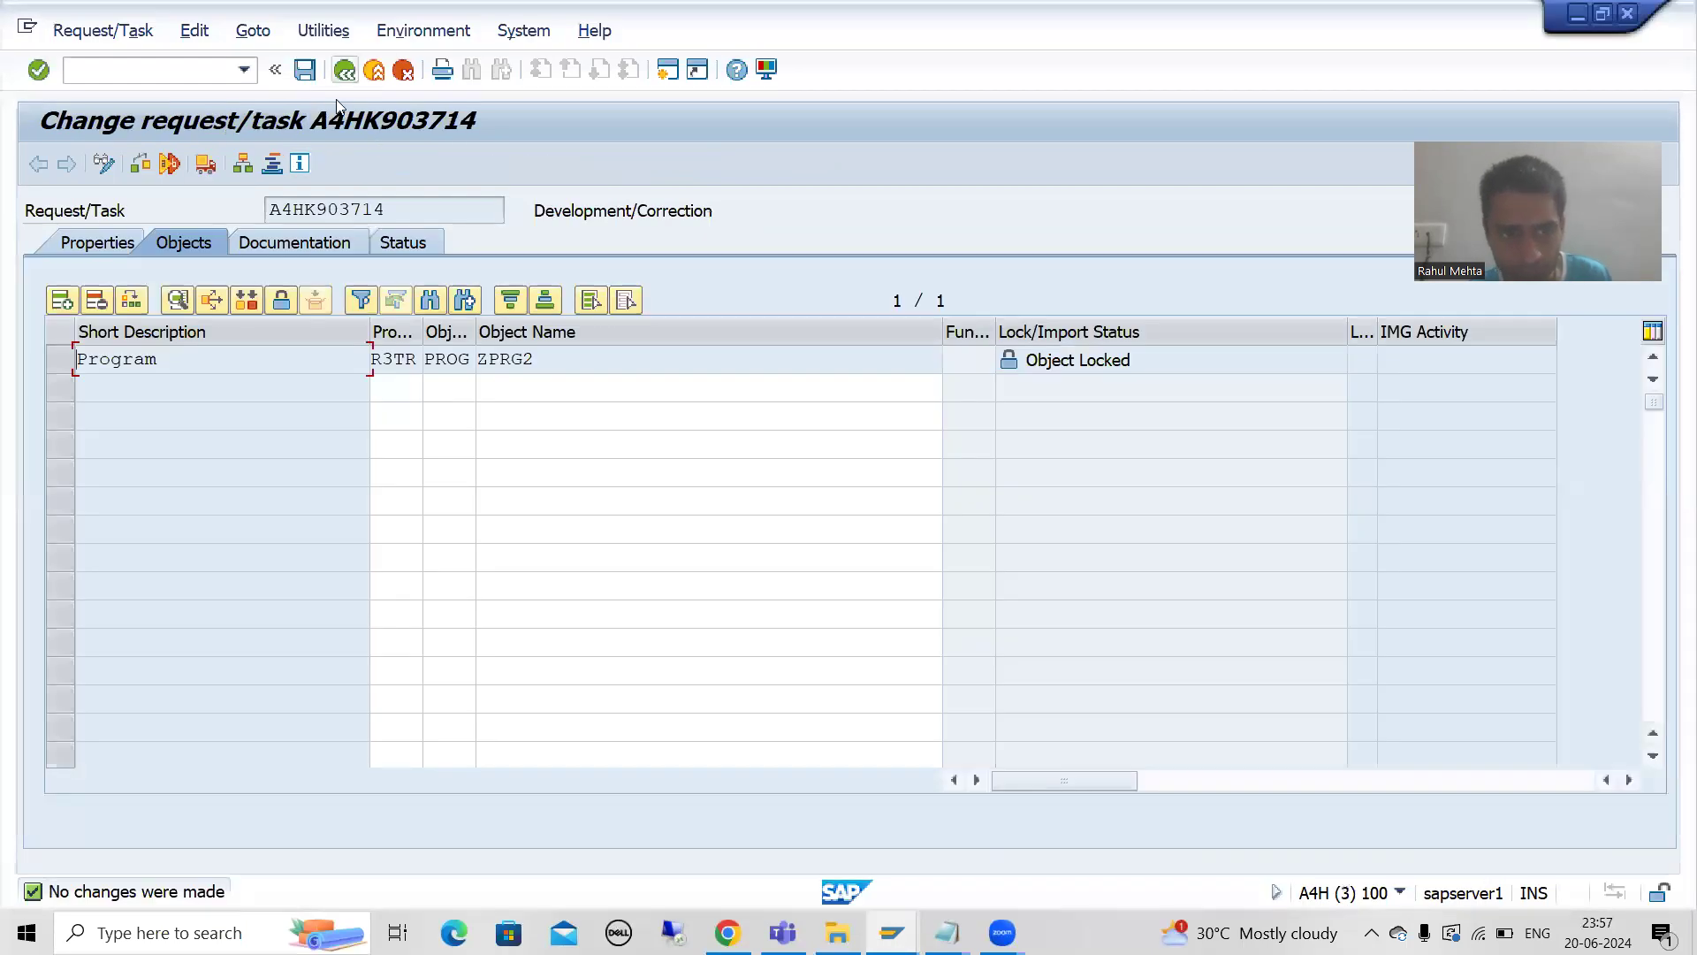
left_click(345, 69)
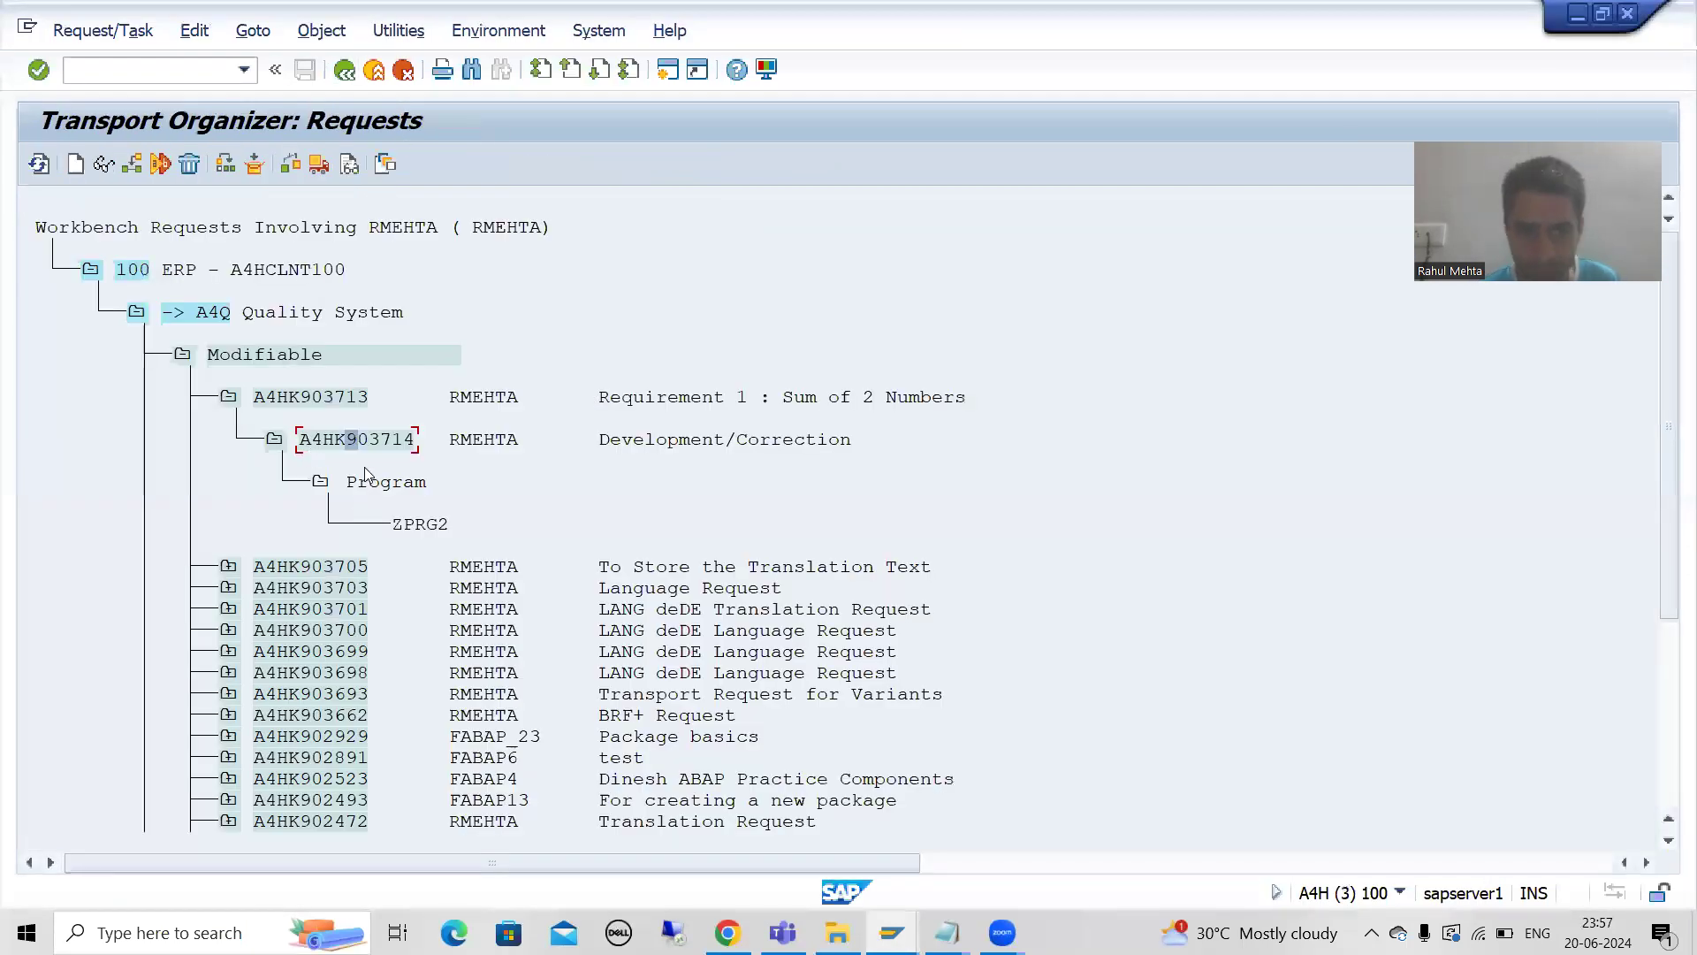
left_click(229, 566)
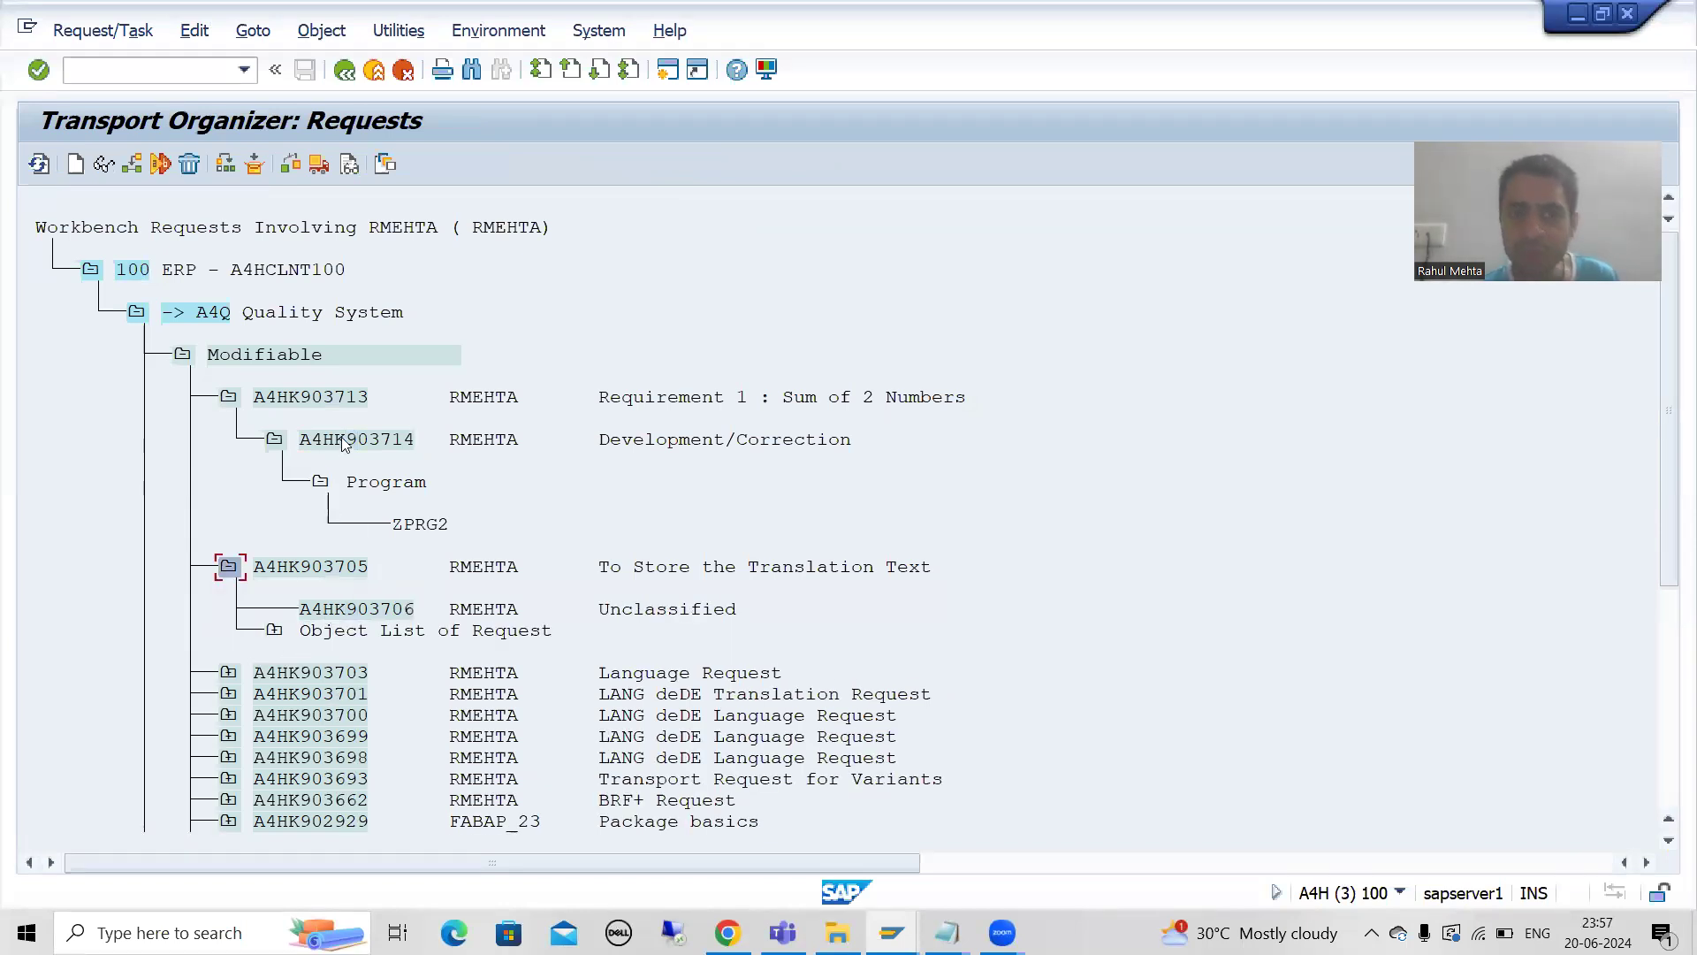
left_click(345, 70)
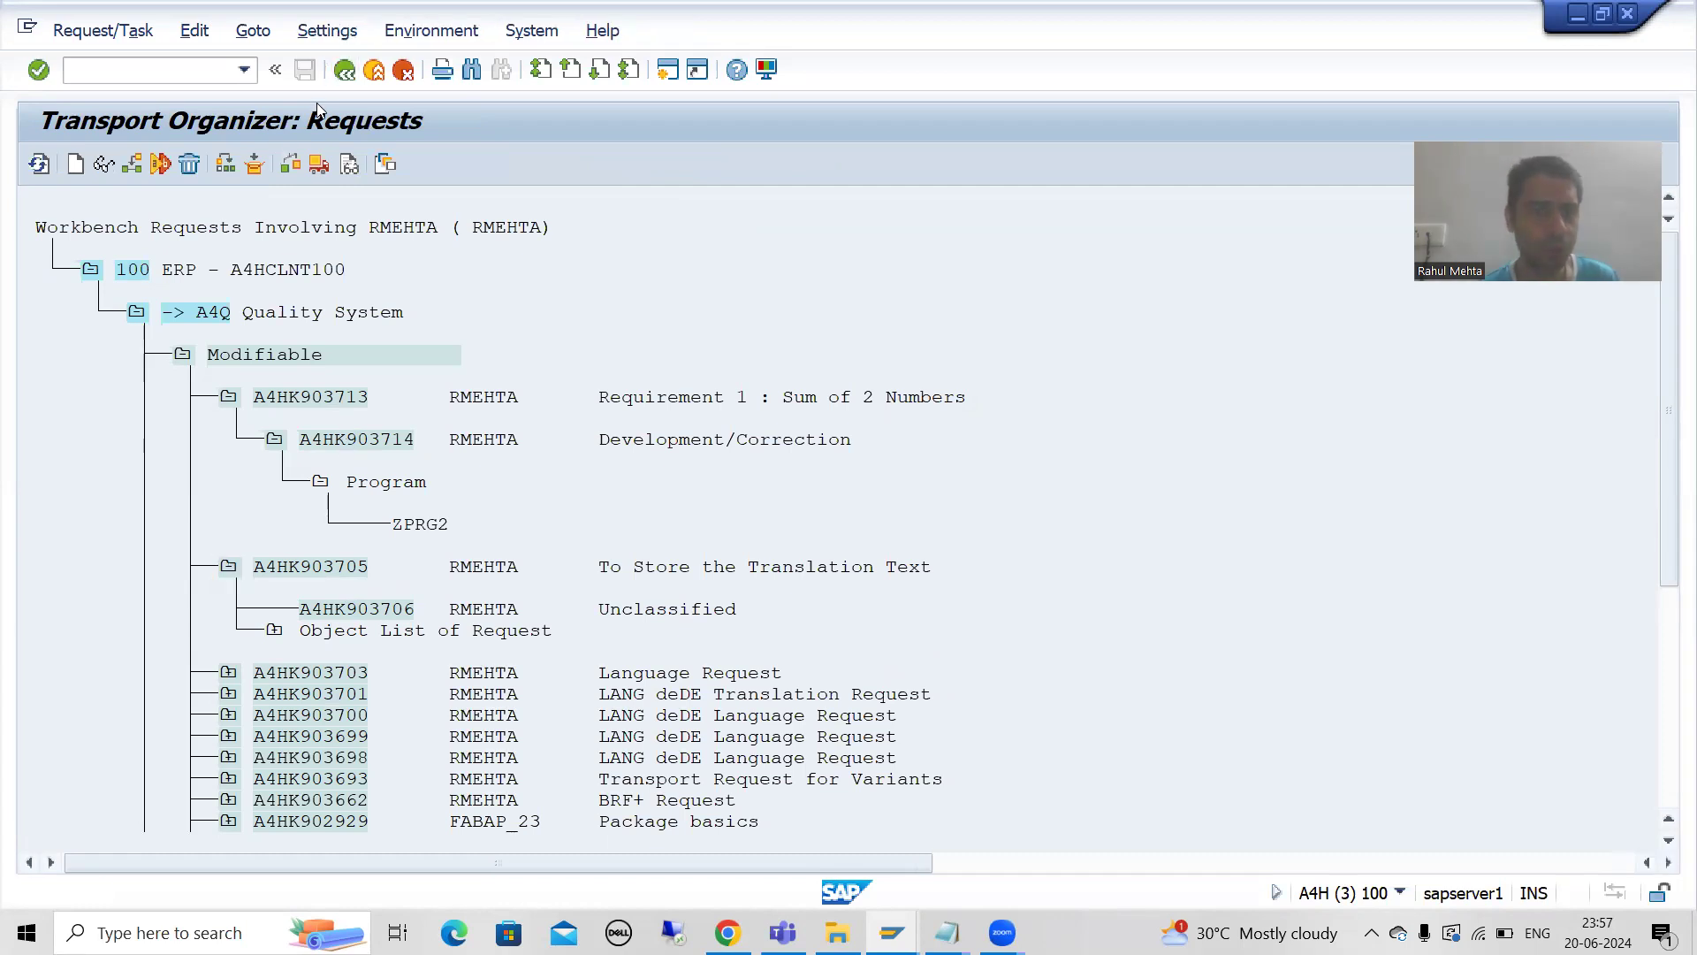
left_click(146, 606)
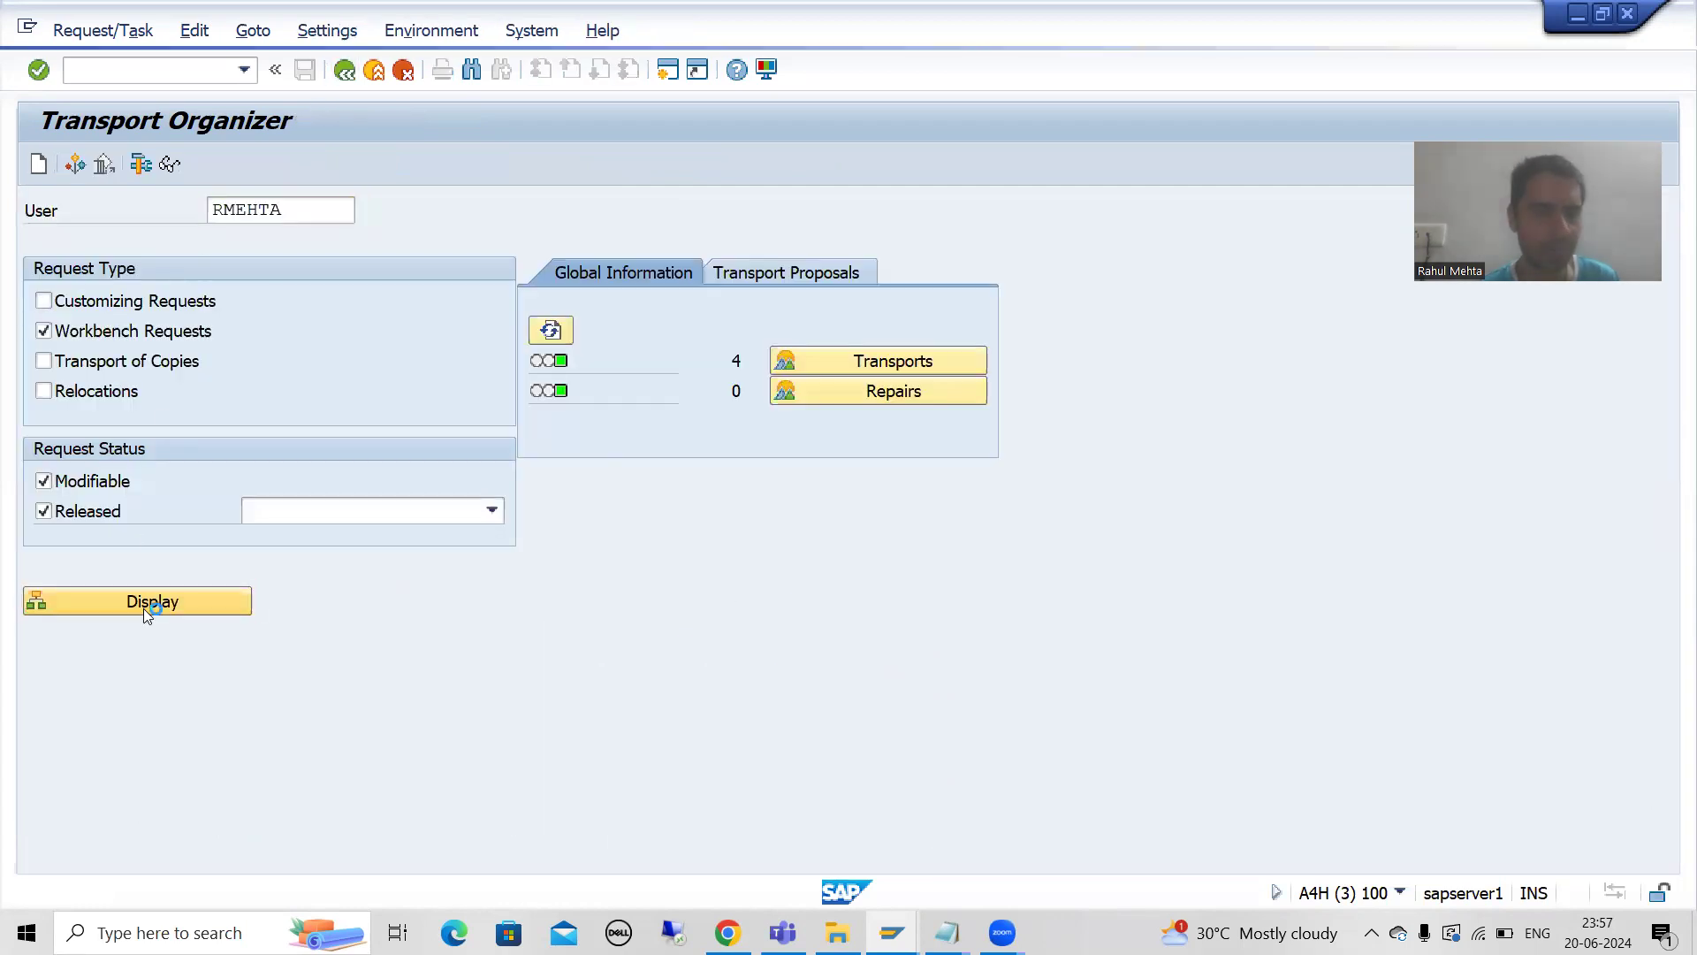
Expand request A4HK903713 down to task A4HK903714 and open the task to examine its object list entry.
left_click(229, 418)
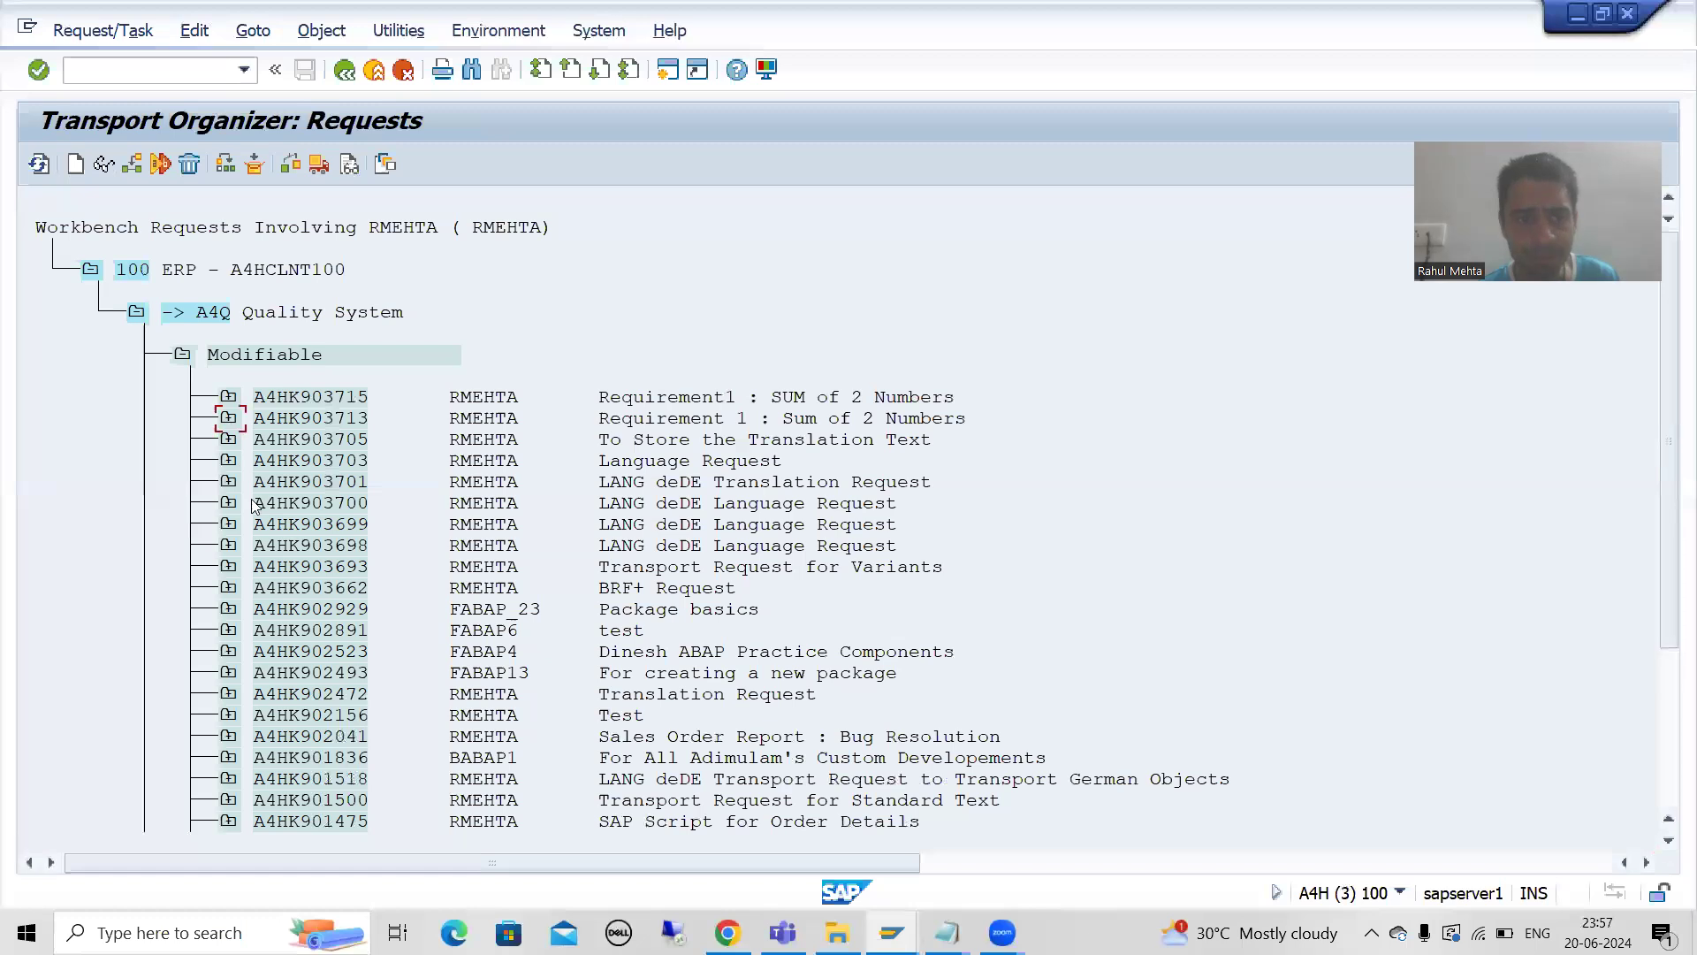
left_click(274, 459)
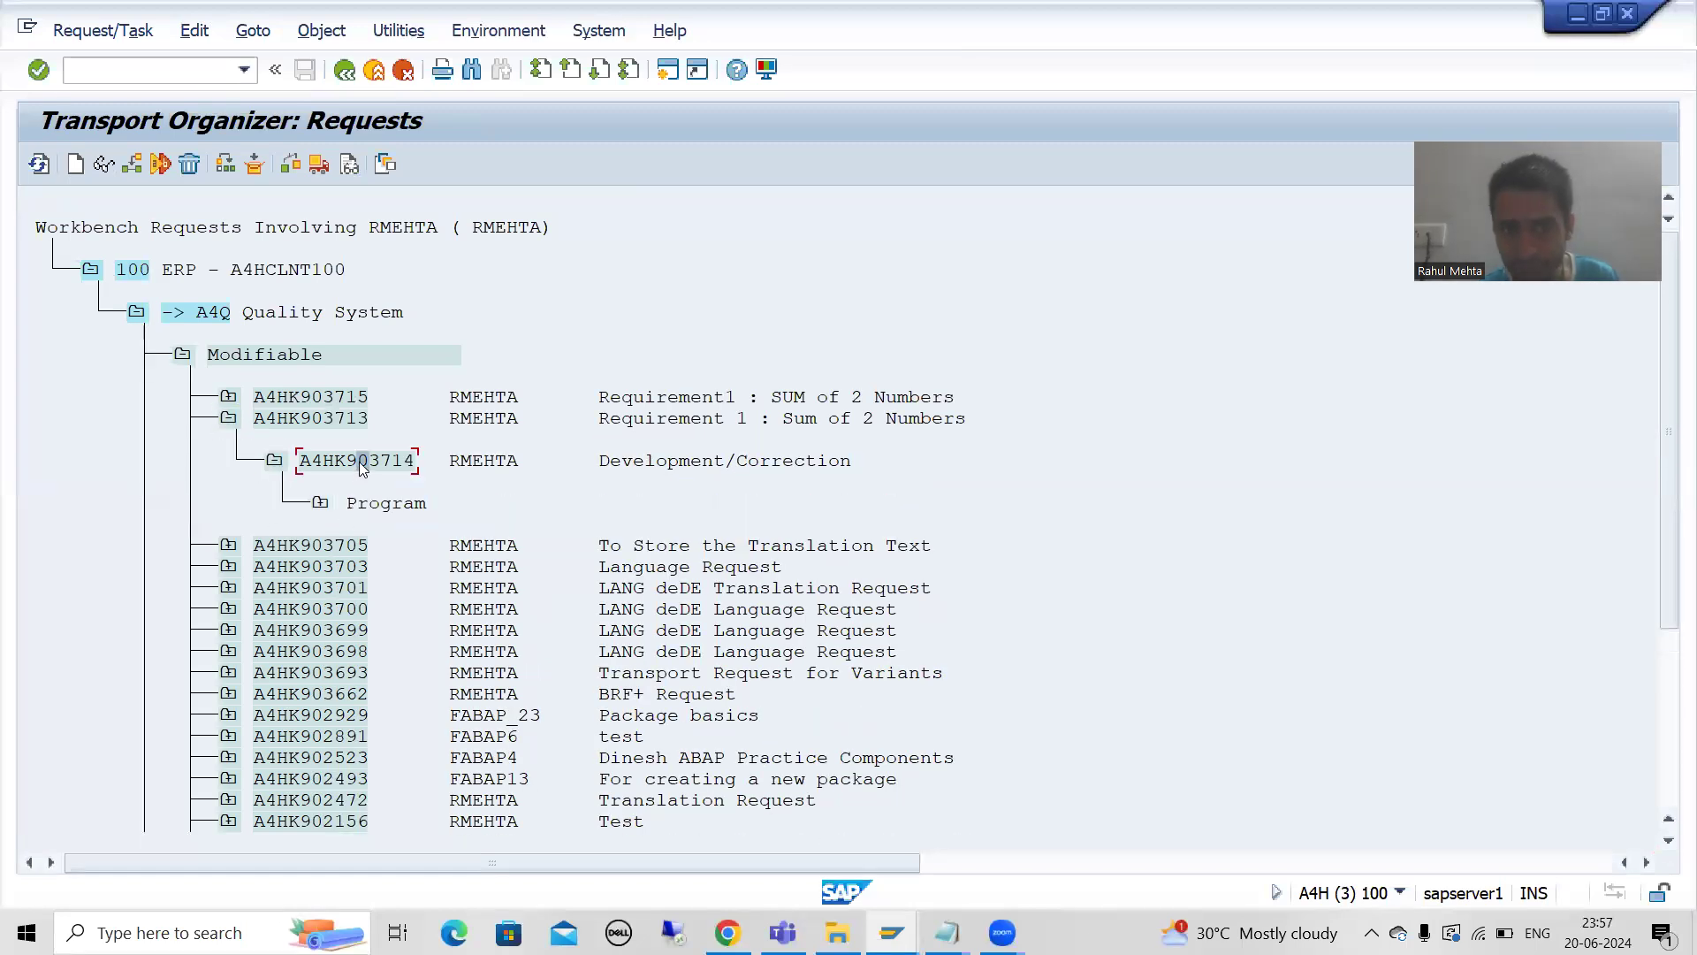
double_click(359, 461)
left_click(423, 359)
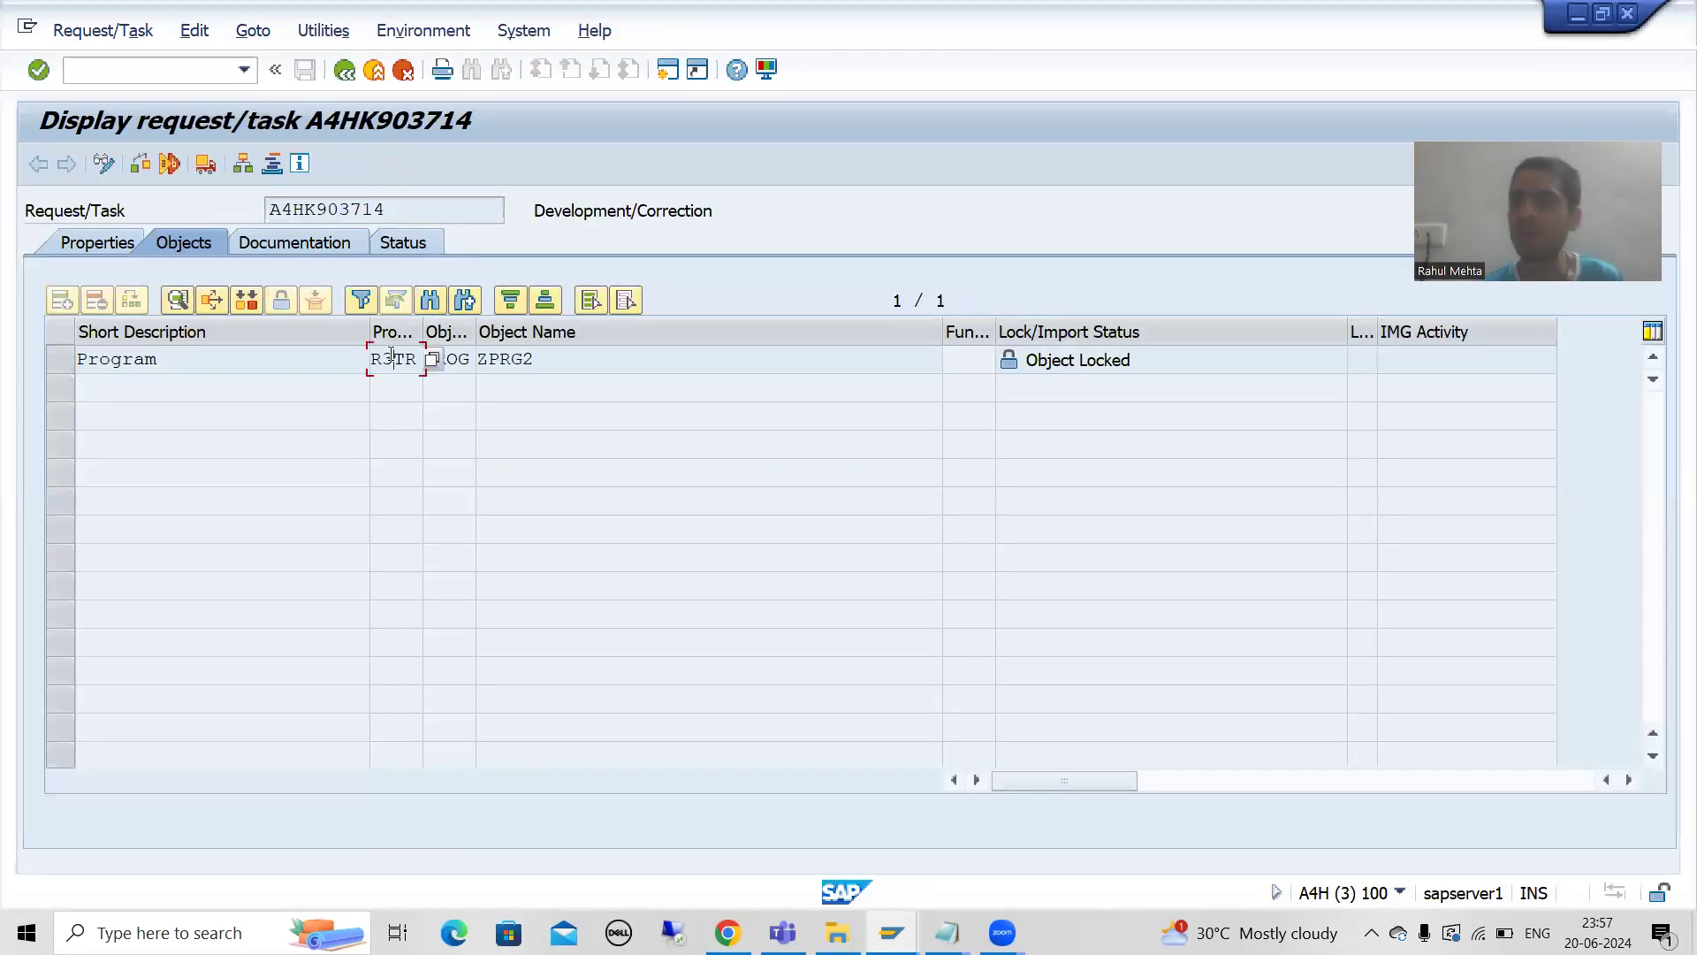